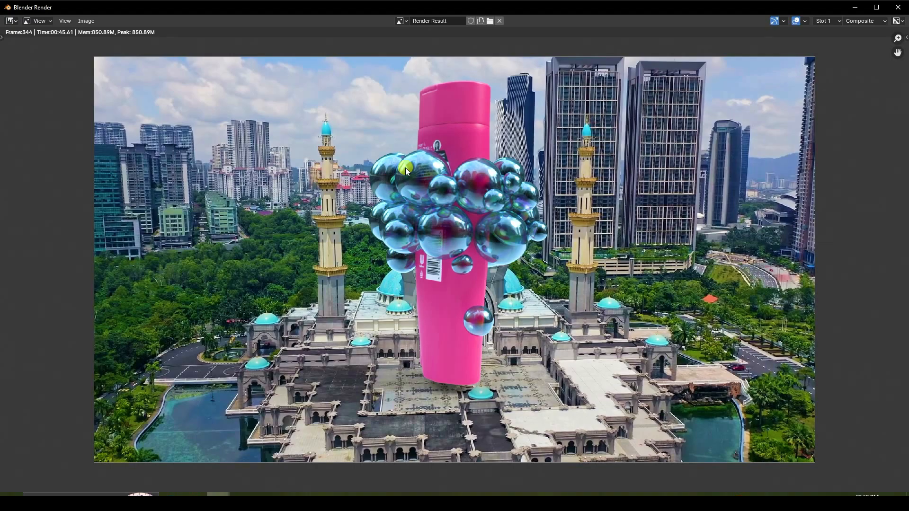
- Inspect the finished bubble render, close it, and play the scene's animation from the first frame
{"action": "scroll", "coordinate": [405, 168], "scroll_direction": "up", "scroll_amount": 1}
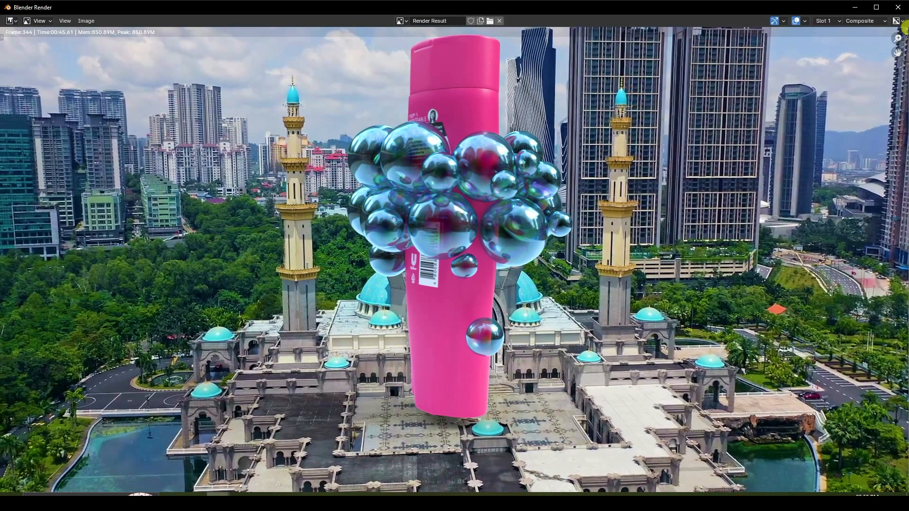
{"action": "left_click", "coordinate": [898, 7]}
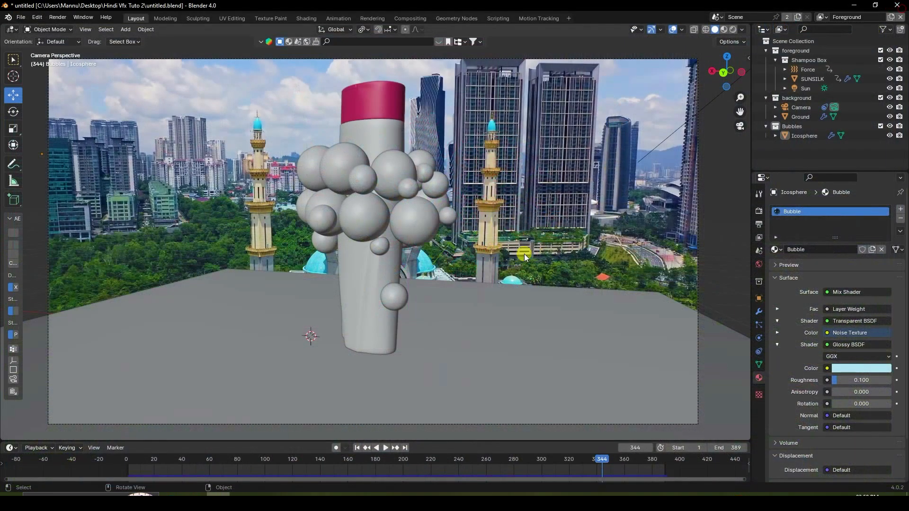
{"action": "left_click", "coordinate": [357, 448]}
{"action": "left_click", "coordinate": [385, 448]}
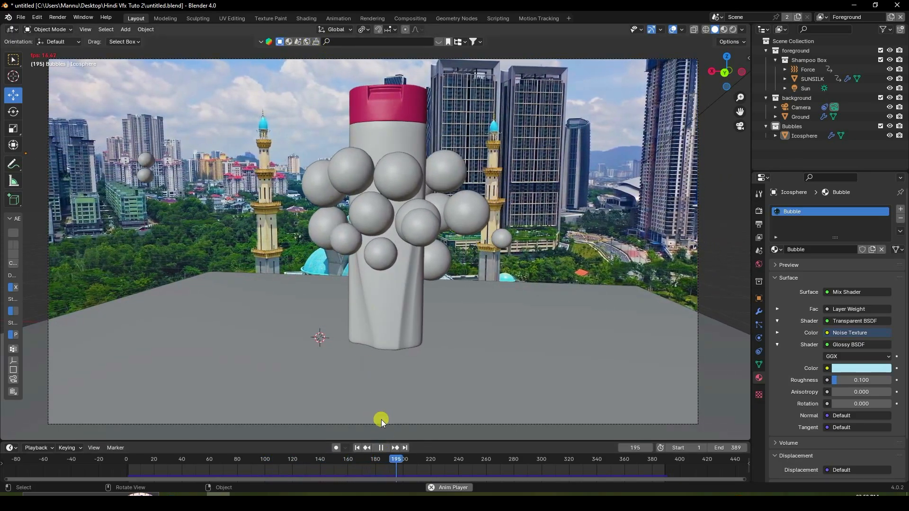
{"action": "left_click", "coordinate": [381, 448]}
- Create a new General file and delete its default camera, cube and light
{"action": "left_click", "coordinate": [22, 19]}
{"action": "mouse_move", "coordinate": [34, 28]}
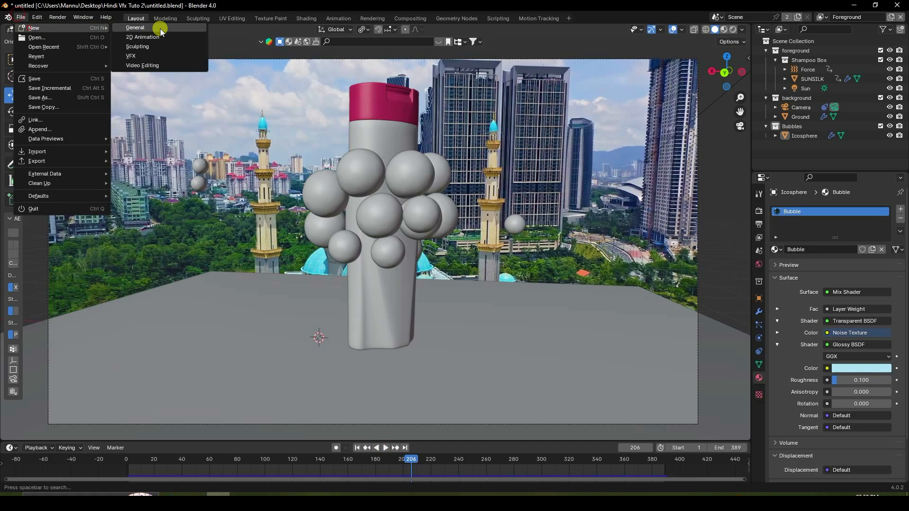
{"action": "left_click", "coordinate": [130, 29]}
{"action": "left_click", "coordinate": [471, 270]}
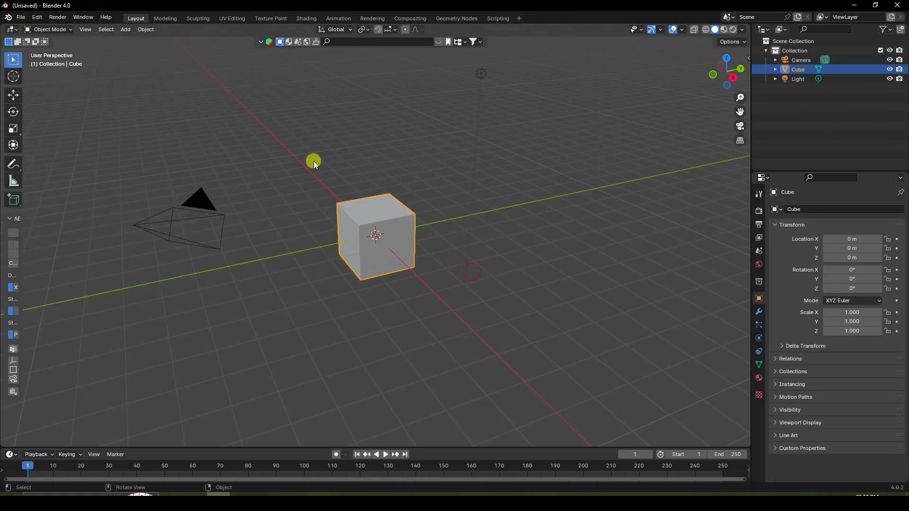
{"action": "left_click_drag", "start_coordinate": [51, 89], "coordinate": [603, 336]}
{"action": "key", "text": "Delete"}
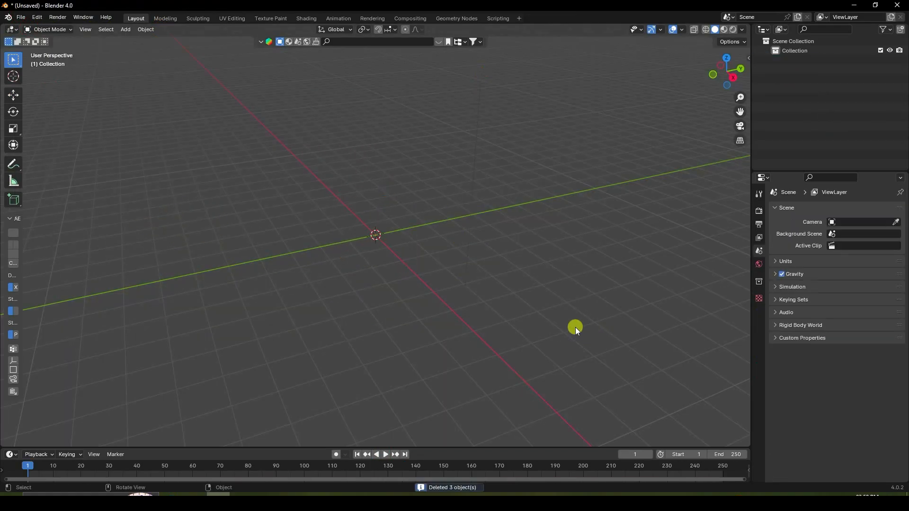
- Add the VFX Motion Tracking workspace to the project
{"action": "left_click", "coordinate": [522, 18]}
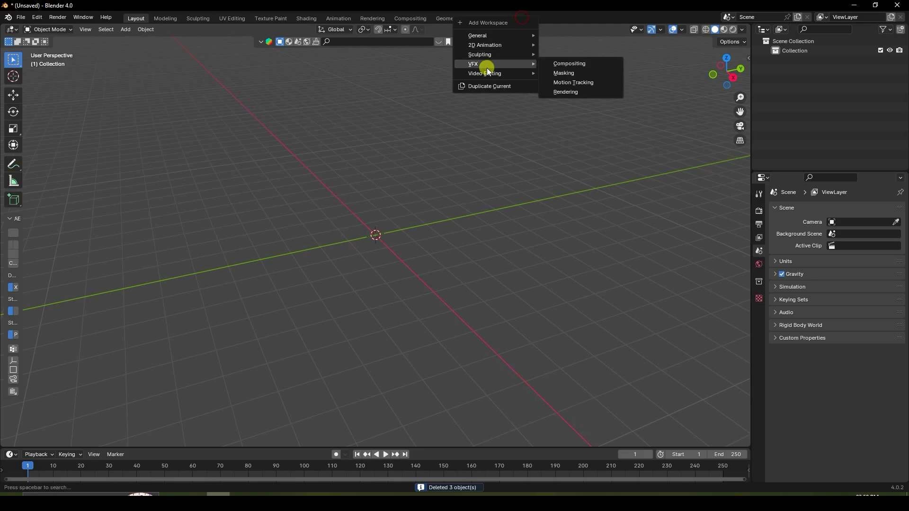
{"action": "mouse_move", "coordinate": [501, 64]}
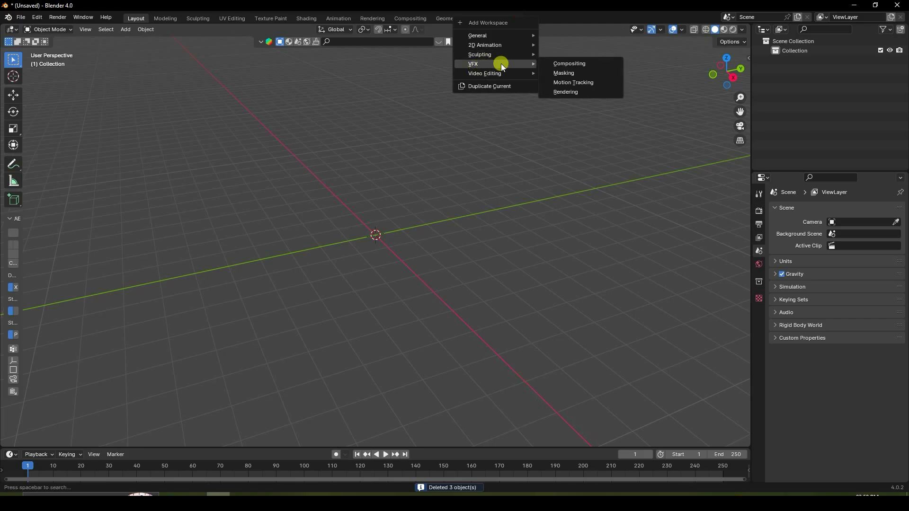
{"action": "left_click", "coordinate": [590, 81]}
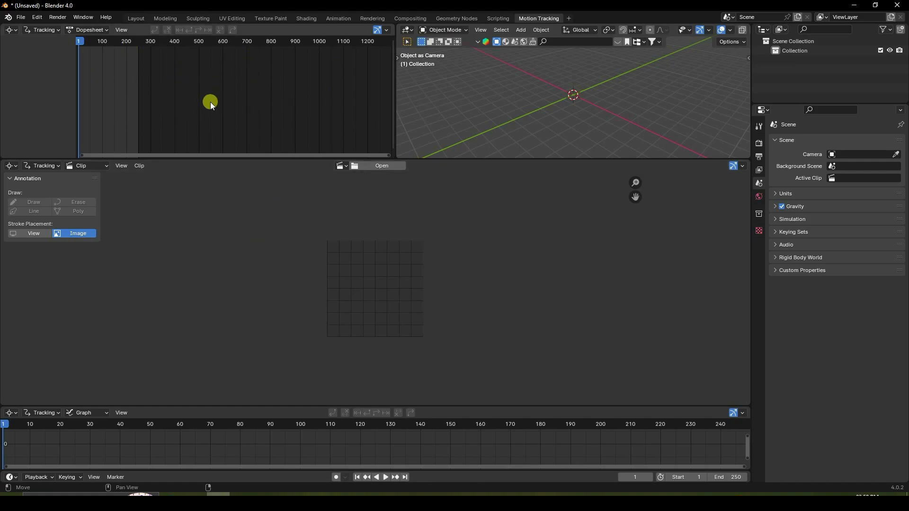
- Join the dopesheet area into the 3D viewport area and reduce the viewport's height to enlarge the clip editor
{"action": "right_click", "coordinate": [396, 103]}
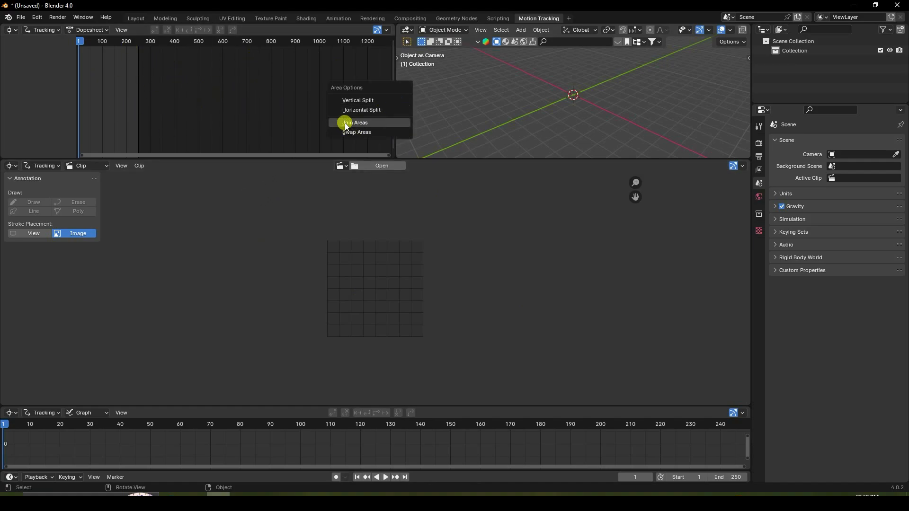
{"action": "left_click", "coordinate": [353, 123]}
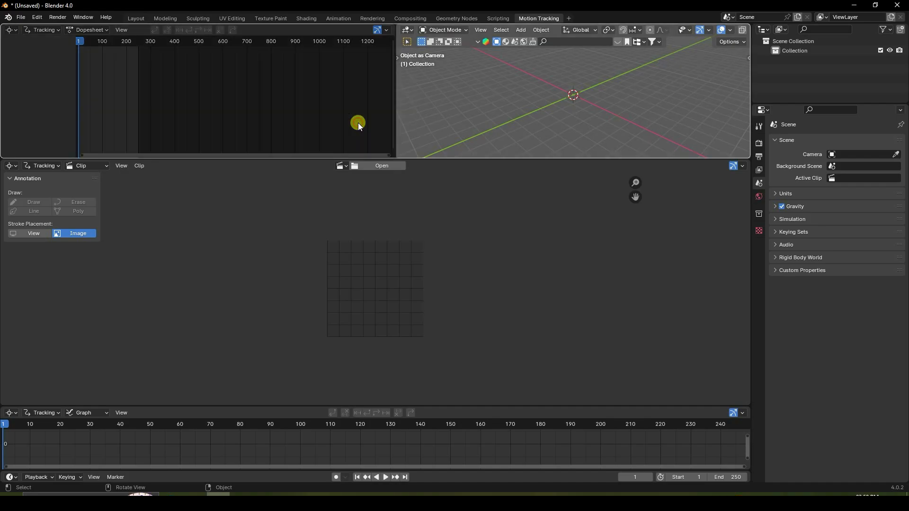
{"action": "left_click", "coordinate": [360, 126]}
{"action": "left_click_drag", "start_coordinate": [368, 159], "coordinate": [357, 108]}
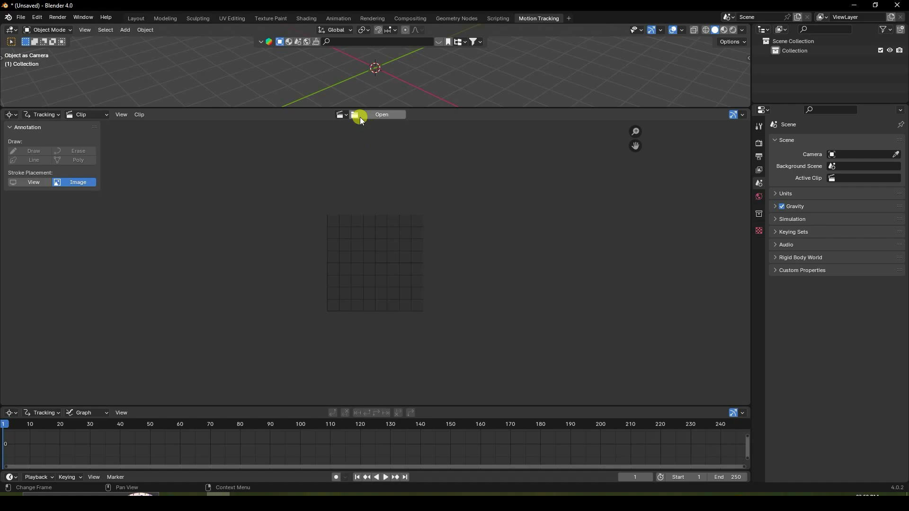
- Load the clip 15143647-hd_1920_1080_30fps.mp4 from the Desktop folder Hindi Vfx Tuto 2 into the clip editor
{"action": "left_click", "coordinate": [383, 116]}
{"action": "left_click", "coordinate": [215, 162]}
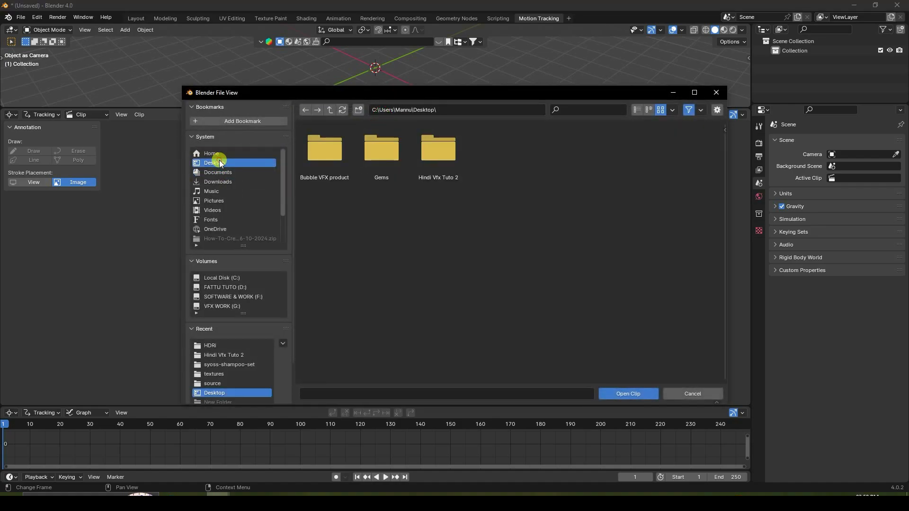
{"action": "left_click", "coordinate": [426, 155]}
{"action": "double_click", "coordinate": [426, 155]}
{"action": "left_click", "coordinate": [504, 152]}
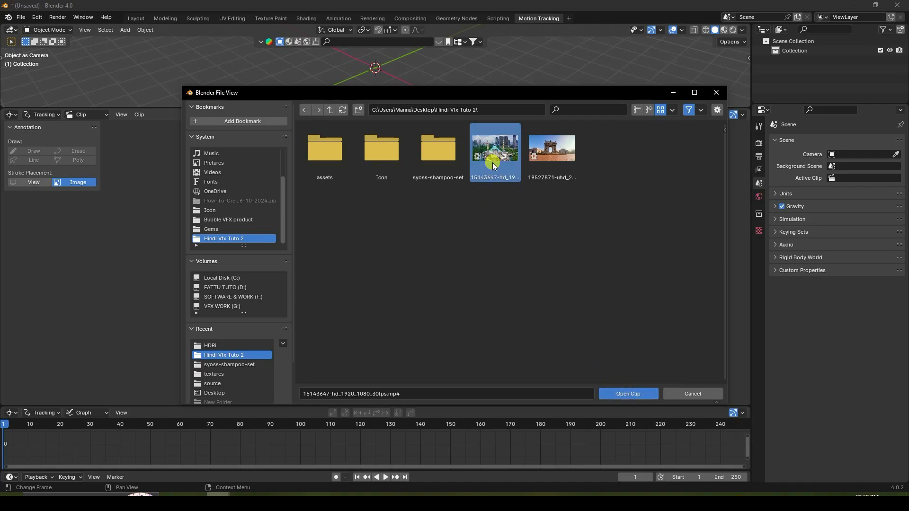
{"action": "left_click", "coordinate": [632, 396]}
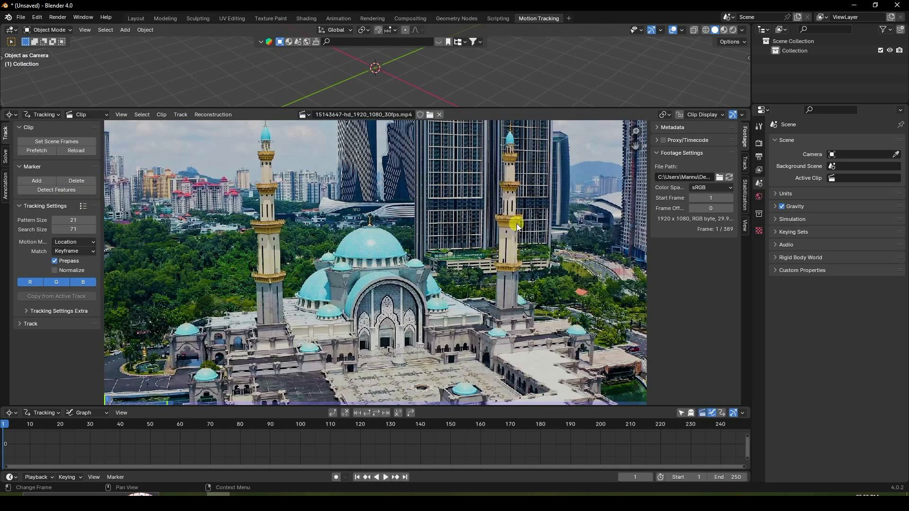
- Enlarge the clip editor by shrinking the 3D viewport and the graph area, fitting more of the footage in view
{"action": "left_click_drag", "start_coordinate": [469, 107], "coordinate": [468, 89]}
{"action": "scroll", "coordinate": [435, 230], "scroll_direction": "up", "scroll_amount": 2}
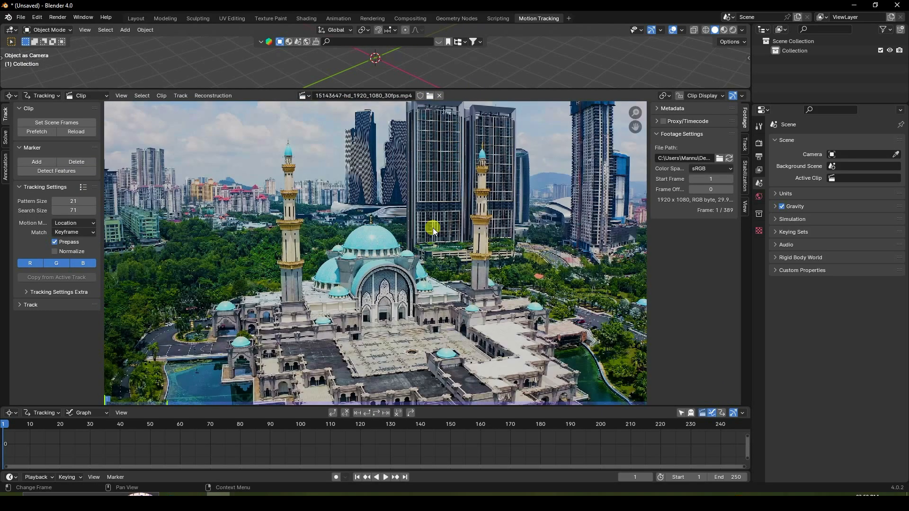
{"action": "scroll", "coordinate": [435, 230], "scroll_direction": "down", "scroll_amount": 1}
{"action": "scroll", "coordinate": [434, 231], "scroll_direction": "up", "scroll_amount": 1}
{"action": "left_click_drag", "start_coordinate": [290, 408], "coordinate": [291, 432]}
- Set the render engine to Cycles with GPU Compute and the render max samples to 256
{"action": "left_click", "coordinate": [759, 143]}
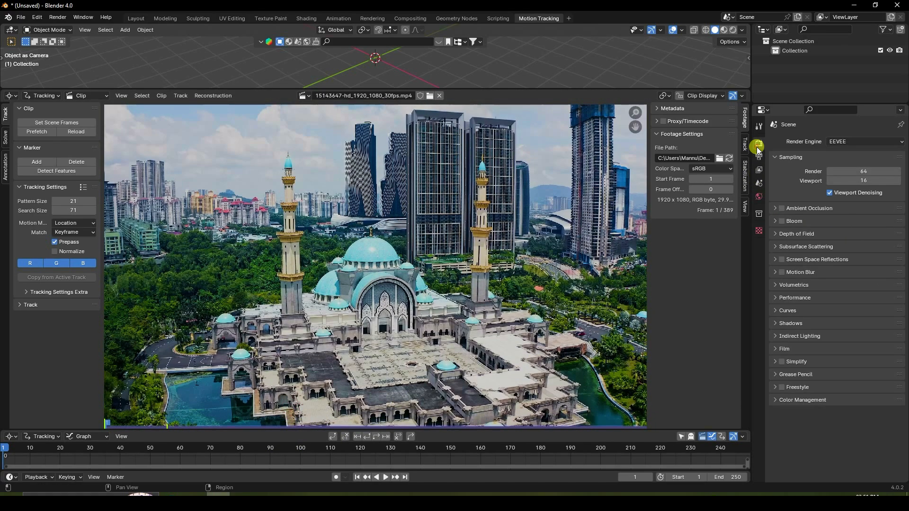
{"action": "left_click", "coordinate": [848, 140]}
{"action": "left_click", "coordinate": [844, 175]}
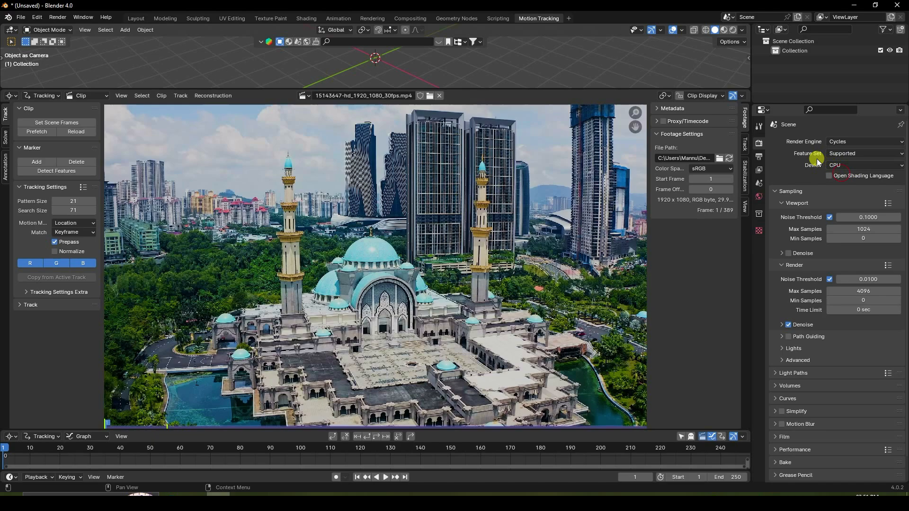
{"action": "left_click", "coordinate": [858, 165]}
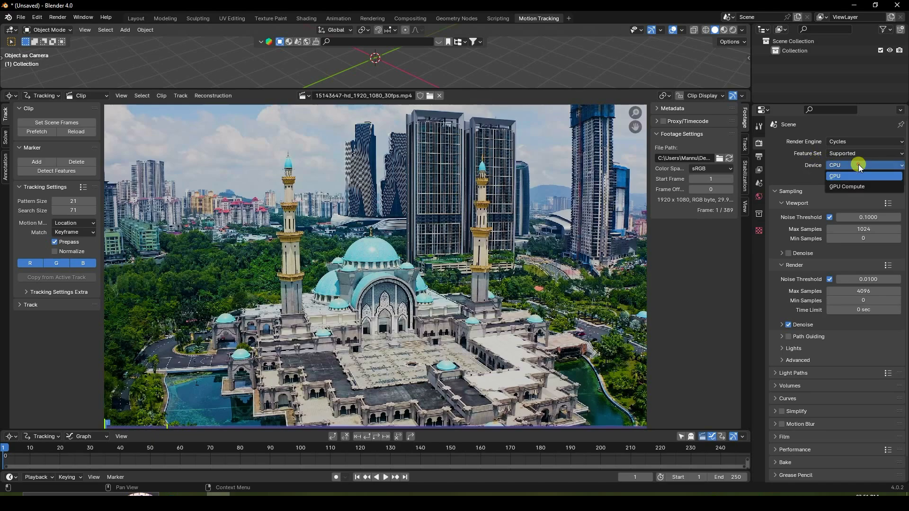
{"action": "left_click", "coordinate": [836, 186]}
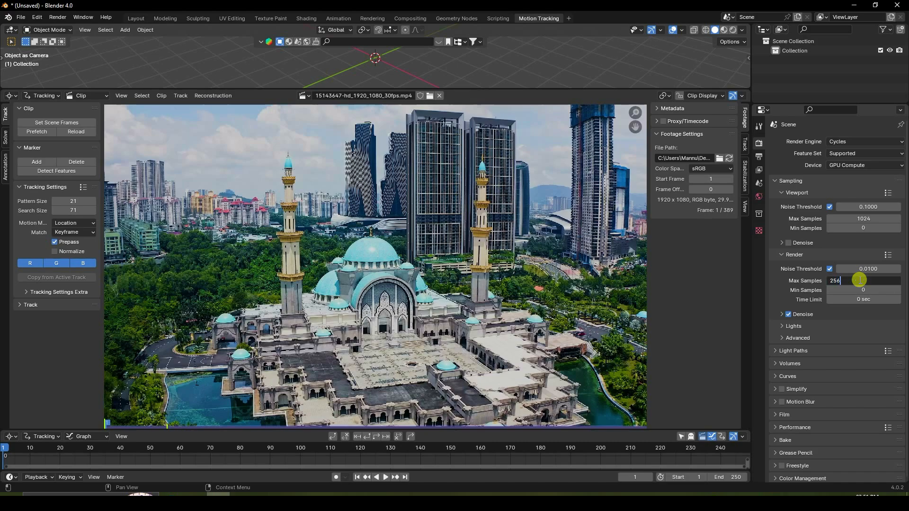
{"action": "key", "text": "Return"}
- Enable a transparent film background in the render settings
{"action": "scroll", "coordinate": [816, 355], "scroll_direction": "down", "scroll_amount": 1}
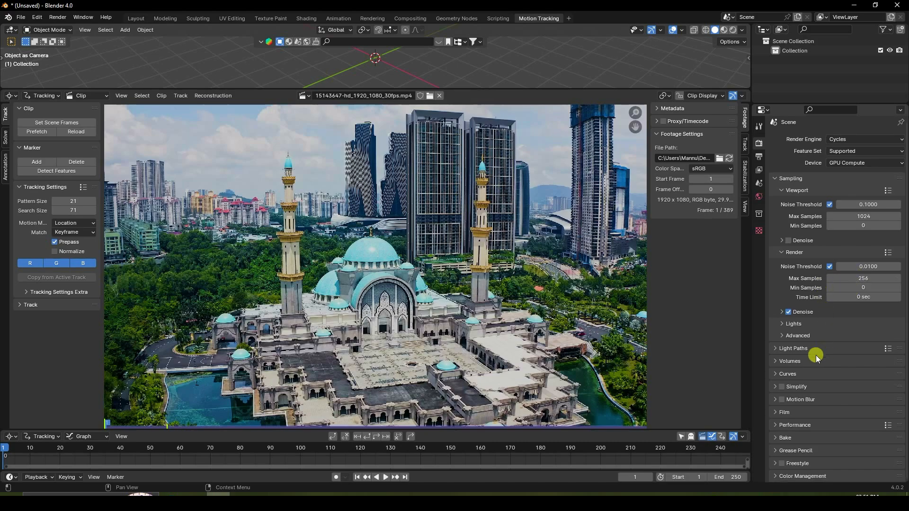
{"action": "left_click", "coordinate": [782, 412]}
{"action": "scroll", "coordinate": [782, 406], "scroll_direction": "down", "scroll_amount": 5}
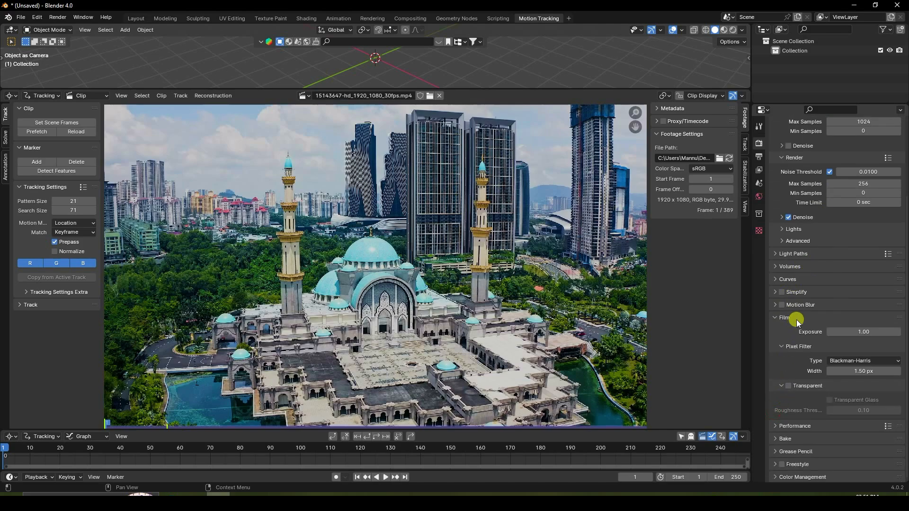
{"action": "left_click", "coordinate": [787, 385]}
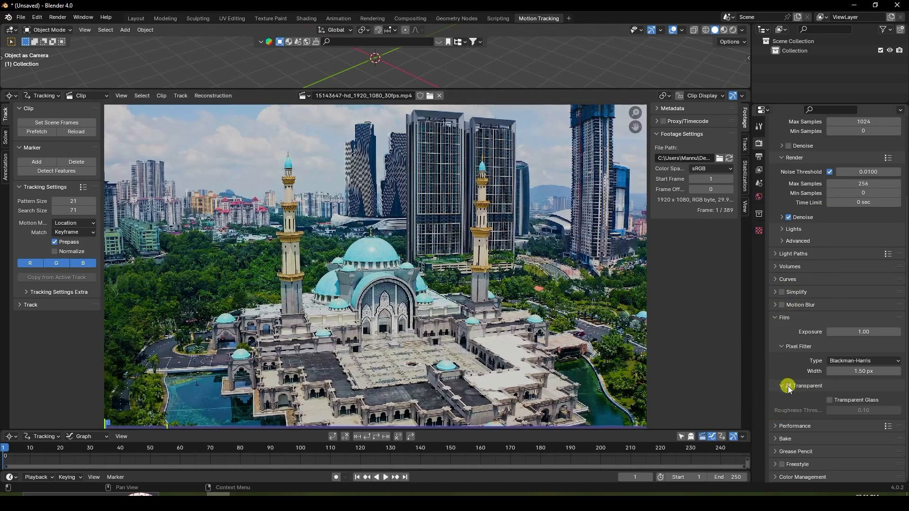
- Set the color management view transform to Standard
{"action": "left_click", "coordinate": [782, 477]}
{"action": "scroll", "coordinate": [800, 454], "scroll_direction": "down", "scroll_amount": 4}
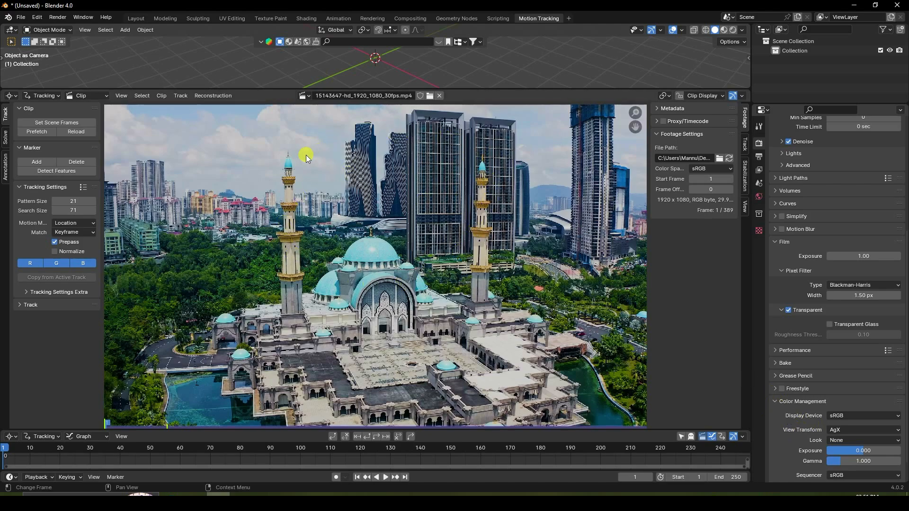
{"action": "left_click", "coordinate": [845, 430]}
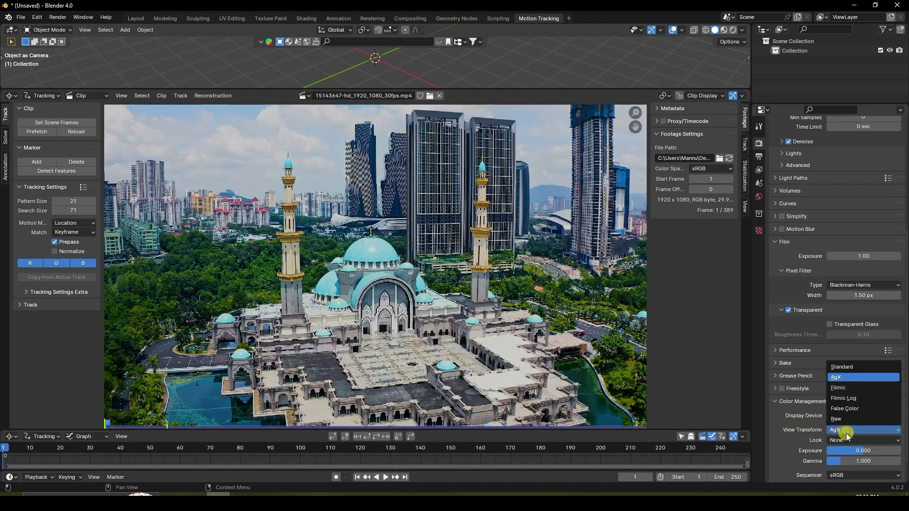
{"action": "left_click", "coordinate": [841, 367]}
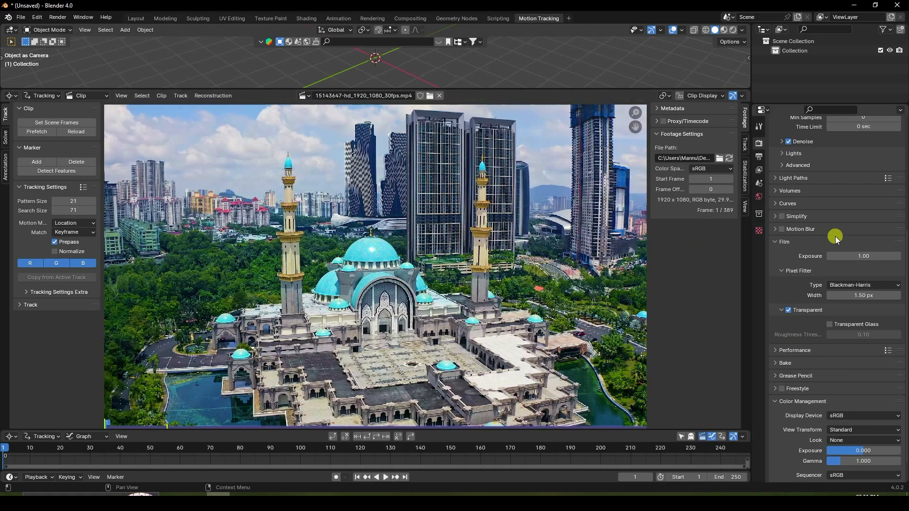
- Set the output frame rate to 29.97 fps and check it against the clip's footage information
{"action": "left_click", "coordinate": [759, 156]}
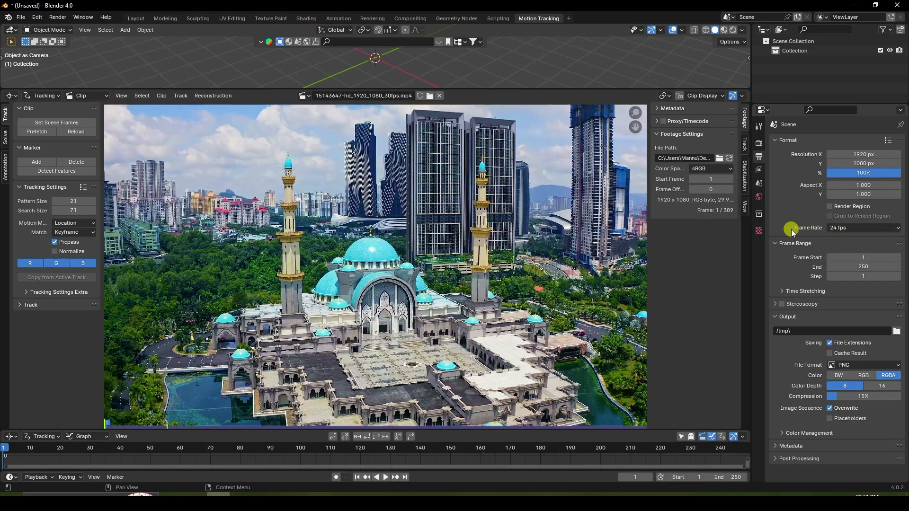
{"action": "left_click", "coordinate": [833, 228]}
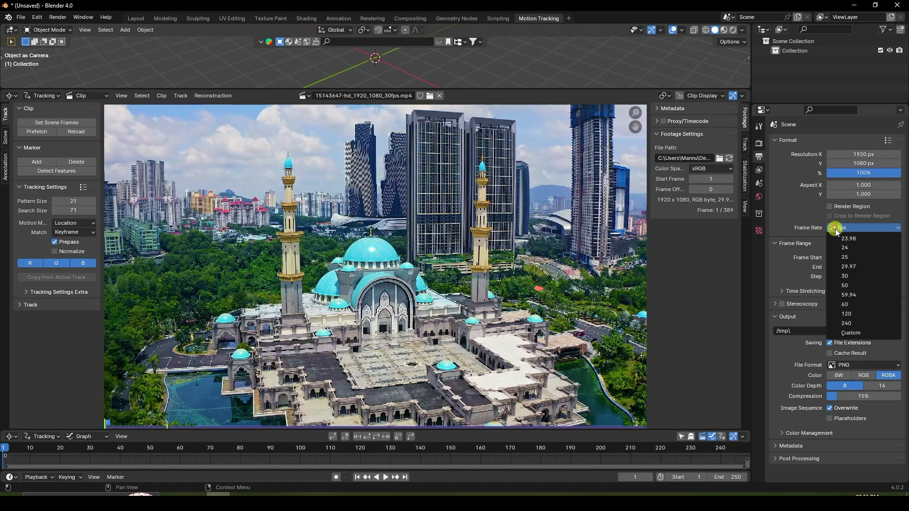
{"action": "left_click", "coordinate": [855, 267]}
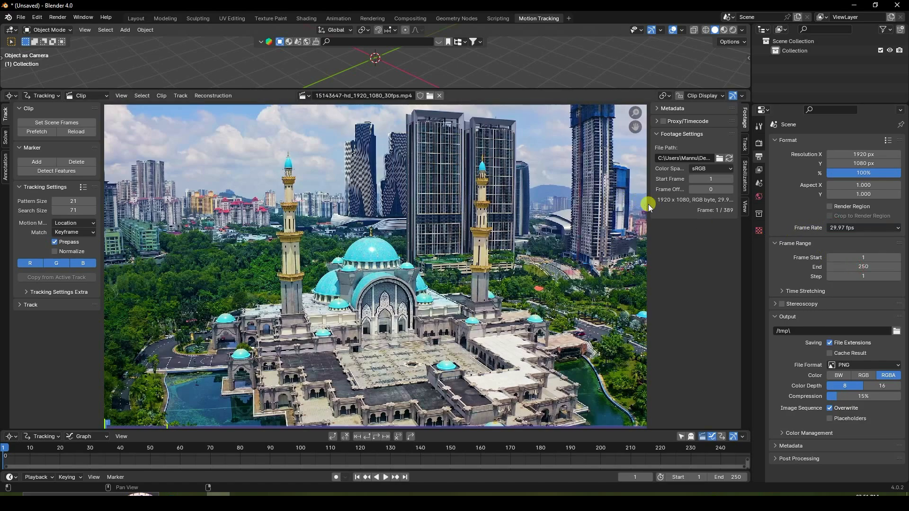
{"action": "left_click_drag", "start_coordinate": [646, 204], "coordinate": [631, 203]}
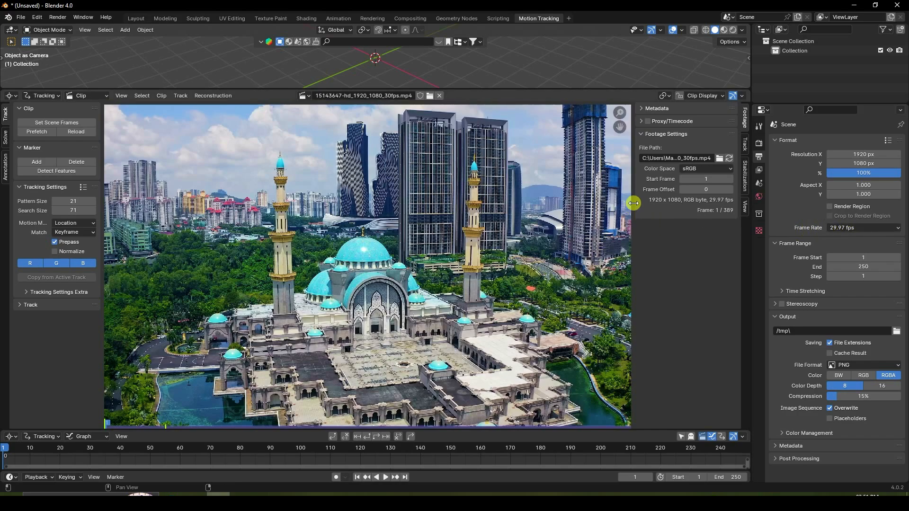
{"action": "left_click_drag", "start_coordinate": [632, 205], "coordinate": [660, 203]}
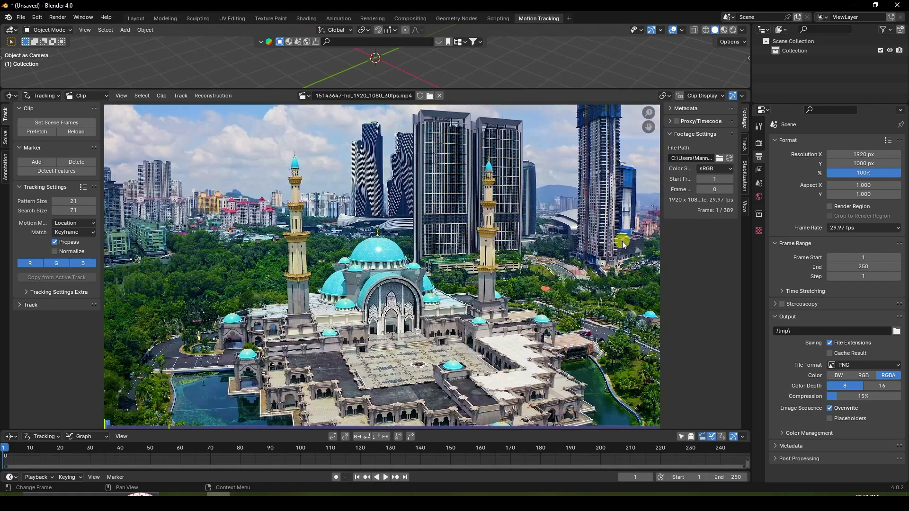
- Match the scene's frame range to the clip's length and prefetch the clip's frames
{"action": "left_click", "coordinate": [55, 124]}
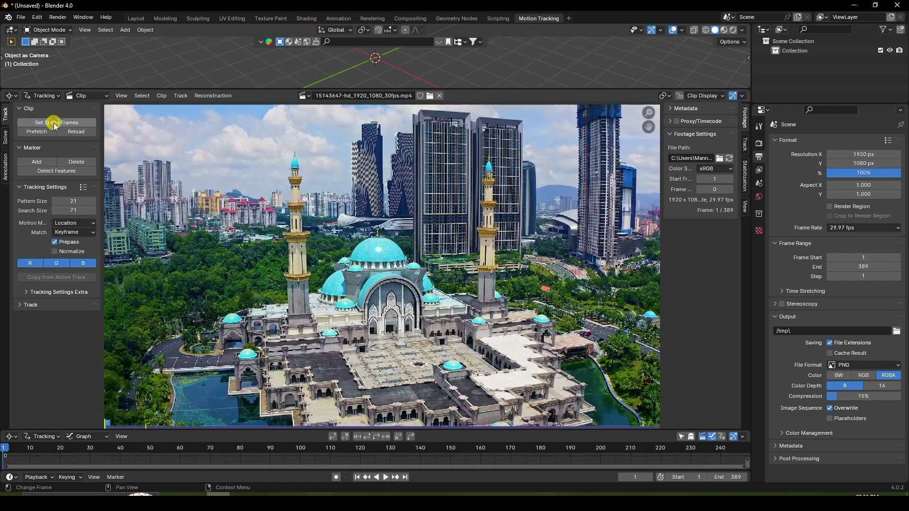
{"action": "left_click_drag", "start_coordinate": [331, 429], "coordinate": [333, 400]}
{"action": "middle_click_drag", "start_coordinate": [331, 440], "coordinate": [285, 450], "text": "ctrl"}
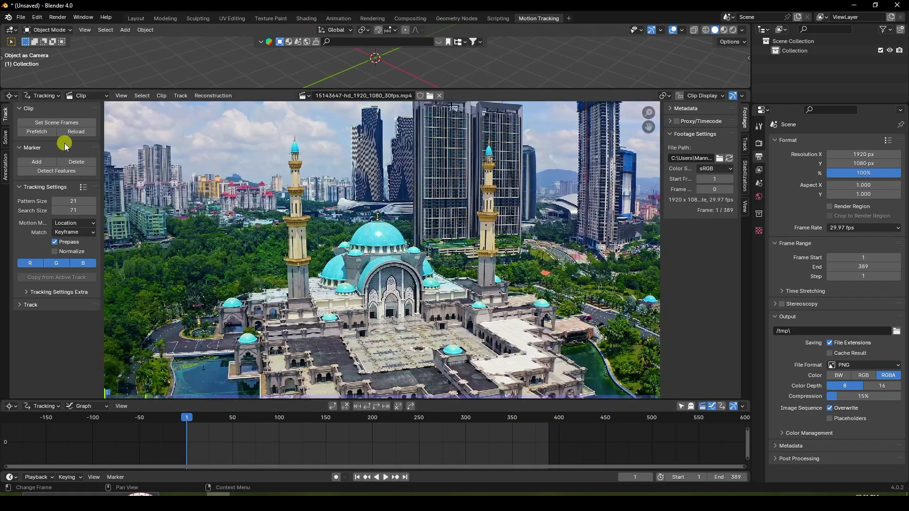
{"action": "left_click", "coordinate": [36, 131]}
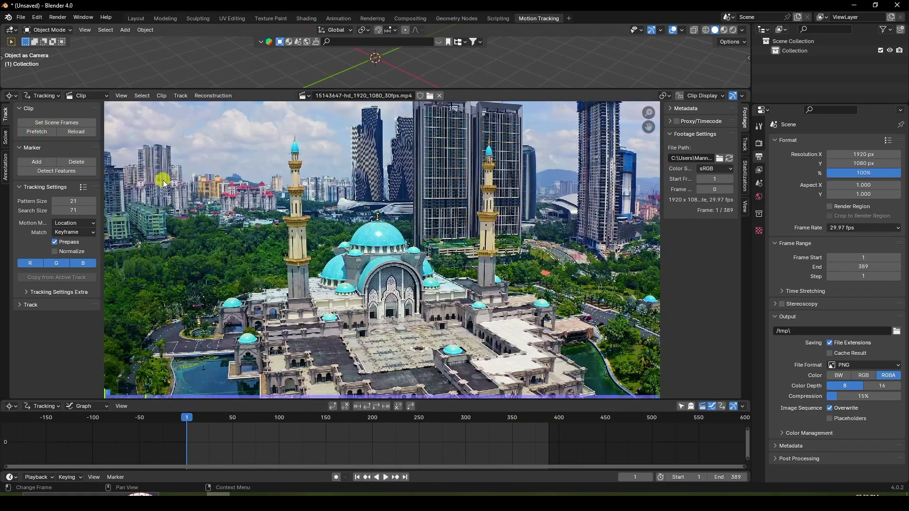
{"action": "scroll", "coordinate": [279, 249], "scroll_direction": "down", "scroll_amount": 2}
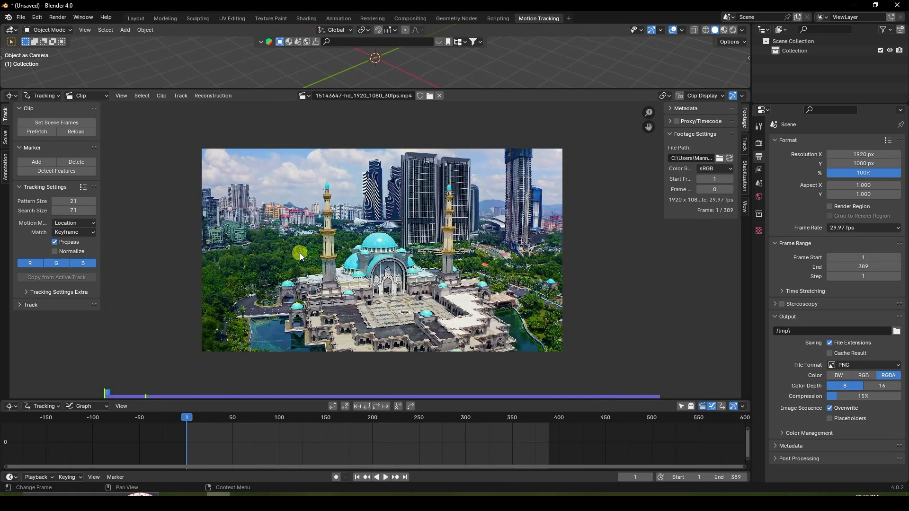
- Detect trackable features across the whole frame of the clip with a threshold of 0.1 and a distance of 80
{"action": "scroll", "coordinate": [299, 263], "scroll_direction": "up", "scroll_amount": 1}
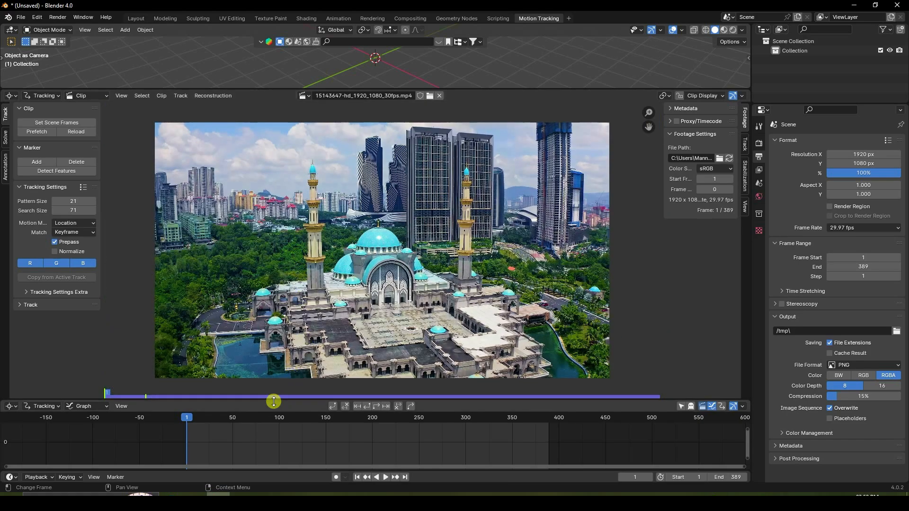
{"action": "left_click_drag", "start_coordinate": [272, 399], "coordinate": [271, 404]}
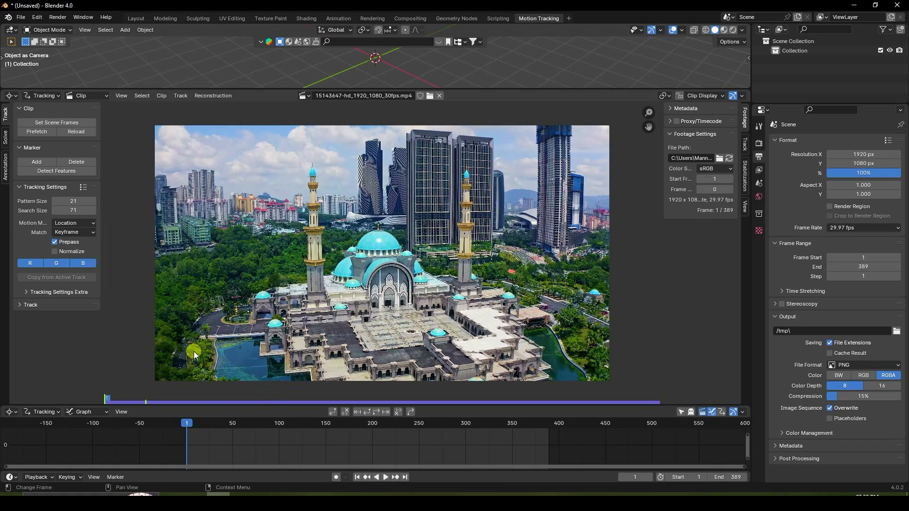
{"action": "left_click", "coordinate": [40, 173]}
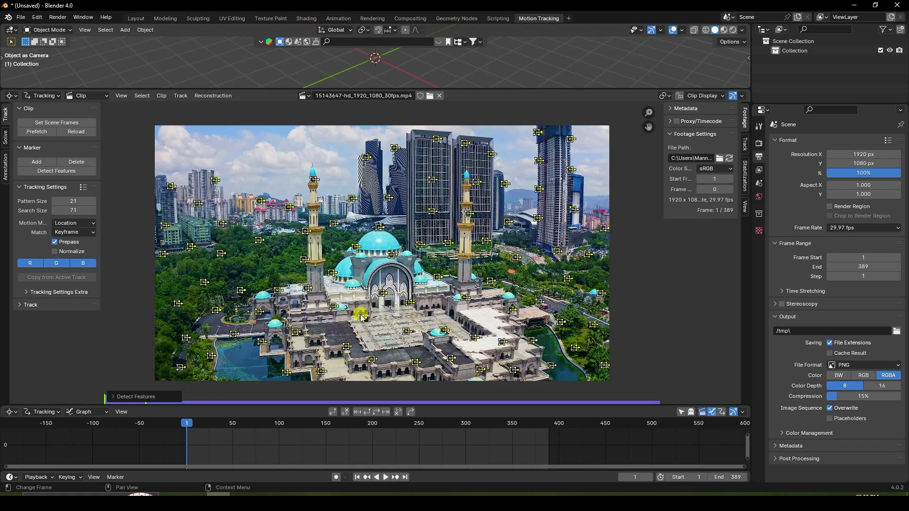
{"action": "scroll", "coordinate": [361, 319], "scroll_direction": "up", "scroll_amount": 1}
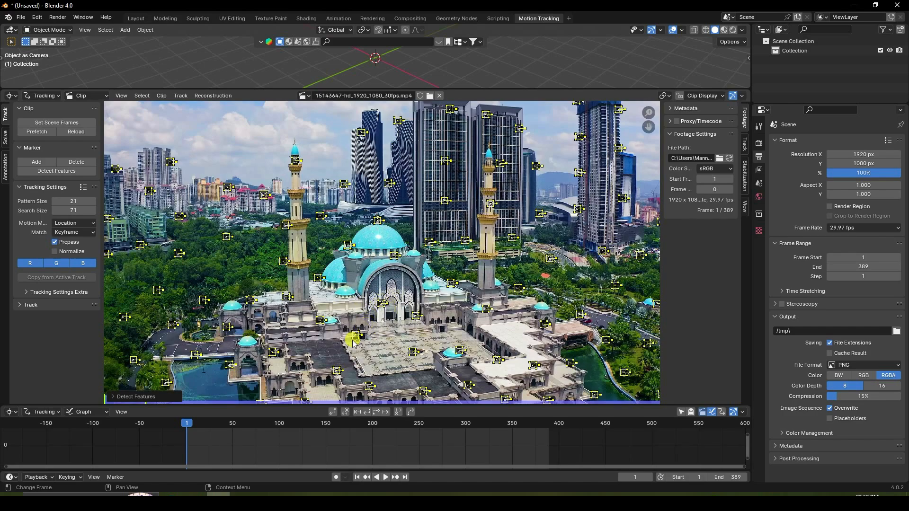
{"action": "left_click", "coordinate": [123, 397]}
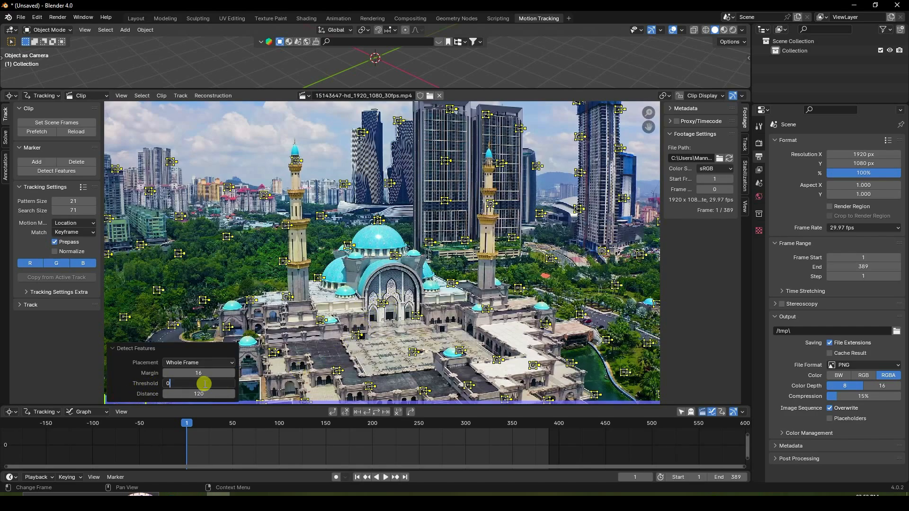
{"action": "key", "text": "Return"}
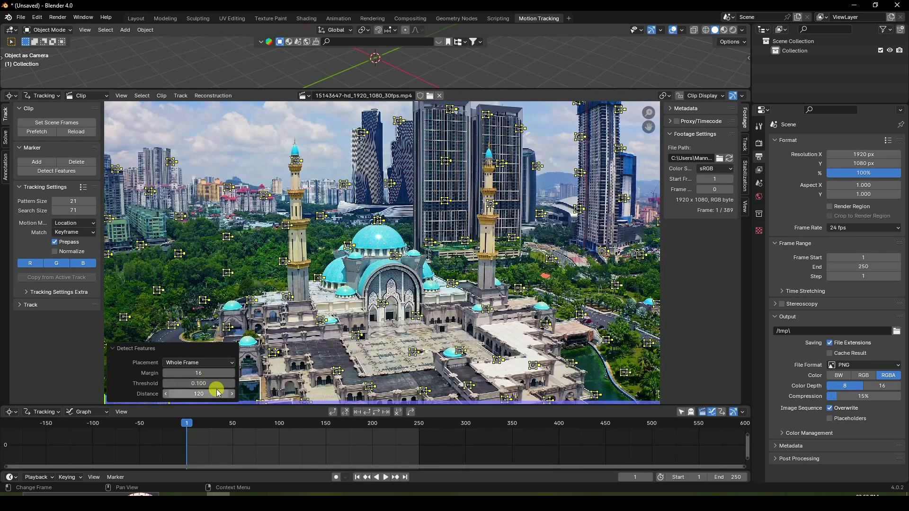
{"action": "left_click", "coordinate": [200, 395]}
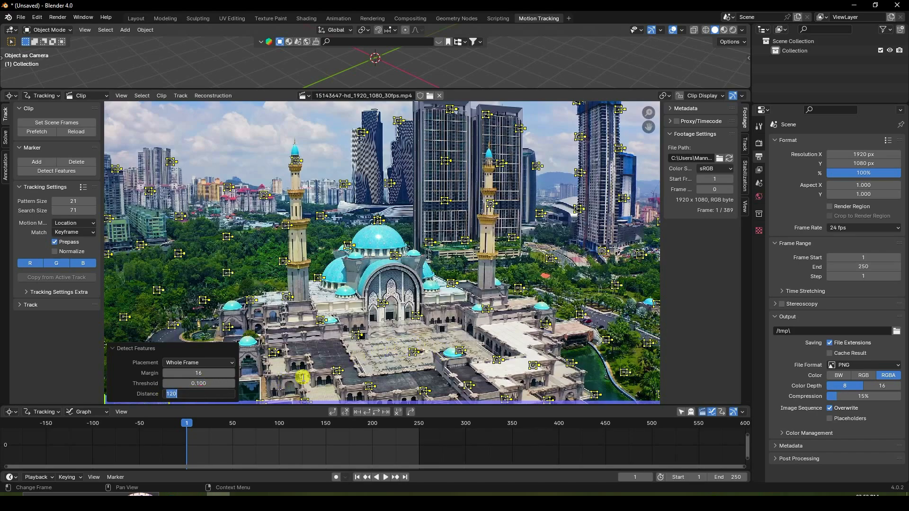
{"action": "type", "text": "80"}
{"action": "key", "text": "Return"}
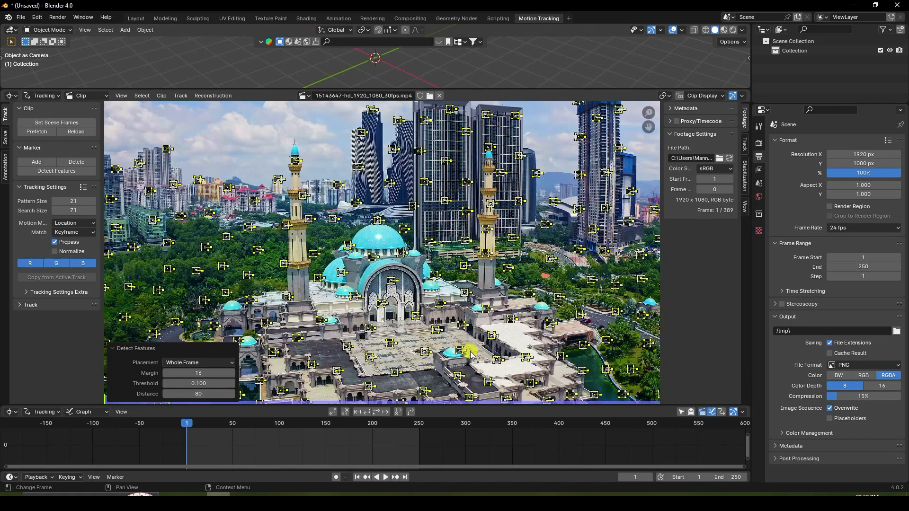
- Match the scene's frame range to the clip again and track the detected markers forward through the clip
{"action": "left_click", "coordinate": [45, 124]}
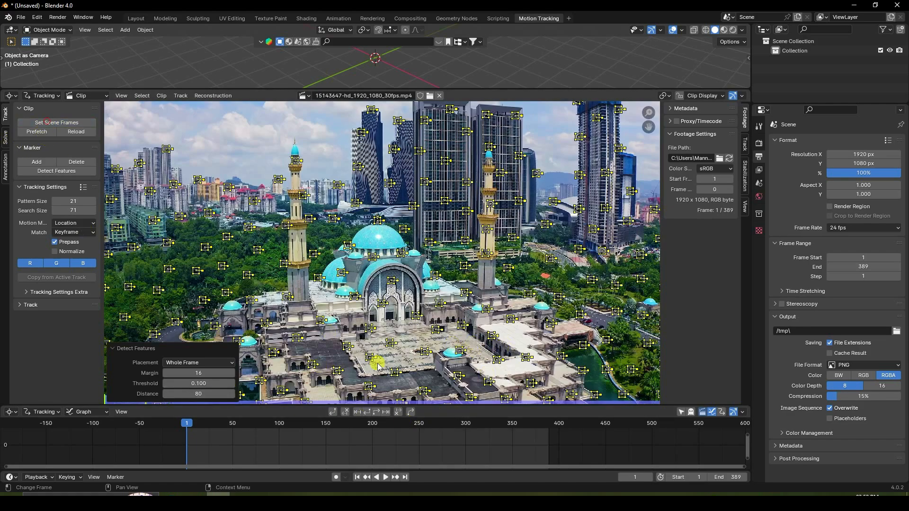
{"action": "left_click", "coordinate": [375, 413]}
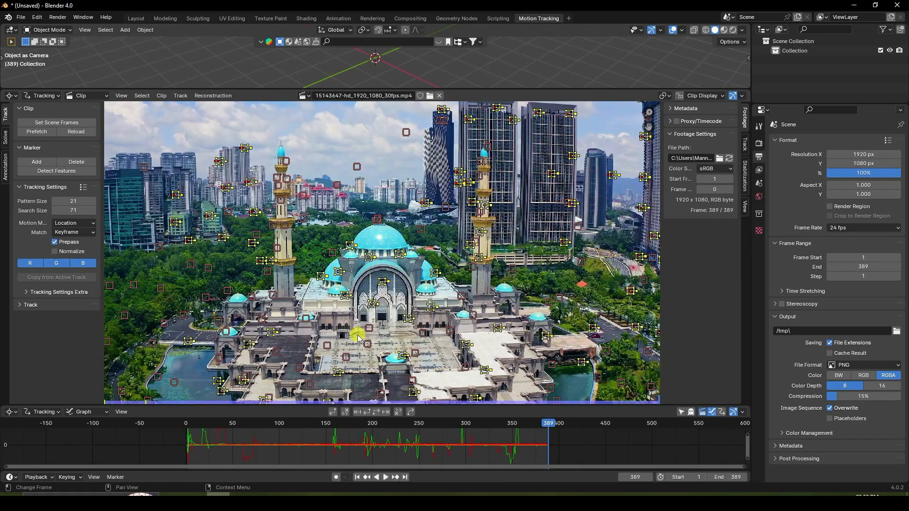
- Detect additional features on frame 389, track them backward to the first frame, and enlarge the tracking graph
{"action": "left_click", "coordinate": [54, 174]}
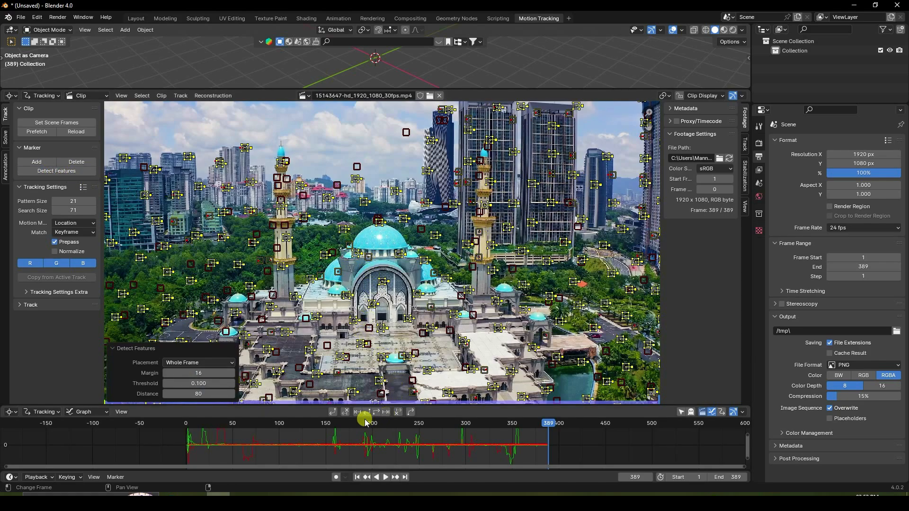
{"action": "key", "text": "shift+ctrl+t"}
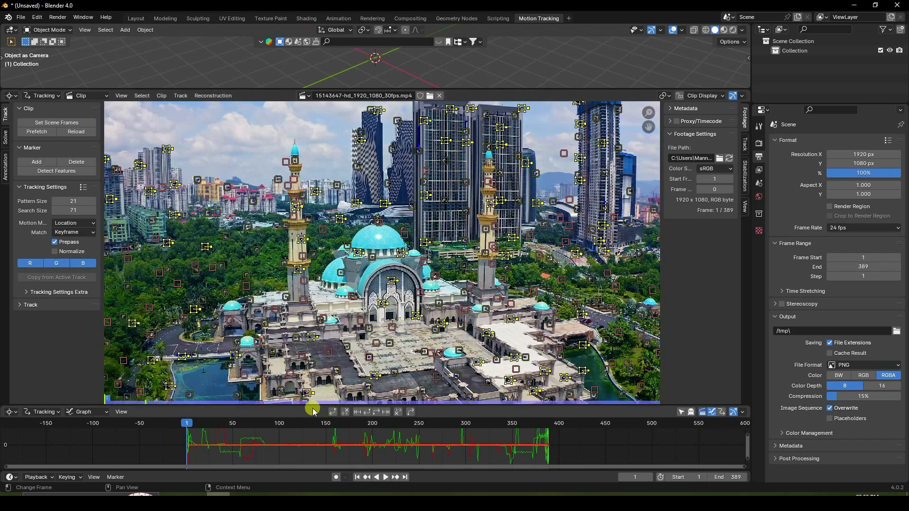
{"action": "left_click_drag", "start_coordinate": [311, 410], "coordinate": [308, 370]}
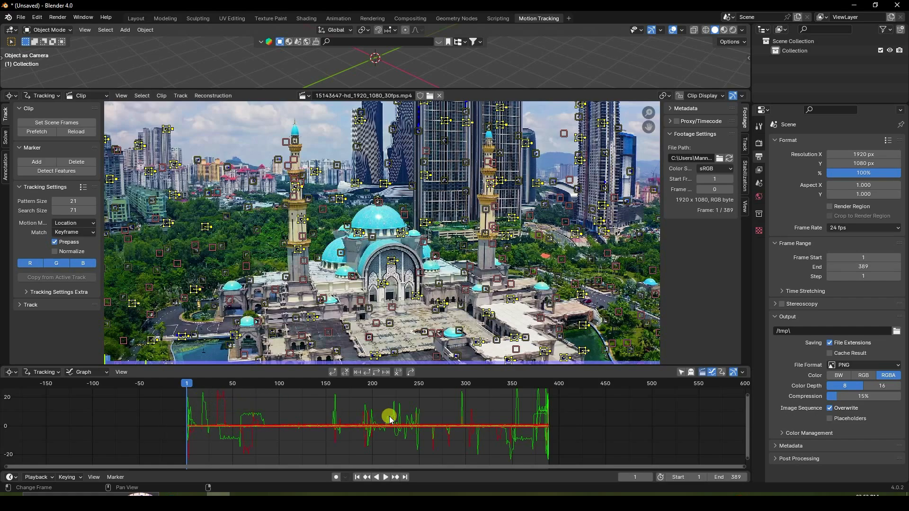
- Configure the camera solve to refine focal length, optical center and radial distortion
{"action": "left_click", "coordinate": [5, 136]}
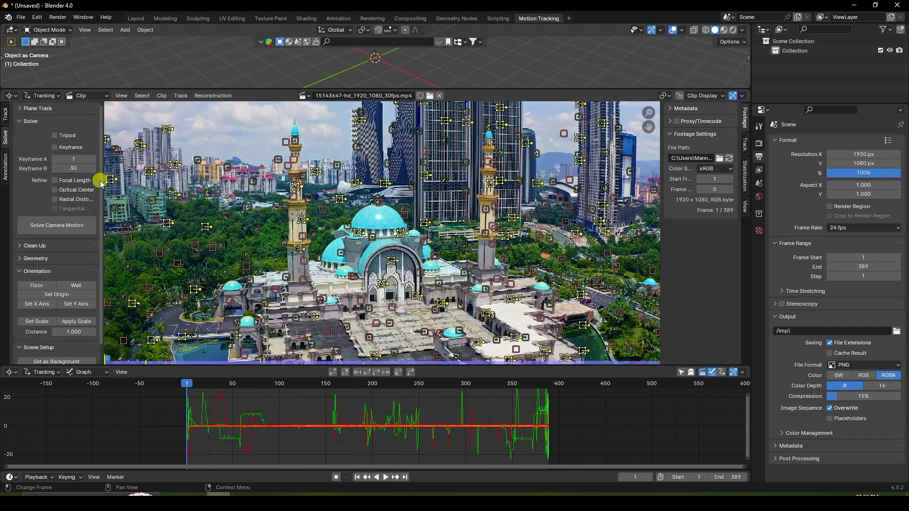
{"action": "left_click_drag", "start_coordinate": [103, 182], "coordinate": [117, 182]}
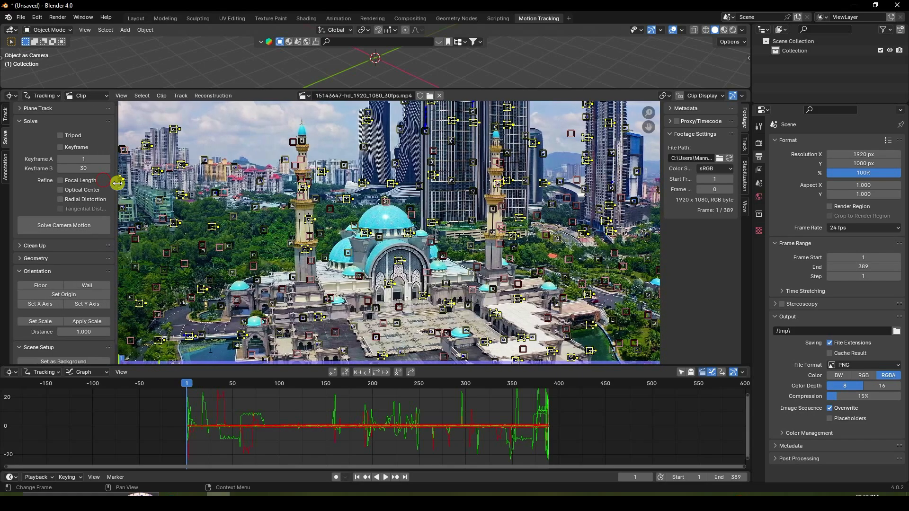
{"action": "left_click", "coordinate": [61, 181]}
{"action": "left_click", "coordinate": [60, 190]}
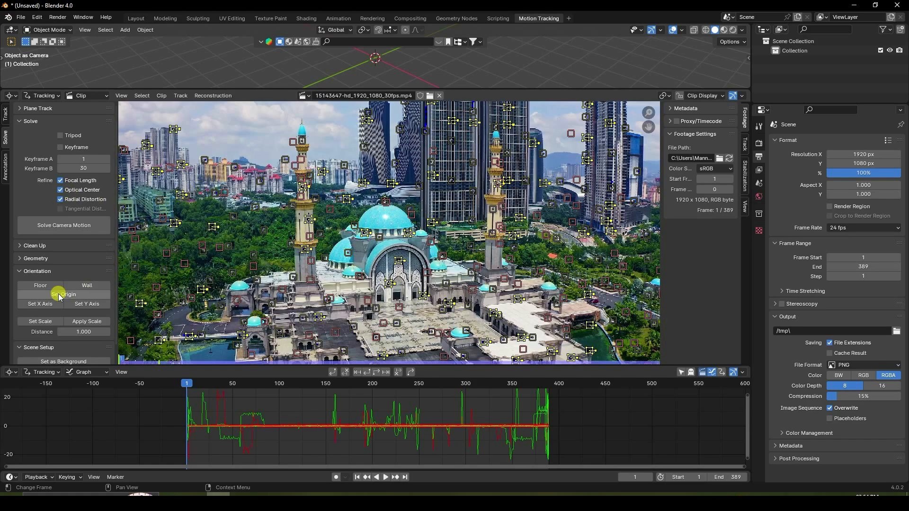
- Filter the problematic tracks with a track threshold of 2 and delete them
{"action": "left_click", "coordinate": [33, 245]}
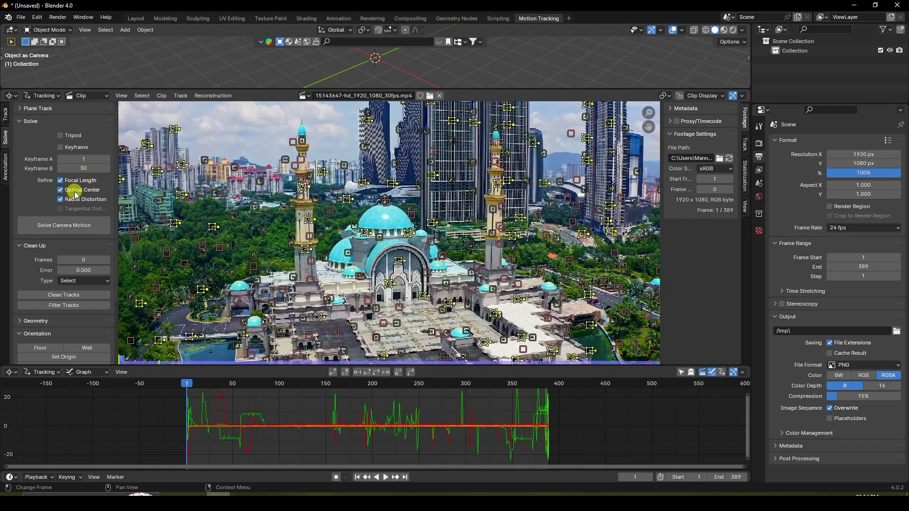
{"action": "left_click", "coordinate": [63, 306]}
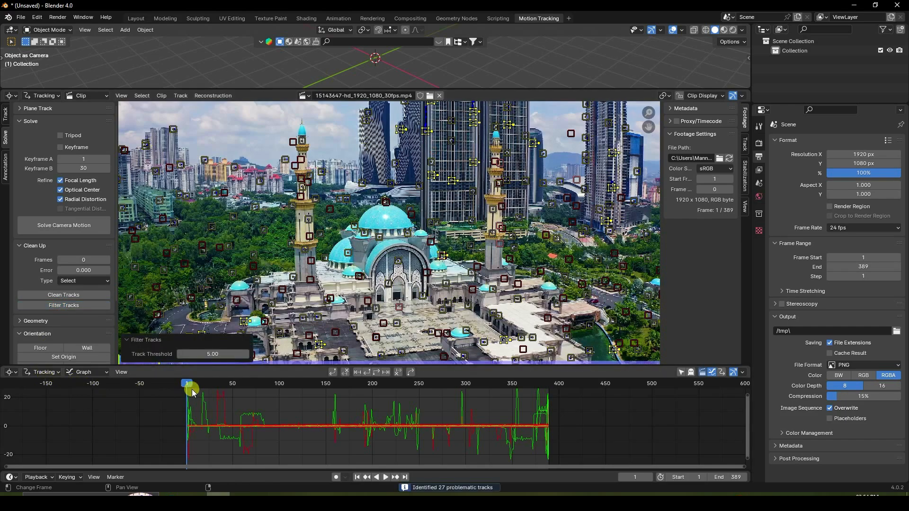
{"action": "left_click_drag", "start_coordinate": [310, 367], "coordinate": [307, 417]}
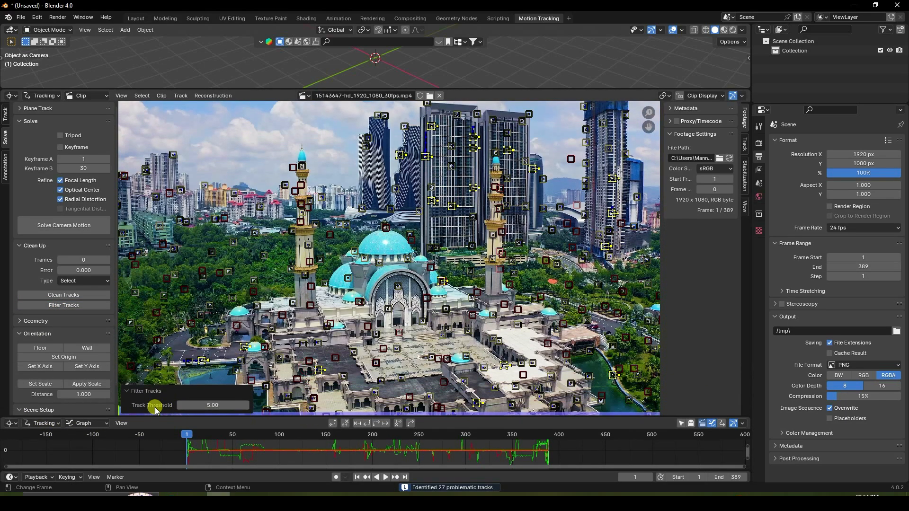
{"action": "key", "text": "KP_2"}
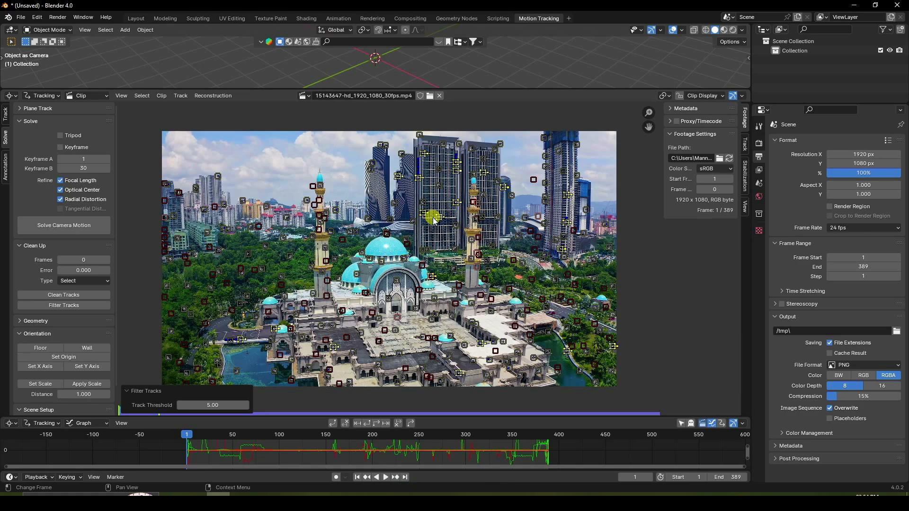
{"action": "scroll", "coordinate": [434, 221], "scroll_direction": "up", "scroll_amount": 1}
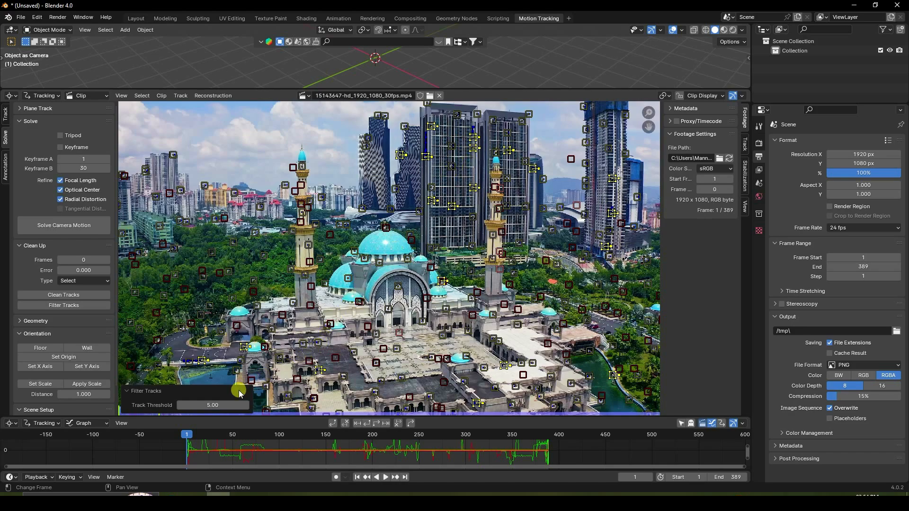
{"action": "left_click", "coordinate": [172, 408]}
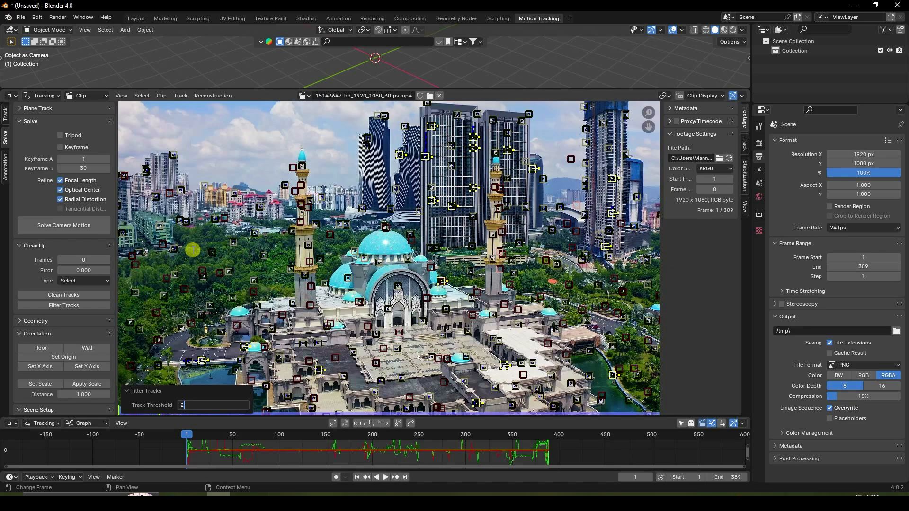
{"action": "key", "text": "Return"}
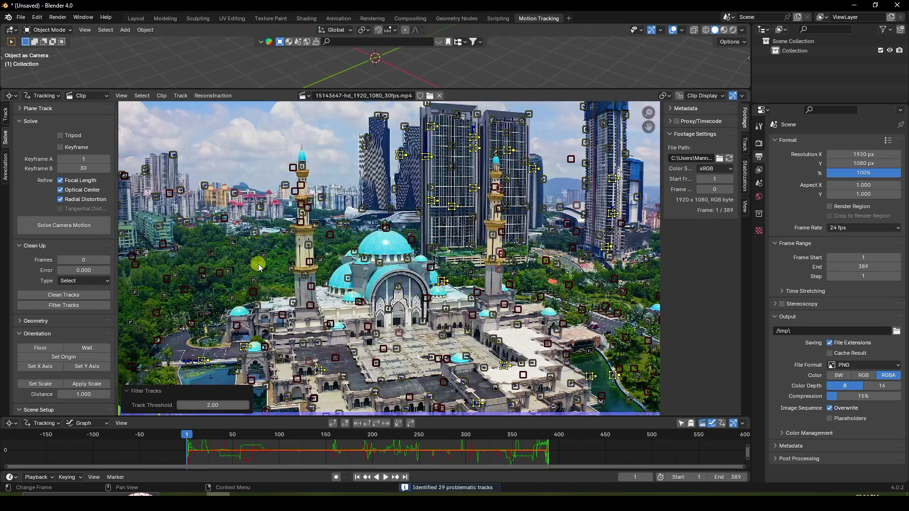
{"action": "key", "text": "x"}
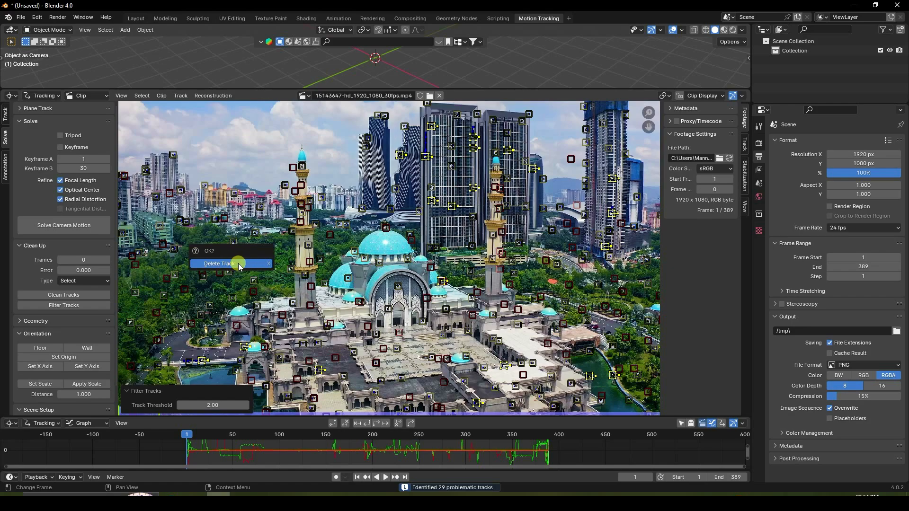
{"action": "left_click", "coordinate": [238, 263]}
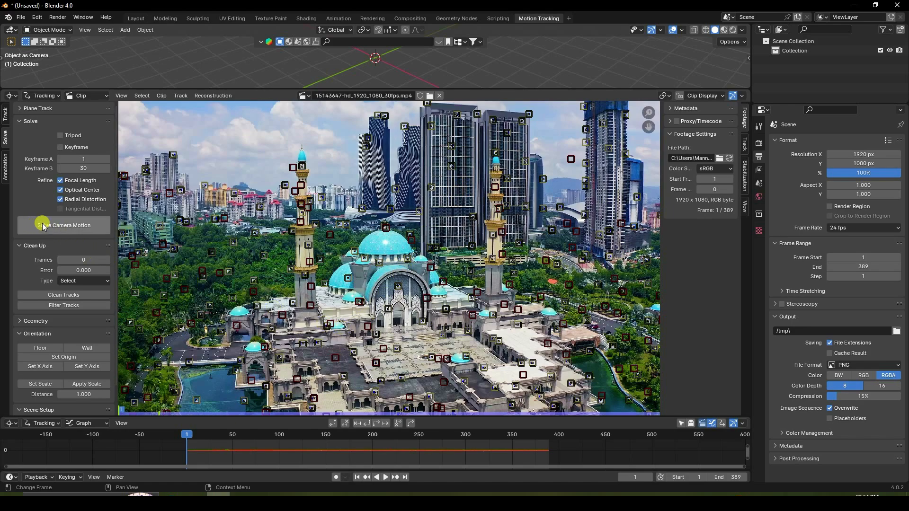
- Solve the camera motion and delete the disabled tracks marked in red
{"action": "left_click", "coordinate": [75, 226]}
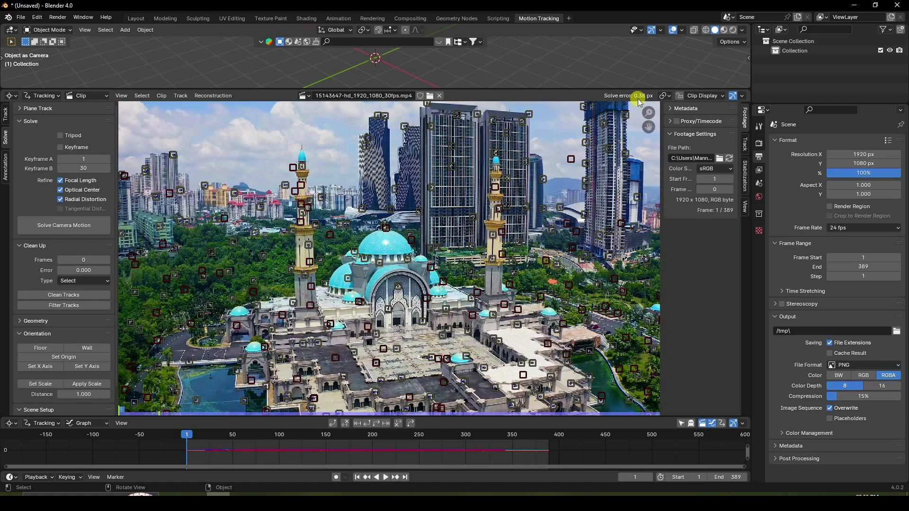
{"action": "left_click_drag", "start_coordinate": [456, 419], "coordinate": [452, 410]}
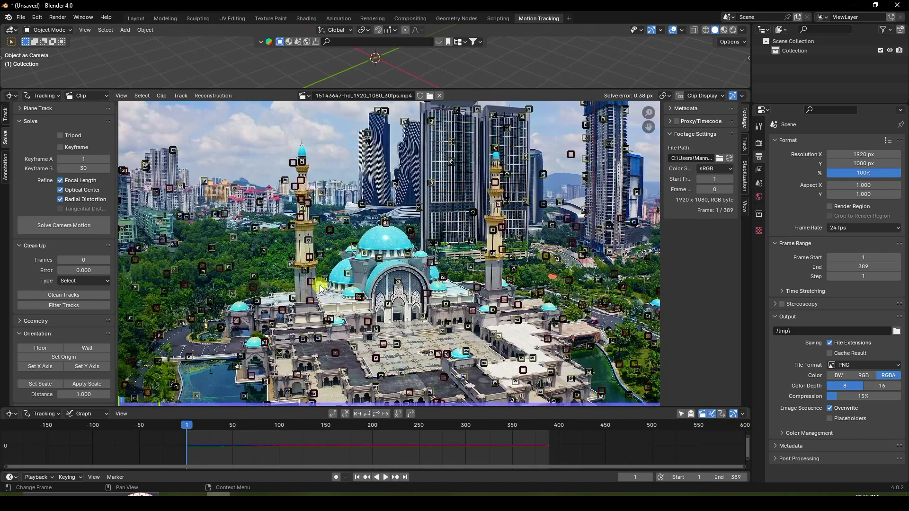
{"action": "key", "text": "Delete"}
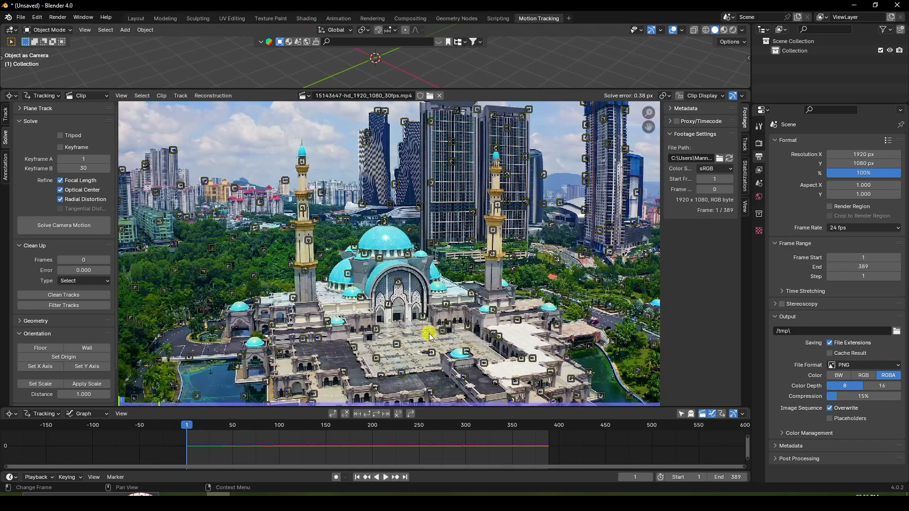
- Clean the tracks by selecting those above a reprojection error of 1 and delete them
{"action": "left_click", "coordinate": [56, 295]}
{"action": "left_click", "coordinate": [220, 385]}
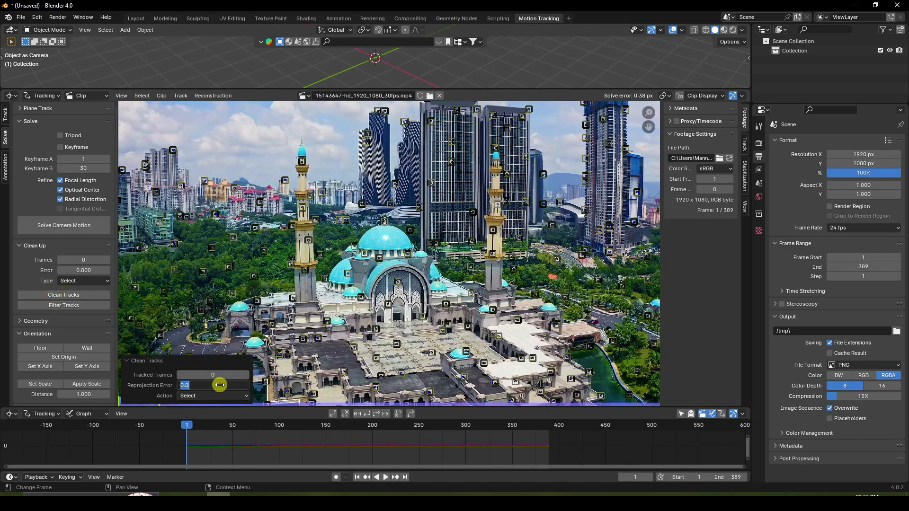
{"action": "key", "text": "Return"}
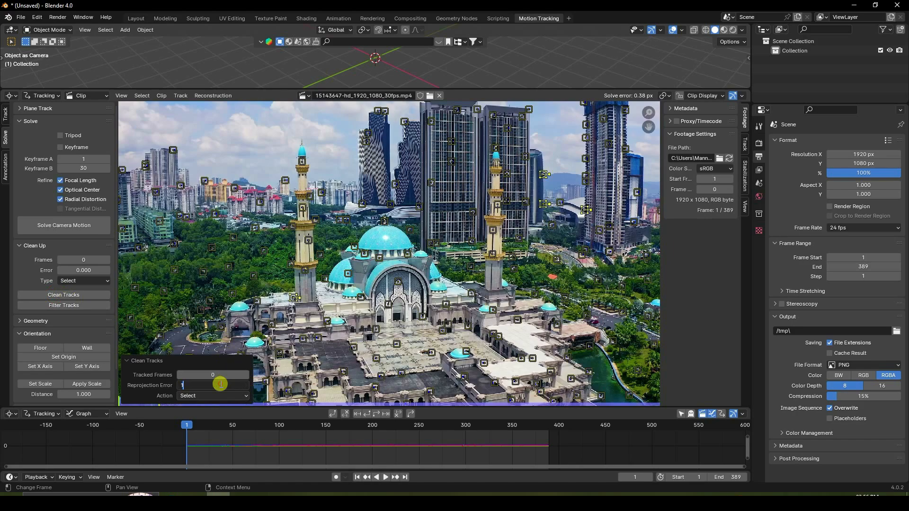
{"action": "type", "text": "1"}
{"action": "key", "text": "Return"}
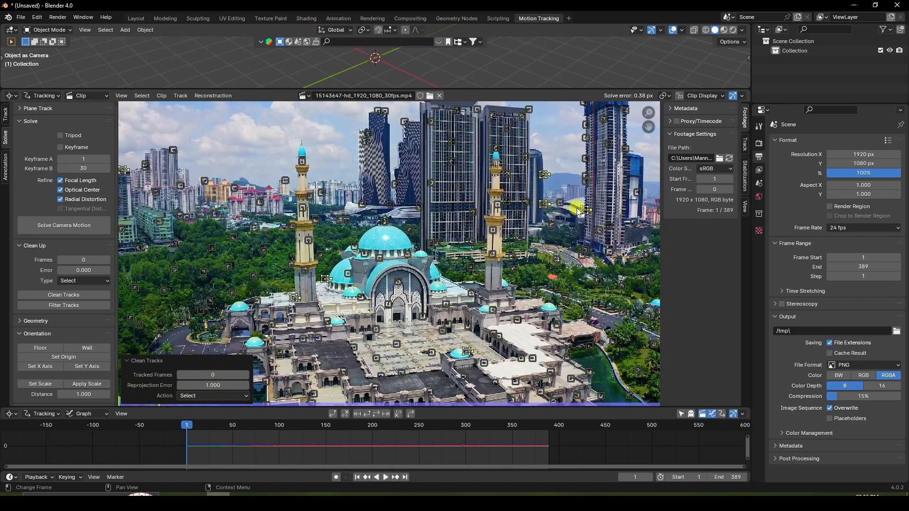
{"action": "left_click", "coordinate": [273, 285]}
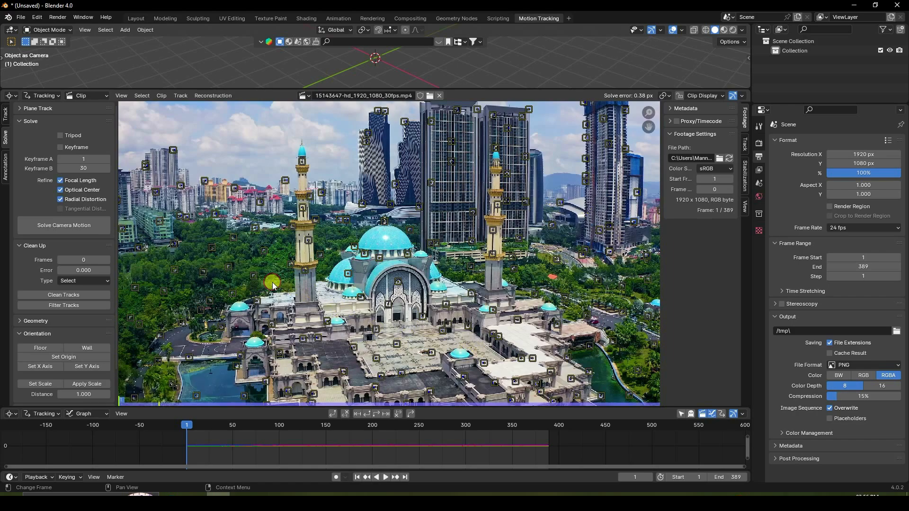
- Solve the camera motion again with the cleaned tracks and set up the tracking scene
{"action": "left_click", "coordinate": [43, 226]}
{"action": "scroll", "coordinate": [67, 263], "scroll_direction": "down", "scroll_amount": 2}
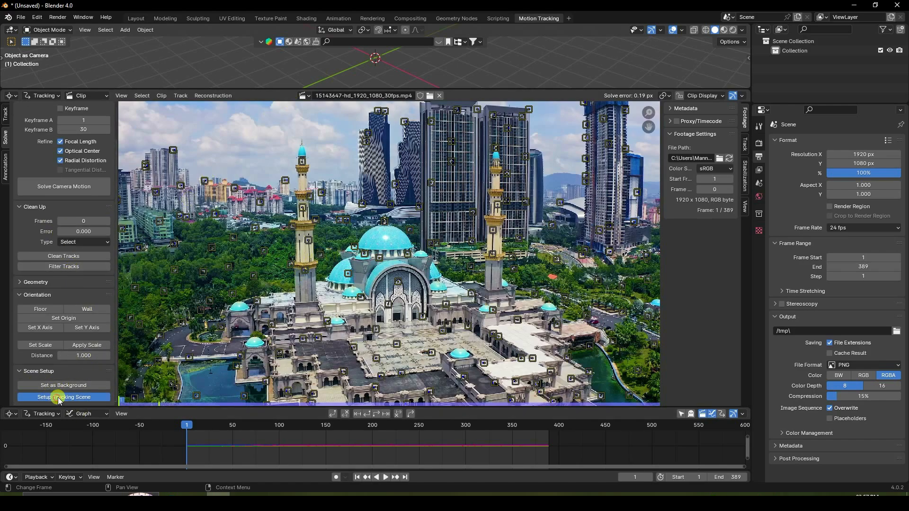
{"action": "left_click", "coordinate": [59, 399]}
- Enlarge the 3D viewport and examine the generated cube and ground plane against the footage in camera view
{"action": "left_click_drag", "start_coordinate": [270, 89], "coordinate": [260, 172]}
{"action": "scroll", "coordinate": [342, 115], "scroll_direction": "up", "scroll_amount": 1}
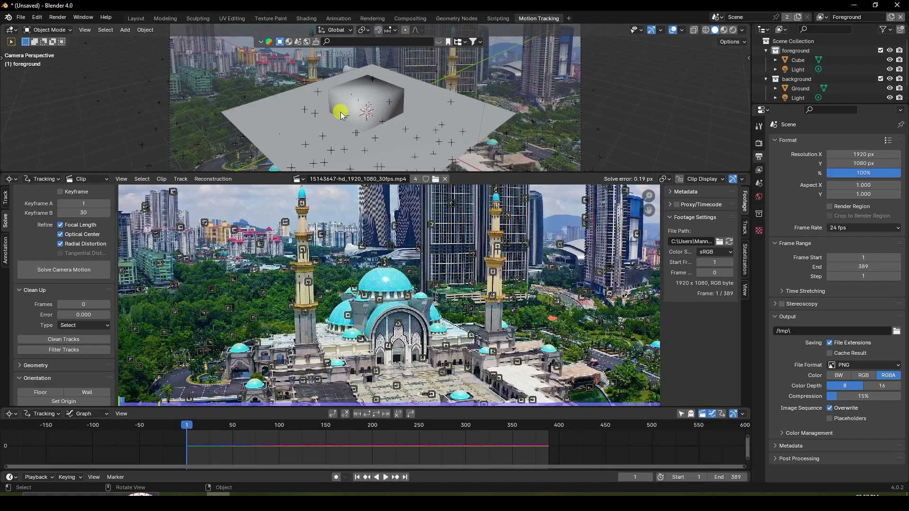
{"action": "scroll", "coordinate": [342, 114], "scroll_direction": "up", "scroll_amount": 2}
{"action": "scroll", "coordinate": [340, 109], "scroll_direction": "down", "scroll_amount": 1}
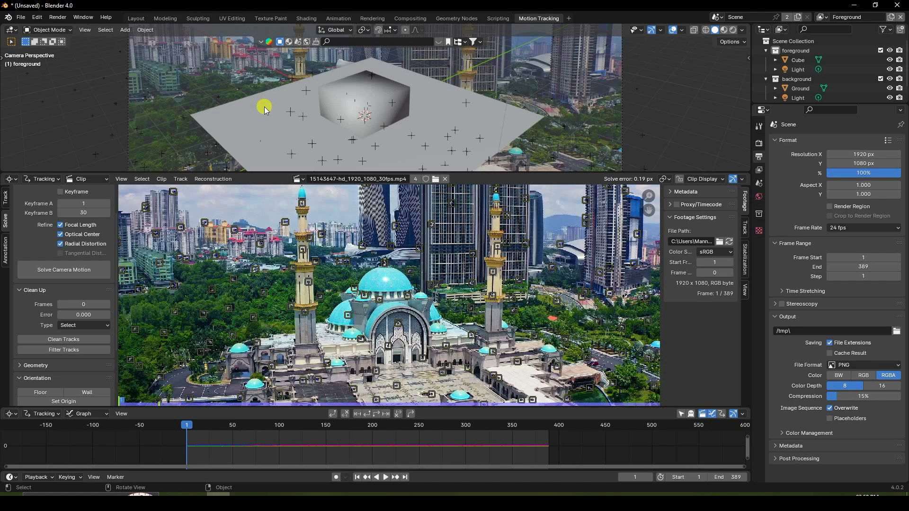
- Select three track markers around the mosque courtyard and set them as the scene's floor plane
{"action": "middle_click_drag", "start_coordinate": [340, 381], "coordinate": [334, 326]}
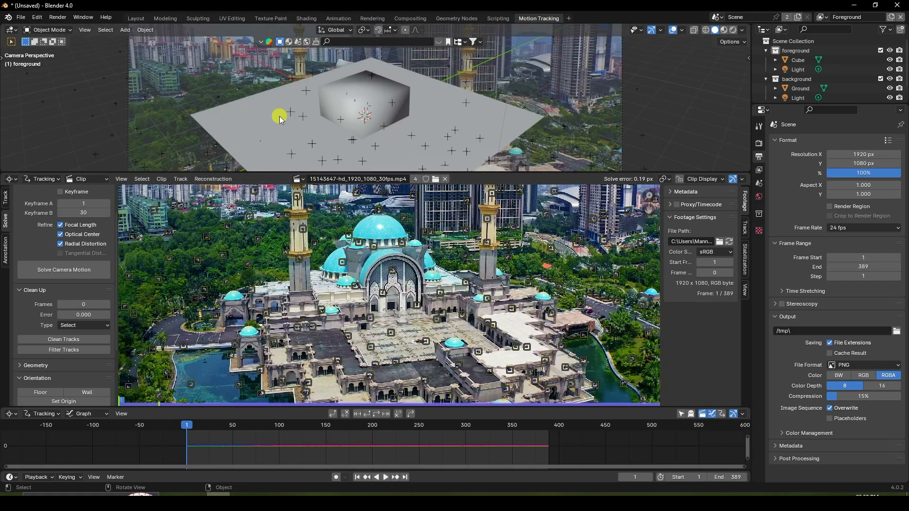
{"action": "middle_click_drag", "start_coordinate": [426, 330], "coordinate": [417, 321]}
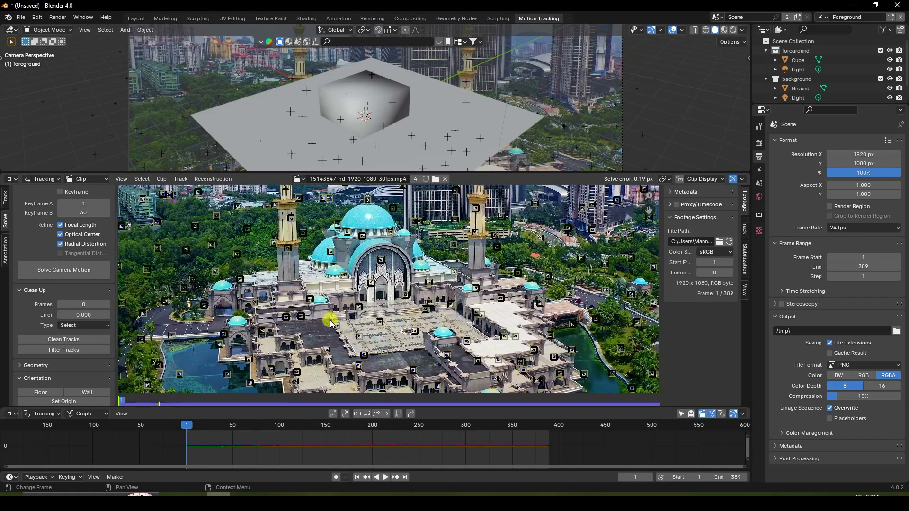
{"action": "left_click", "coordinate": [301, 317]}
{"action": "scroll", "coordinate": [307, 320], "scroll_direction": "up", "scroll_amount": 1}
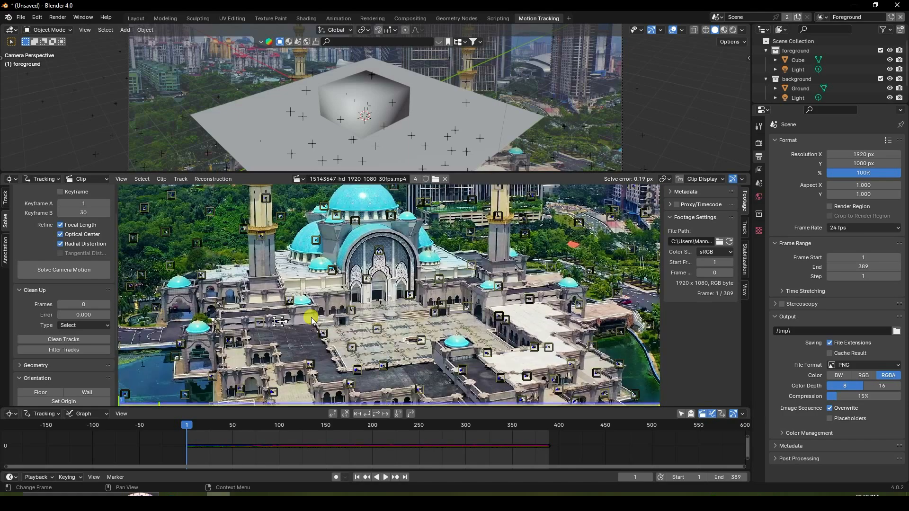
{"action": "left_click", "coordinate": [463, 309]}
{"action": "left_click", "coordinate": [384, 365], "text": "shift"}
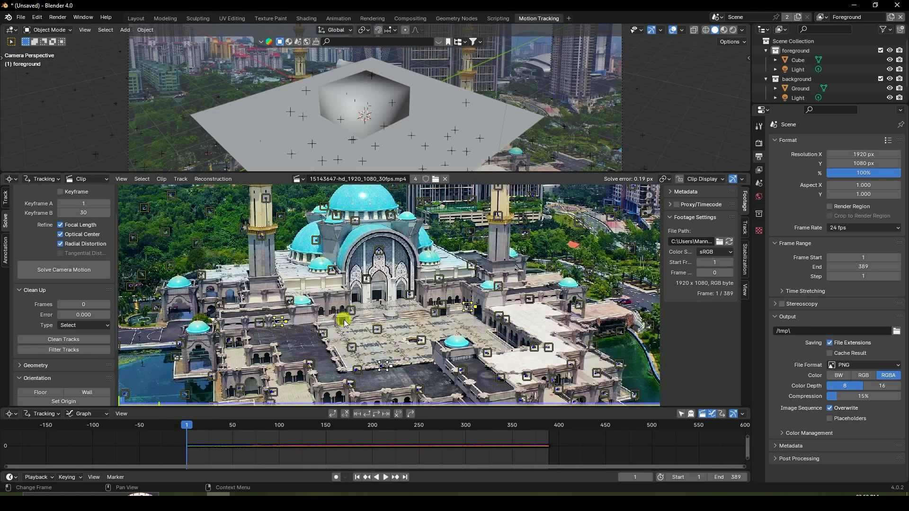
{"action": "scroll", "coordinate": [47, 294], "scroll_direction": "down", "scroll_amount": 4}
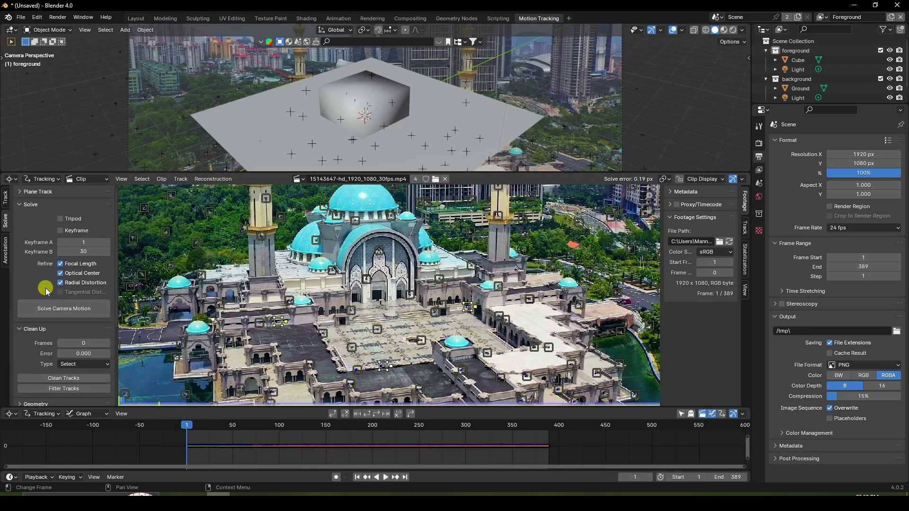
{"action": "left_click", "coordinate": [39, 310]}
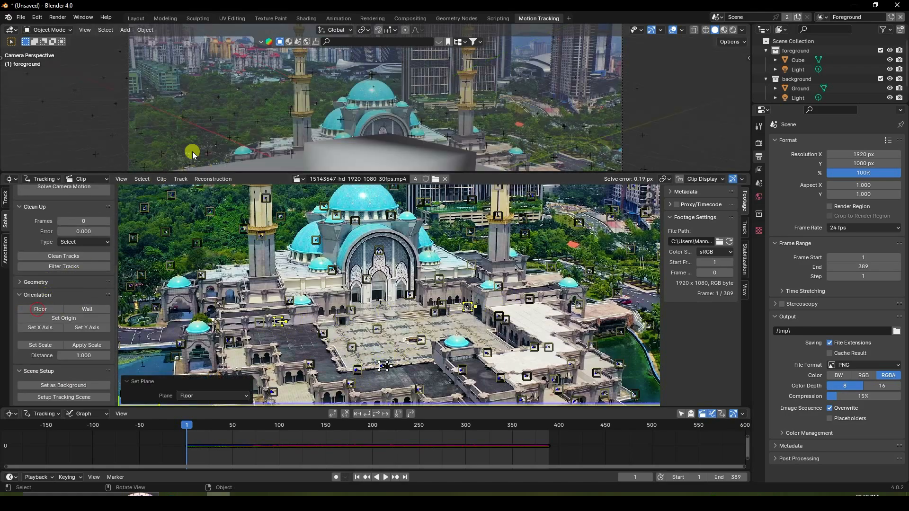
{"action": "scroll", "coordinate": [383, 114], "scroll_direction": "down", "scroll_amount": 3}
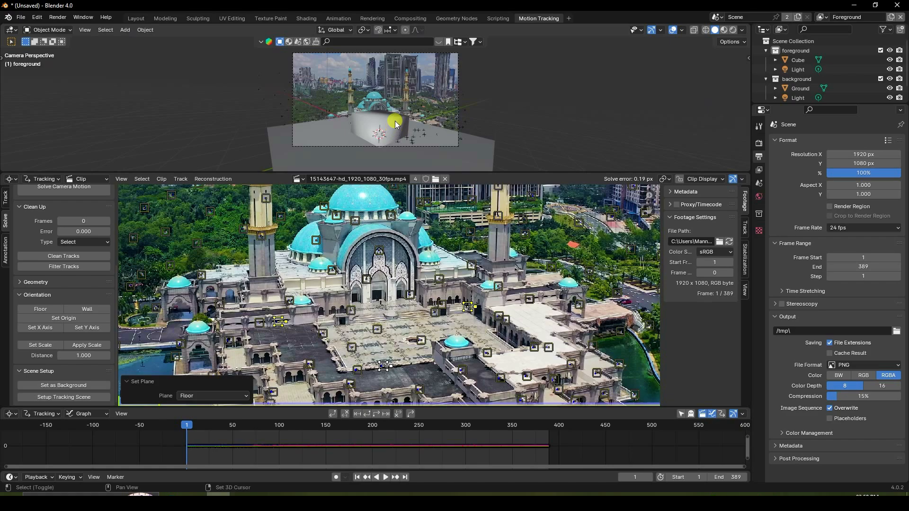
{"action": "scroll", "coordinate": [393, 121], "scroll_direction": "up", "scroll_amount": 4}
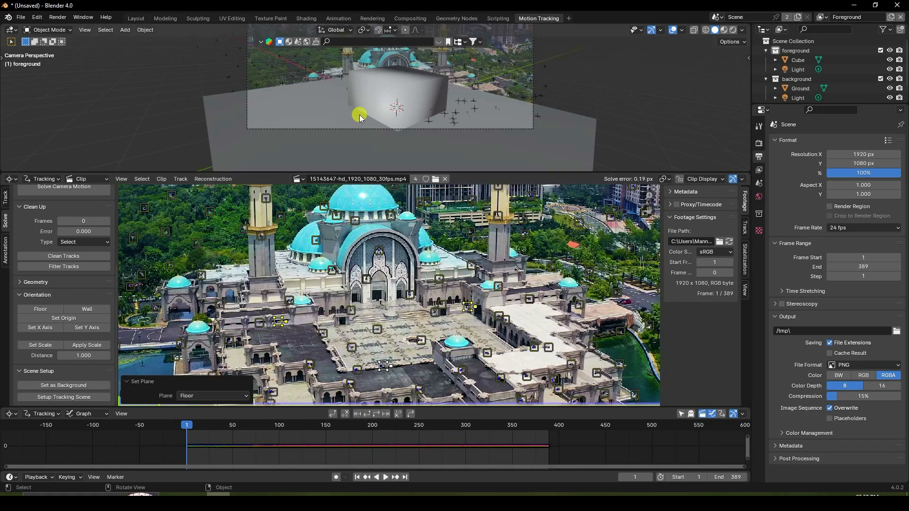
{"action": "scroll", "coordinate": [366, 94], "scroll_direction": "down", "scroll_amount": 3}
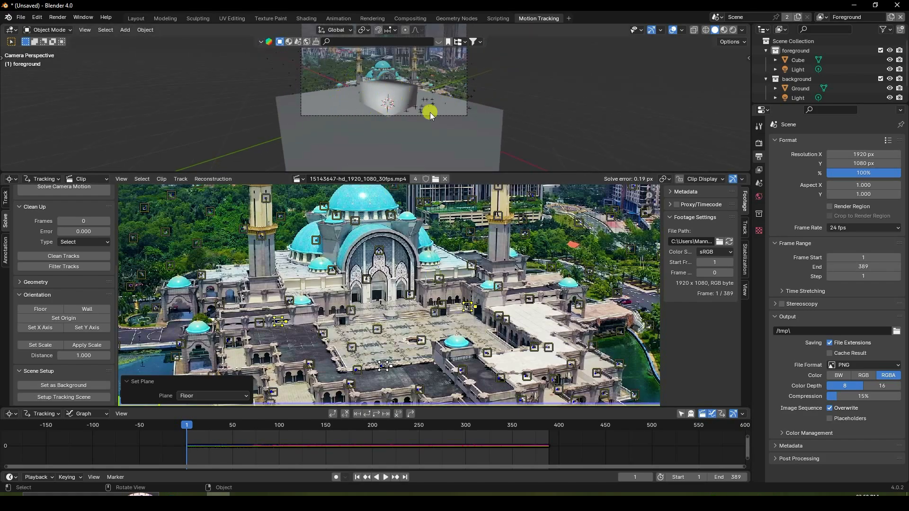
{"action": "scroll", "coordinate": [395, 113], "scroll_direction": "up", "scroll_amount": 2}
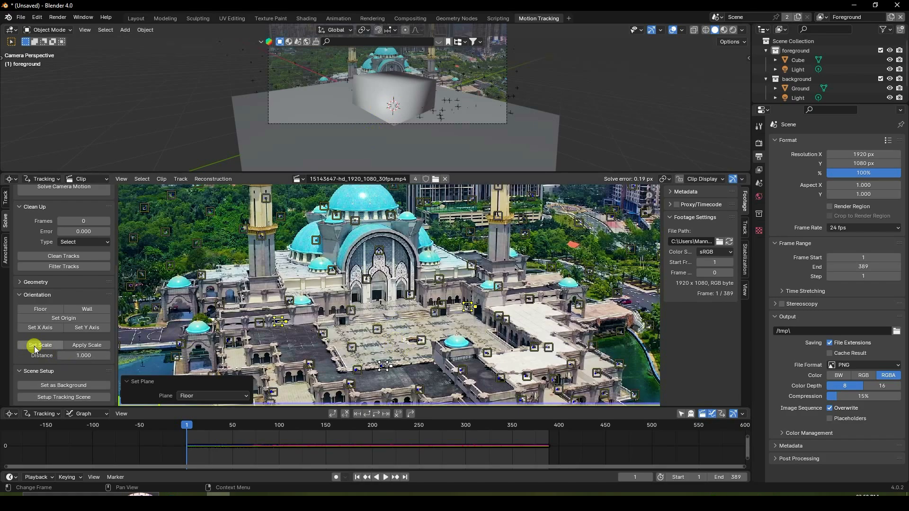
- Select the two track markers on the courtyard paving and set the scene scale using a distance of 5 between them
{"action": "left_click", "coordinate": [383, 342]}
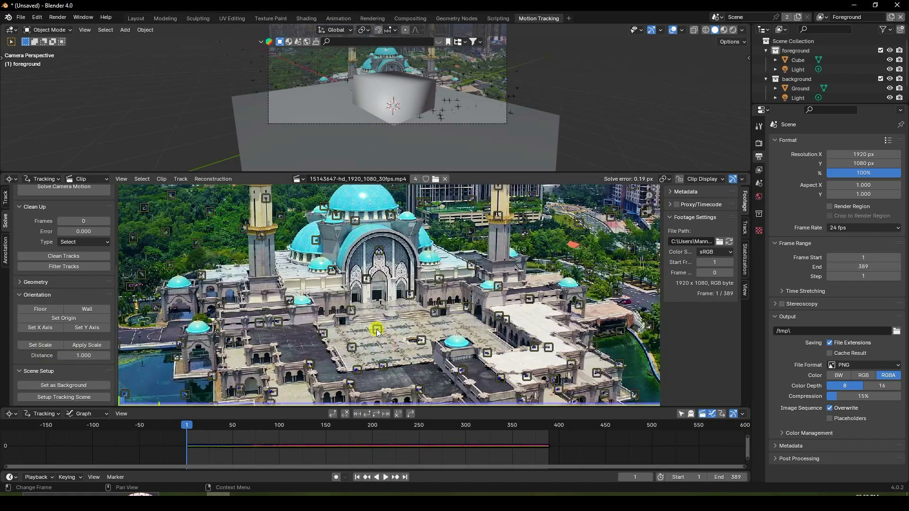
{"action": "left_click", "coordinate": [377, 329]}
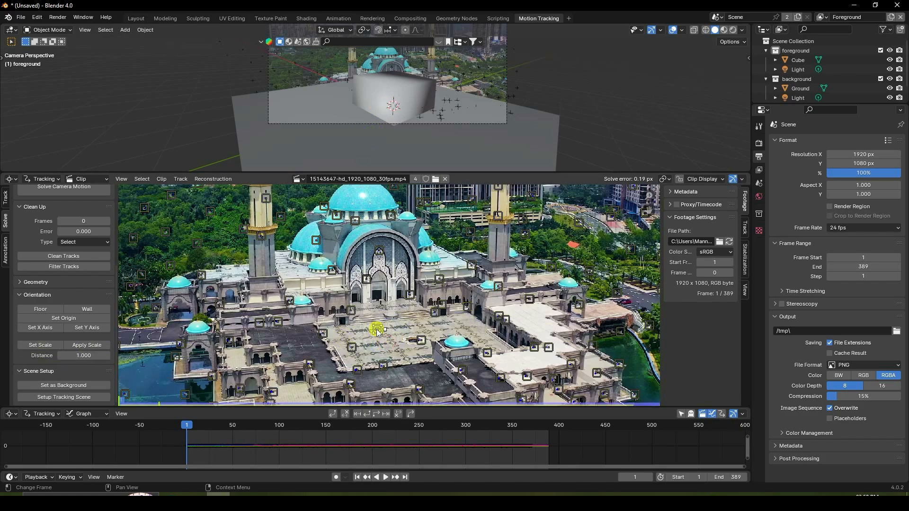
{"action": "left_click", "coordinate": [420, 341], "text": "shift"}
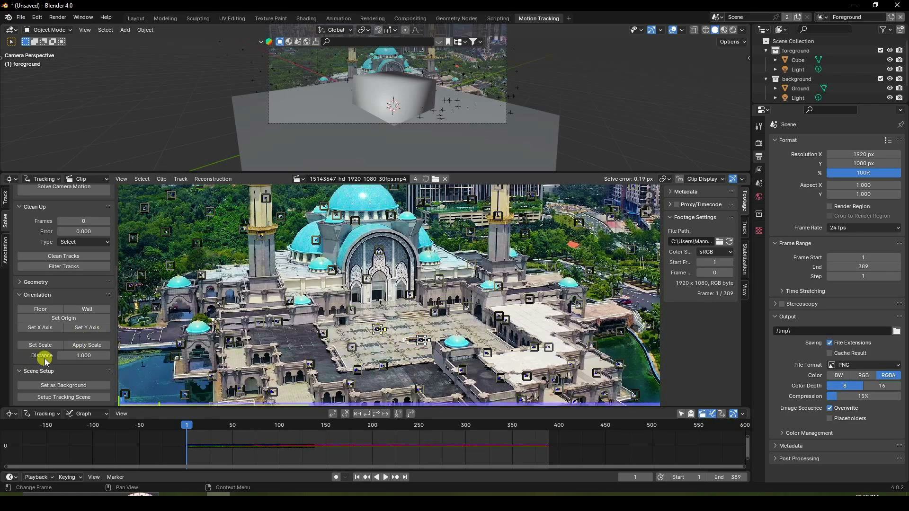
{"action": "left_click", "coordinate": [84, 356]}
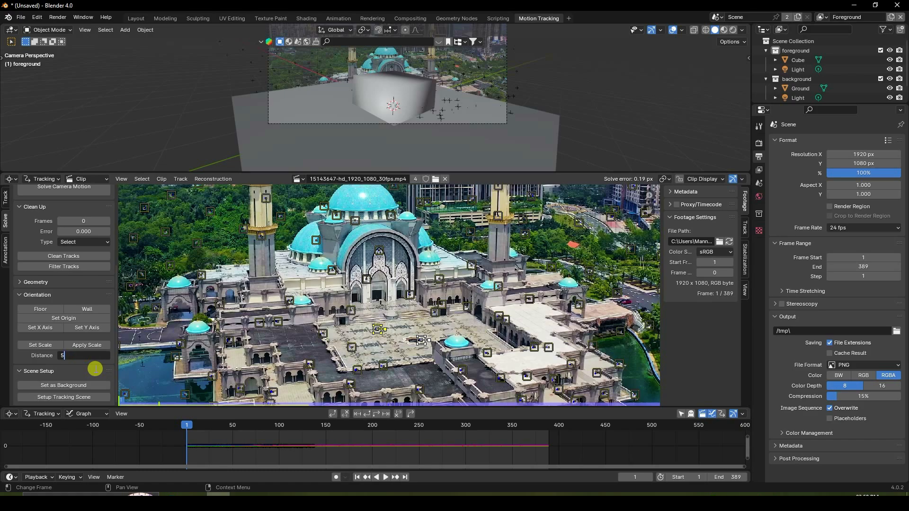
{"action": "type", "text": "5"}
{"action": "key", "text": "Return"}
{"action": "left_click", "coordinate": [40, 345]}
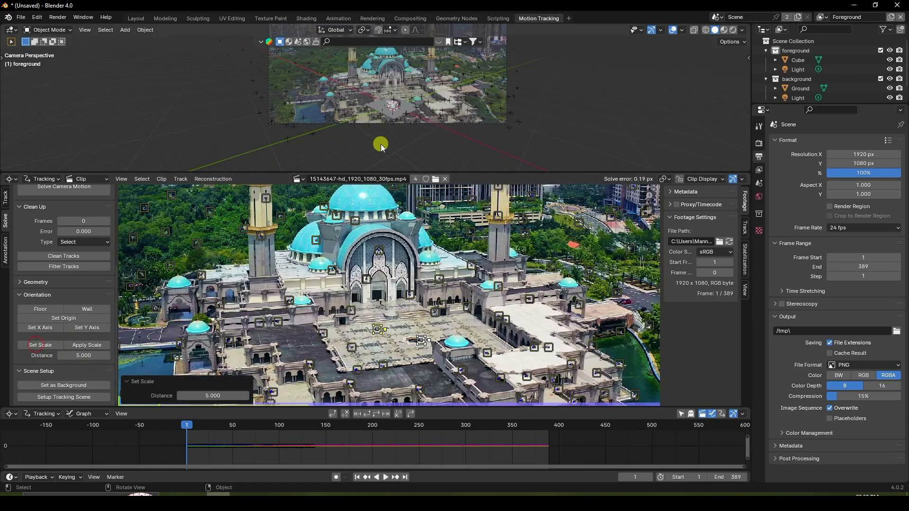
{"action": "scroll", "coordinate": [382, 147], "scroll_direction": "up", "scroll_amount": 4}
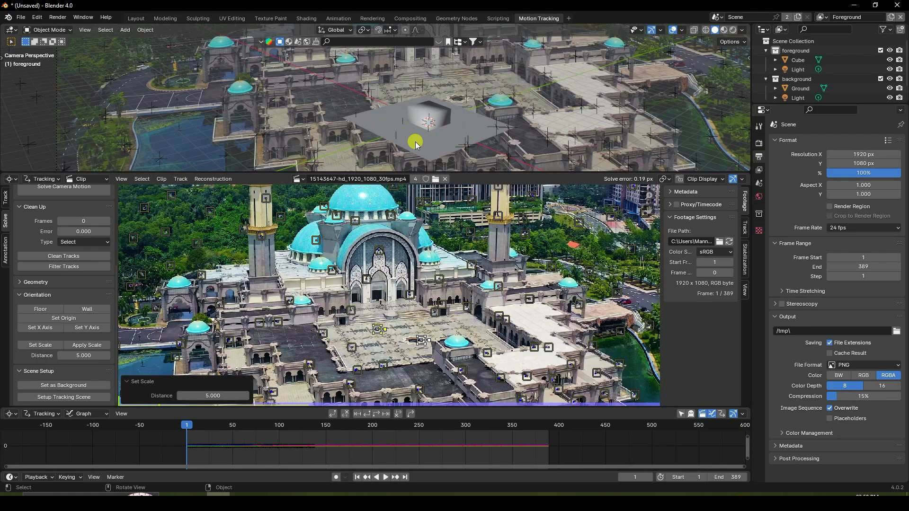
{"action": "scroll", "coordinate": [398, 135], "scroll_direction": "down", "scroll_amount": 3}
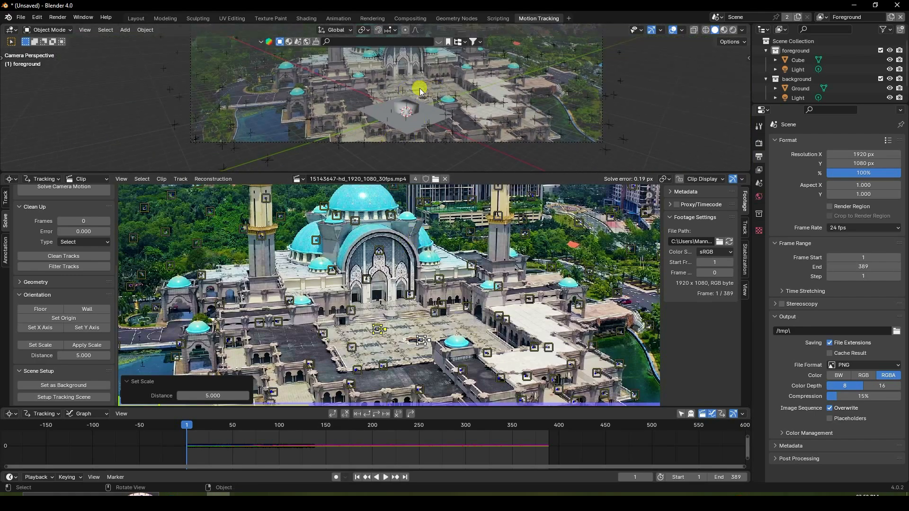
{"action": "scroll", "coordinate": [421, 89], "scroll_direction": "up", "scroll_amount": 1}
- Set the scene origin at the courtyard paving marker nearest the mosque's entrance steps
{"action": "scroll", "coordinate": [372, 351], "scroll_direction": "up", "scroll_amount": 2}
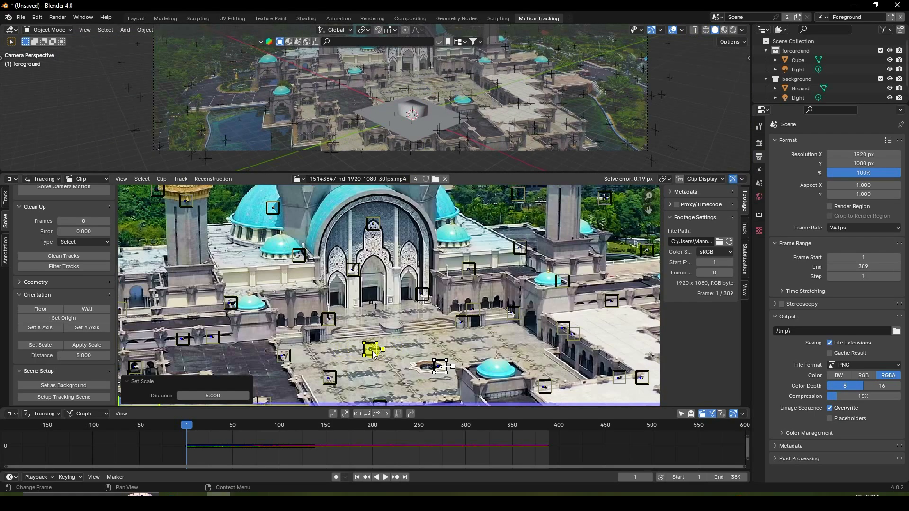
{"action": "middle_click_drag", "start_coordinate": [427, 347], "coordinate": [410, 291]}
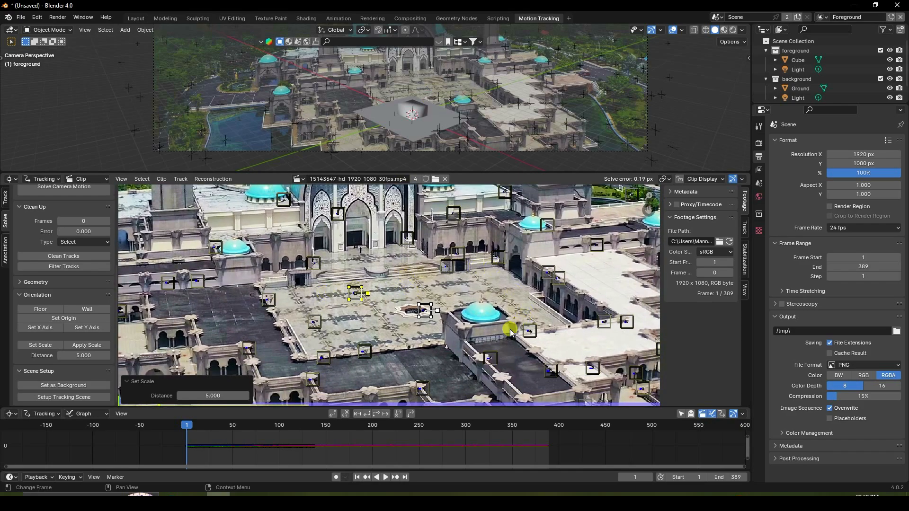
{"action": "left_click", "coordinate": [382, 319]}
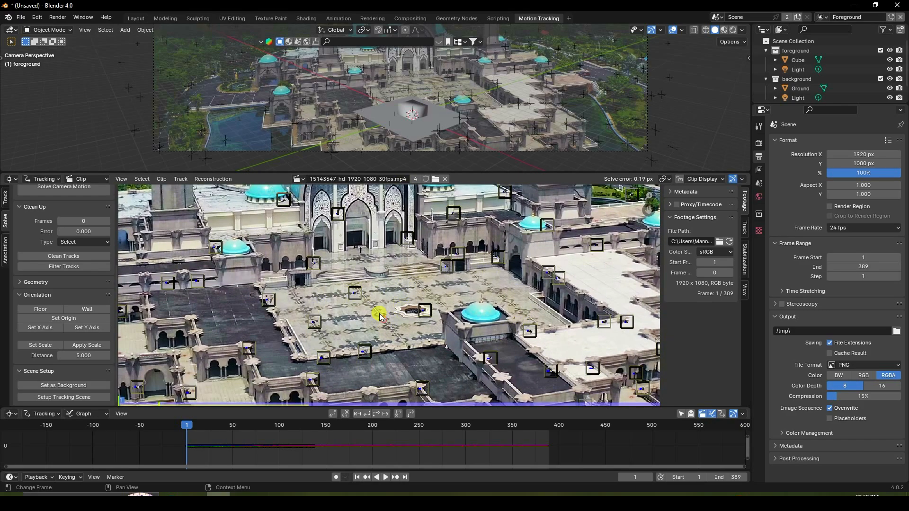
{"action": "left_click", "coordinate": [360, 293]}
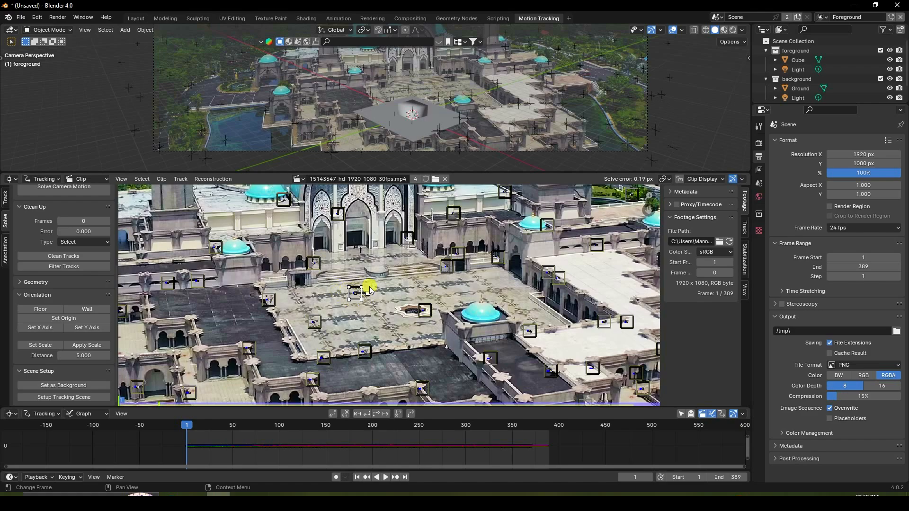
{"action": "left_click", "coordinate": [57, 321]}
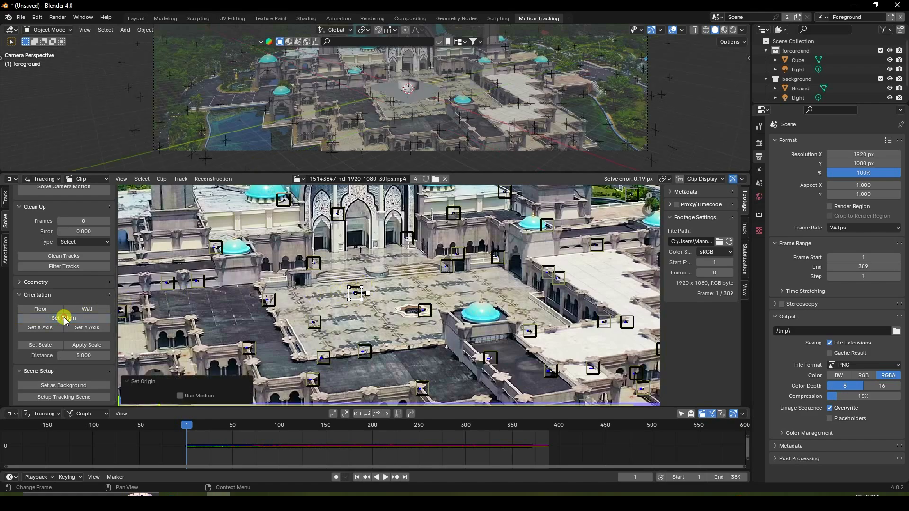
{"action": "scroll", "coordinate": [428, 93], "scroll_direction": "up", "scroll_amount": 3}
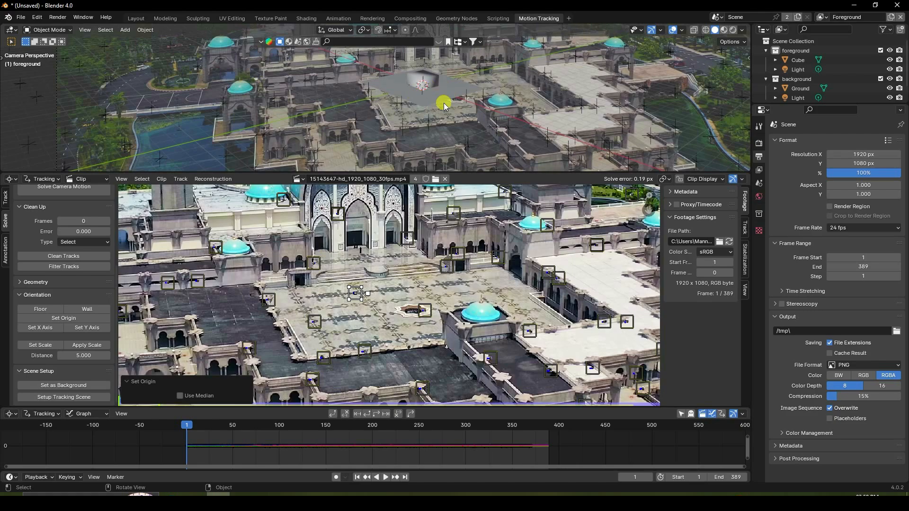
{"action": "scroll", "coordinate": [420, 95], "scroll_direction": "down", "scroll_amount": 5}
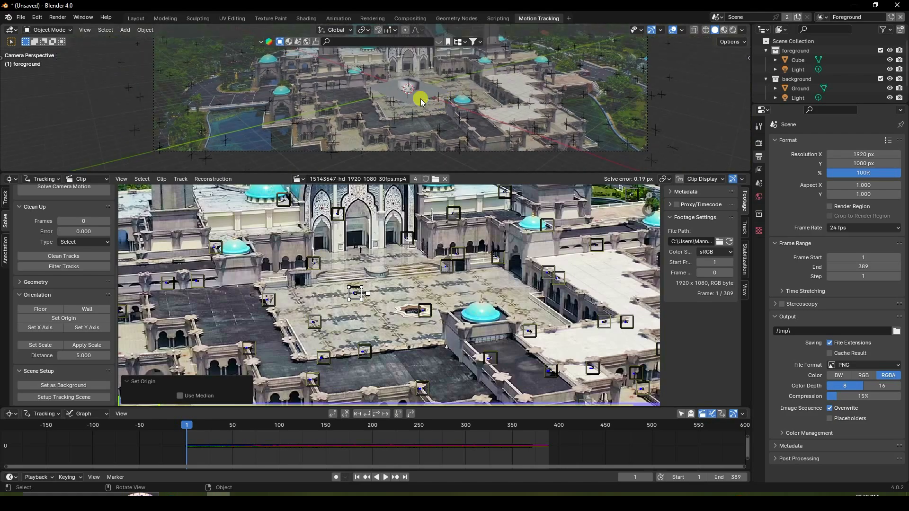
- Switch to the Layout workspace, look through the camera and delete the generated cube from the foreground collection
{"action": "left_click", "coordinate": [135, 18]}
{"action": "key", "text": "KP_0"}
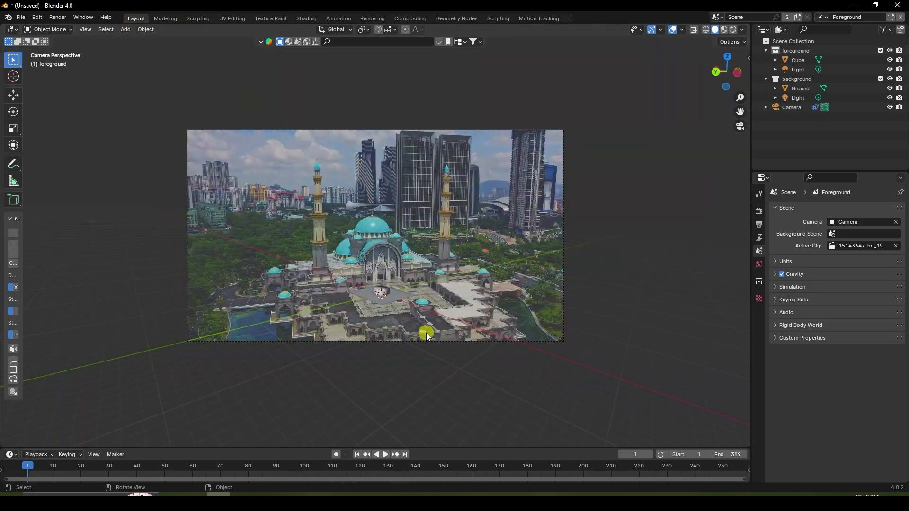
{"action": "scroll", "coordinate": [422, 336], "scroll_direction": "up", "scroll_amount": 4}
{"action": "scroll", "coordinate": [439, 322], "scroll_direction": "down", "scroll_amount": 5, "text": "shift"}
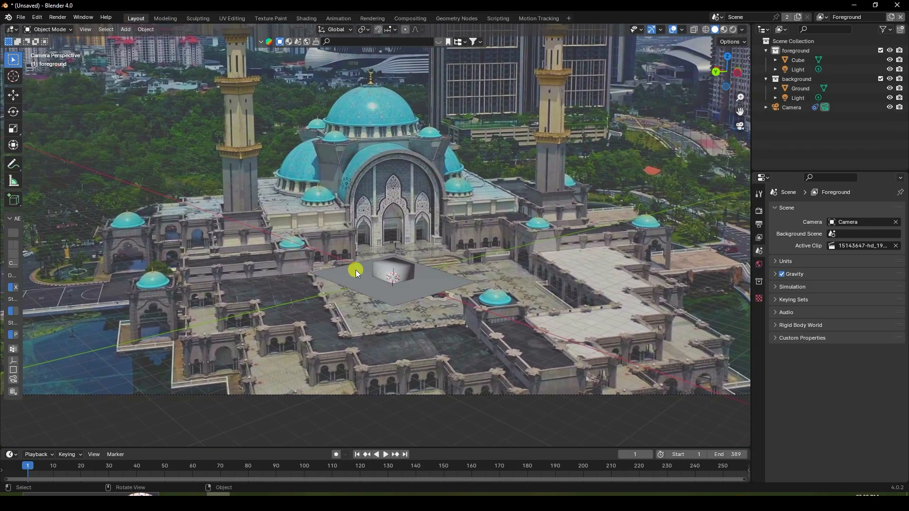
{"action": "left_click", "coordinate": [384, 277]}
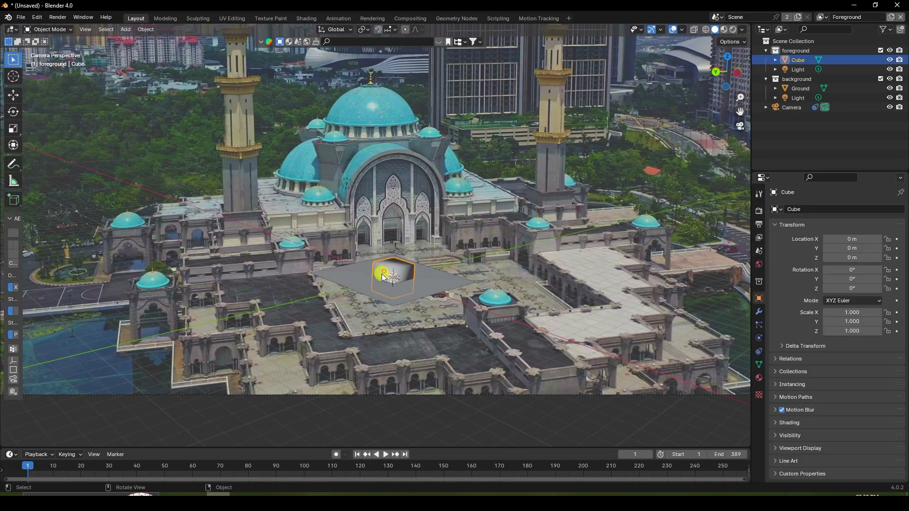
{"action": "key", "text": "Delete"}
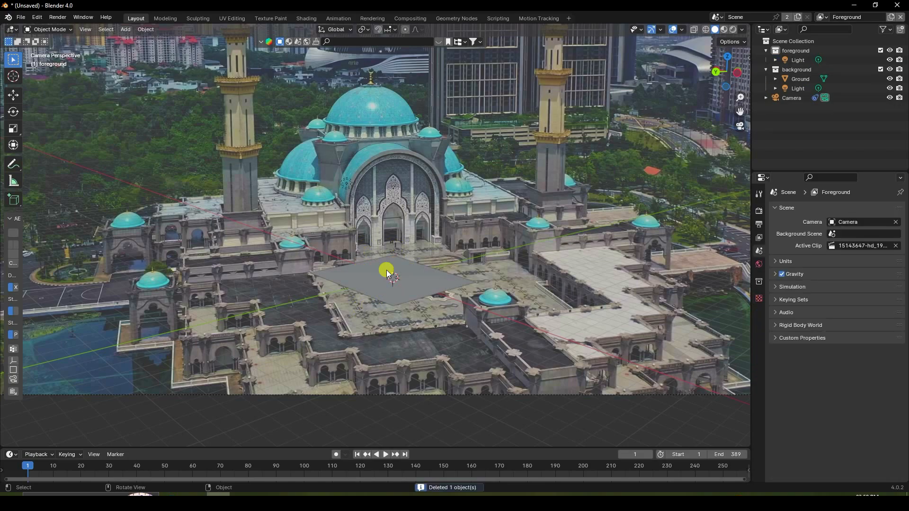
- Scale the ground plane up uniformly to about 5.9 so it extends beyond the courtyard
{"action": "left_click", "coordinate": [412, 266]}
{"action": "key", "text": "s"}
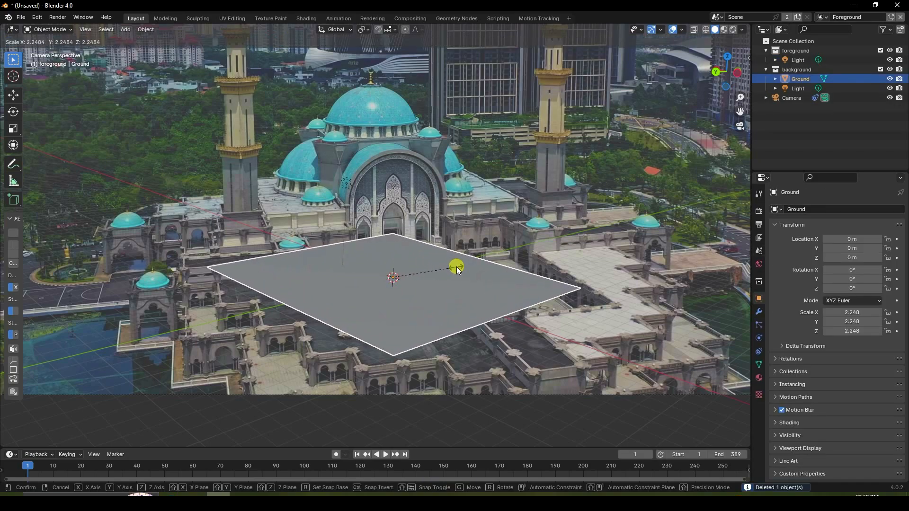
{"action": "left_click", "coordinate": [499, 263]}
{"action": "scroll", "coordinate": [404, 258], "scroll_direction": "down", "scroll_amount": 5}
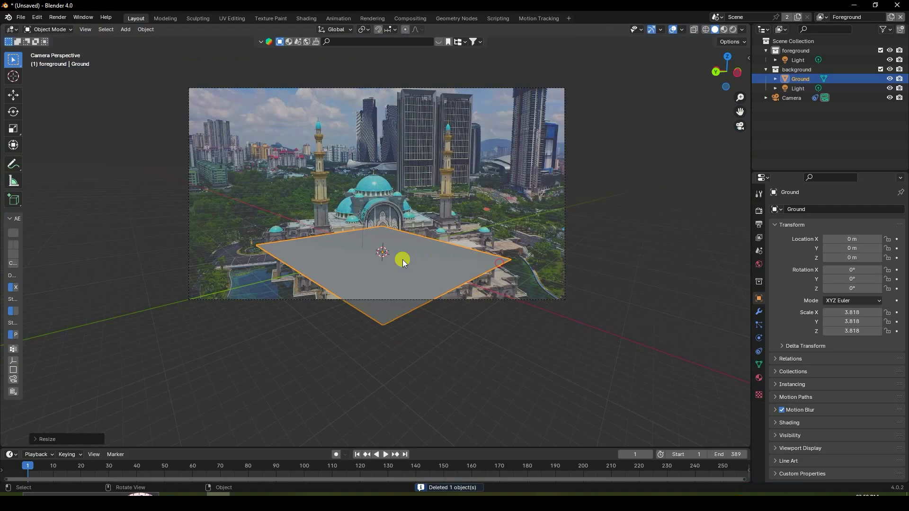
{"action": "scroll", "coordinate": [404, 257], "scroll_direction": "up", "scroll_amount": 2}
{"action": "key", "text": "s"}
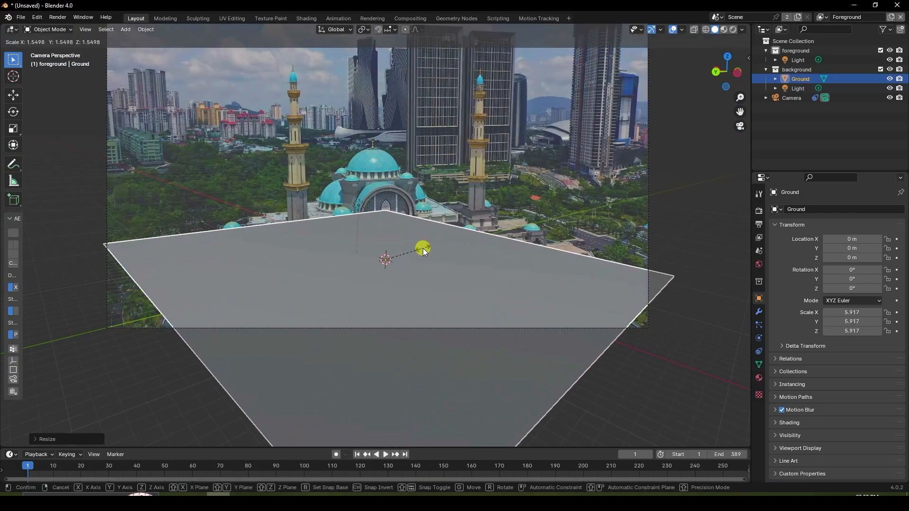
{"action": "left_click", "coordinate": [422, 248]}
- Delete the generated light from the foreground and background collections
{"action": "left_click", "coordinate": [13, 95]}
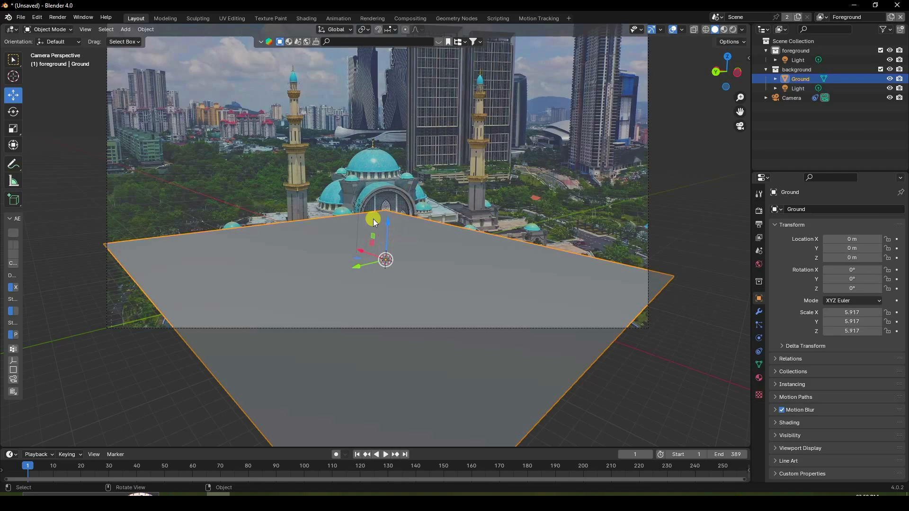
{"action": "left_click", "coordinate": [356, 203]}
{"action": "key", "text": "Delete"}
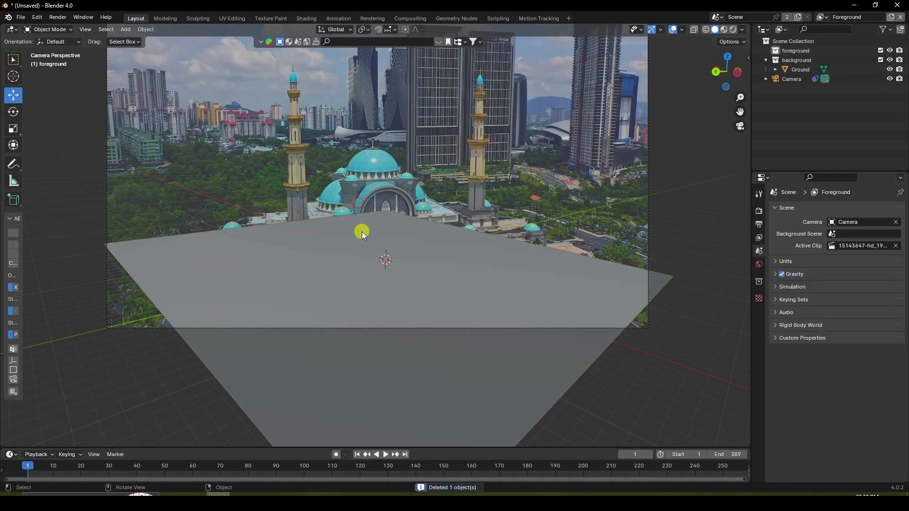
- Play the tracked shot through the camera to check the ground plane, and inspect the plane and camera from other angles
{"action": "left_click", "coordinate": [387, 455]}
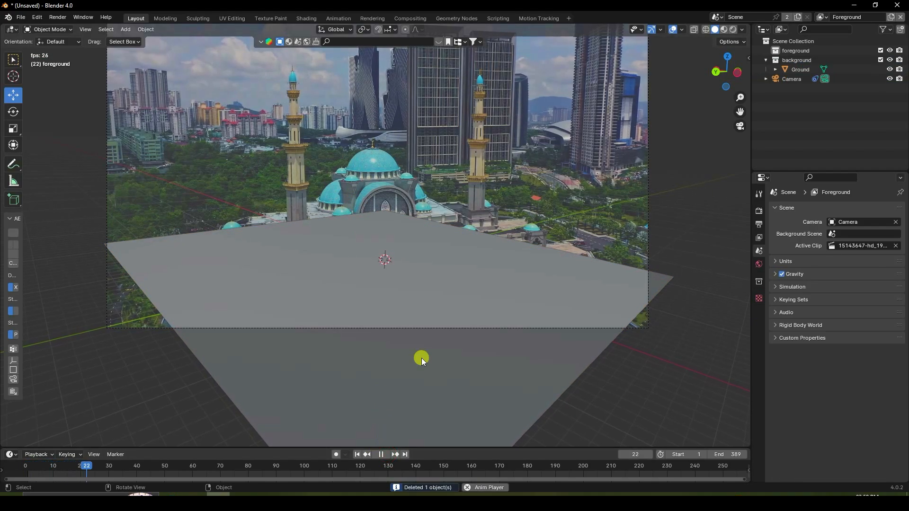
{"action": "scroll", "coordinate": [358, 185], "scroll_direction": "up", "scroll_amount": 2}
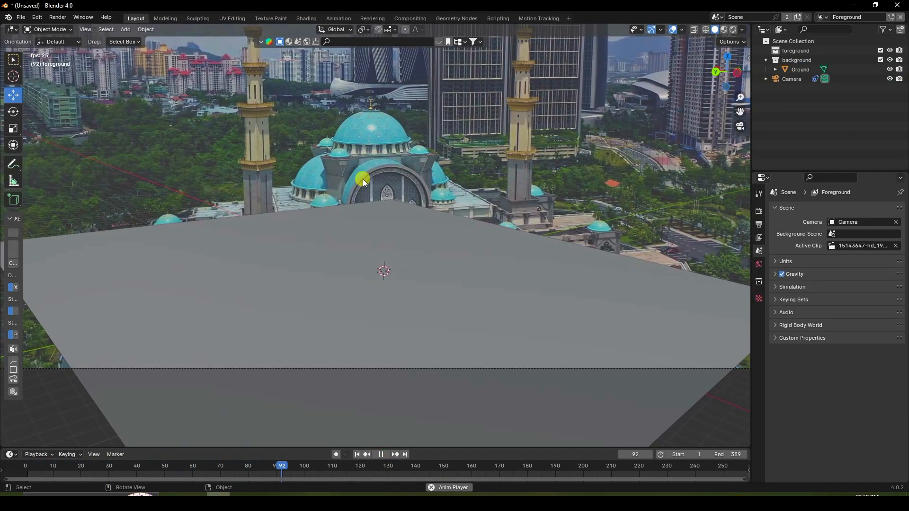
{"action": "middle_click_drag", "start_coordinate": [369, 175], "coordinate": [377, 231], "text": "shift"}
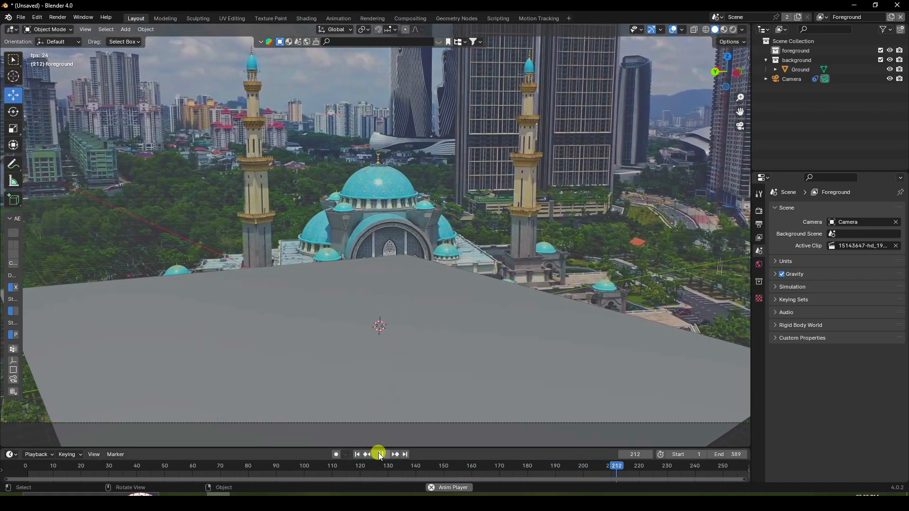
{"action": "left_click", "coordinate": [380, 454]}
{"action": "left_click", "coordinate": [358, 455]}
{"action": "scroll", "coordinate": [362, 316], "scroll_direction": "down", "scroll_amount": 3}
{"action": "middle_click_drag", "start_coordinate": [376, 300], "coordinate": [351, 187]}
{"action": "scroll", "coordinate": [379, 284], "scroll_direction": "down", "scroll_amount": 4}
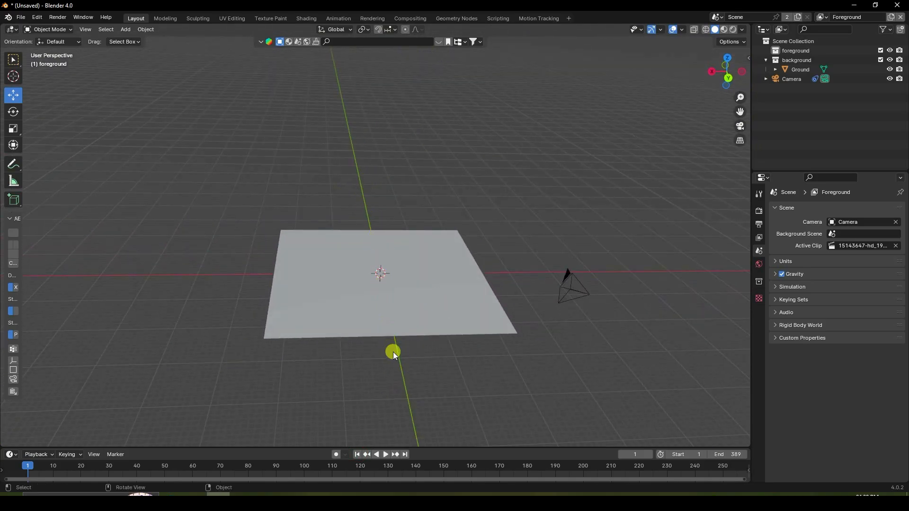
{"action": "middle_click_drag", "start_coordinate": [362, 284], "coordinate": [331, 284]}
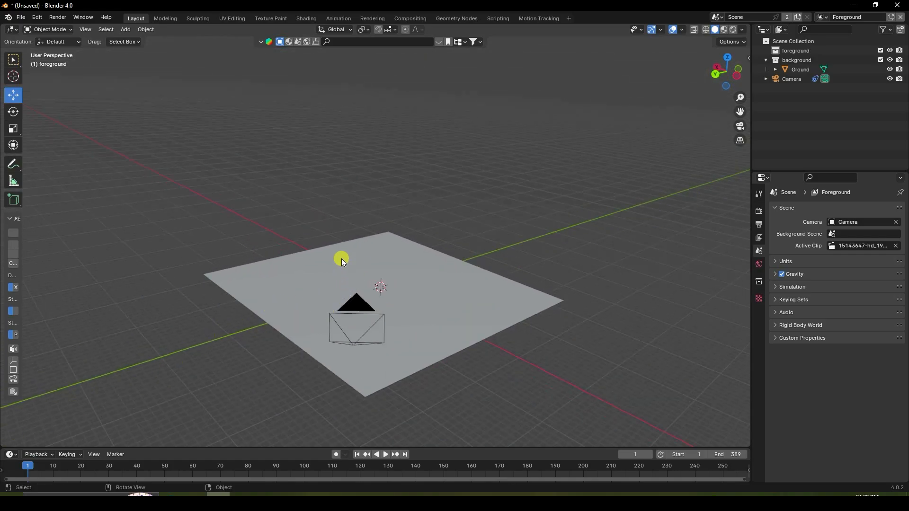
{"action": "key", "text": "KP_0"}
{"action": "scroll", "coordinate": [300, 263], "scroll_direction": "up", "scroll_amount": 1}
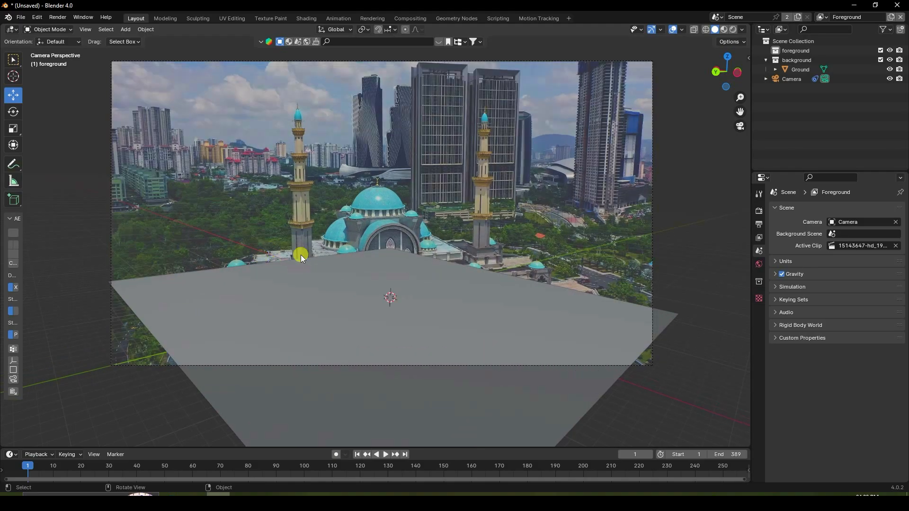
- Rotate the camera about Z to -187.87° so the ground plane turns parallel to the mosque's front
{"action": "left_click", "coordinate": [794, 79]}
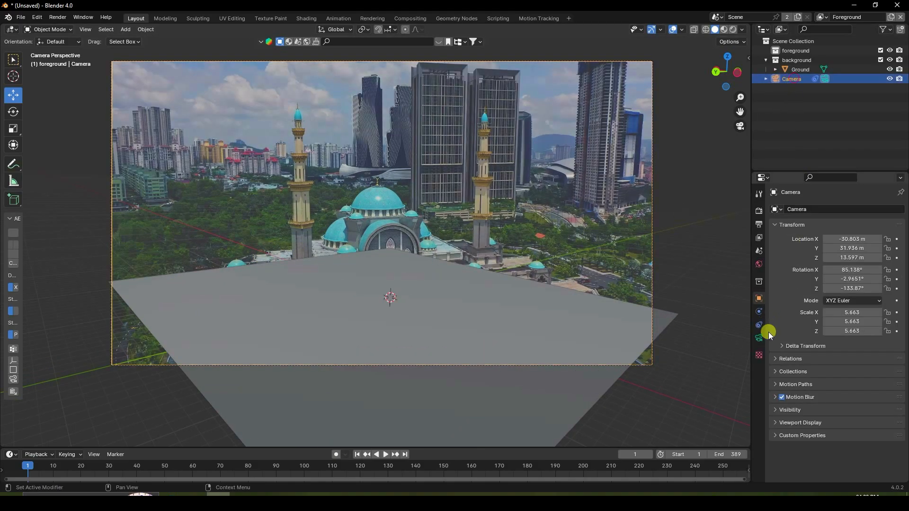
{"action": "left_click", "coordinate": [759, 339]}
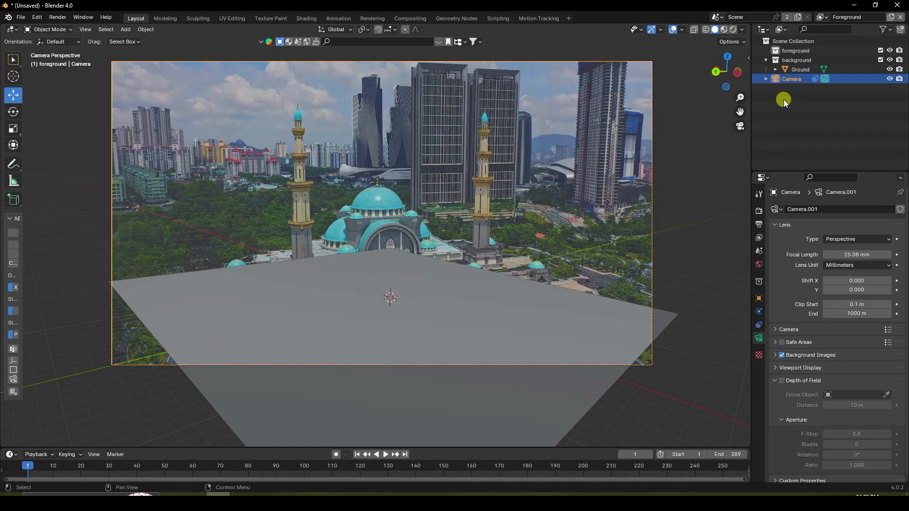
{"action": "left_click", "coordinate": [749, 58]}
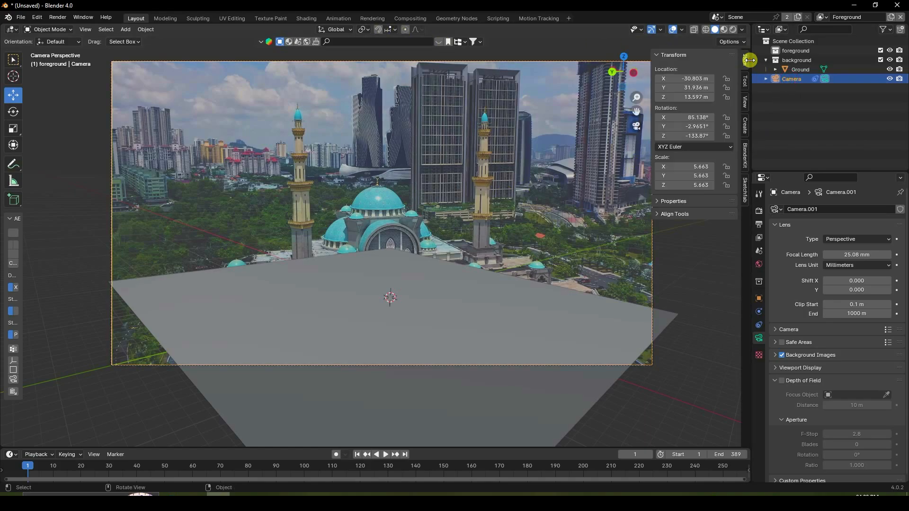
{"action": "left_click_drag", "start_coordinate": [683, 117], "coordinate": [663, 137]}
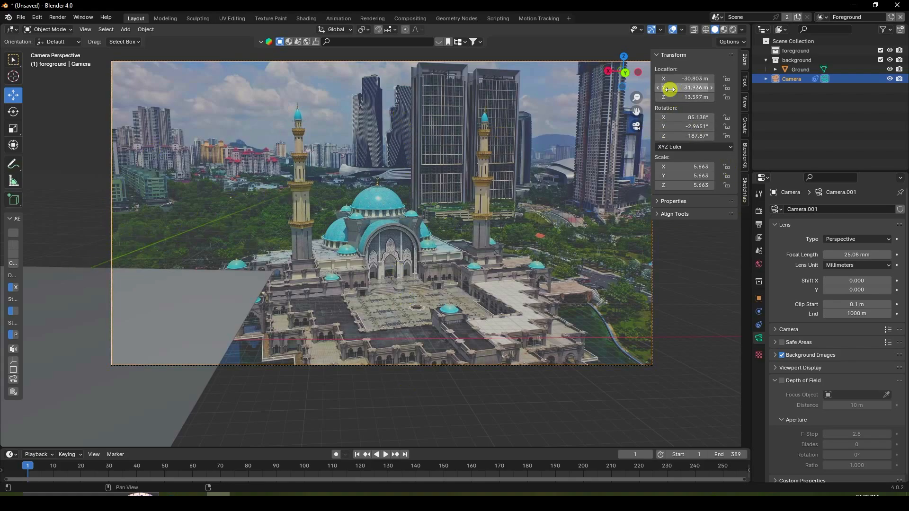
- Move the camera to about X 6.56 m and Y 50.15 m to bring the ground plane in front of the mosque
{"action": "left_click_drag", "start_coordinate": [668, 78], "coordinate": [351, 296]}
{"action": "key", "text": "ctrl+z"}
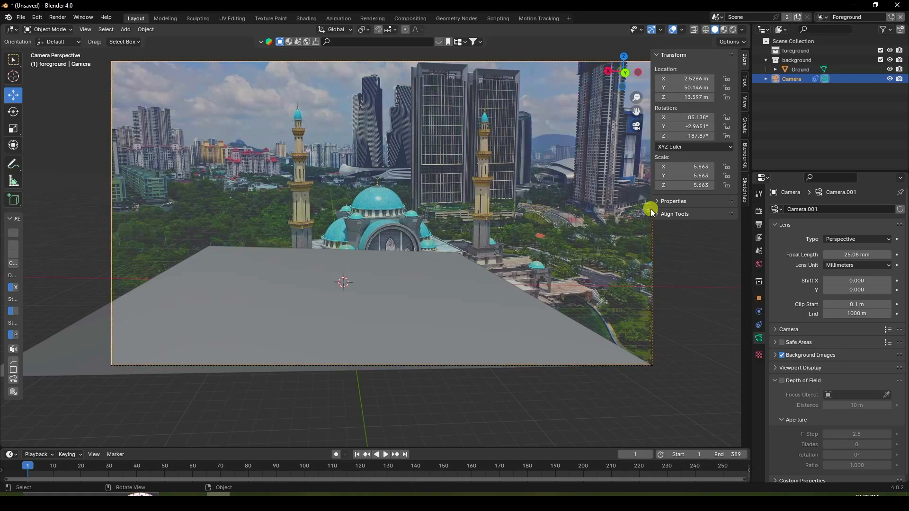
{"action": "left_click_drag", "start_coordinate": [681, 133], "coordinate": [144, 174]}
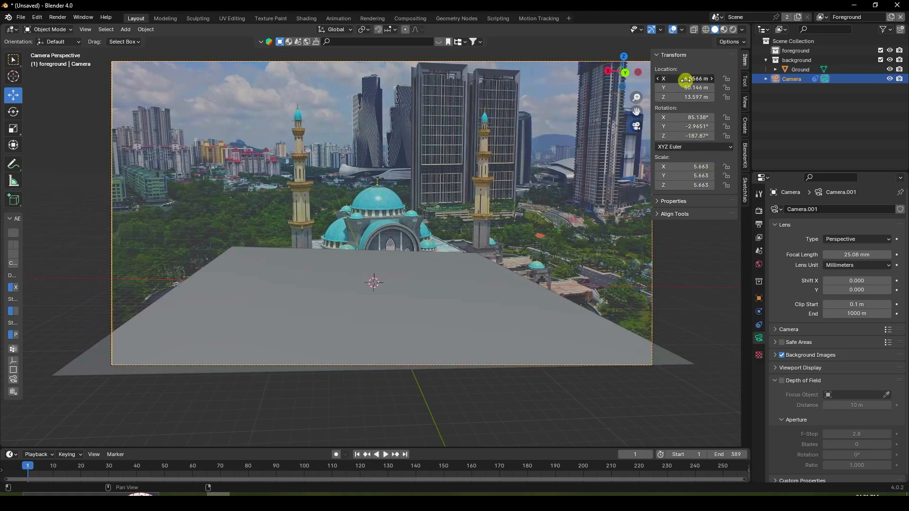
- Scale the ground plane up uniformly to about 6.79
{"action": "left_click", "coordinate": [518, 287]}
{"action": "key", "text": "s"}
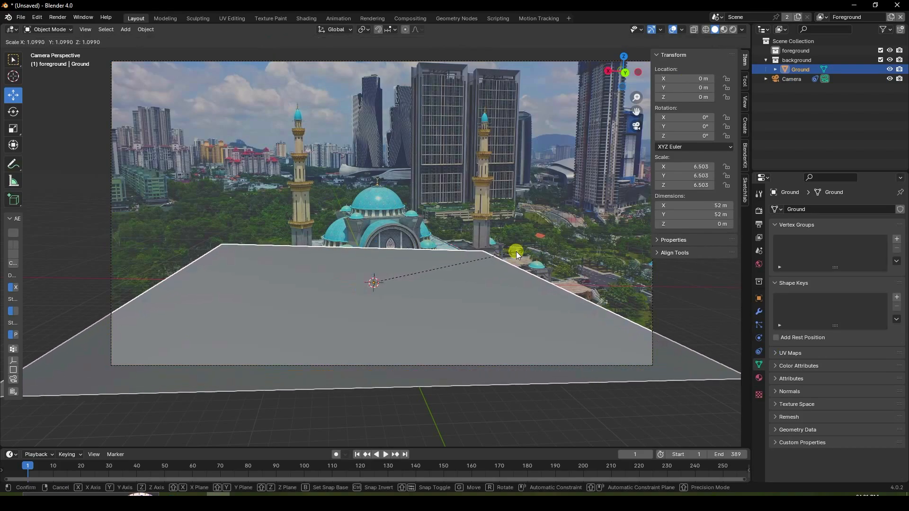
{"action": "left_click", "coordinate": [519, 251]}
{"action": "left_click", "coordinate": [669, 275]}
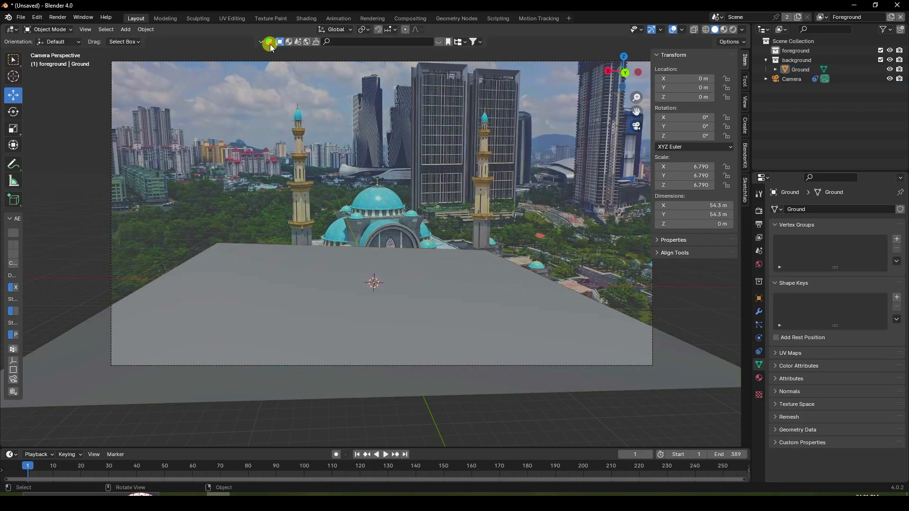
- Append the Shampoo Box collection from untitled.blend into the foreground collection
{"action": "left_click", "coordinate": [21, 18]}
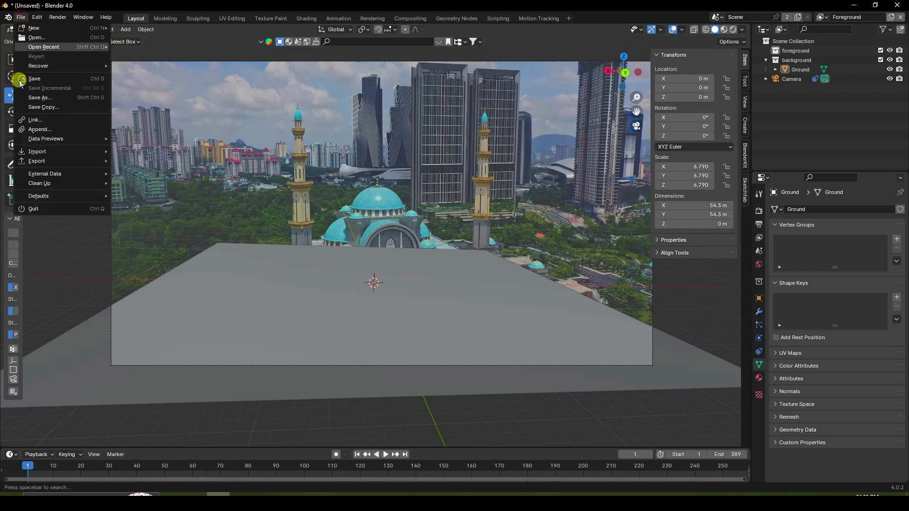
{"action": "left_click", "coordinate": [41, 130]}
{"action": "double_click", "coordinate": [320, 161]}
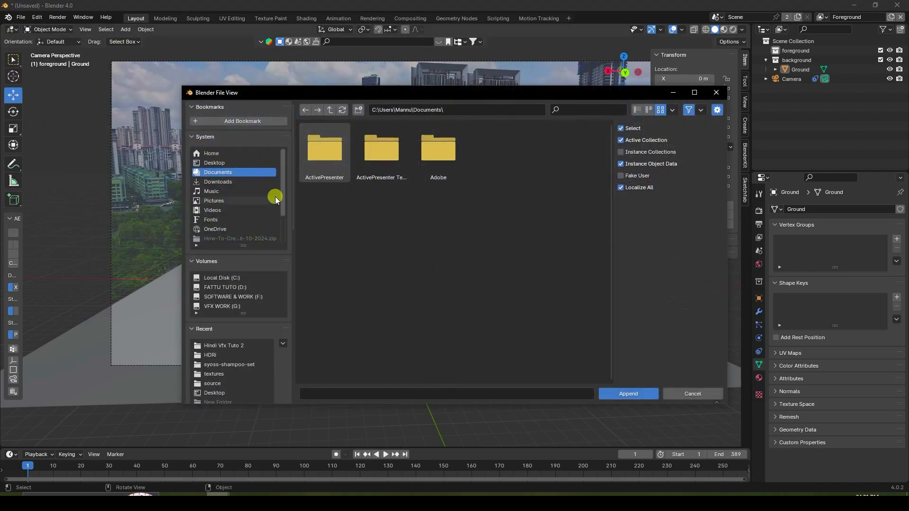
{"action": "double_click", "coordinate": [321, 151]}
{"action": "double_click", "coordinate": [374, 151]}
{"action": "left_click", "coordinate": [334, 150]}
{"action": "left_click", "coordinate": [620, 393]}
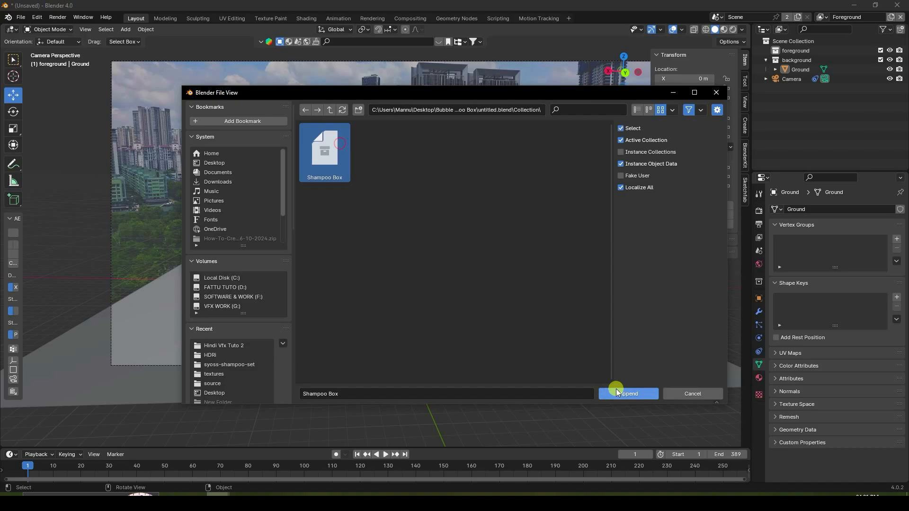
- Enlarge the shampoo bottle to about 23.5 m tall and raise it to about 13.35 m on Z above the ground plane
{"action": "key", "text": "s"}
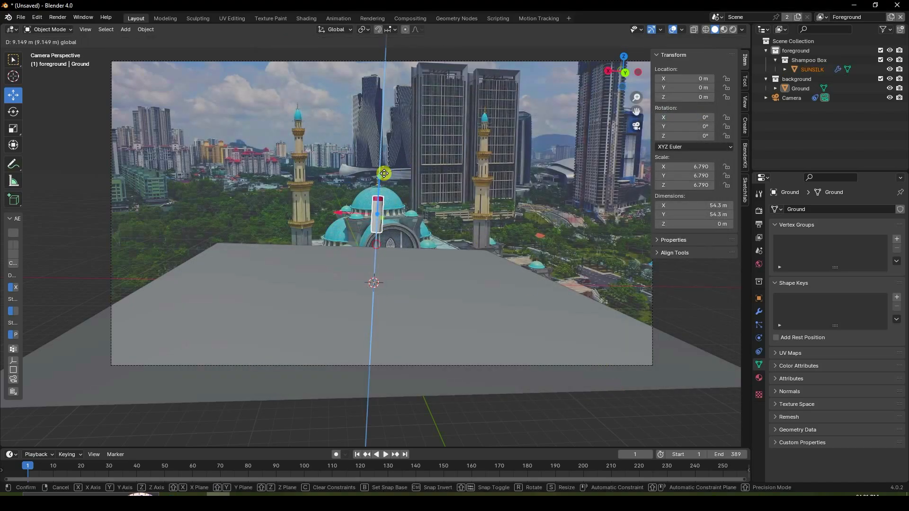
{"action": "left_click", "coordinate": [555, 107]}
{"action": "key", "text": "g"}
{"action": "key", "text": "z"}
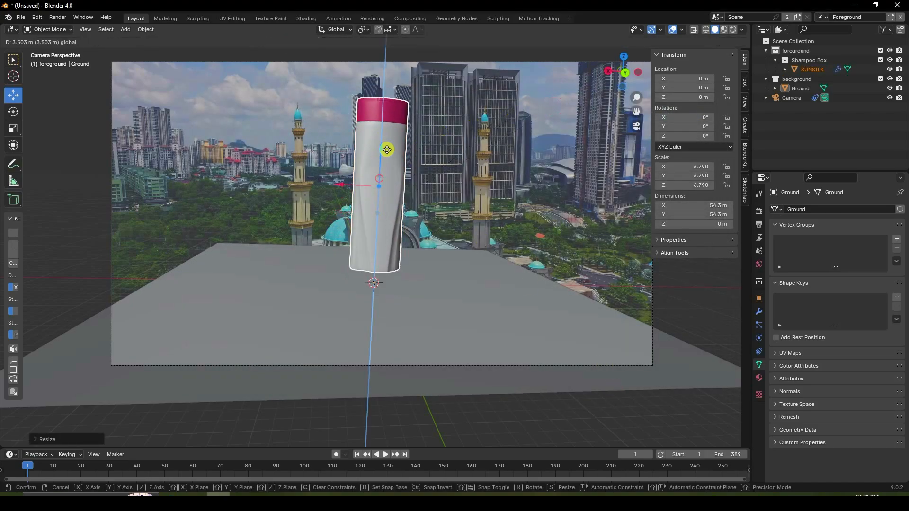
{"action": "left_click", "coordinate": [412, 146]}
{"action": "left_click", "coordinate": [403, 239]}
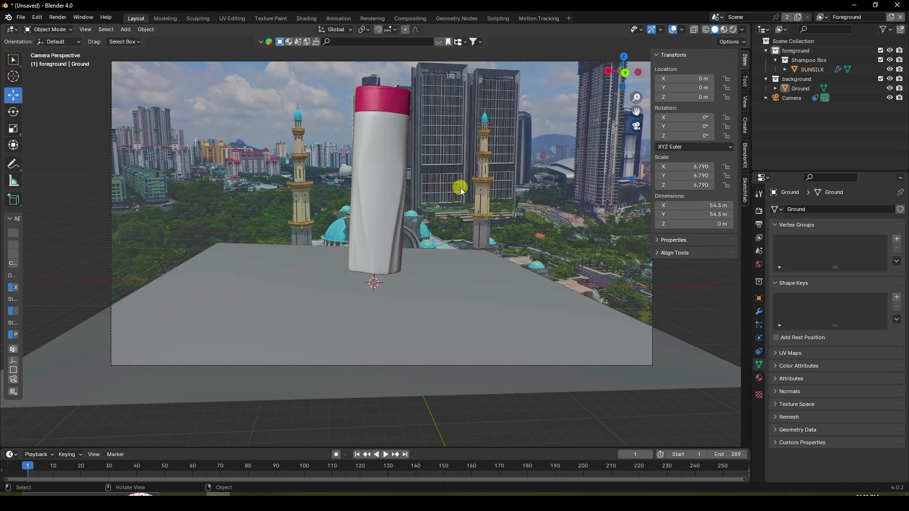
- Set the camera's Y rotation to 0° to straighten the tilted bottle and ground in the camera view
{"action": "scroll", "coordinate": [387, 196], "scroll_direction": "up", "scroll_amount": 2}
{"action": "middle_click_drag", "start_coordinate": [403, 206], "coordinate": [407, 209], "text": "shift"}
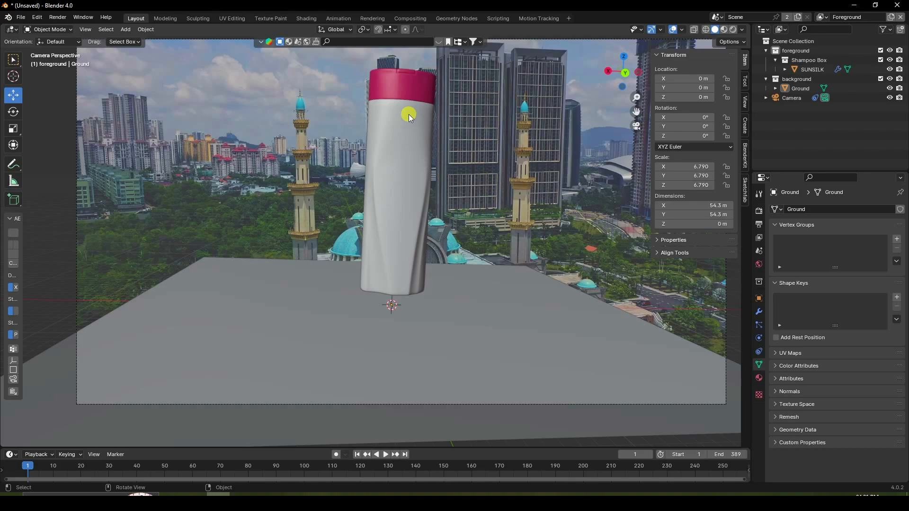
{"action": "left_click", "coordinate": [369, 240]}
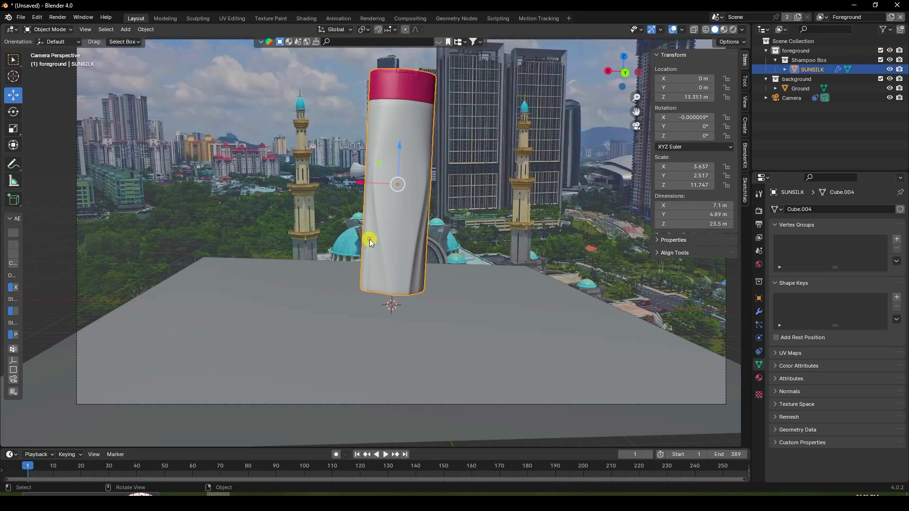
{"action": "left_click", "coordinate": [328, 275]}
{"action": "left_click", "coordinate": [407, 222]}
{"action": "left_click", "coordinate": [787, 98]}
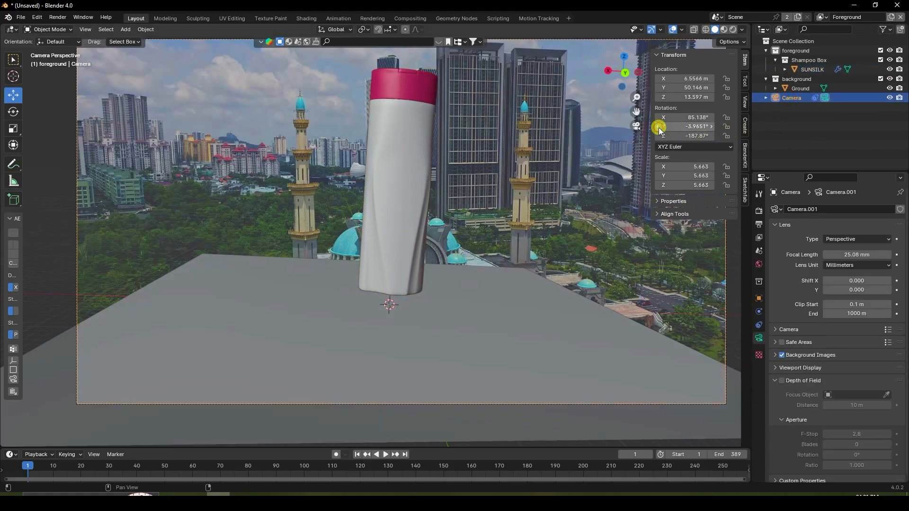
{"action": "left_click", "coordinate": [710, 126]}
{"action": "left_click", "coordinate": [711, 126]}
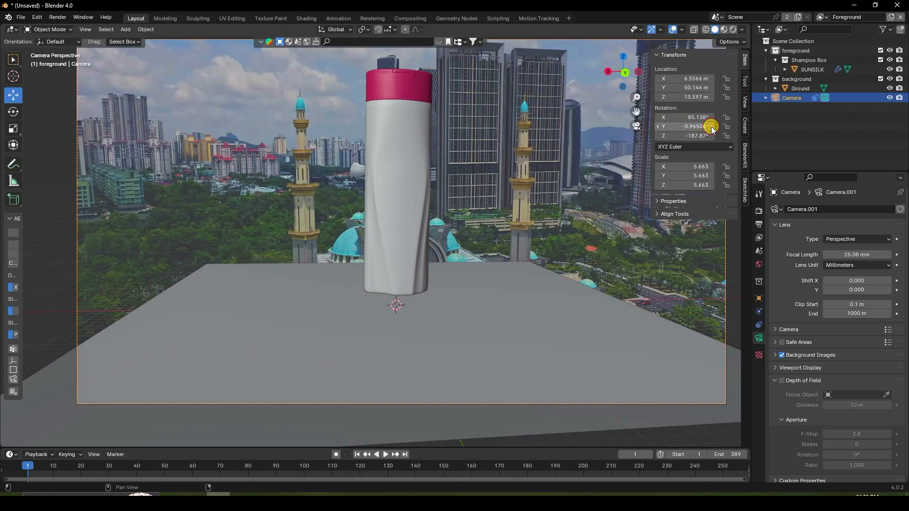
{"action": "left_click", "coordinate": [711, 126]}
{"action": "left_click", "coordinate": [692, 127]}
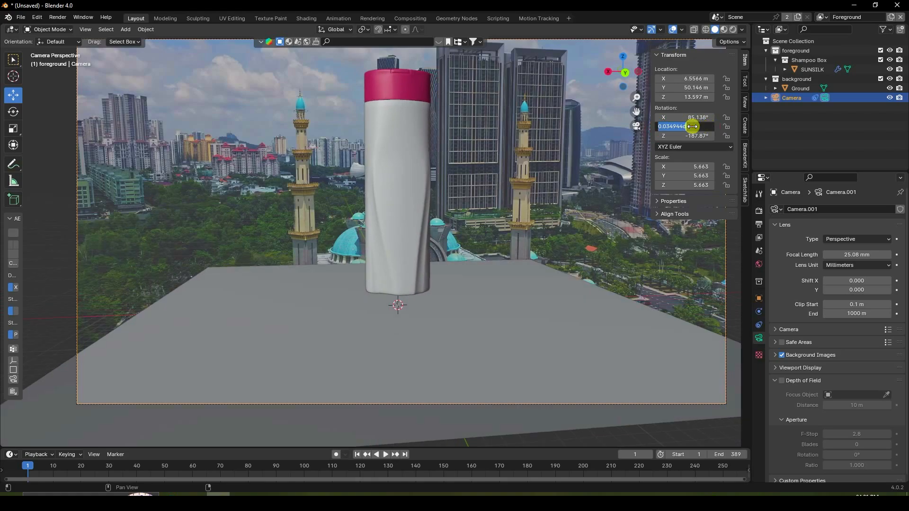
{"action": "key", "text": "Return"}
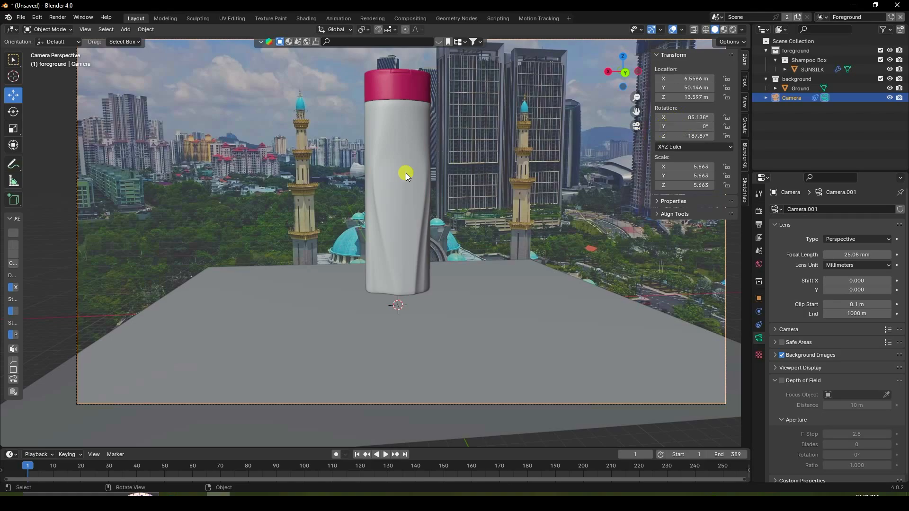
- Raise the shampoo bottle to about 13.6 m on Z and scale it up uniformly to about 25.2 m tall
{"action": "scroll", "coordinate": [414, 187], "scroll_direction": "down", "scroll_amount": 4}
{"action": "scroll", "coordinate": [401, 172], "scroll_direction": "up", "scroll_amount": 3}
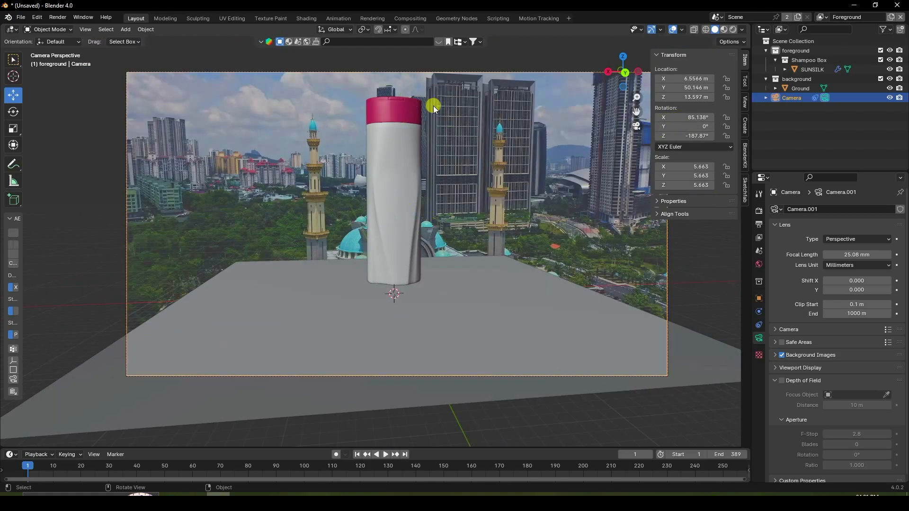
{"action": "left_click", "coordinate": [399, 206]}
{"action": "mouse_move", "coordinate": [395, 162]}
{"action": "left_mouse_down"}
{"action": "mouse_move", "coordinate": [400, 182]}
{"action": "mouse_move", "coordinate": [398, 157]}
{"action": "left_mouse_up"}
{"action": "key", "text": "s"}
{"action": "left_click", "coordinate": [401, 177]}
{"action": "left_click", "coordinate": [713, 280]}
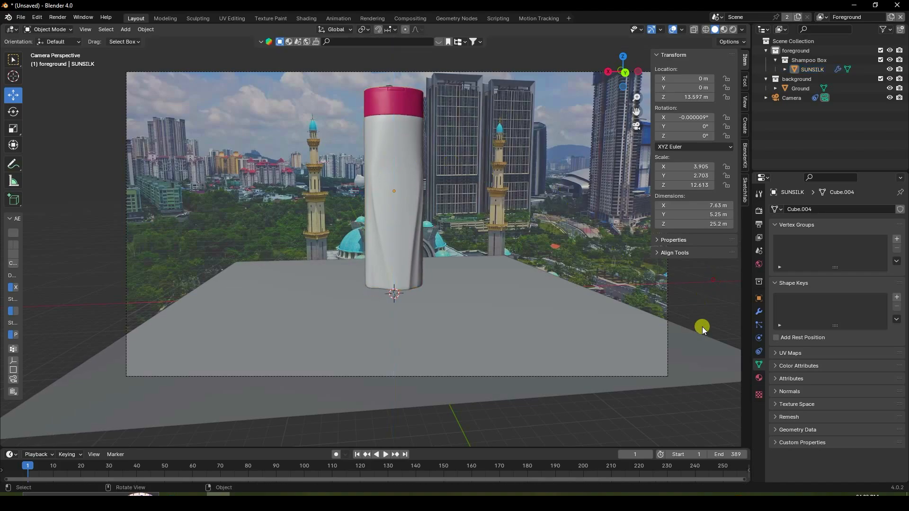
- Light the world with an Environment Texture using canary_wharf_4k.exr from the HDRI folder at strength 1.2
{"action": "left_click", "coordinate": [758, 211]}
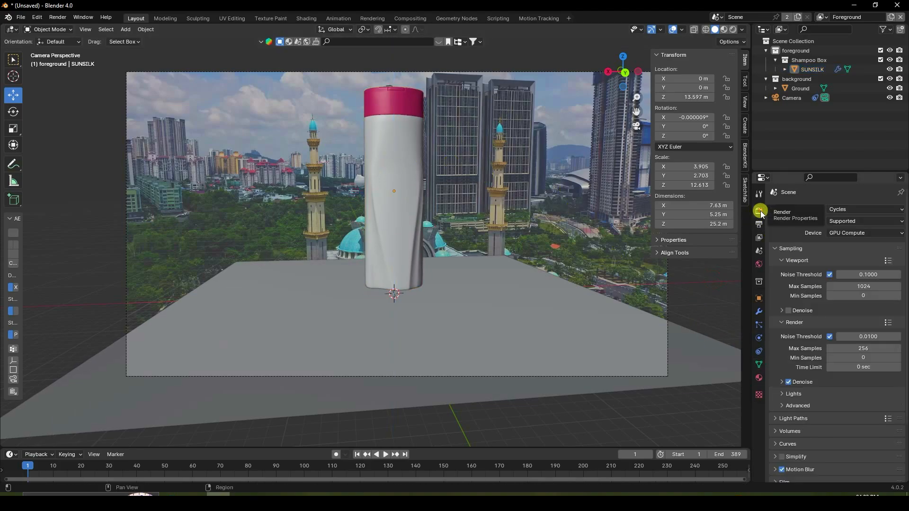
{"action": "left_click", "coordinate": [758, 263]}
{"action": "left_click", "coordinate": [827, 268]}
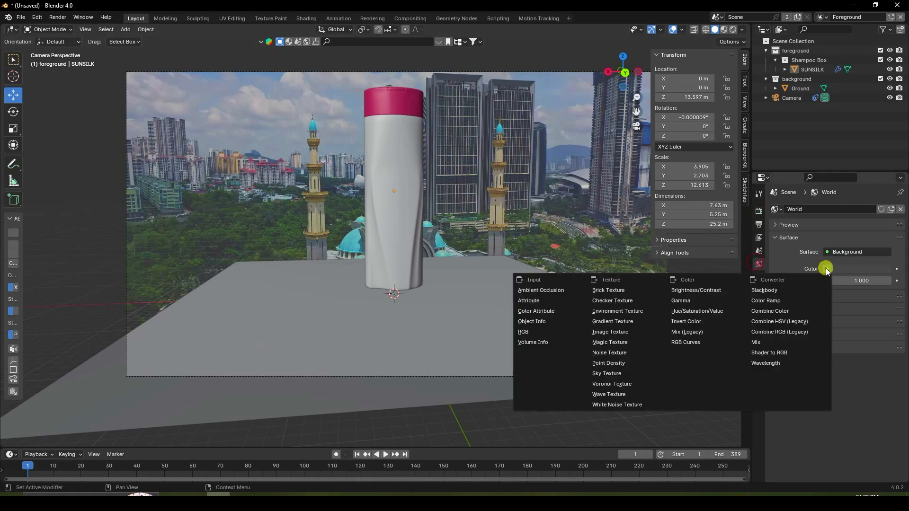
{"action": "left_click", "coordinate": [622, 311]}
{"action": "left_click", "coordinate": [873, 282]}
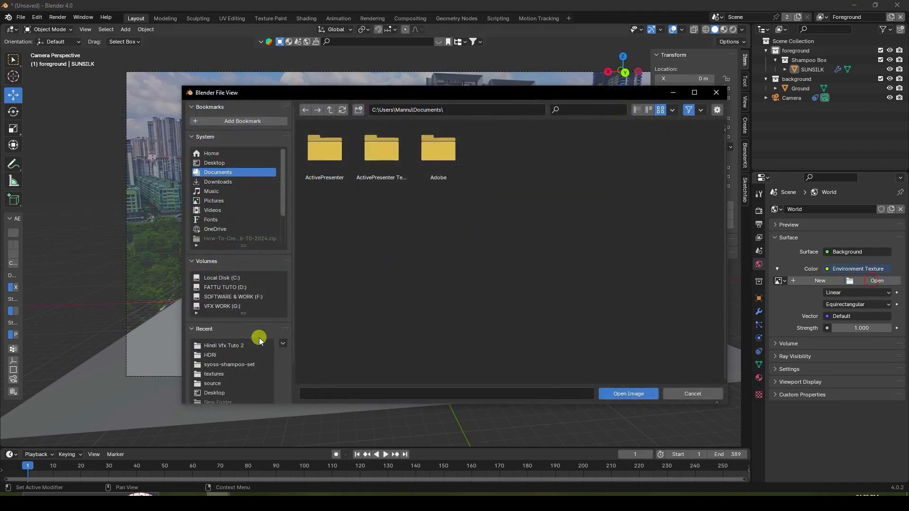
{"action": "left_click", "coordinate": [210, 355]}
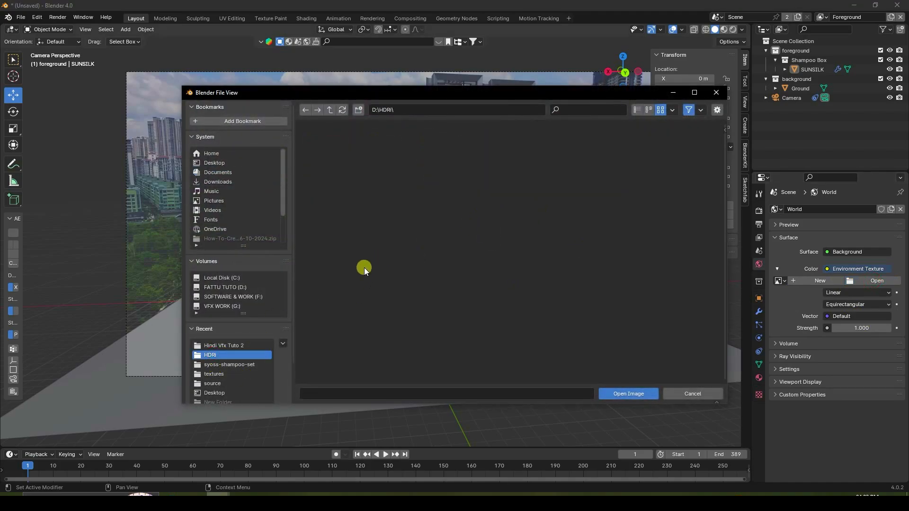
{"action": "left_click", "coordinate": [503, 211]}
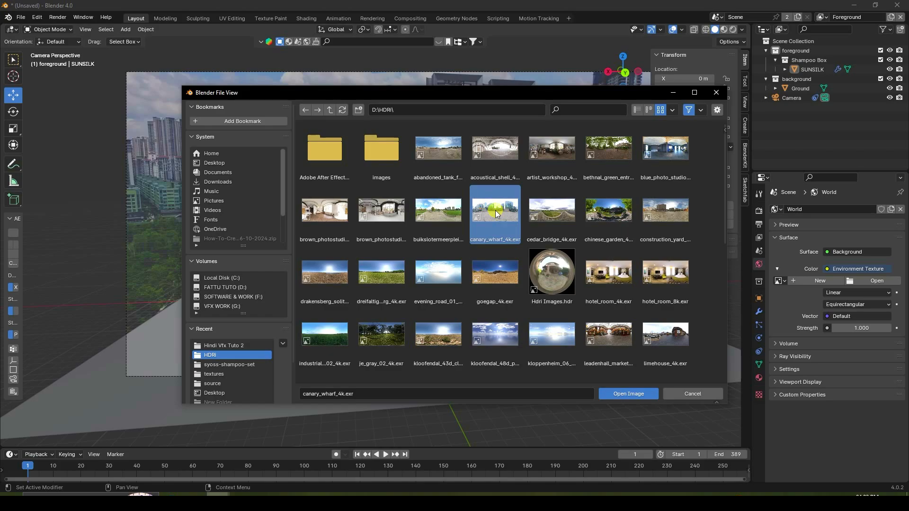
{"action": "left_click", "coordinate": [634, 393]}
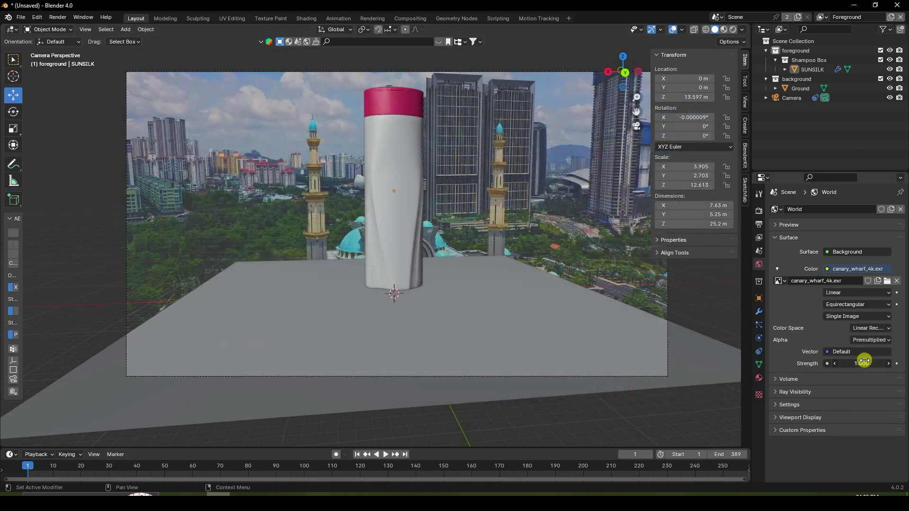
{"action": "key", "text": "Return"}
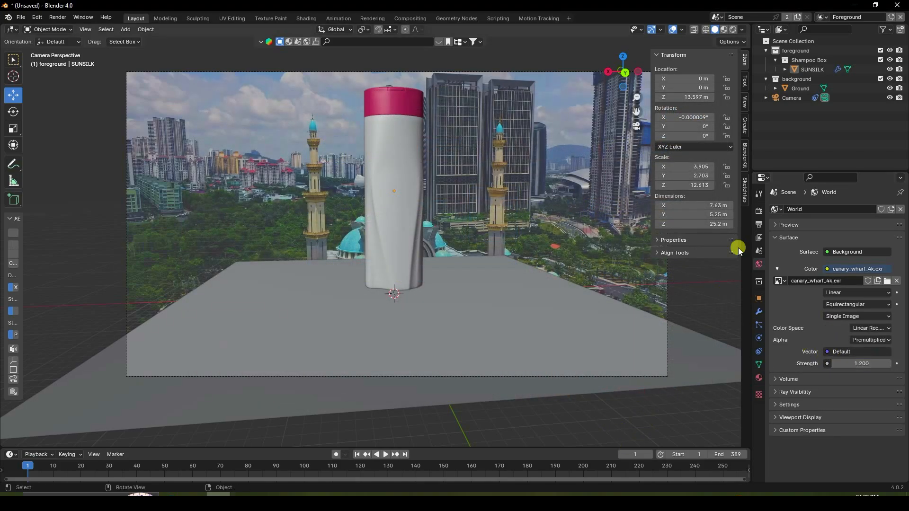
- Show the scene in Material Preview shading and select the ground plane beneath the bottle
{"action": "left_click", "coordinate": [723, 30]}
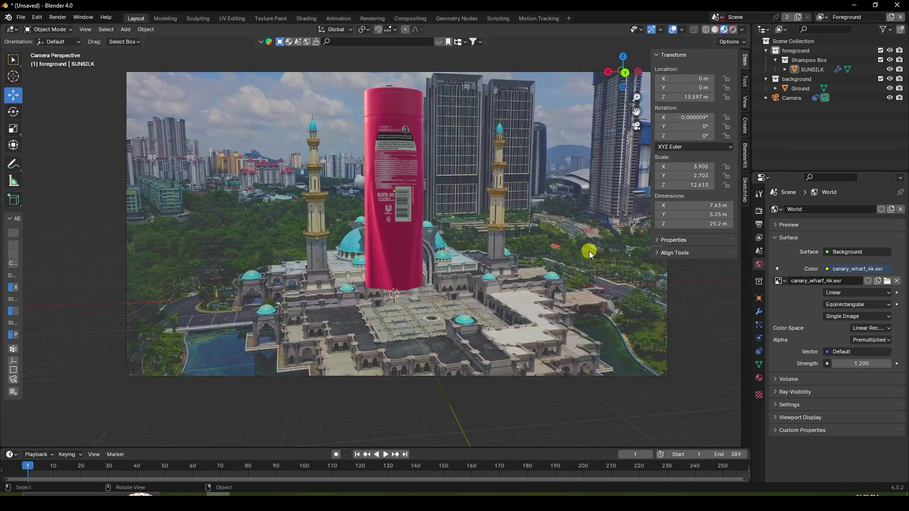
{"action": "left_click", "coordinate": [391, 256]}
{"action": "left_click", "coordinate": [424, 303]}
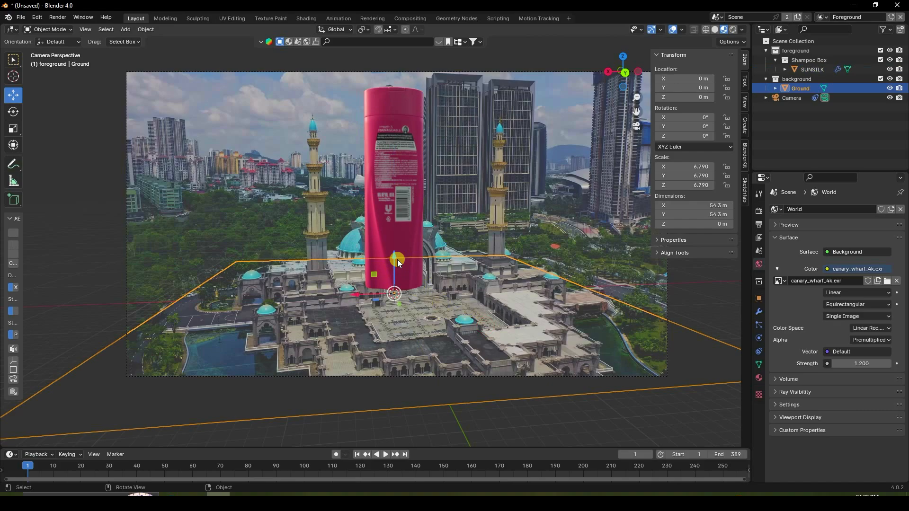
- Shift the camera's location to about 8.51 m on X, 49.8 m on Y and 17.06 m on Z
{"action": "left_click", "coordinate": [788, 97]}
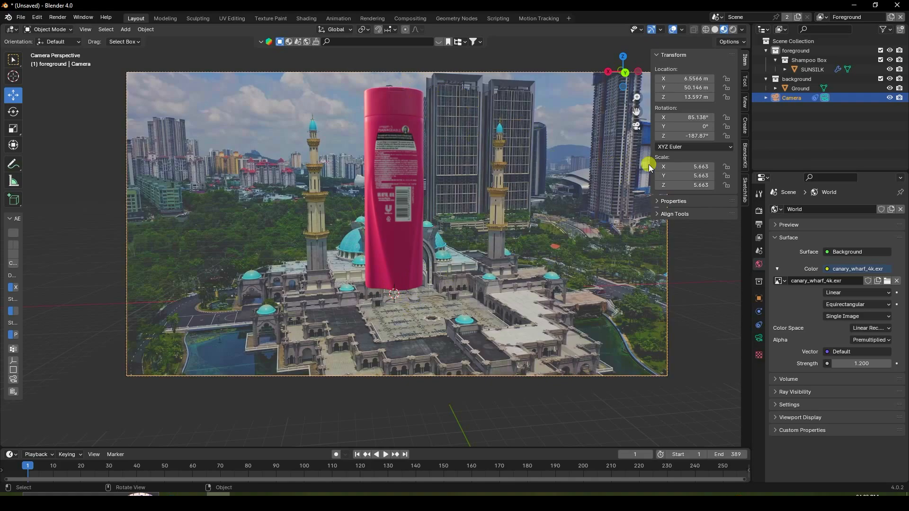
{"action": "left_click_drag", "start_coordinate": [673, 87], "coordinate": [661, 393]}
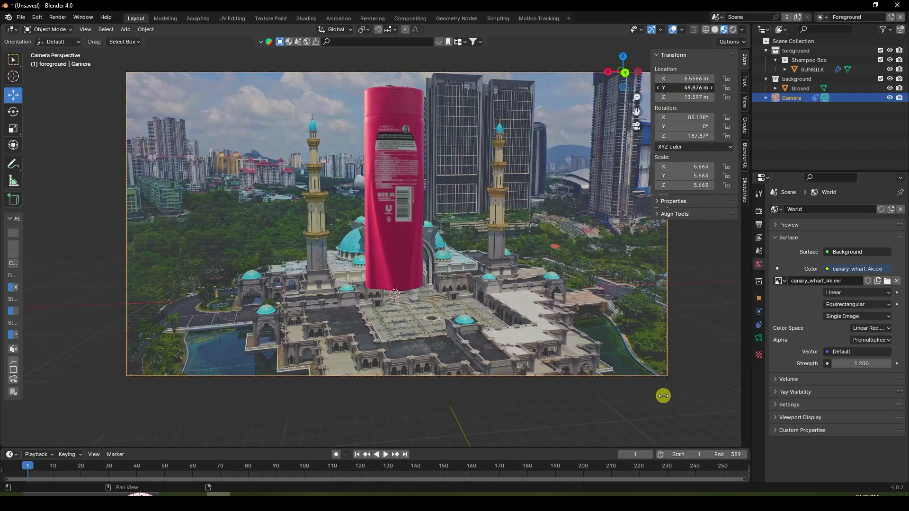
{"action": "left_click_drag", "start_coordinate": [672, 79], "coordinate": [774, 393]}
{"action": "left_click_drag", "start_coordinate": [684, 97], "coordinate": [116, 140]}
{"action": "middle_click_drag", "start_coordinate": [387, 251], "coordinate": [383, 345], "text": "ctrl"}
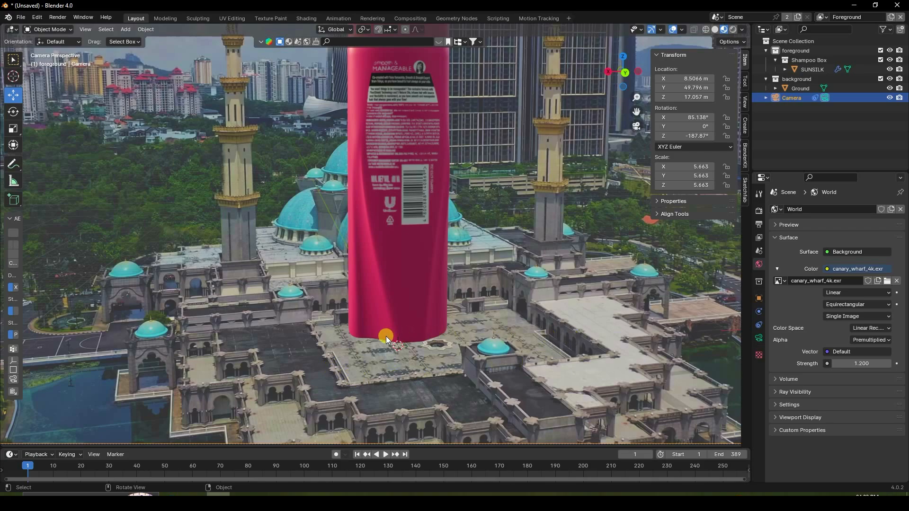
{"action": "scroll", "coordinate": [543, 266], "scroll_direction": "down", "scroll_amount": 1}
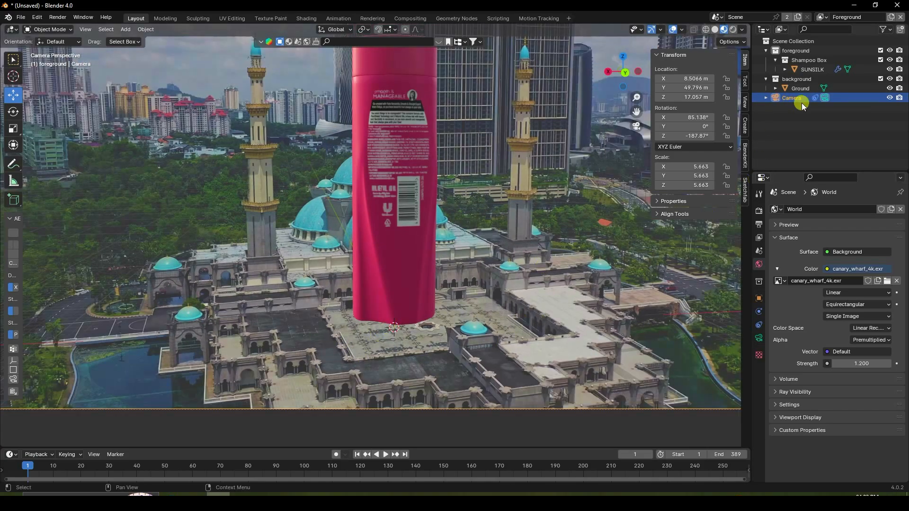
- Set the shampoo bottle's X rotation to 0° in its object properties
{"action": "left_click", "coordinate": [813, 70]}
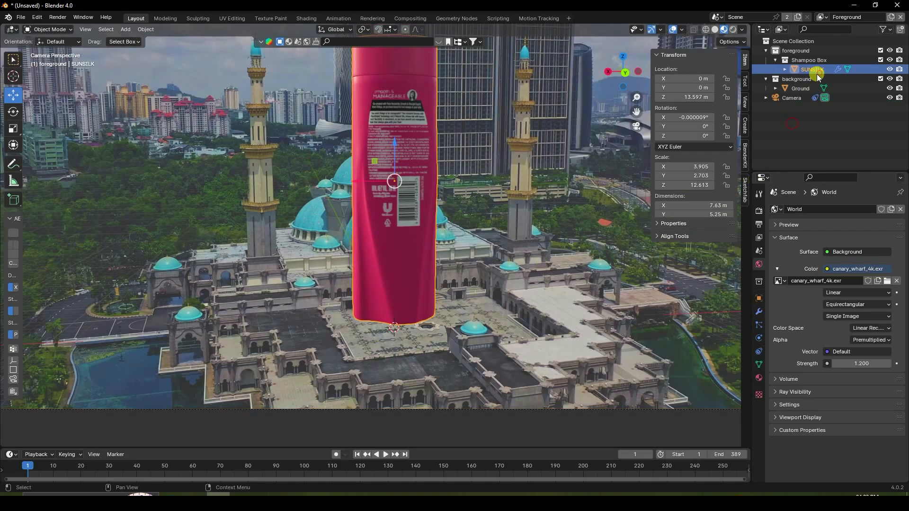
{"action": "left_click", "coordinate": [759, 297]}
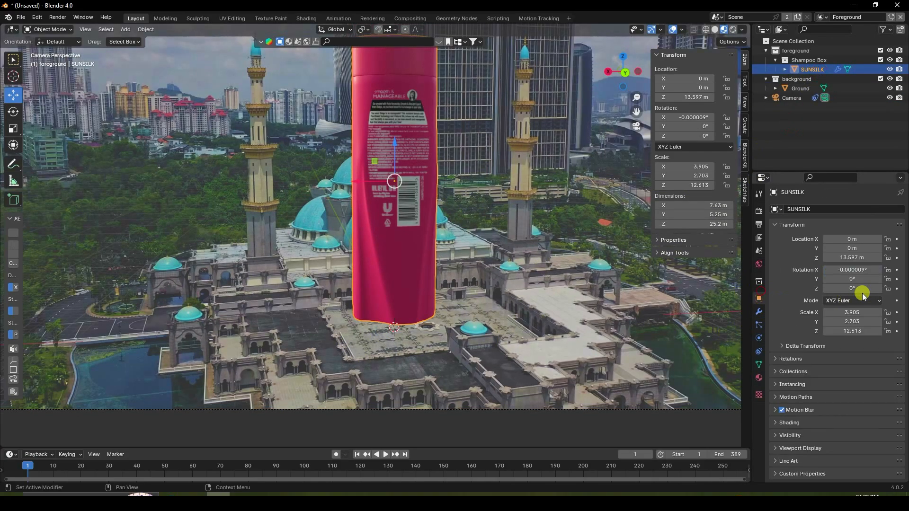
{"action": "left_click", "coordinate": [841, 268]}
{"action": "type", "text": "0"}
{"action": "key", "text": "Return"}
- Try rotating the shampoo bottle to about -344° on Z and reset its Z rotation to 0°
{"action": "left_click_drag", "start_coordinate": [852, 288], "coordinate": [350, 330]}
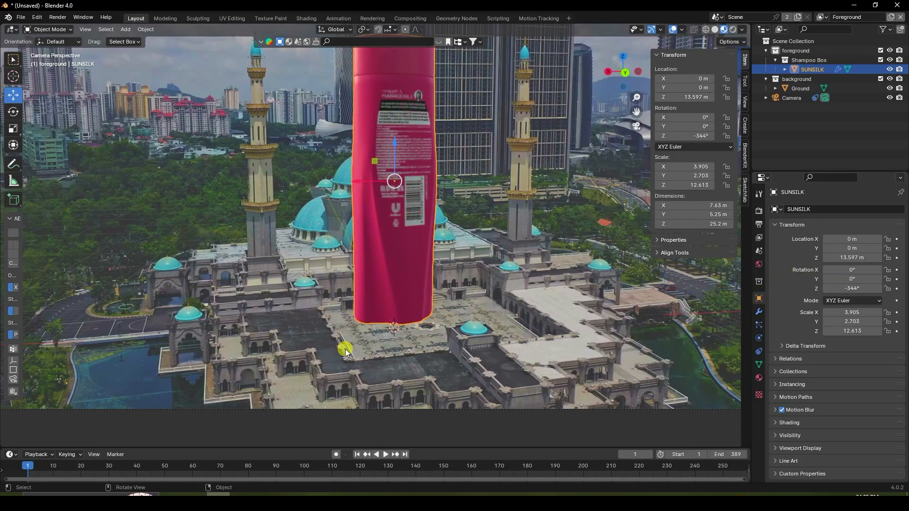
{"action": "double_click", "coordinate": [852, 288]}
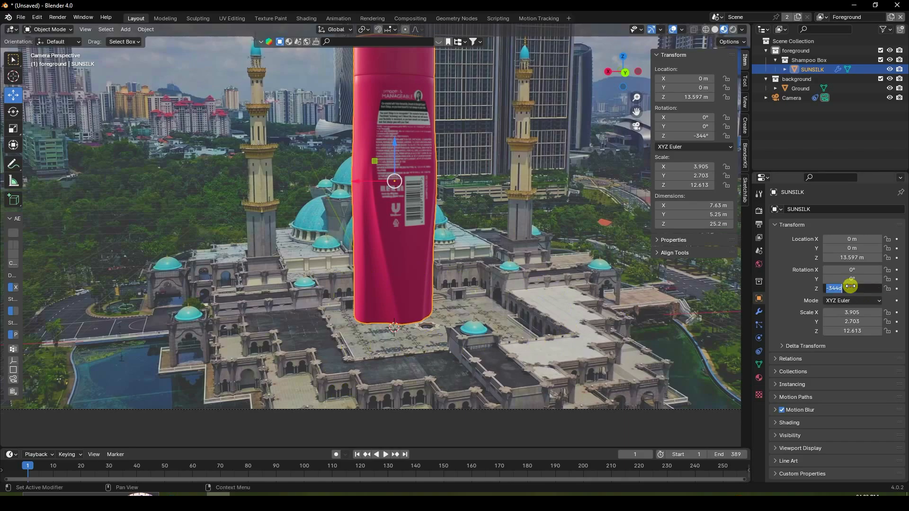
{"action": "type", "text": "0"}
{"action": "key", "text": "Return"}
- Scale the shampoo bottle up uniformly to about 27.2 m tall and raise it to about 14.64 m on Z
{"action": "scroll", "coordinate": [354, 320], "scroll_direction": "down", "scroll_amount": 1}
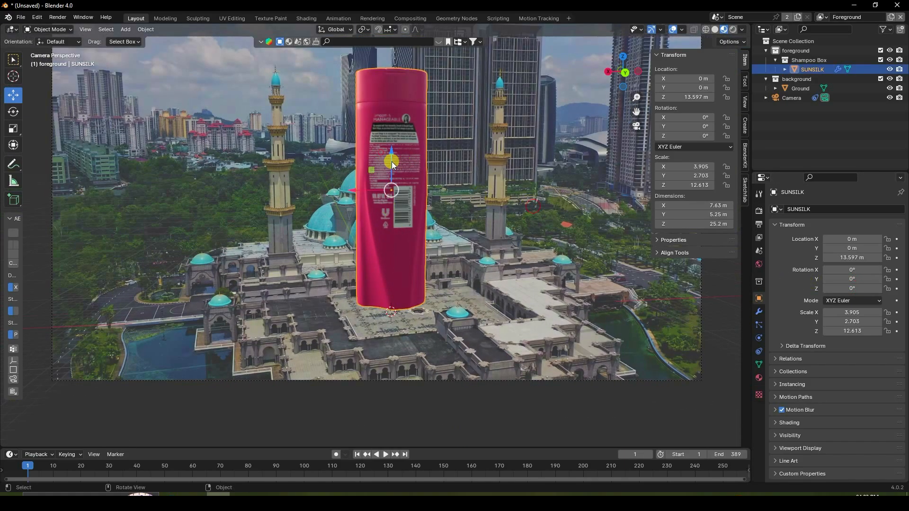
{"action": "key", "text": "s"}
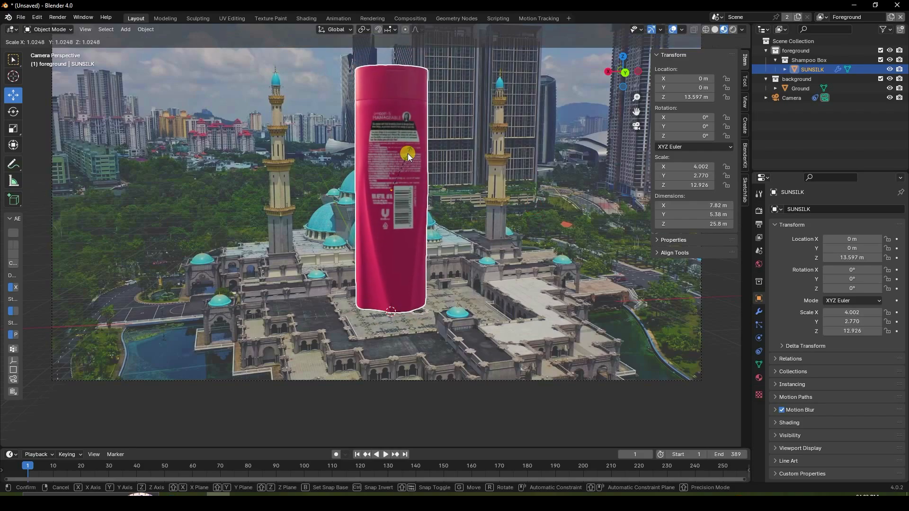
{"action": "left_click", "coordinate": [409, 152]}
{"action": "scroll", "coordinate": [411, 158], "scroll_direction": "down", "scroll_amount": 2}
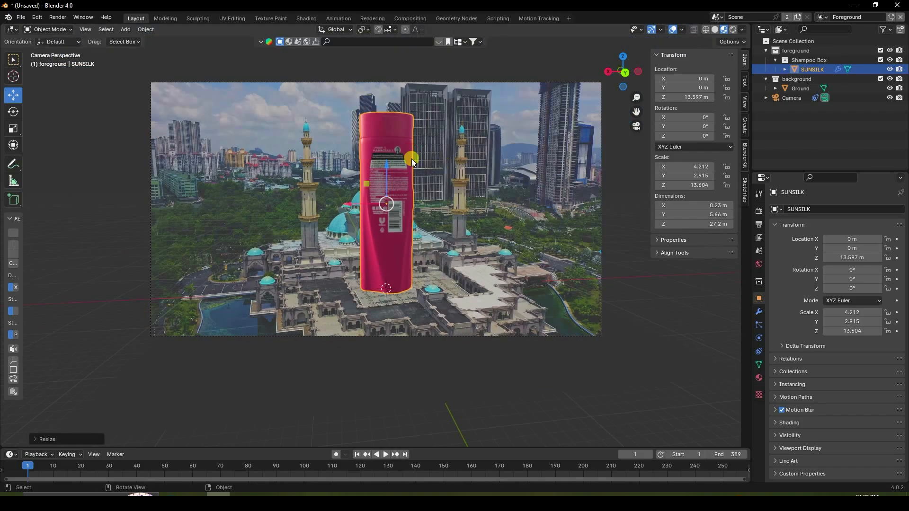
{"action": "left_click_drag", "start_coordinate": [385, 165], "coordinate": [386, 157]}
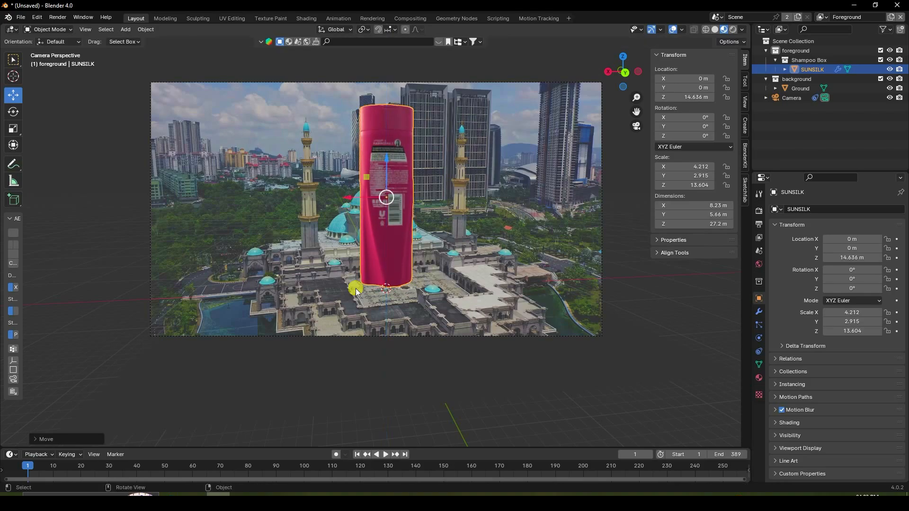
- At frame 100, rotate the shampoo bottle to 186° on Z so its front label faces the camera, and keyframe the Z rotation
{"action": "left_click_drag", "start_coordinate": [262, 452], "coordinate": [264, 420]}
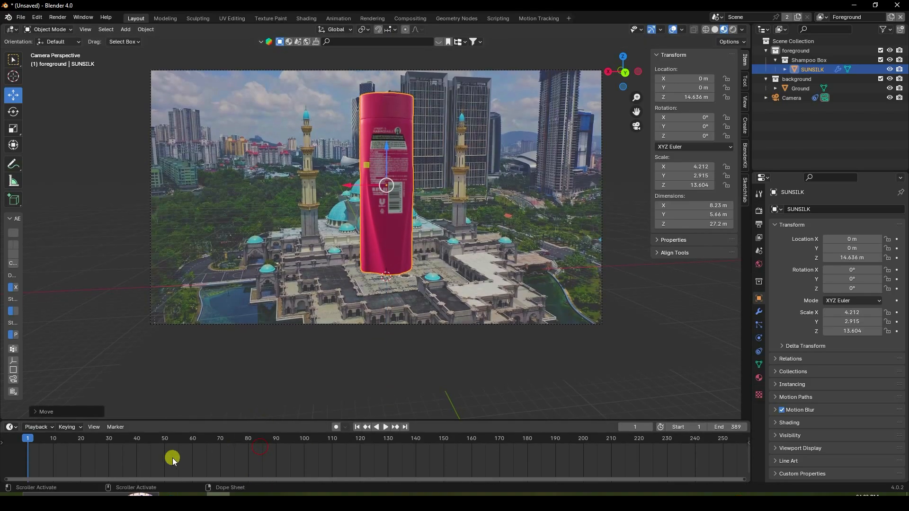
{"action": "left_click_drag", "start_coordinate": [183, 441], "coordinate": [305, 445]}
{"action": "left_click", "coordinate": [381, 234]}
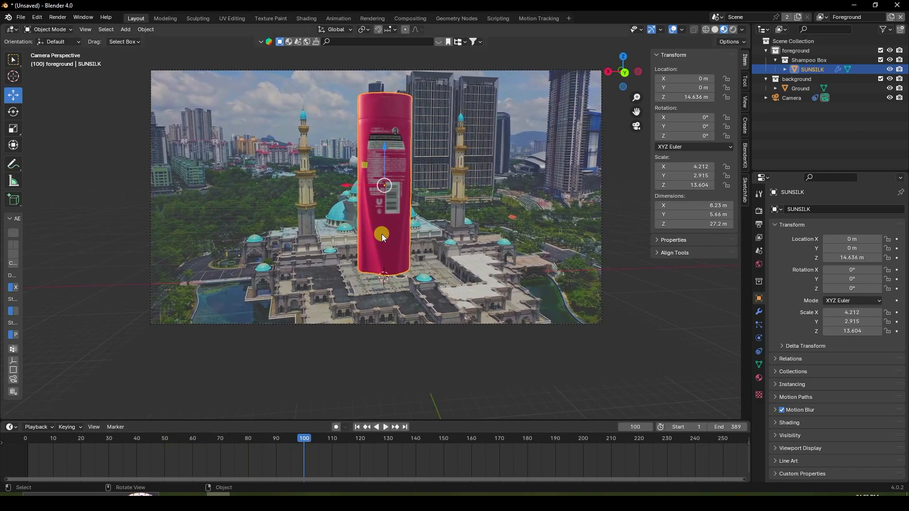
{"action": "left_click_drag", "start_coordinate": [847, 288], "coordinate": [213, 291]}
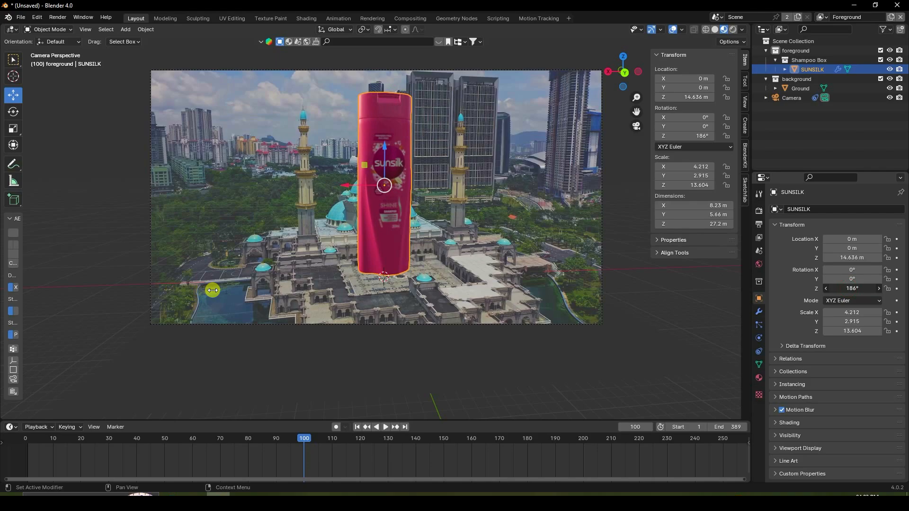
{"action": "left_click", "coordinate": [896, 288]}
- Keyframe the shampoo bottle's Z location at 14.636 m on frames 1 and 100
{"action": "left_click", "coordinate": [357, 427]}
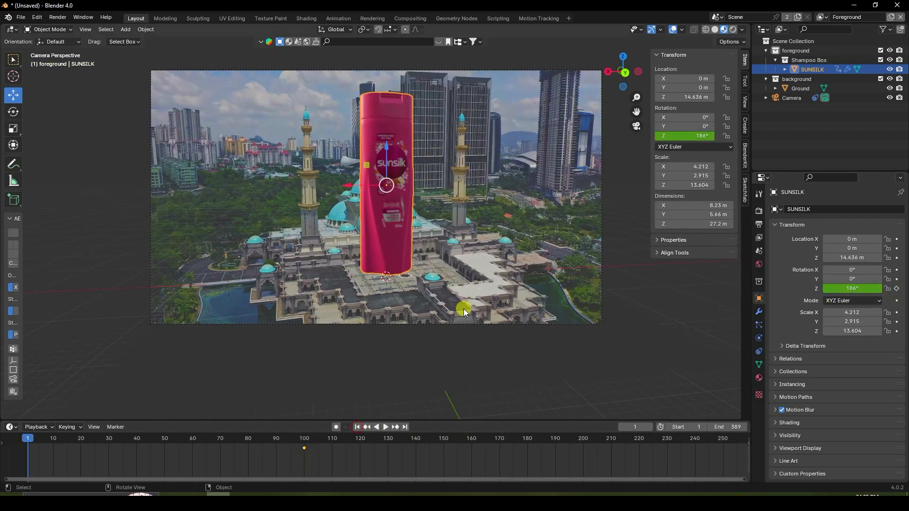
{"action": "left_click", "coordinate": [897, 257]}
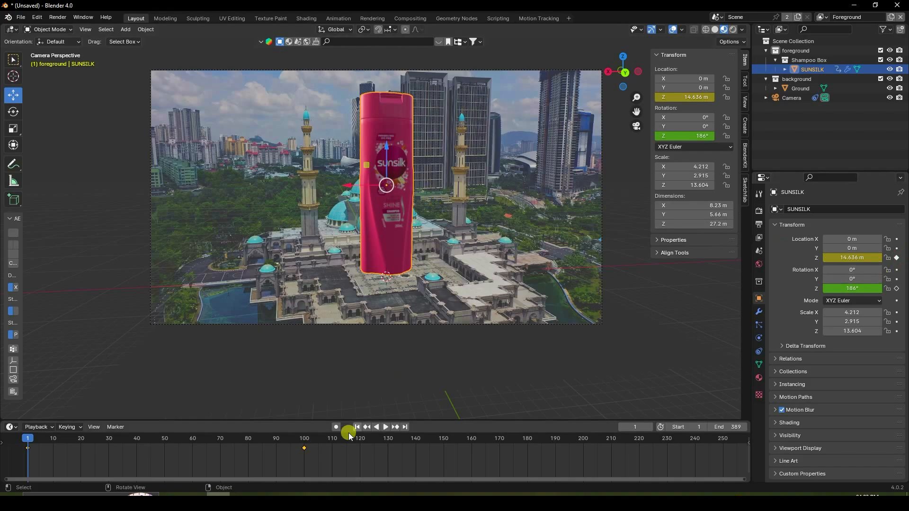
{"action": "left_click", "coordinate": [305, 439]}
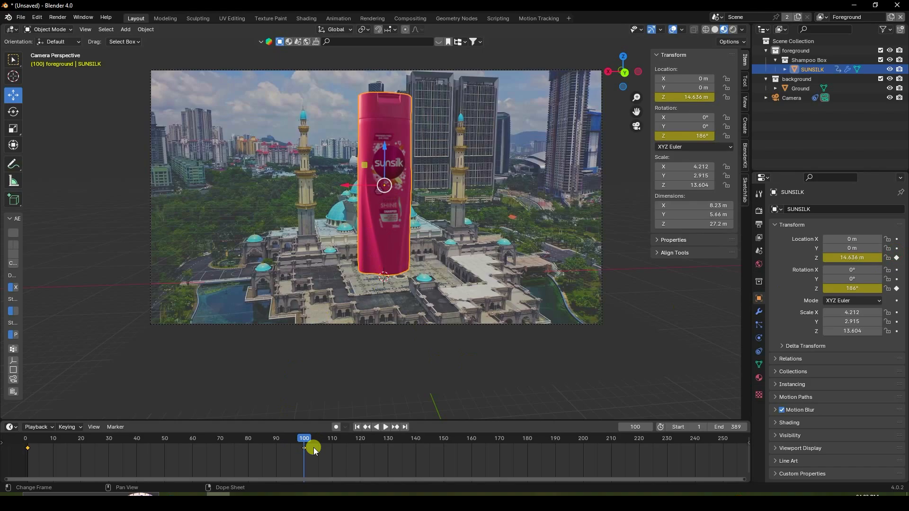
- At frame 1, raise the bottle above the camera frame to about 46.85 m on Z and keyframe its Z location
{"action": "left_click", "coordinate": [352, 424]}
{"action": "left_click", "coordinate": [357, 428]}
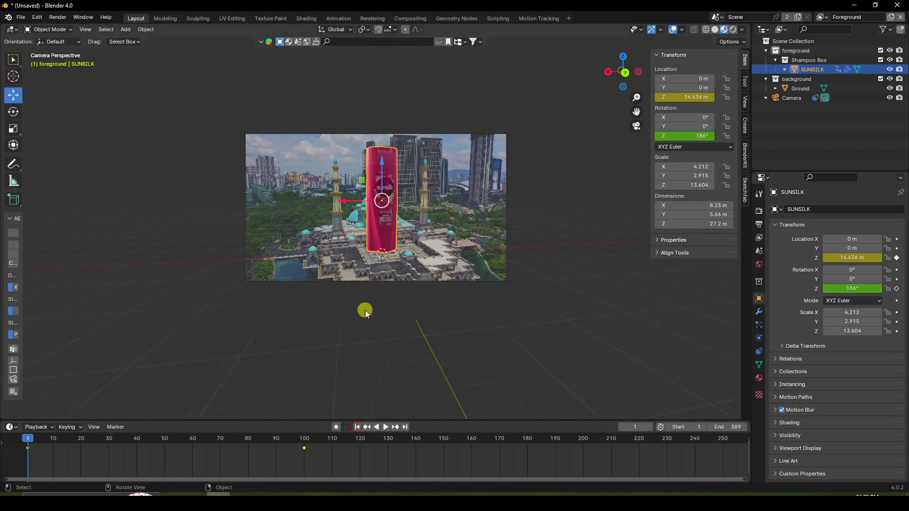
{"action": "left_click_drag", "start_coordinate": [379, 165], "coordinate": [360, 37]}
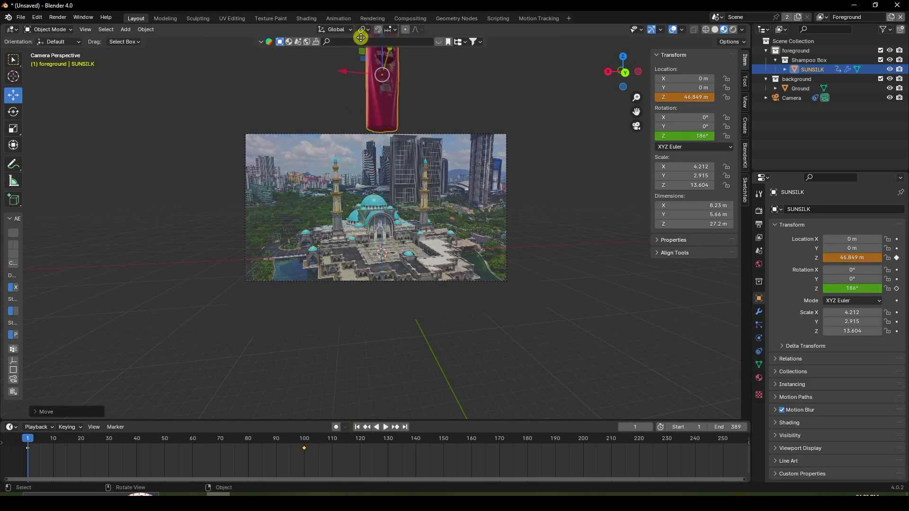
{"action": "left_click", "coordinate": [896, 258]}
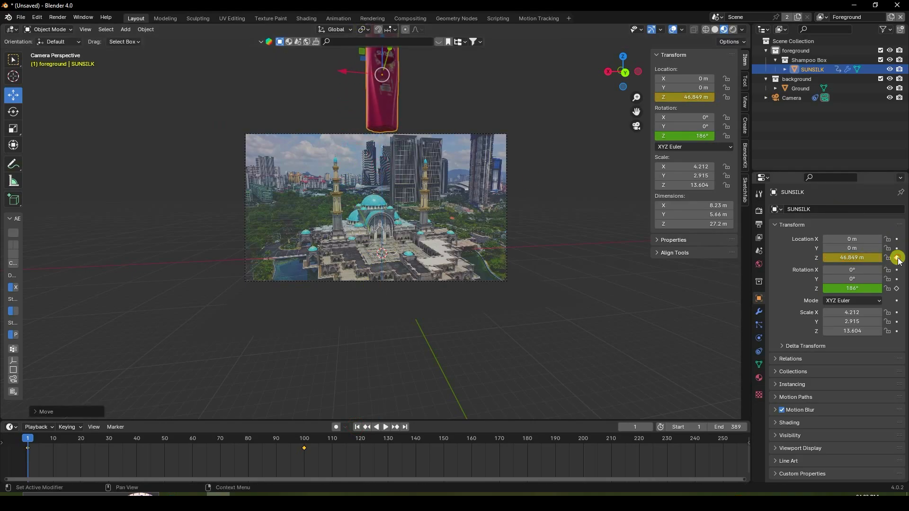
- Play back the animation to check the bottle's descent onto the mosque courtyard
{"action": "left_click", "coordinate": [388, 428]}
{"action": "scroll", "coordinate": [414, 115], "scroll_direction": "up", "scroll_amount": 2}
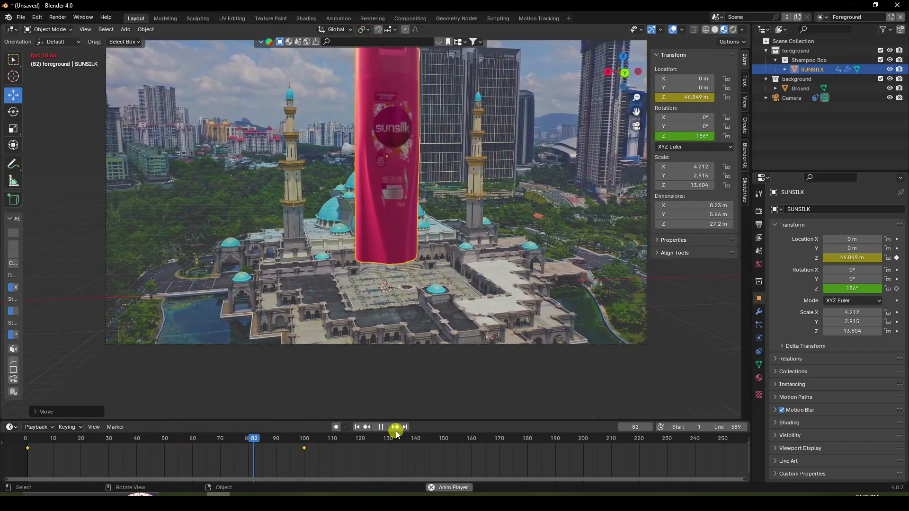
{"action": "key", "text": "Escape"}
- At frame 1, set the shampoo bottle's Z rotation to 0° and keyframe it
{"action": "scroll", "coordinate": [426, 284], "scroll_direction": "down", "scroll_amount": 3}
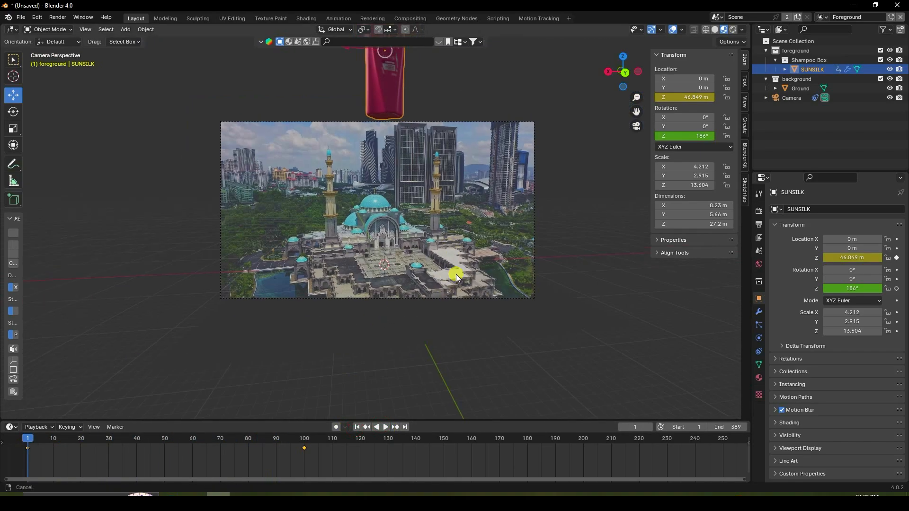
{"action": "middle_click_drag", "start_coordinate": [456, 274], "coordinate": [469, 325], "text": "shift"}
{"action": "left_click", "coordinate": [852, 289]}
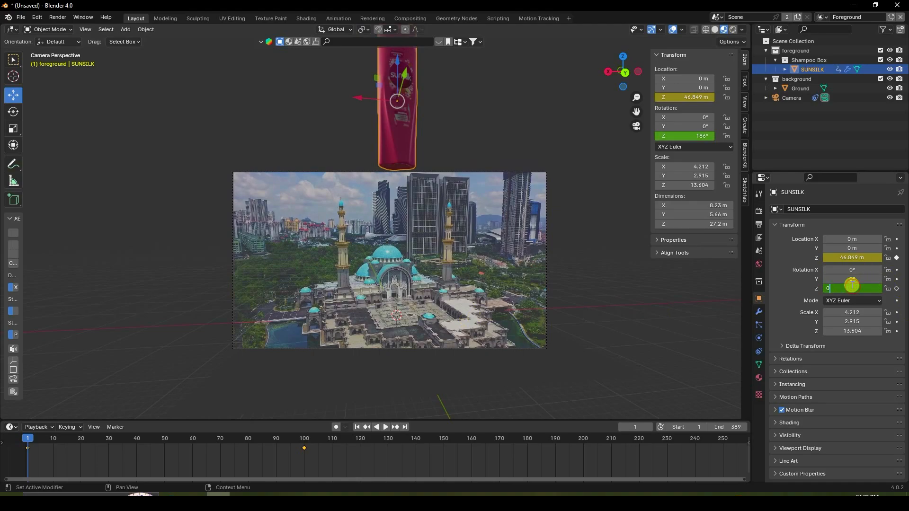
{"action": "type", "text": "0"}
{"action": "key", "text": "Return"}
{"action": "left_click", "coordinate": [897, 289]}
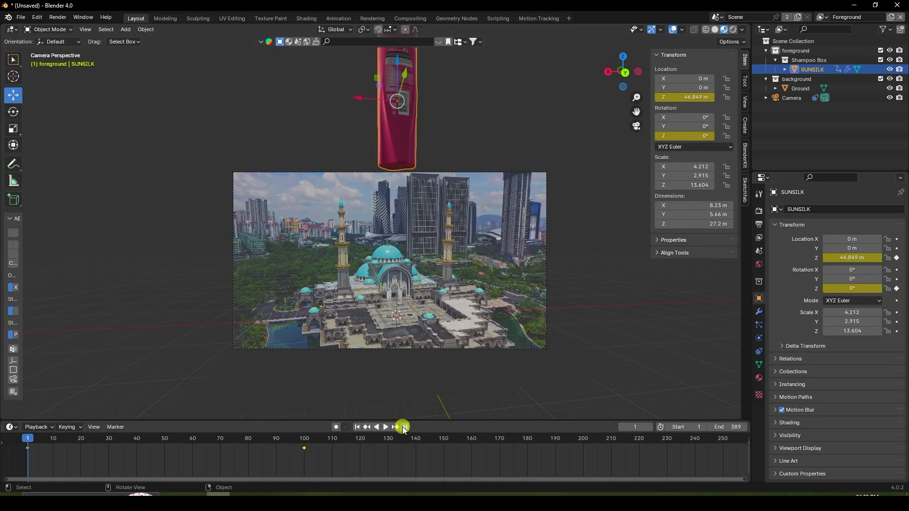
- At the last frame, 389, set the shampoo bottle's Z rotation to 1080° and keyframe it
{"action": "left_click", "coordinate": [404, 427]}
{"action": "scroll", "coordinate": [575, 451], "scroll_direction": "down", "scroll_amount": 4}
{"action": "middle_click_drag", "start_coordinate": [581, 452], "coordinate": [498, 458]}
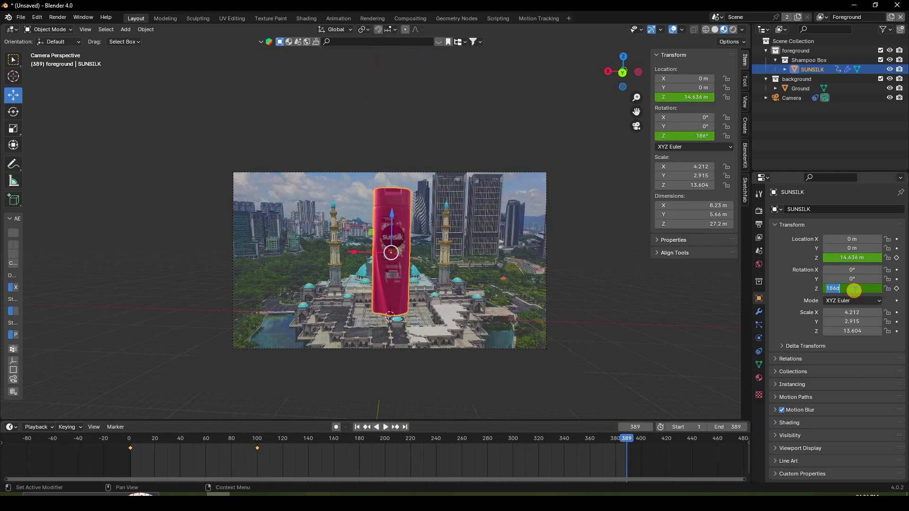
{"action": "key", "text": "Return"}
{"action": "left_click", "coordinate": [897, 288]}
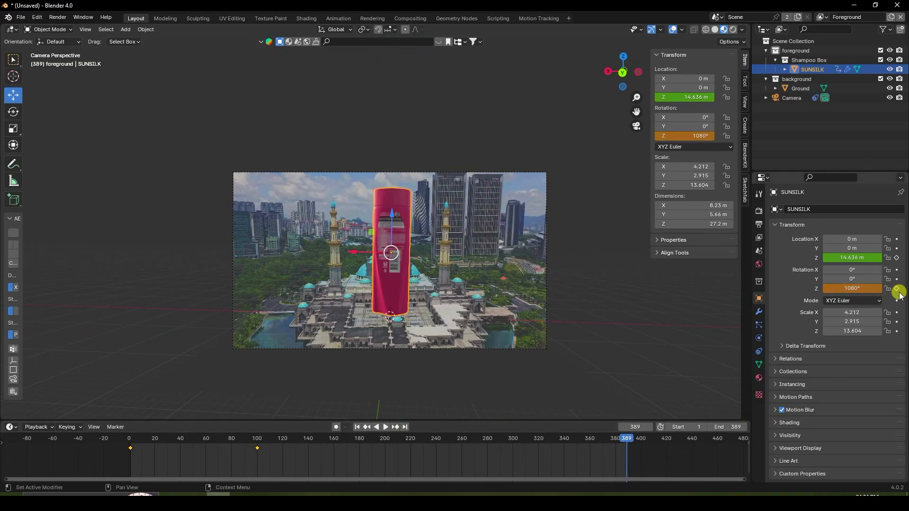
- Play the animation from frame 1 to check the bottle's drop and continuous spin, and return to the first frame
{"action": "left_click", "coordinate": [357, 427]}
{"action": "scroll", "coordinate": [419, 323], "scroll_direction": "up", "scroll_amount": 2}
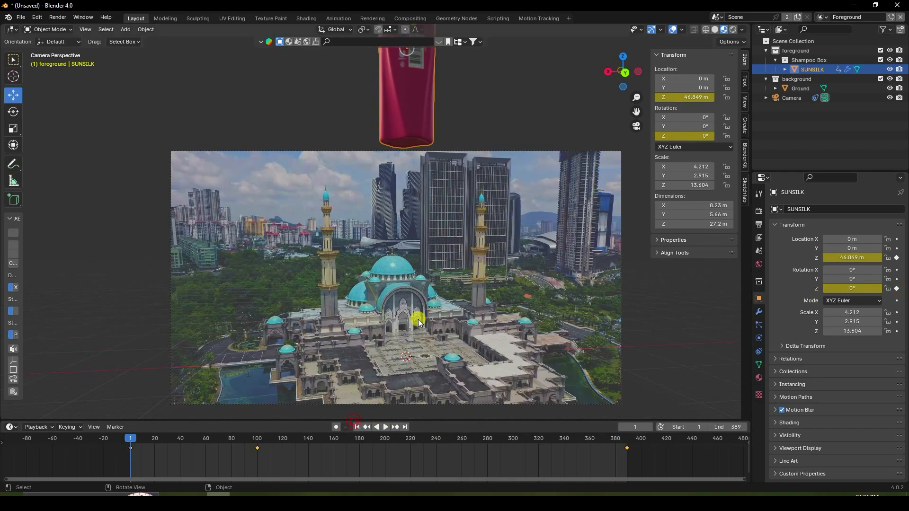
{"action": "left_click", "coordinate": [386, 427]}
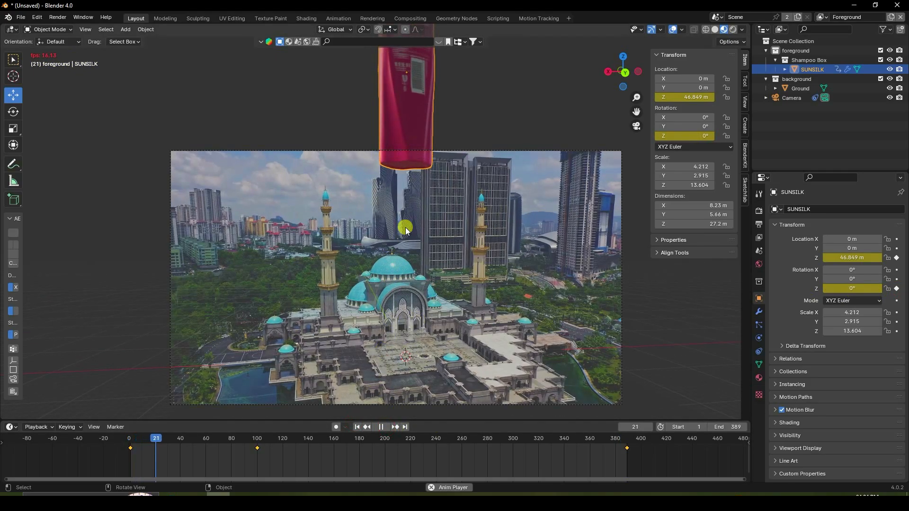
{"action": "scroll", "coordinate": [437, 233], "scroll_direction": "up", "scroll_amount": 2}
{"action": "middle_click_drag", "start_coordinate": [479, 243], "coordinate": [433, 180], "text": "shift"}
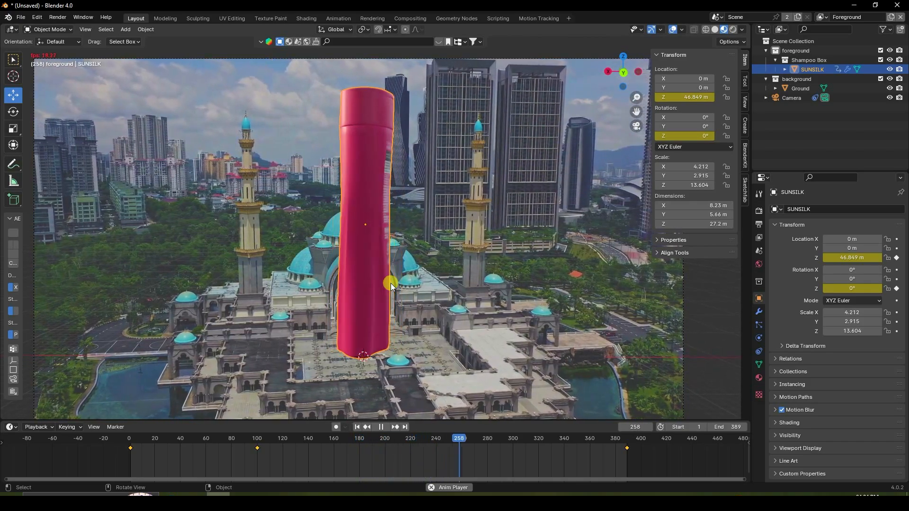
{"action": "left_click", "coordinate": [383, 428]}
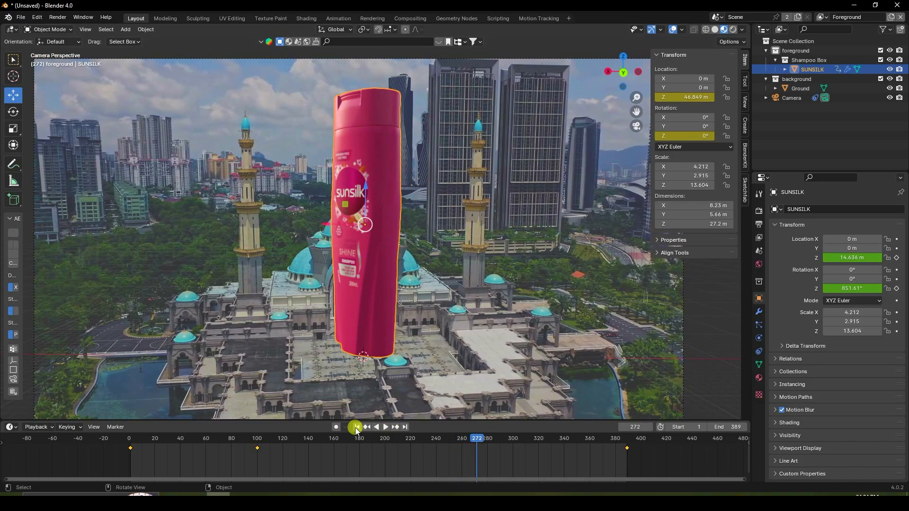
{"action": "left_click", "coordinate": [357, 427]}
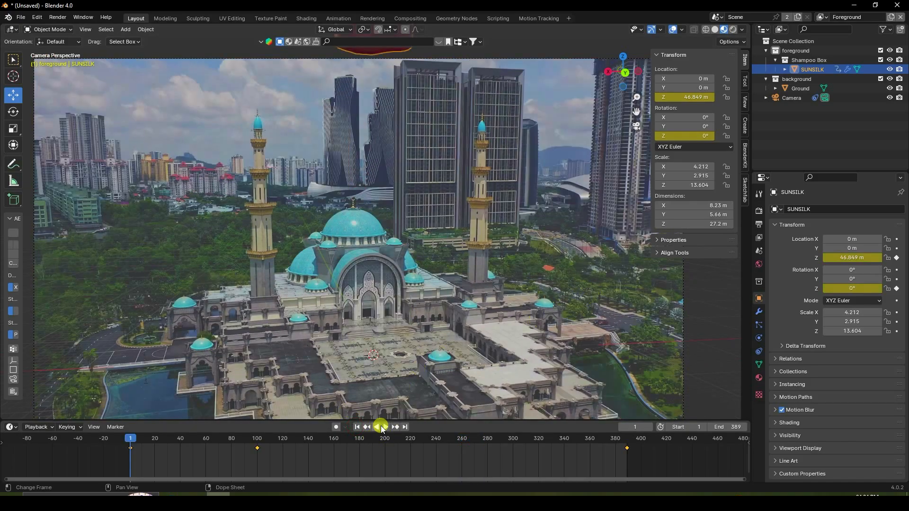
- Create a new collection directly under the Scene Collection and name it BUBBLES
{"action": "right_click", "coordinate": [774, 133]}
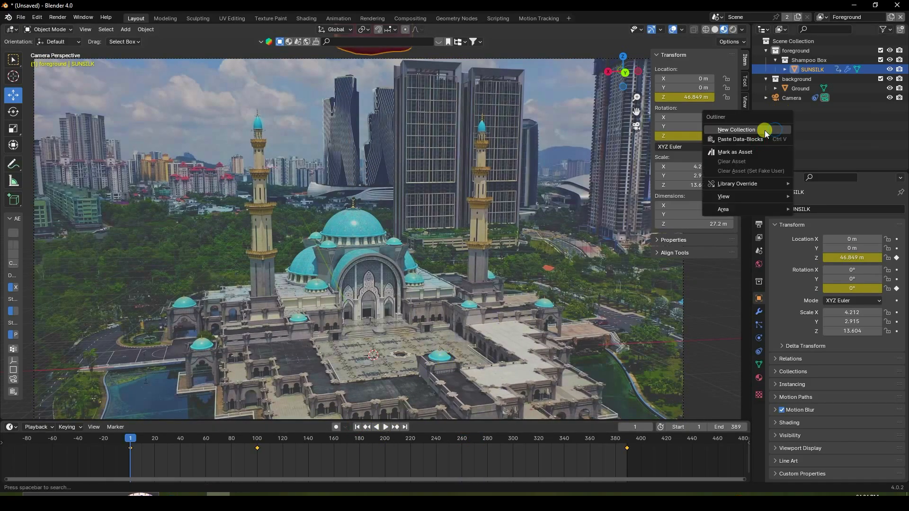
{"action": "left_click", "coordinate": [765, 129]}
{"action": "mouse_move", "coordinate": [794, 98]}
{"action": "left_mouse_down"}
{"action": "mouse_move", "coordinate": [794, 127]}
{"action": "mouse_move", "coordinate": [782, 110]}
{"action": "left_mouse_up"}
{"action": "scroll", "coordinate": [380, 135], "scroll_direction": "down", "scroll_amount": 3}
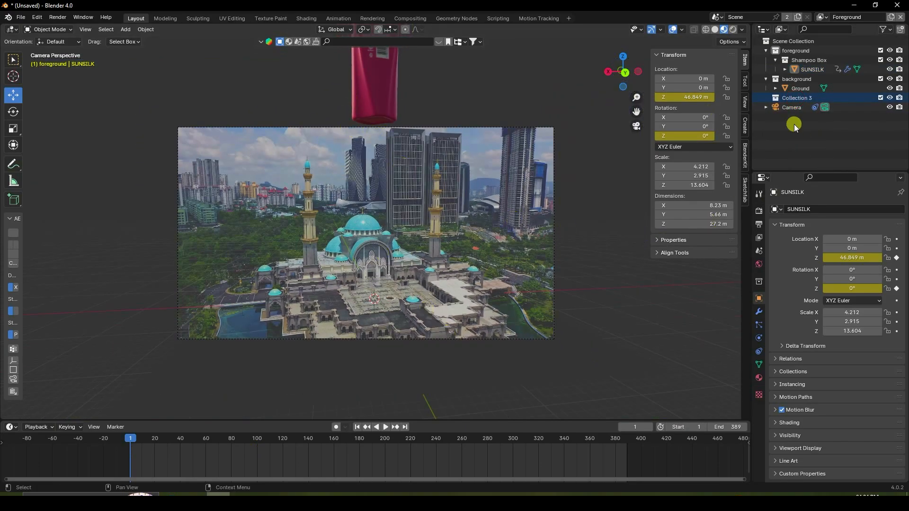
{"action": "left_click", "coordinate": [793, 124]}
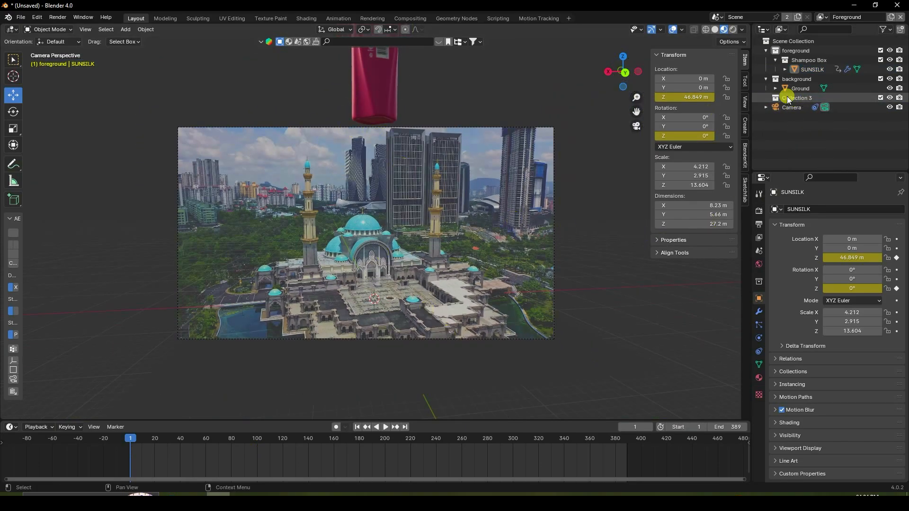
{"action": "left_click", "coordinate": [793, 98]}
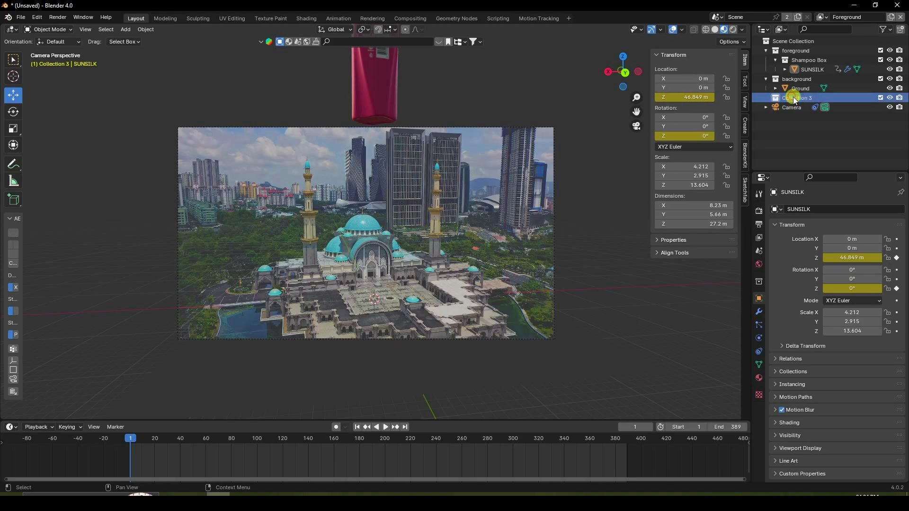
{"action": "double_click", "coordinate": [793, 97]}
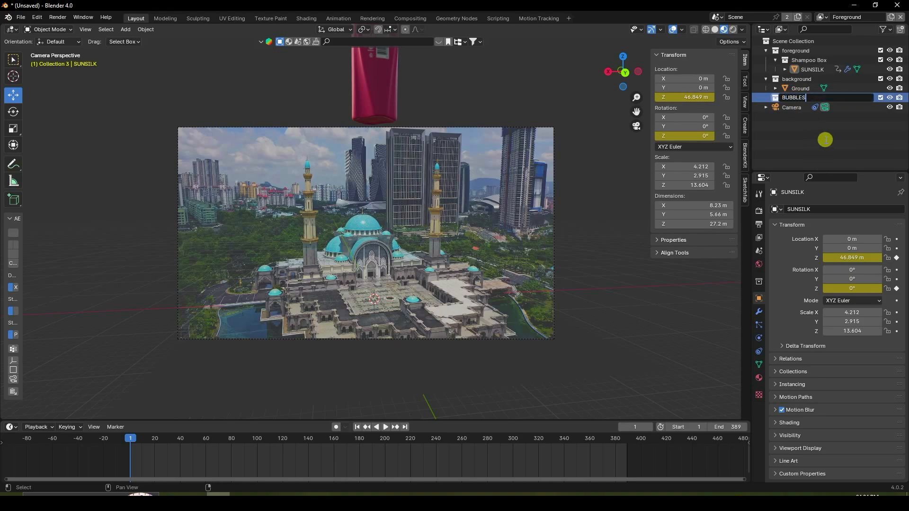
{"action": "key", "text": "Return"}
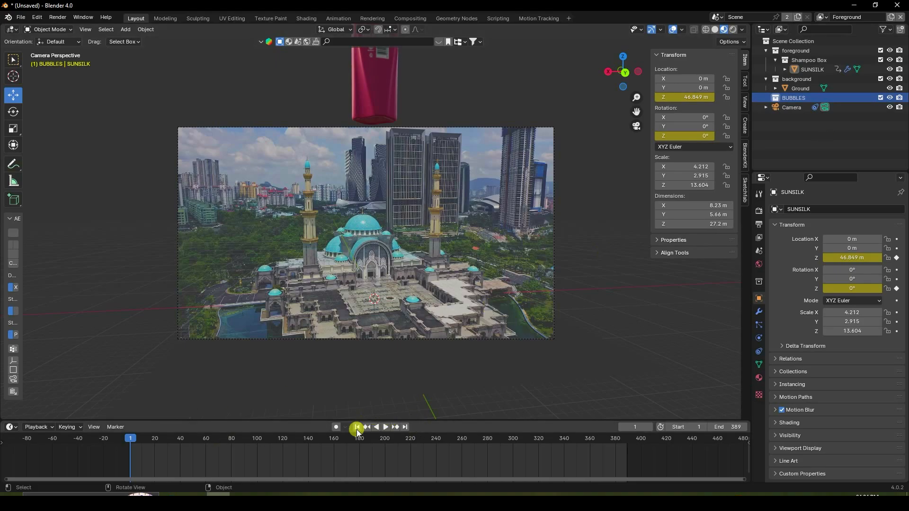
- Set the opacity of the camera's background movie clip to 1.000
{"action": "scroll", "coordinate": [322, 276], "scroll_direction": "up", "scroll_amount": 5}
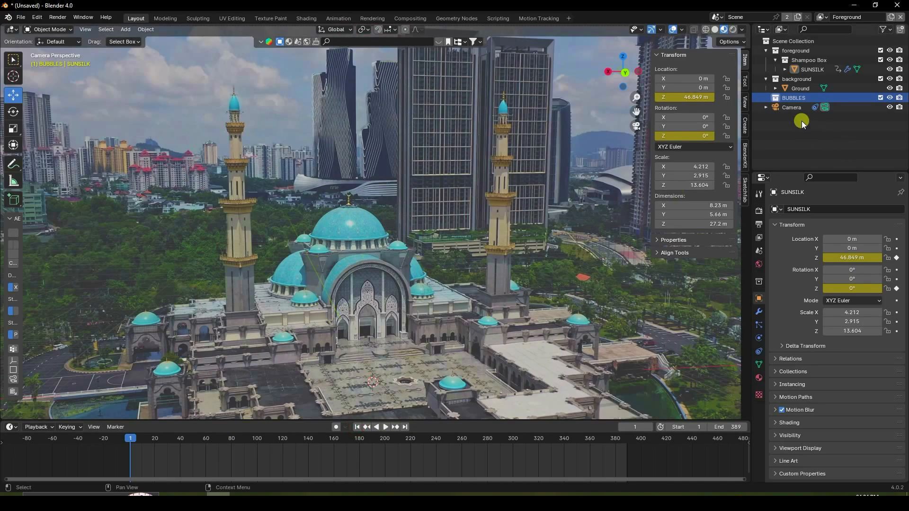
{"action": "left_click", "coordinate": [792, 108]}
{"action": "left_click", "coordinate": [759, 338]}
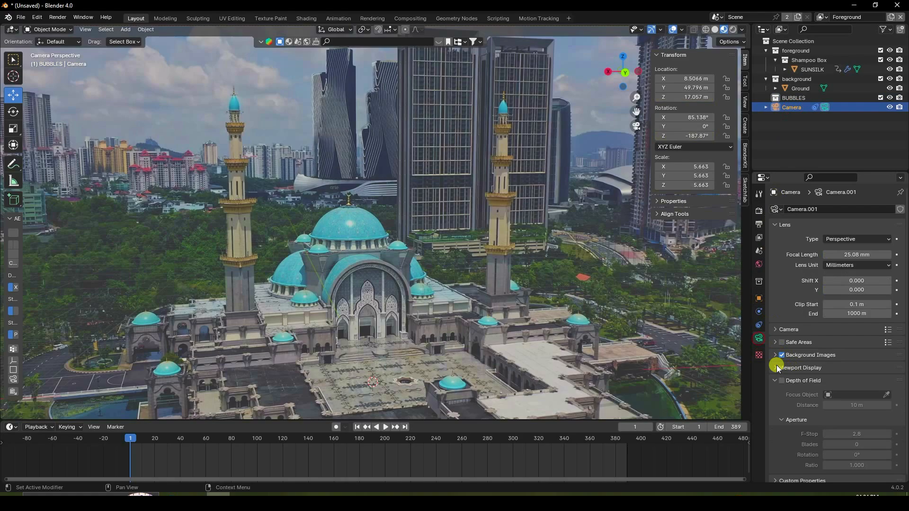
{"action": "left_click", "coordinate": [776, 355]}
{"action": "scroll", "coordinate": [834, 379], "scroll_direction": "down", "scroll_amount": 5}
{"action": "left_click_drag", "start_coordinate": [868, 393], "coordinate": [895, 394]}
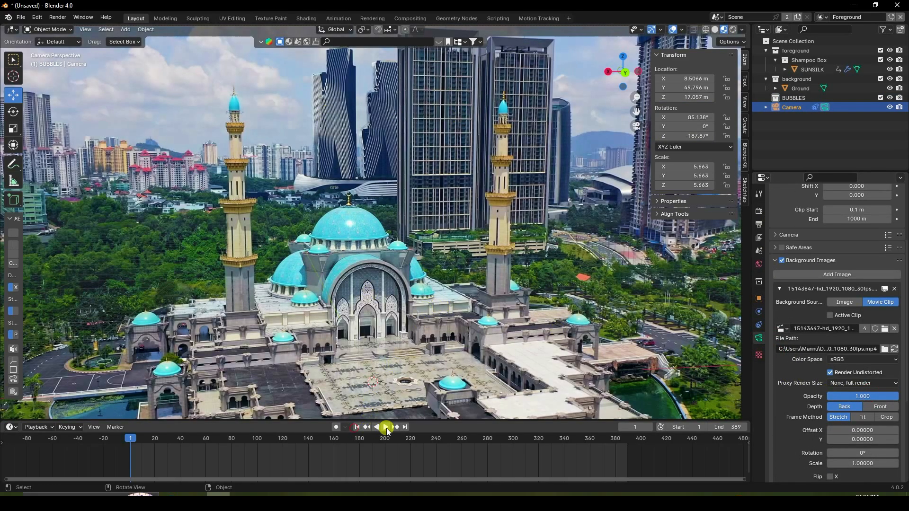
- Play the animation through the camera view and stop at frame 109, with the bottle standing on the courtyard
{"action": "left_click", "coordinate": [387, 427]}
{"action": "scroll", "coordinate": [355, 313], "scroll_direction": "down", "scroll_amount": 3}
{"action": "scroll", "coordinate": [355, 313], "scroll_direction": "up", "scroll_amount": 3}
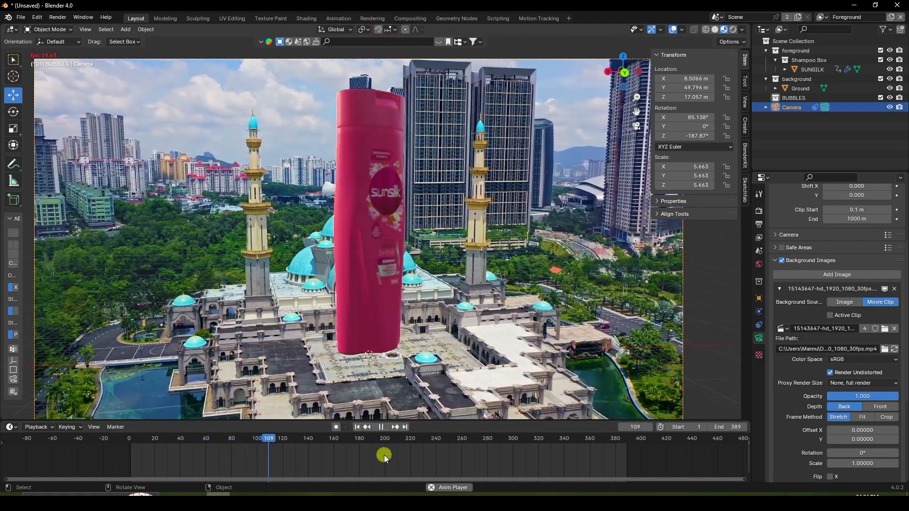
{"action": "left_click", "coordinate": [381, 428]}
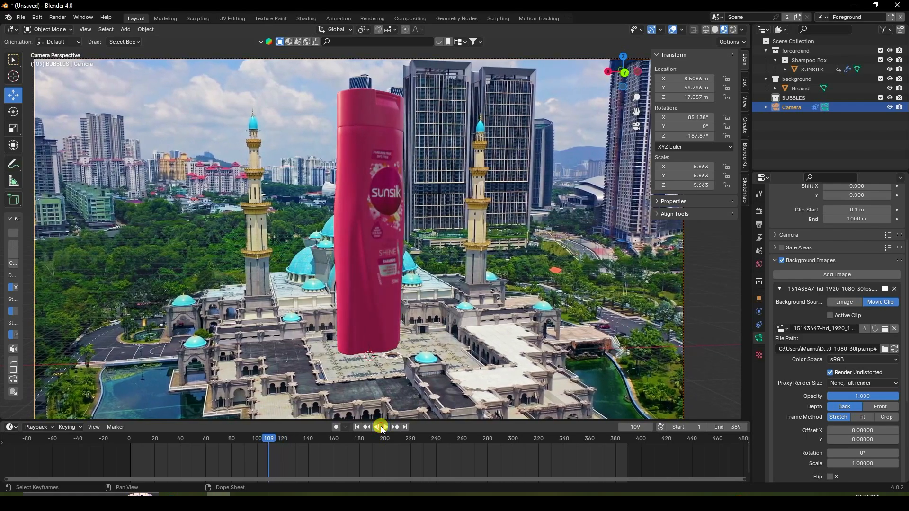
- Render a still of frame 109, examine the bottle's lighting and its contact with the courtyard, and close the render
{"action": "left_click", "coordinate": [60, 22]}
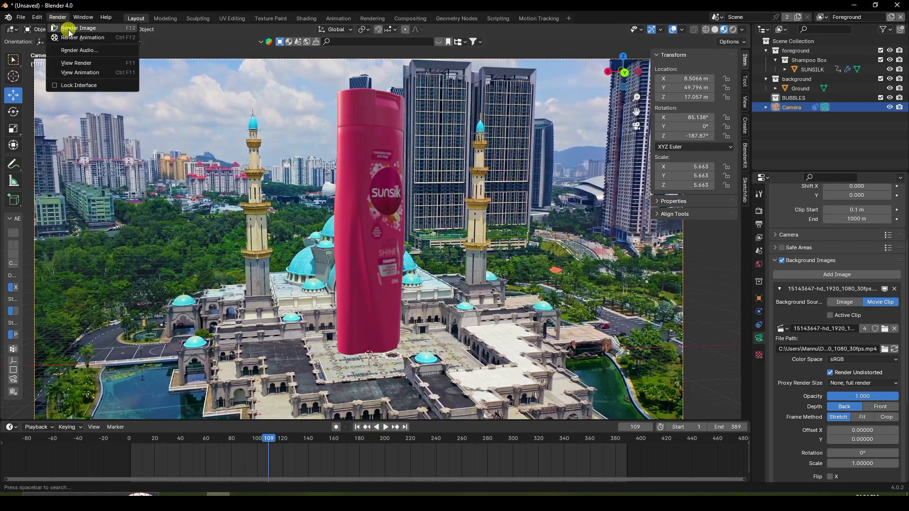
{"action": "left_click", "coordinate": [70, 29]}
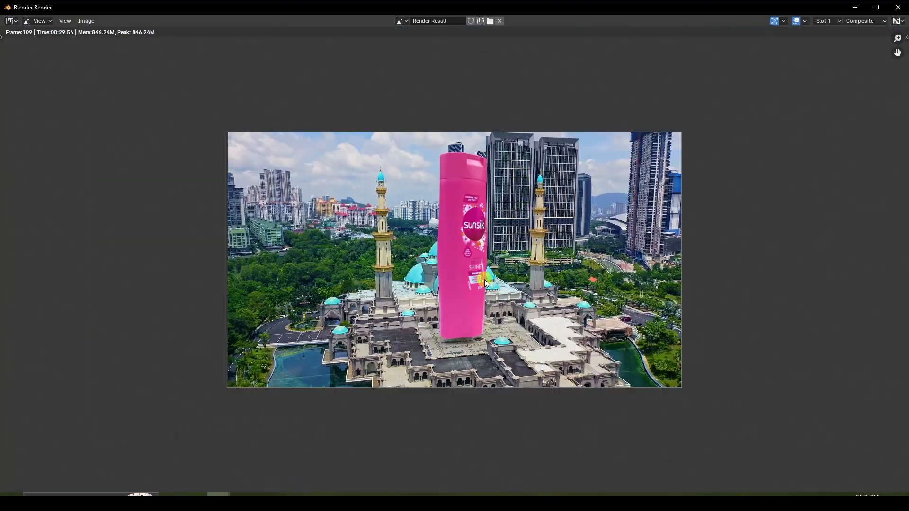
{"action": "scroll", "coordinate": [471, 261], "scroll_direction": "up", "scroll_amount": 3}
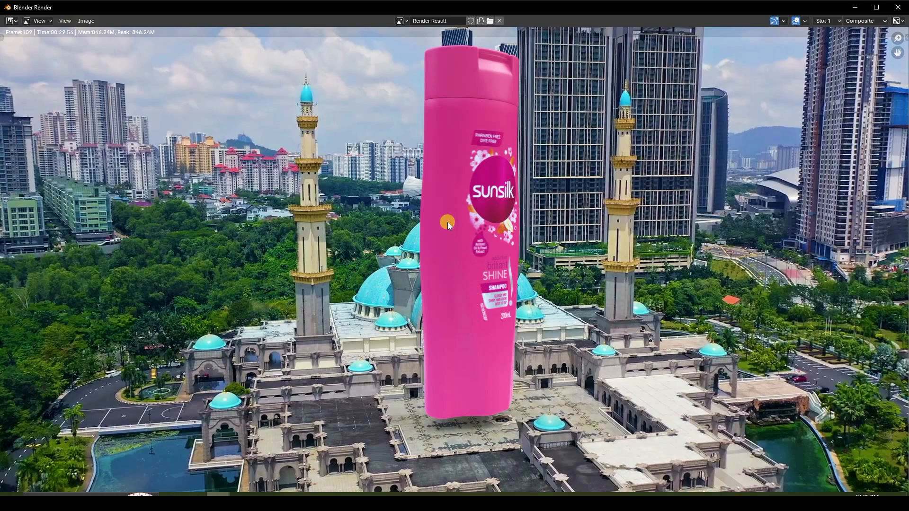
{"action": "scroll", "coordinate": [463, 268], "scroll_direction": "down", "scroll_amount": 4}
{"action": "scroll", "coordinate": [483, 306], "scroll_direction": "up", "scroll_amount": 2}
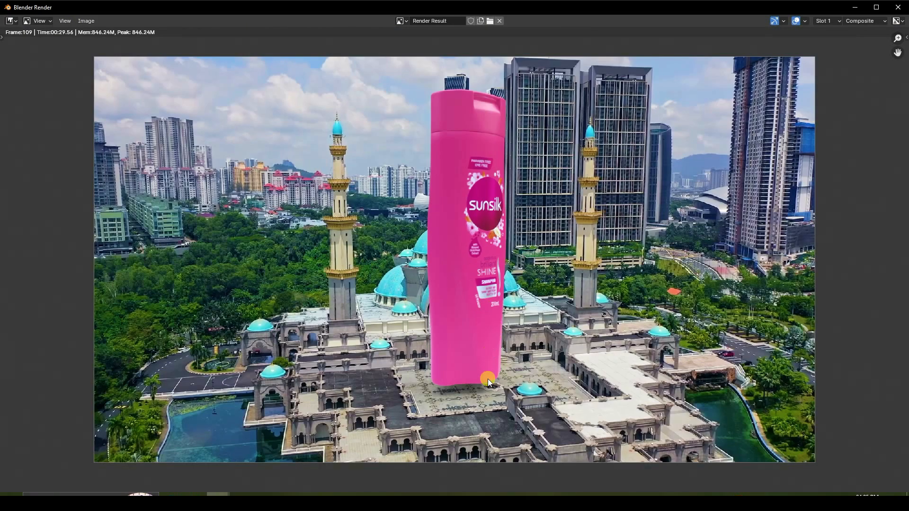
{"action": "scroll", "coordinate": [488, 382], "scroll_direction": "up", "scroll_amount": 1}
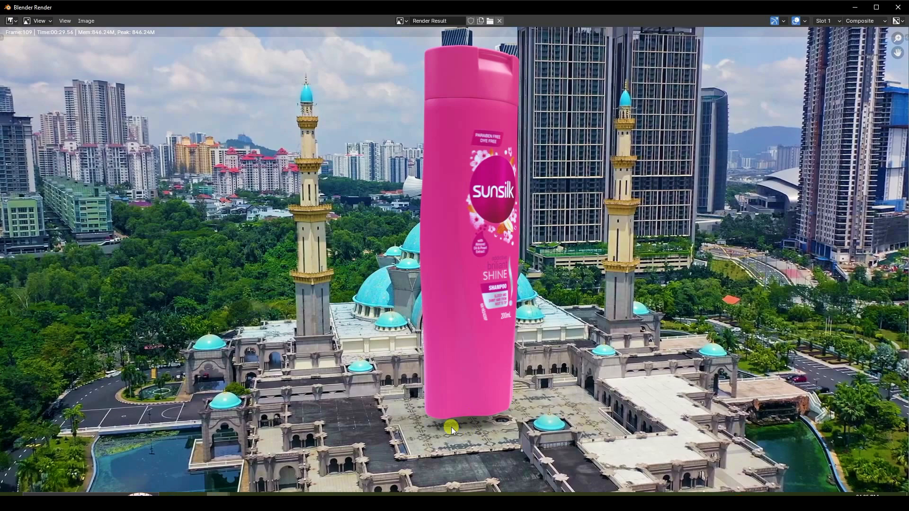
{"action": "left_click", "coordinate": [898, 8]}
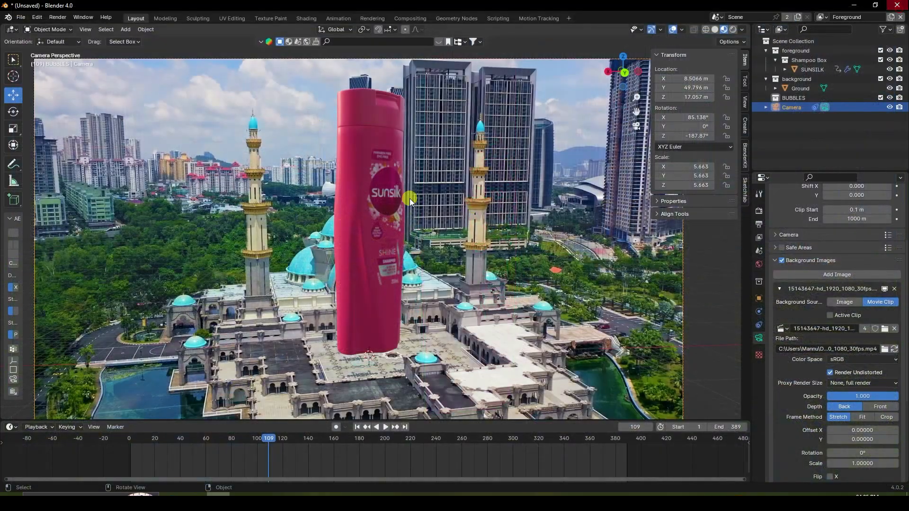
- Return to frame 1 and add a Sun light to the Shampoo Box collection
{"action": "left_click", "coordinate": [358, 427]}
{"action": "left_click", "coordinate": [809, 144]}
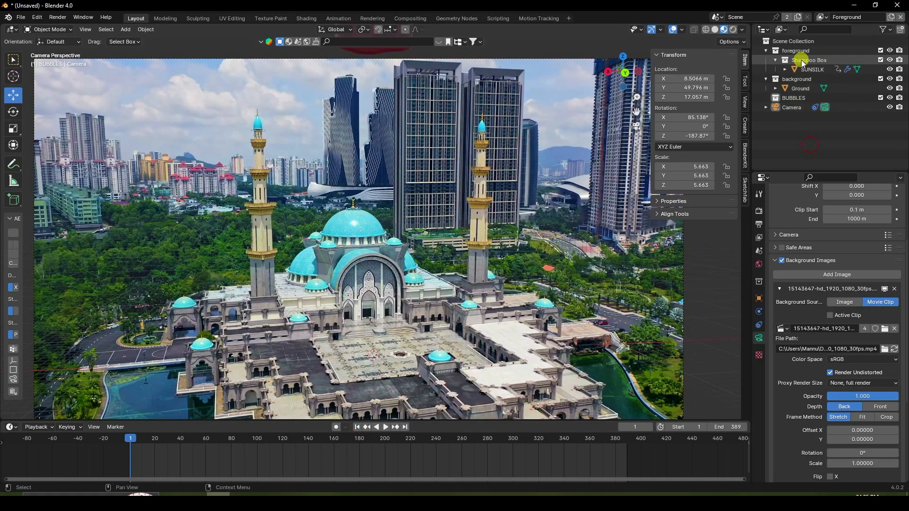
{"action": "left_click", "coordinate": [802, 61]}
{"action": "left_click", "coordinate": [127, 28]}
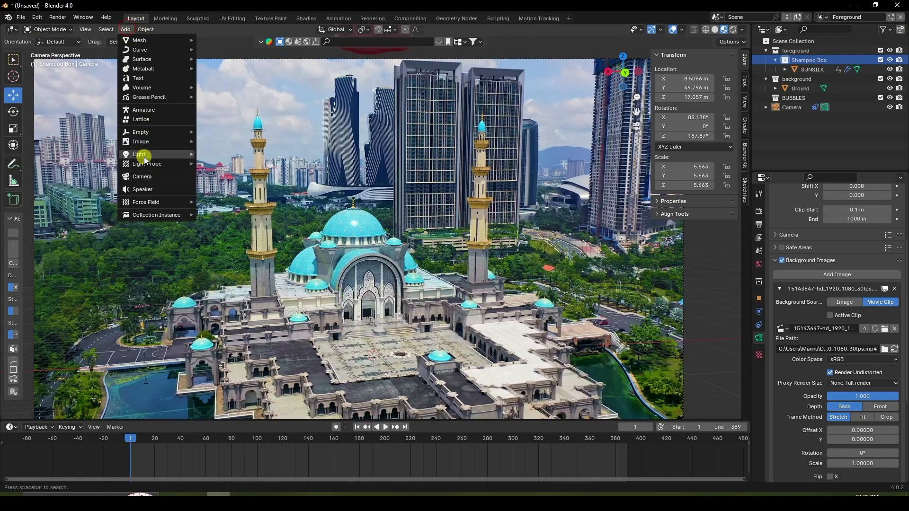
{"action": "mouse_move", "coordinate": [142, 154]}
{"action": "left_click", "coordinate": [234, 164]}
{"action": "scroll", "coordinate": [356, 286], "scroll_direction": "down", "scroll_amount": 3}
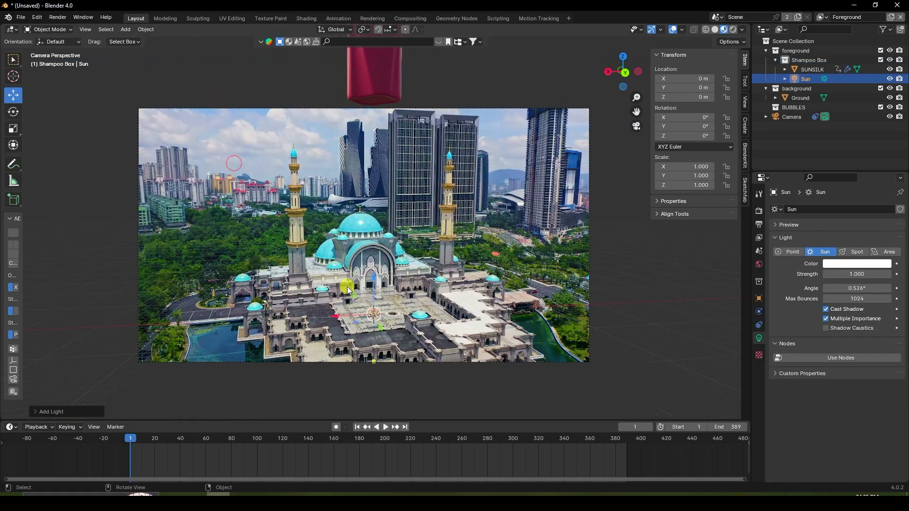
- In solid shading, move the Sun light beside and above the ground plane, to about X -31.5 m and Z 40.8 m
{"action": "mouse_move", "coordinate": [356, 284]}
{"action": "middle_mouse_down"}
{"action": "mouse_move", "coordinate": [361, 299]}
{"action": "mouse_move", "coordinate": [368, 261]}
{"action": "middle_mouse_up"}
{"action": "left_click", "coordinate": [715, 30]}
{"action": "scroll", "coordinate": [351, 285], "scroll_direction": "down", "scroll_amount": 3}
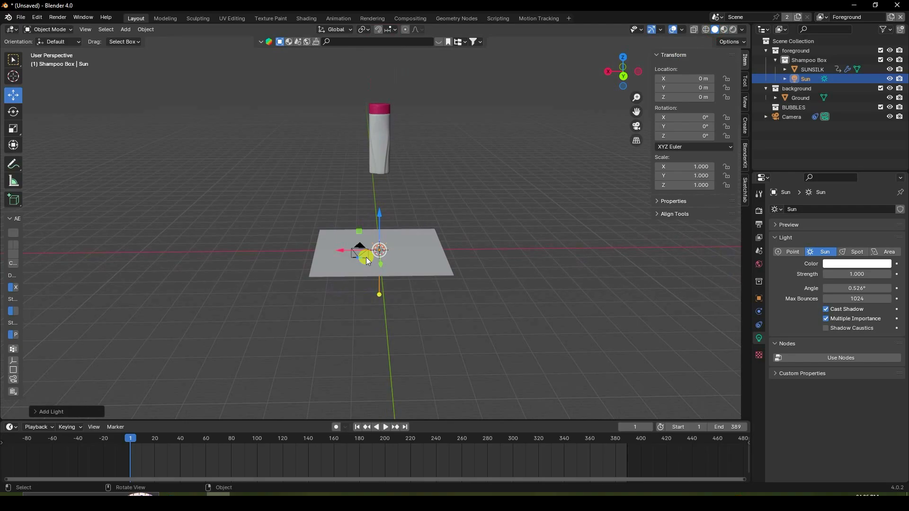
{"action": "left_click_drag", "start_coordinate": [337, 251], "coordinate": [421, 246]}
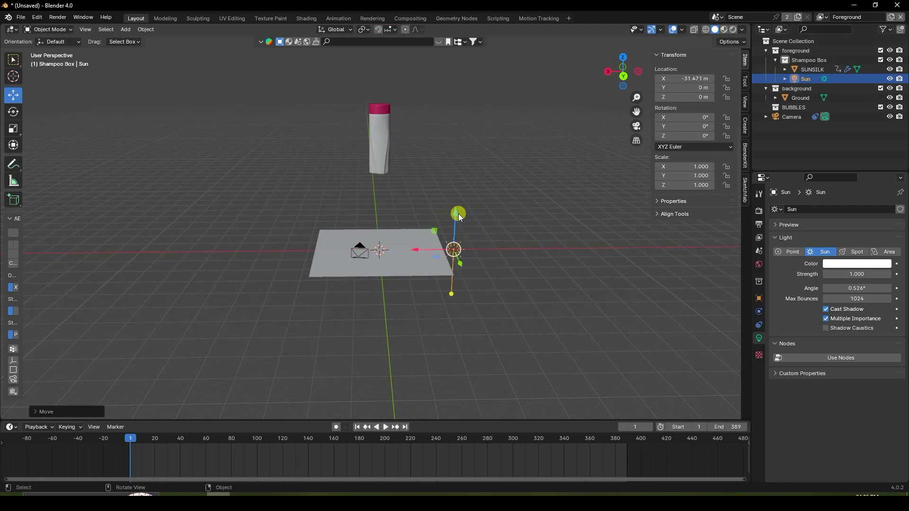
{"action": "left_click_drag", "start_coordinate": [460, 217], "coordinate": [431, 176]}
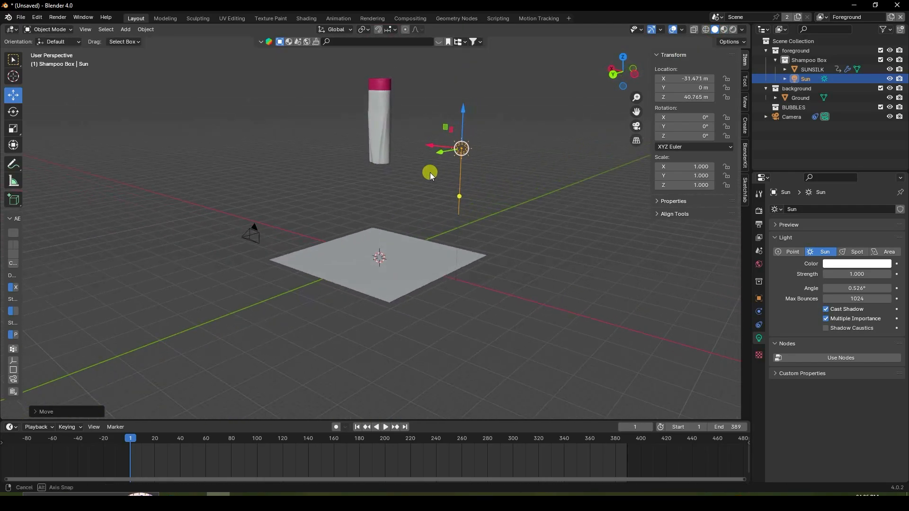
{"action": "middle_click_drag", "start_coordinate": [430, 172], "coordinate": [417, 208]}
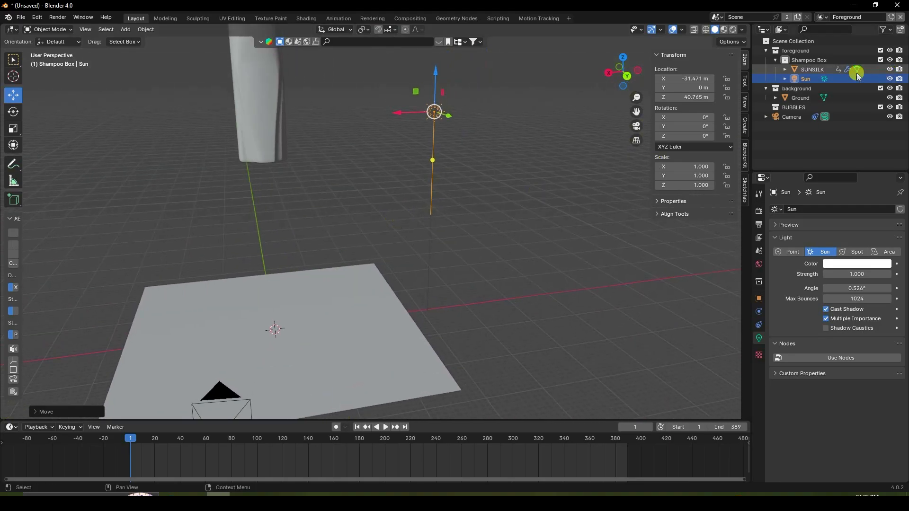
- Rotate the Sun light about -24° around the Y axis so that it aims toward the ground plane
{"action": "left_click", "coordinate": [806, 79]}
{"action": "left_click", "coordinate": [13, 111]}
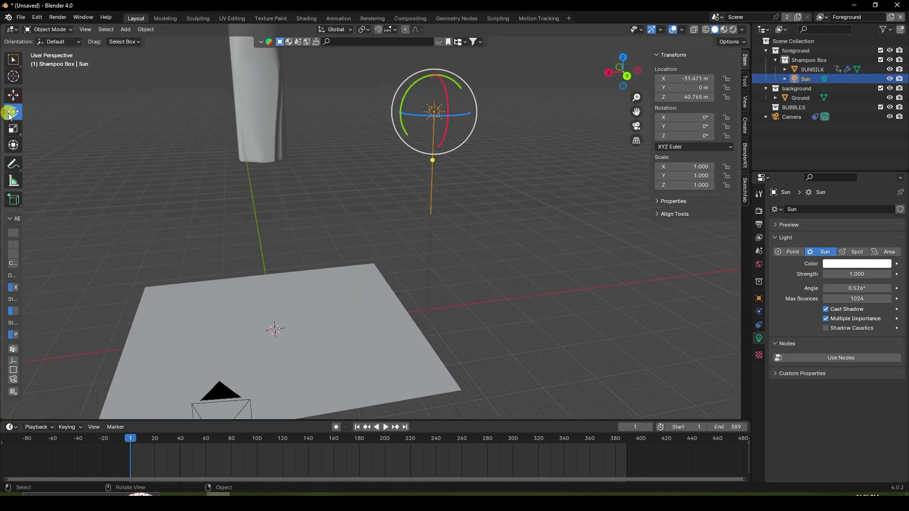
{"action": "left_click_drag", "start_coordinate": [411, 87], "coordinate": [425, 78]}
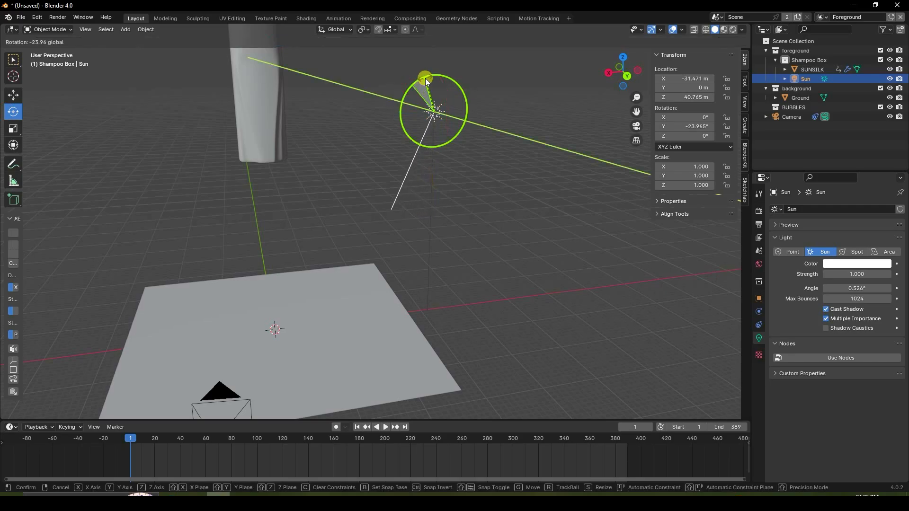
{"action": "left_click", "coordinate": [11, 96]}
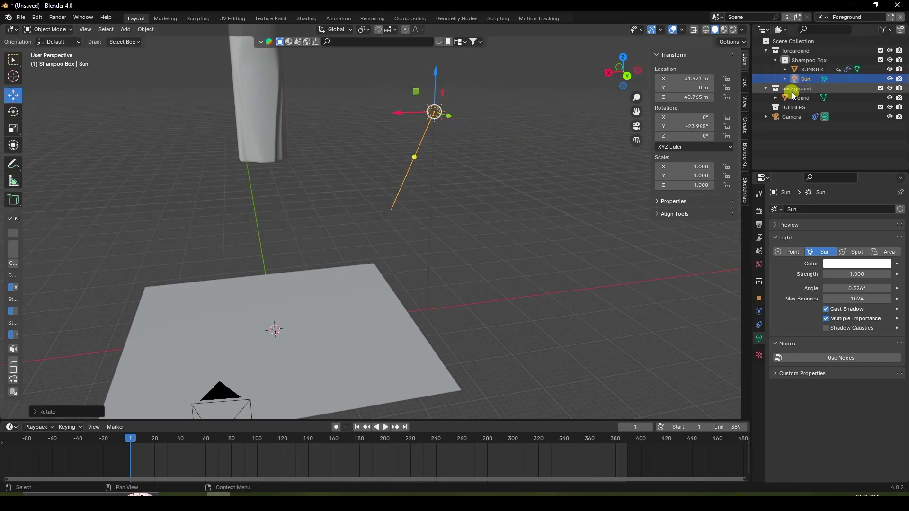
- Set the Sun light's strength to 1.5 and its angle to 20°
{"action": "type", "text": "5"}
{"action": "key", "text": "Return"}
{"action": "left_click", "coordinate": [860, 290]}
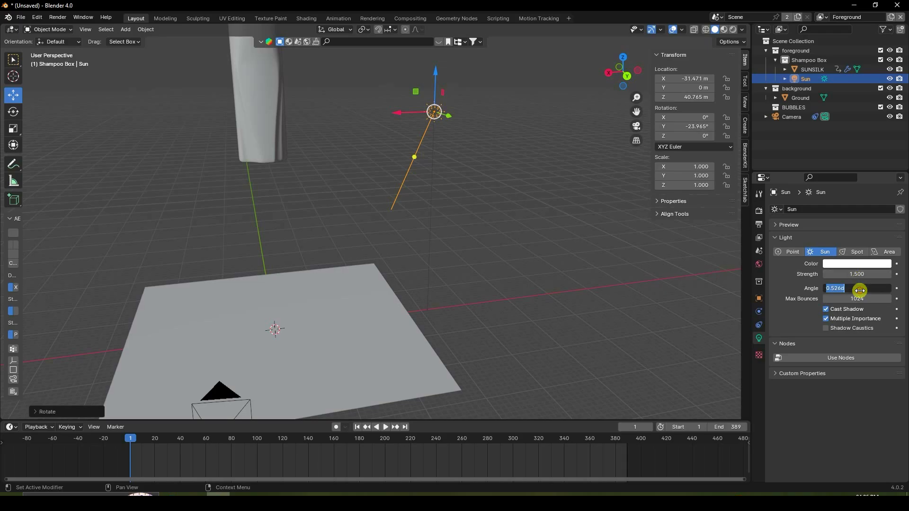
{"action": "left_click", "coordinate": [788, 290]}
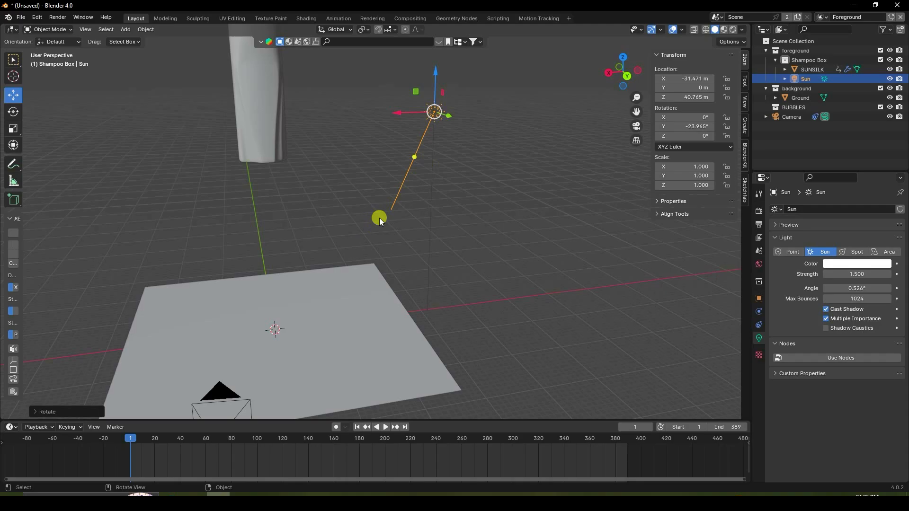
{"action": "left_click", "coordinate": [861, 289]}
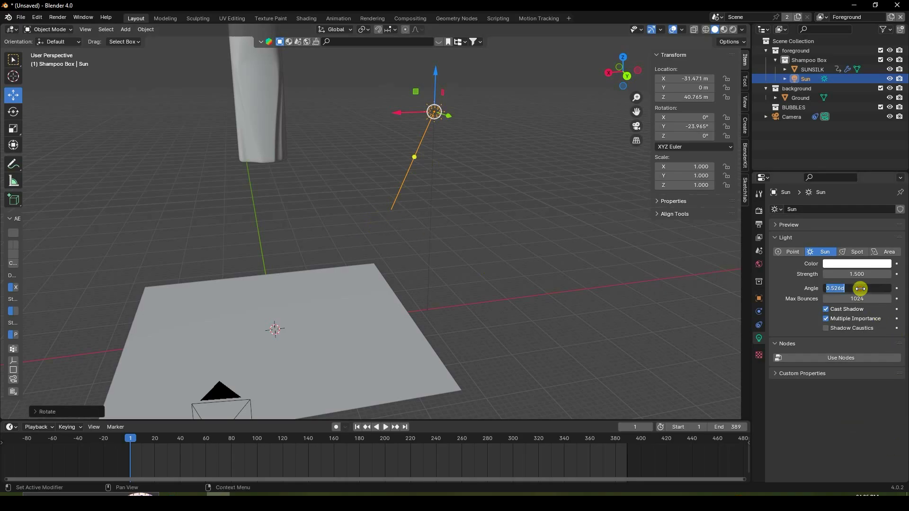
{"action": "key", "text": "Return"}
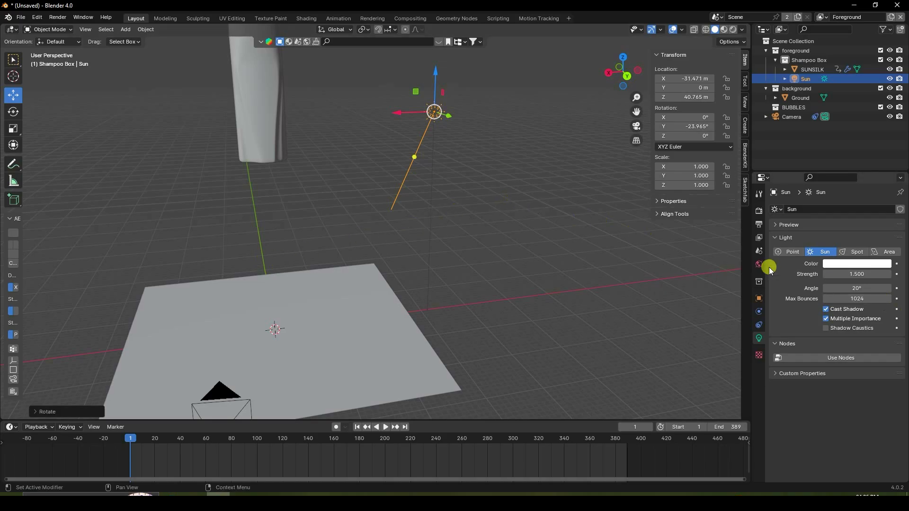
- Play the animation to check the bottle's drop in relation to the Sun light and ground plane
{"action": "middle_click_drag", "start_coordinate": [328, 274], "coordinate": [385, 311]}
{"action": "left_click", "coordinate": [385, 428]}
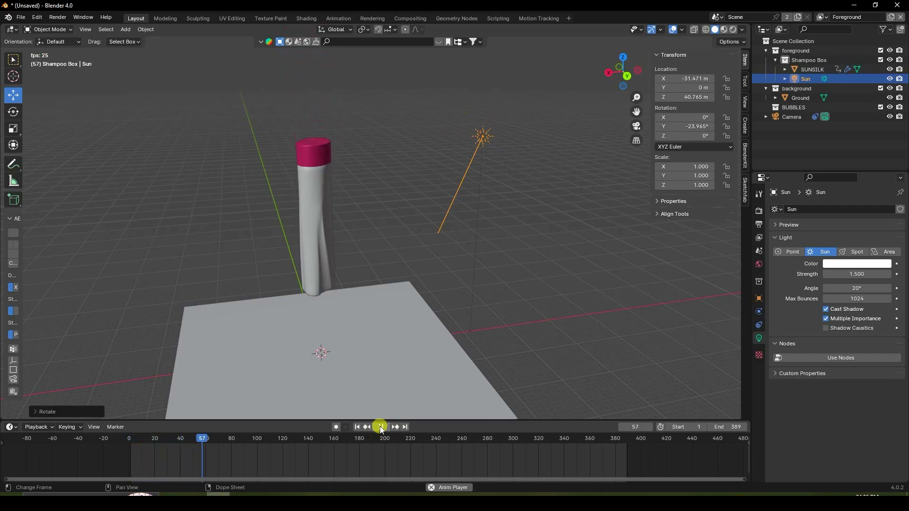
- Look through the camera in Material Preview shading and play the animation up to frame 105
{"action": "left_click", "coordinate": [381, 427]}
{"action": "key", "text": "KP_Decimal"}
{"action": "key", "text": "KP_0"}
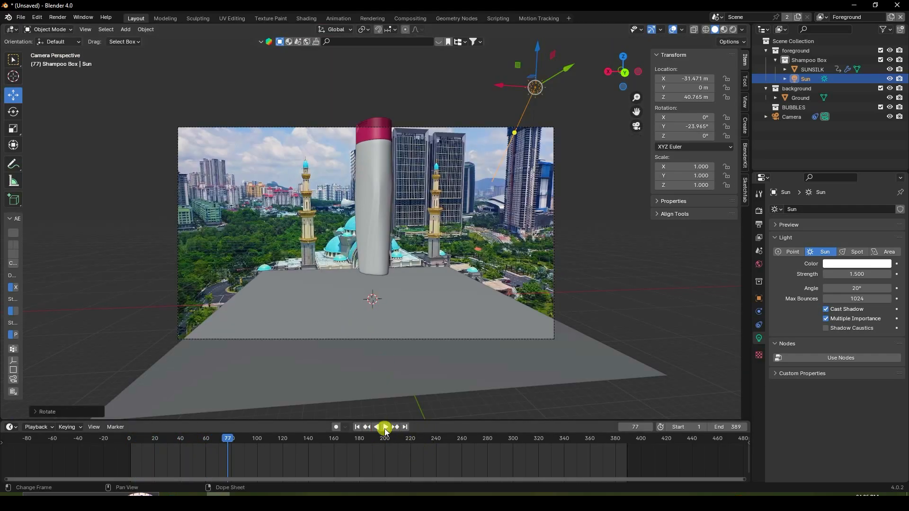
{"action": "left_click", "coordinate": [724, 29]}
{"action": "scroll", "coordinate": [396, 176], "scroll_direction": "up", "scroll_amount": 2}
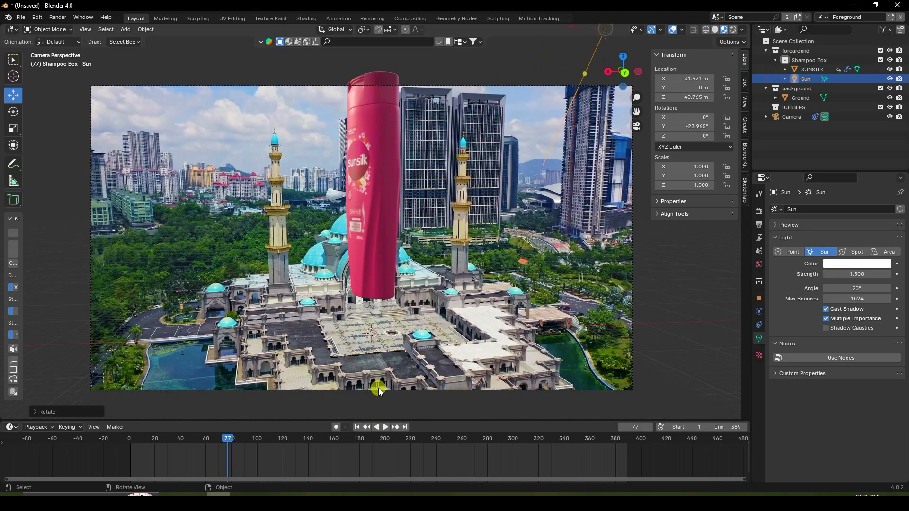
{"action": "left_click", "coordinate": [385, 427]}
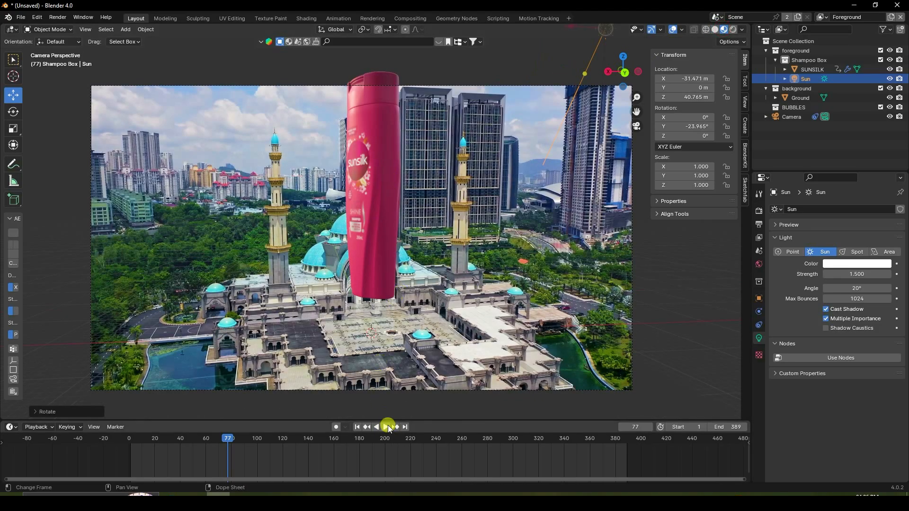
{"action": "left_click", "coordinate": [381, 426]}
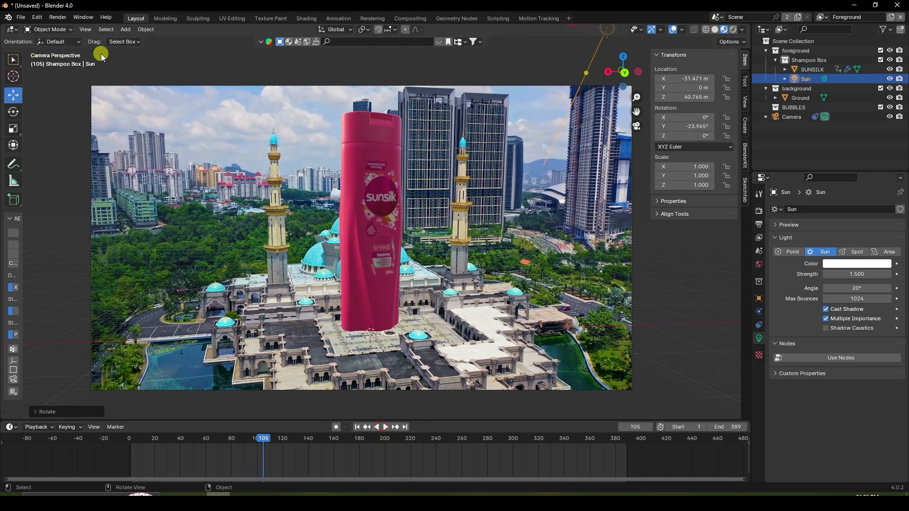
- Render the current frame as an image, inspect the shampoo bottle in the result, and close the render window
{"action": "left_click", "coordinate": [58, 17]}
{"action": "left_click", "coordinate": [66, 27]}
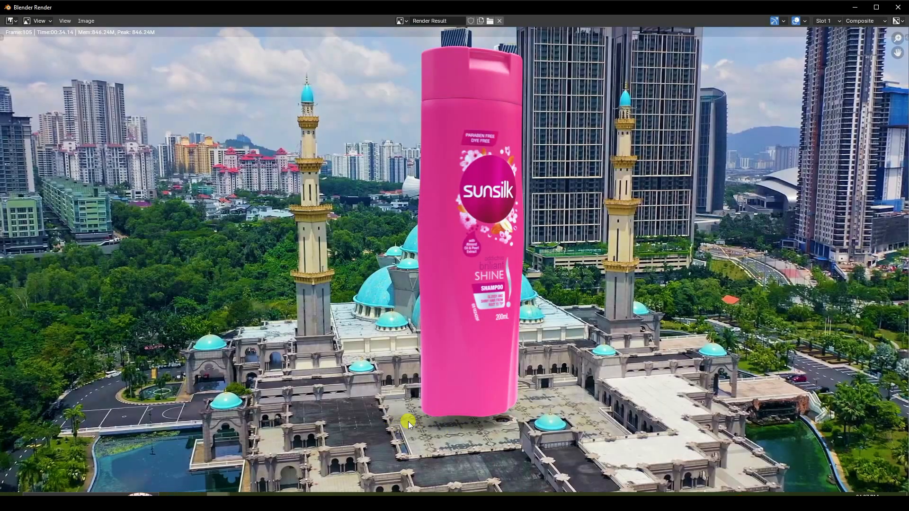
{"action": "scroll", "coordinate": [425, 371], "scroll_direction": "down", "scroll_amount": 2}
{"action": "scroll", "coordinate": [425, 371], "scroll_direction": "up", "scroll_amount": 3}
{"action": "scroll", "coordinate": [424, 371], "scroll_direction": "down", "scroll_amount": 2}
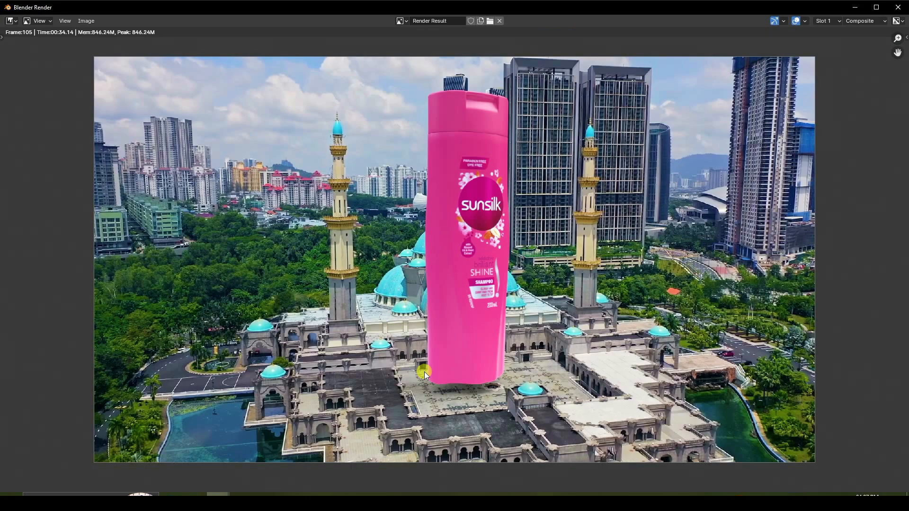
{"action": "scroll", "coordinate": [506, 322], "scroll_direction": "up", "scroll_amount": 1}
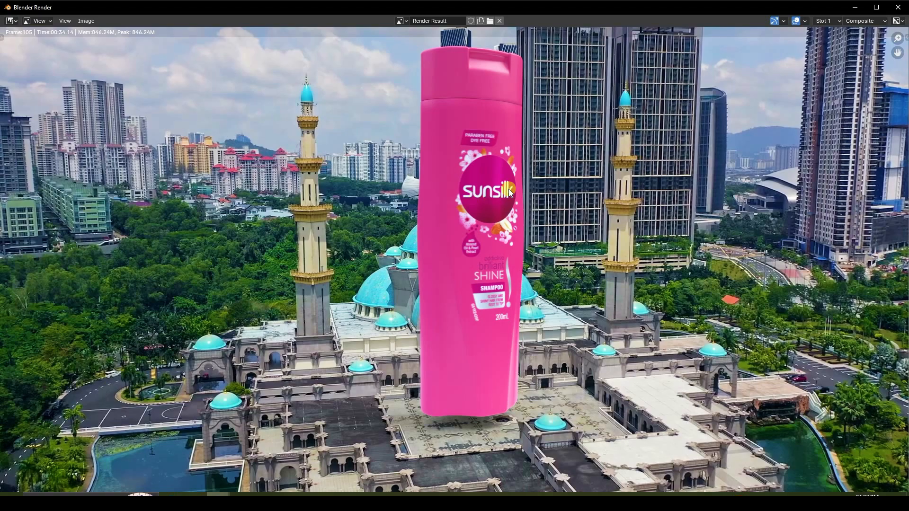
{"action": "left_click", "coordinate": [898, 7]}
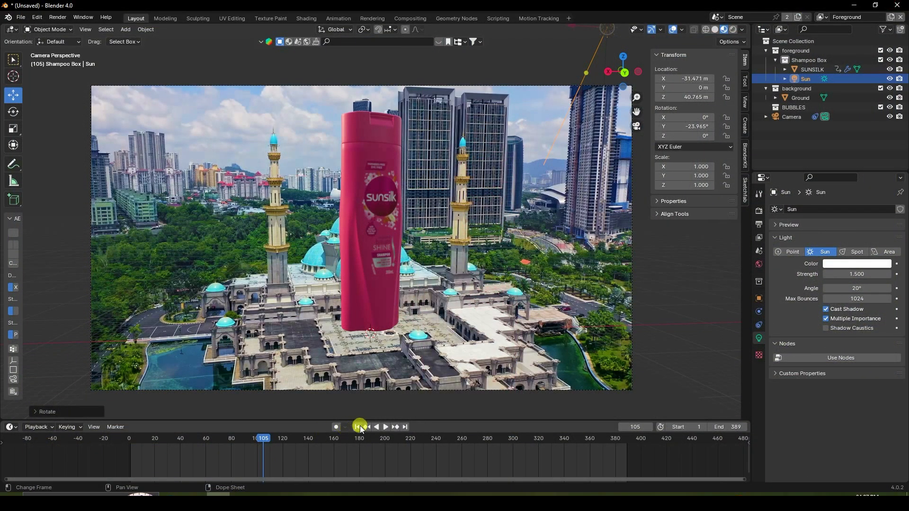
- Add an ico sphere mesh to the BUBBLES collection
{"action": "left_click", "coordinate": [125, 29]}
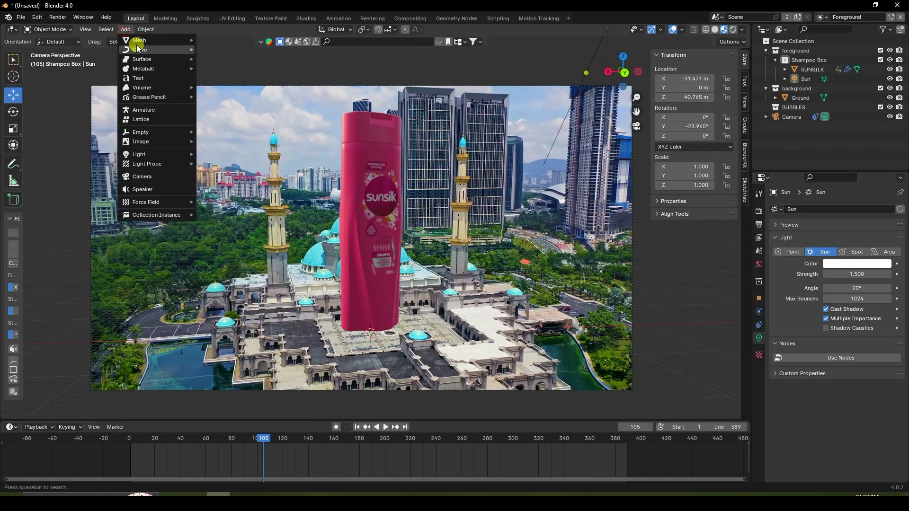
{"action": "left_click", "coordinate": [793, 108]}
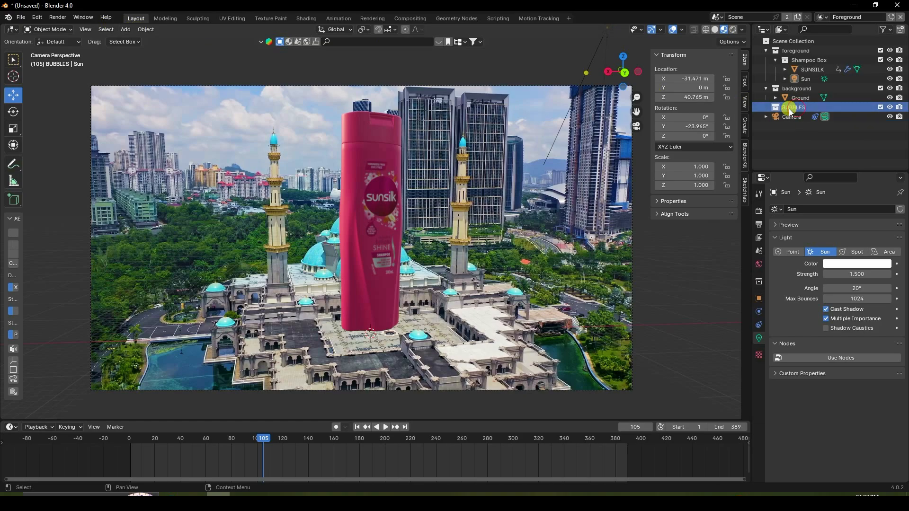
{"action": "left_click", "coordinate": [134, 31]}
{"action": "mouse_move", "coordinate": [127, 27]}
{"action": "mouse_move", "coordinate": [150, 41]}
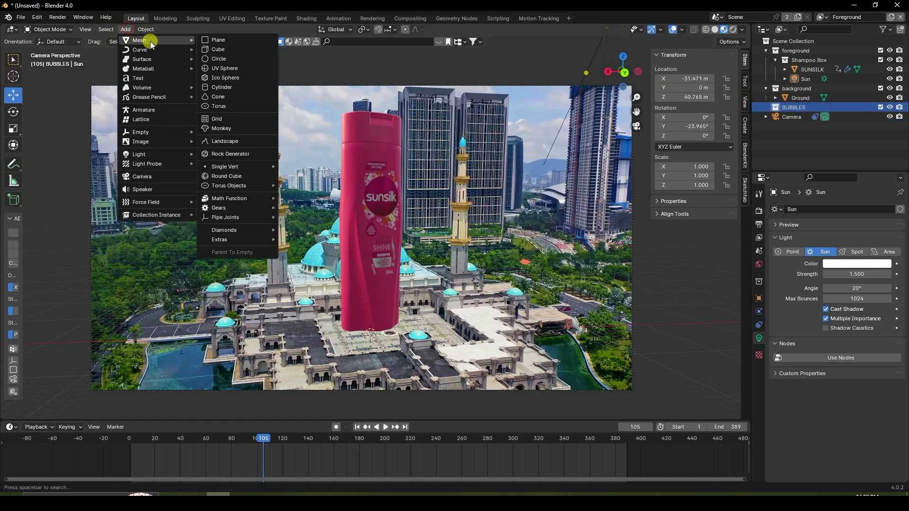
{"action": "left_click", "coordinate": [229, 77]}
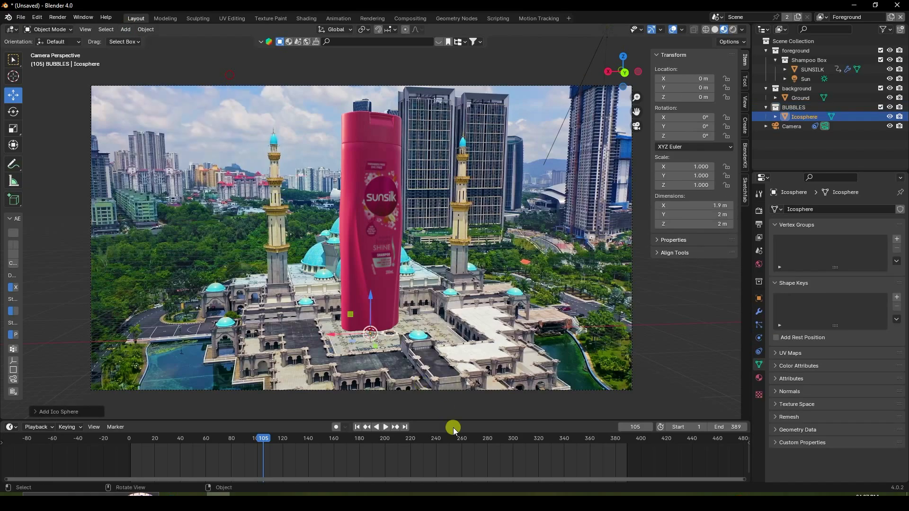
- Raise the ico sphere to about 11 m in Z and scale it up to about 2.5
{"action": "key", "text": "g"}
{"action": "key", "text": "z"}
{"action": "left_click", "coordinate": [347, 223]}
{"action": "key", "text": "s"}
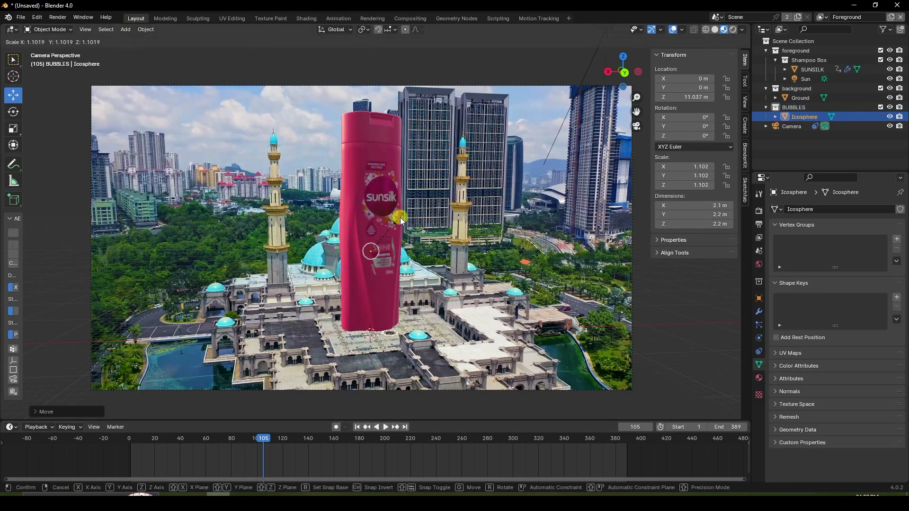
{"action": "left_click", "coordinate": [369, 251]}
{"action": "middle_click_drag", "start_coordinate": [339, 267], "coordinate": [458, 277], "text": "shift"}
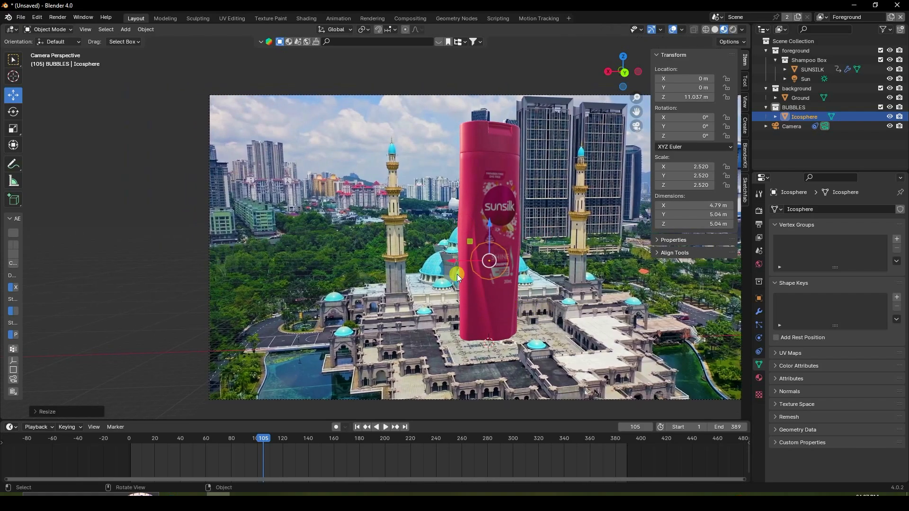
- Move the ico sphere along X to about 38.6 m, outside the camera frame, and return the timeline to frame 1
{"action": "key", "text": "g"}
{"action": "key", "text": "x"}
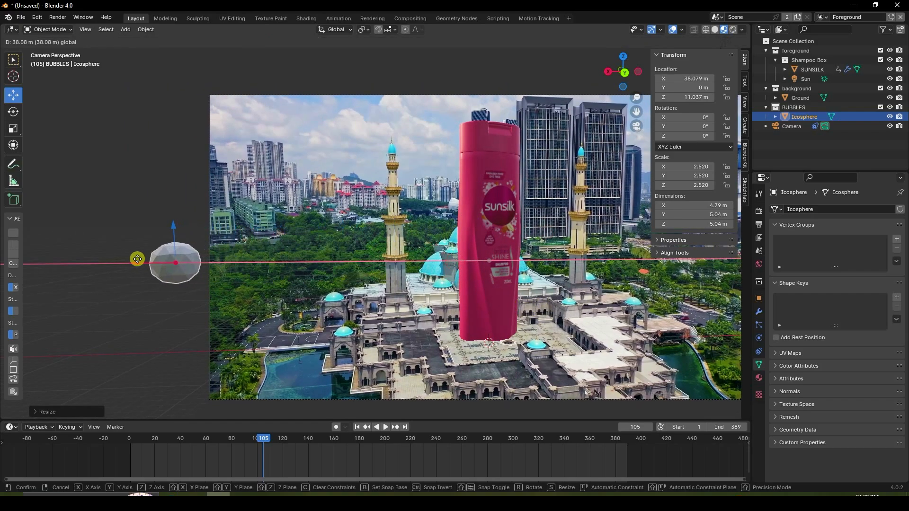
{"action": "left_click", "coordinate": [127, 260]}
{"action": "middle_click_drag", "start_coordinate": [272, 294], "coordinate": [223, 278], "text": "shift"}
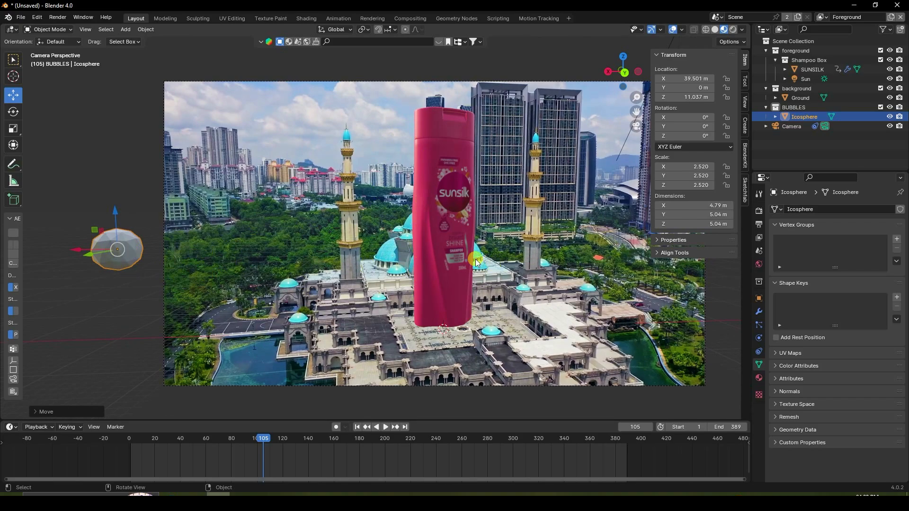
{"action": "left_click", "coordinate": [356, 427]}
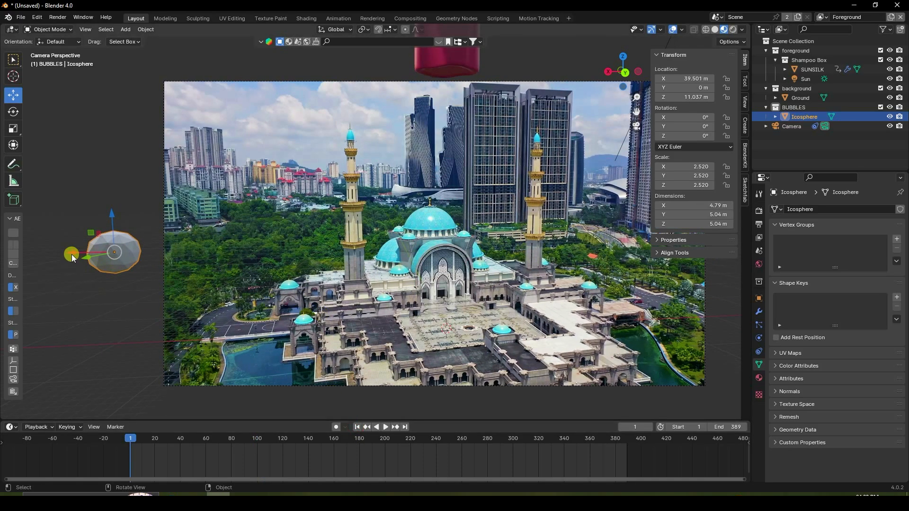
{"action": "left_click_drag", "start_coordinate": [73, 257], "coordinate": [83, 254]}
- Leave the camera view, switch to Solid shading and bring the ico sphere into close view
{"action": "key", "text": "KP_0"}
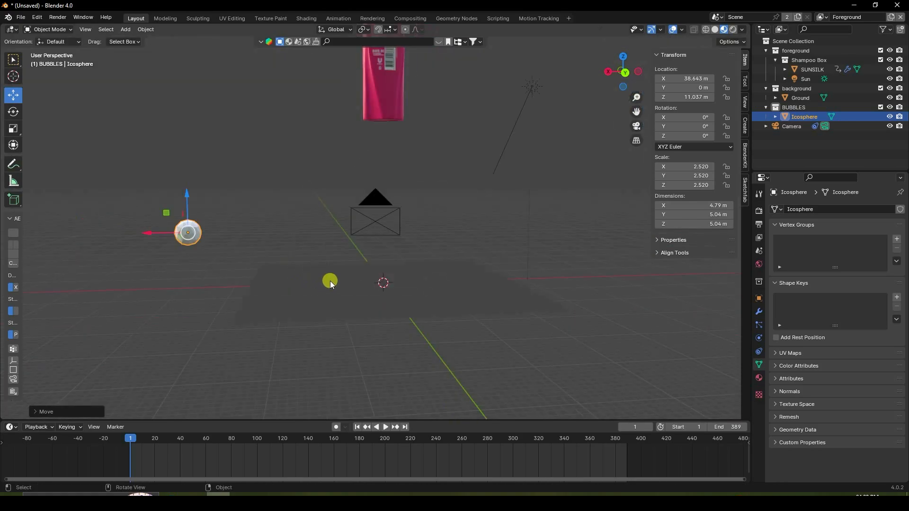
{"action": "left_click", "coordinate": [715, 30]}
{"action": "scroll", "coordinate": [234, 270], "scroll_direction": "up", "scroll_amount": 3}
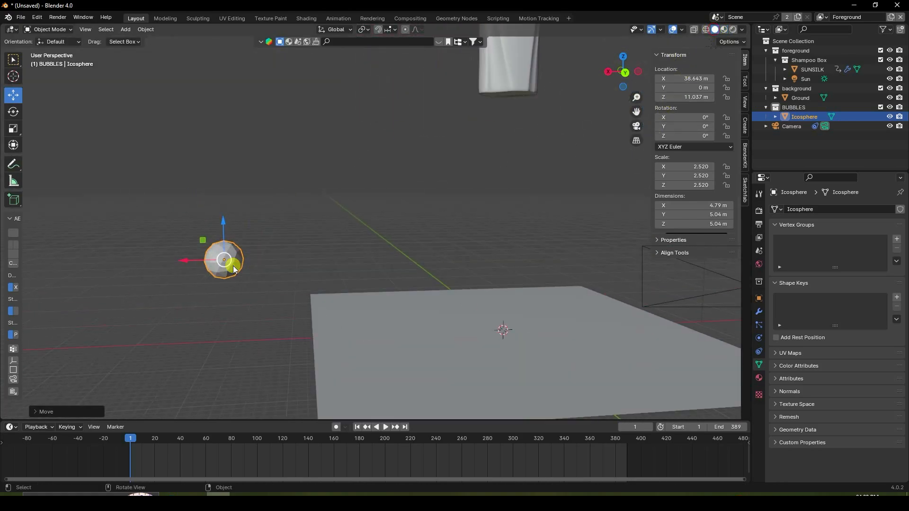
{"action": "scroll", "coordinate": [234, 270], "scroll_direction": "up", "scroll_amount": 2}
{"action": "middle_click_drag", "start_coordinate": [271, 359], "coordinate": [497, 284], "text": "shift"}
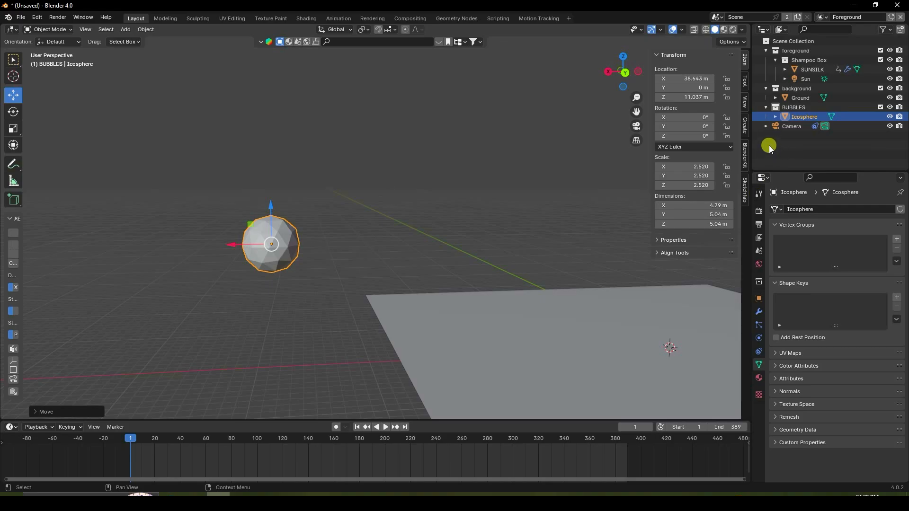
- Paste three copies of the ico sphere and place them around the original in the XZ plane
{"action": "left_click", "coordinate": [801, 118]}
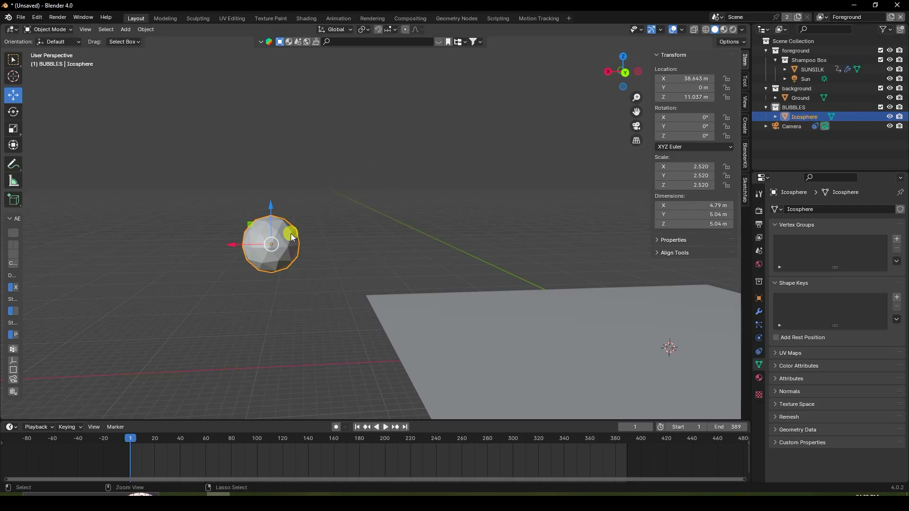
{"action": "key", "text": "ctrl+c"}
{"action": "key", "text": "ctrl+v"}
{"action": "key", "text": "g"}
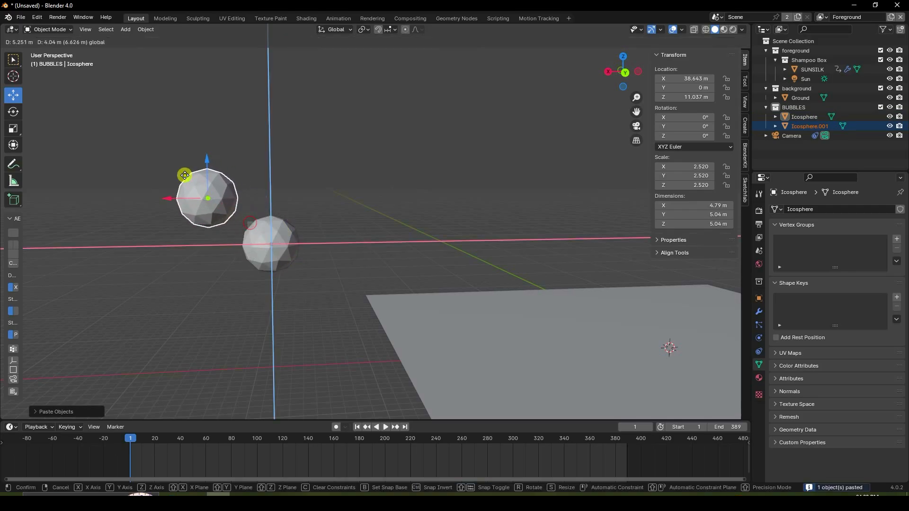
{"action": "left_click", "coordinate": [185, 175]}
{"action": "key", "text": "ctrl+c"}
{"action": "key", "text": "ctrl+v"}
{"action": "key", "text": "g"}
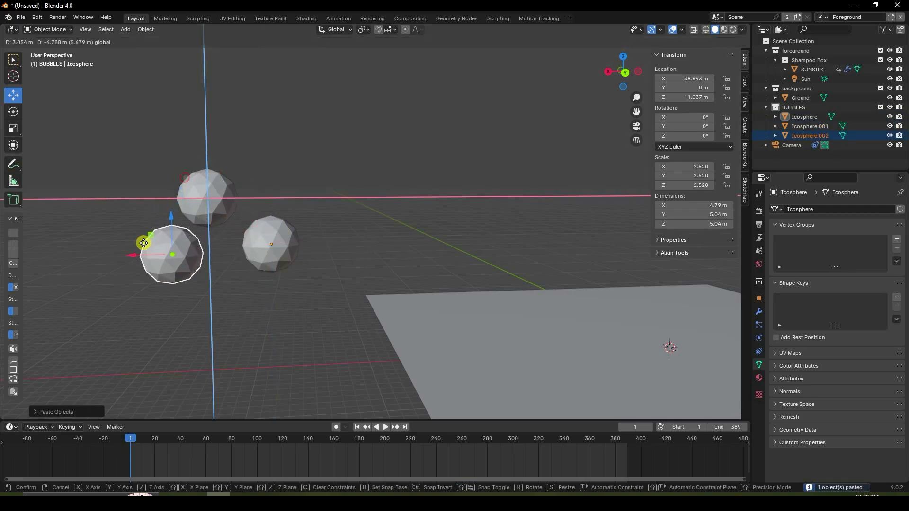
{"action": "left_click", "coordinate": [139, 251]}
{"action": "key", "text": "ctrl+c"}
{"action": "key", "text": "ctrl+v"}
{"action": "key", "text": "g"}
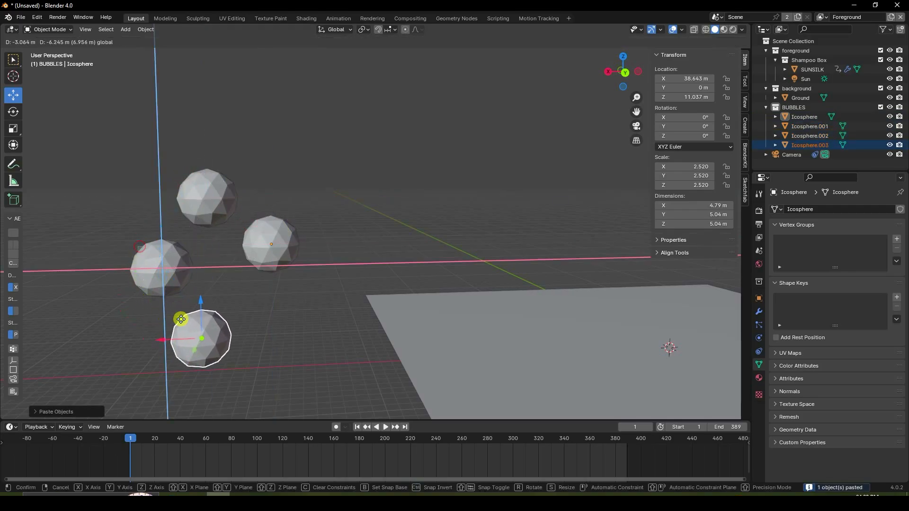
{"action": "left_click", "coordinate": [180, 320]}
{"action": "middle_click_drag", "start_coordinate": [301, 260], "coordinate": [357, 237], "text": "shift"}
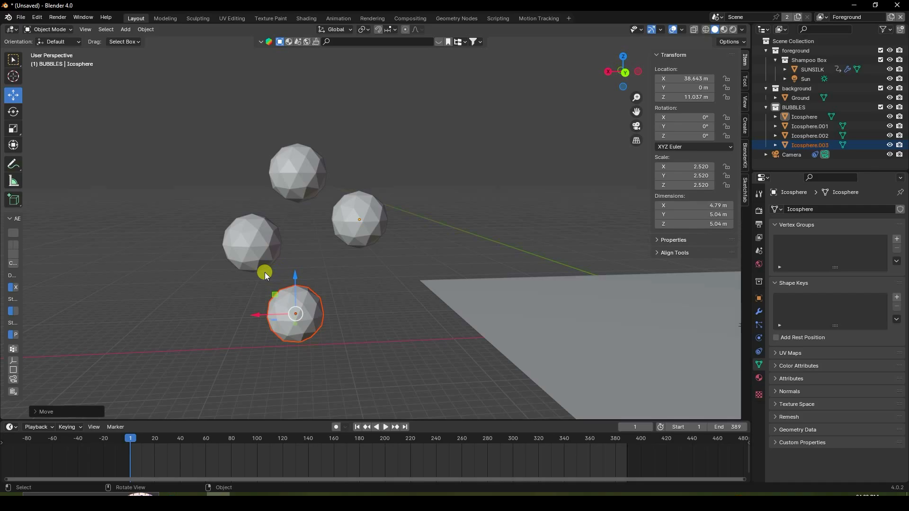
- Delete the three pasted ico spheres, keeping only the original
{"action": "left_click", "coordinate": [350, 308]}
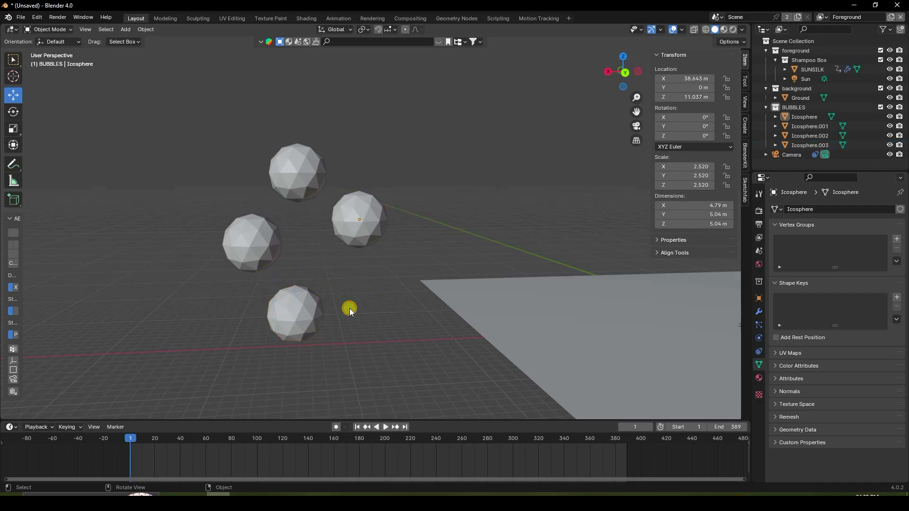
{"action": "left_click", "coordinate": [308, 316]}
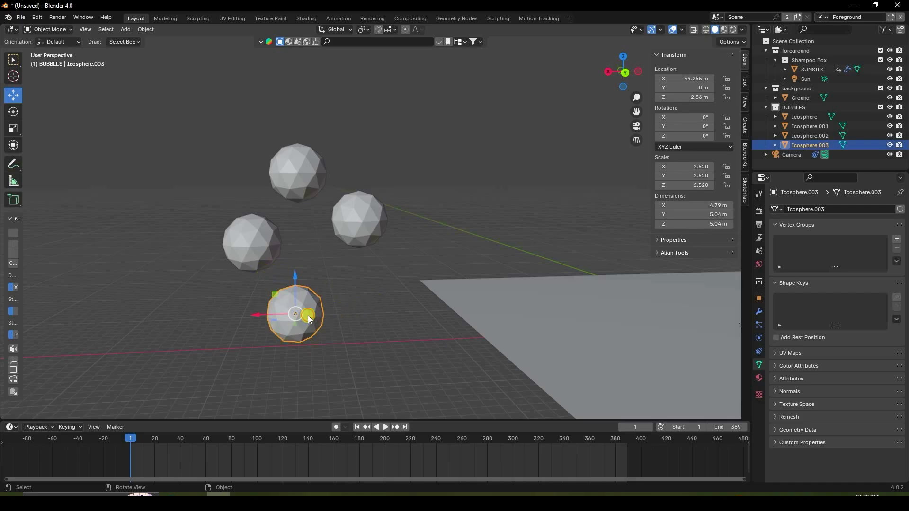
{"action": "left_click", "coordinate": [243, 246]}
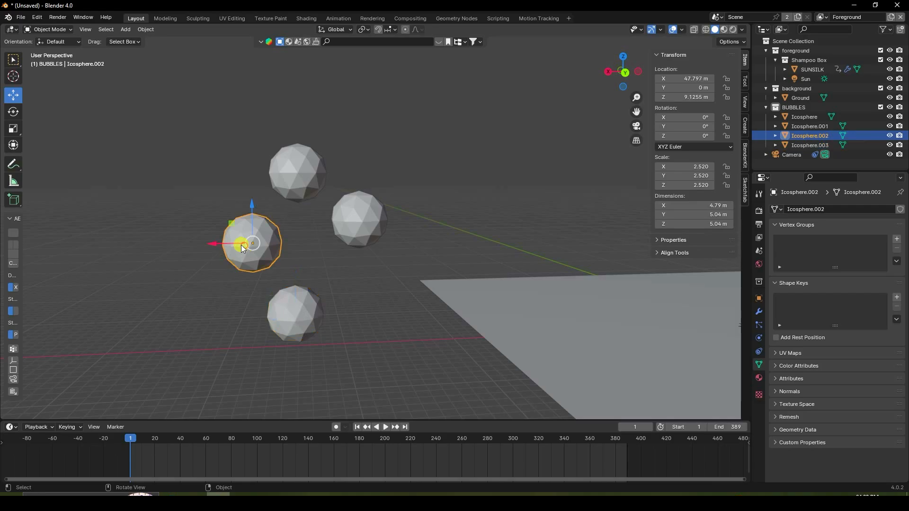
{"action": "key", "text": "Delete"}
{"action": "left_click", "coordinate": [294, 321]}
{"action": "key", "text": "Delete"}
{"action": "left_click", "coordinate": [307, 176]}
{"action": "key", "text": "Delete"}
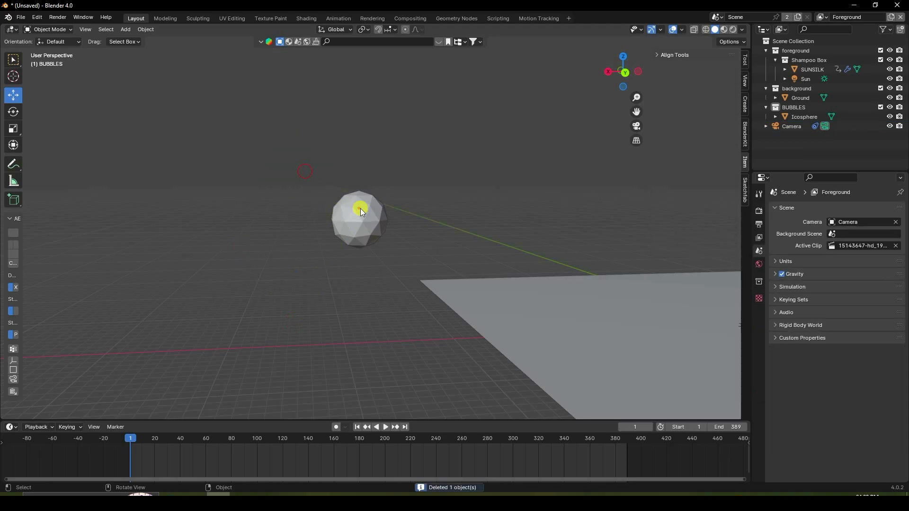
- Select the original ico sphere and switch it to Edit Mode with its whole mesh framed
{"action": "left_click", "coordinate": [360, 208]}
{"action": "scroll", "coordinate": [382, 193], "scroll_direction": "up", "scroll_amount": 4}
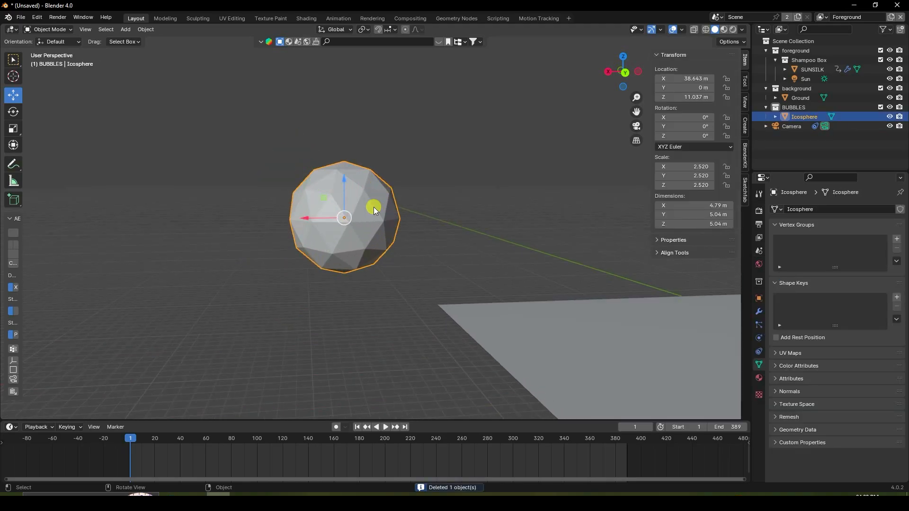
{"action": "key", "text": "KP_1"}
{"action": "scroll", "coordinate": [373, 227], "scroll_direction": "down", "scroll_amount": 5}
{"action": "scroll", "coordinate": [398, 222], "scroll_direction": "up", "scroll_amount": 4}
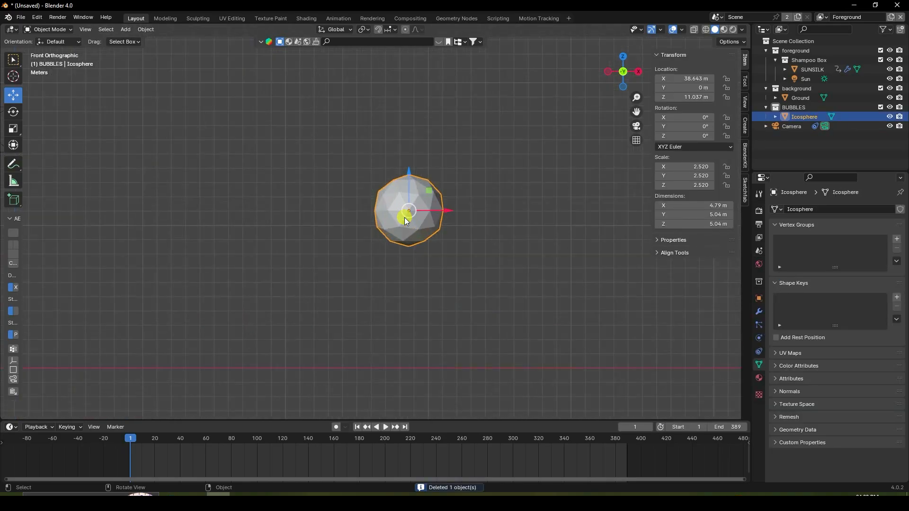
{"action": "scroll", "coordinate": [434, 233], "scroll_direction": "up", "scroll_amount": 2}
{"action": "middle_click_drag", "start_coordinate": [449, 240], "coordinate": [360, 255], "text": "shift"}
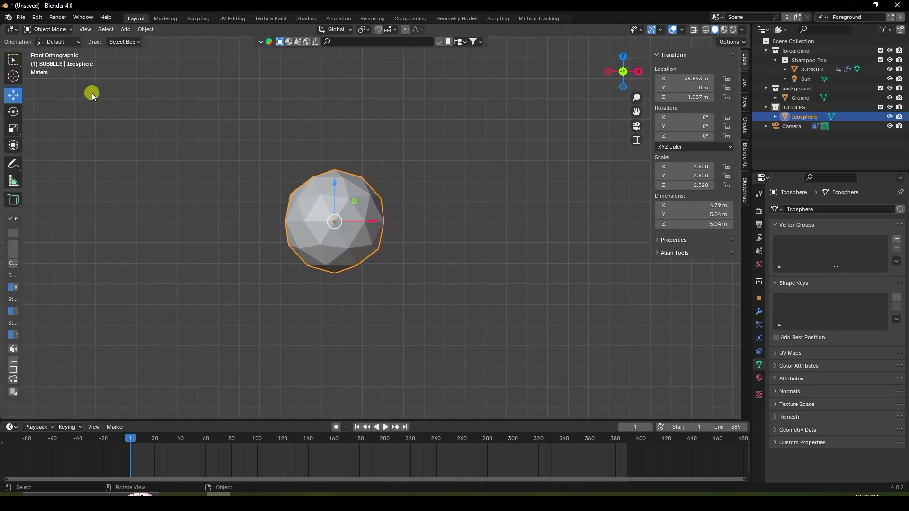
{"action": "left_click", "coordinate": [52, 30]}
{"action": "left_click", "coordinate": [51, 48]}
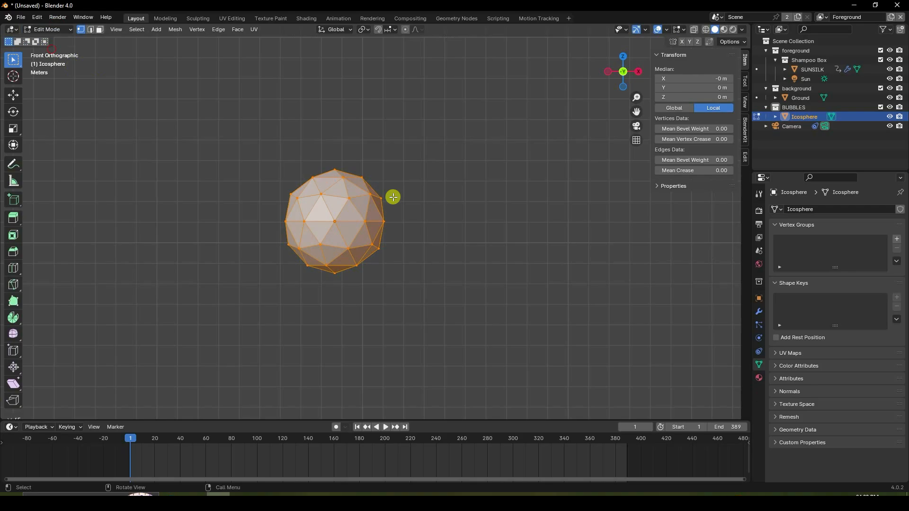
{"action": "middle_click_drag", "start_coordinate": [397, 199], "coordinate": [331, 142]}
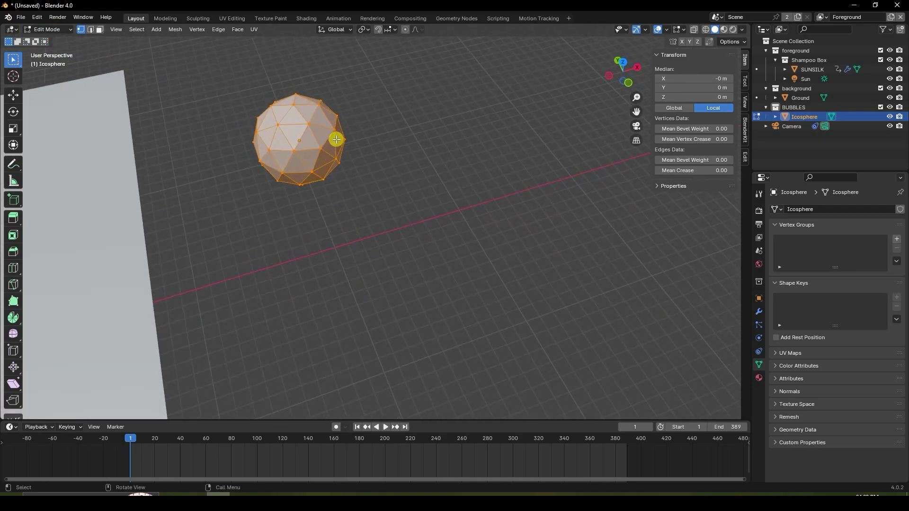
{"action": "key", "text": "KP_Decimal"}
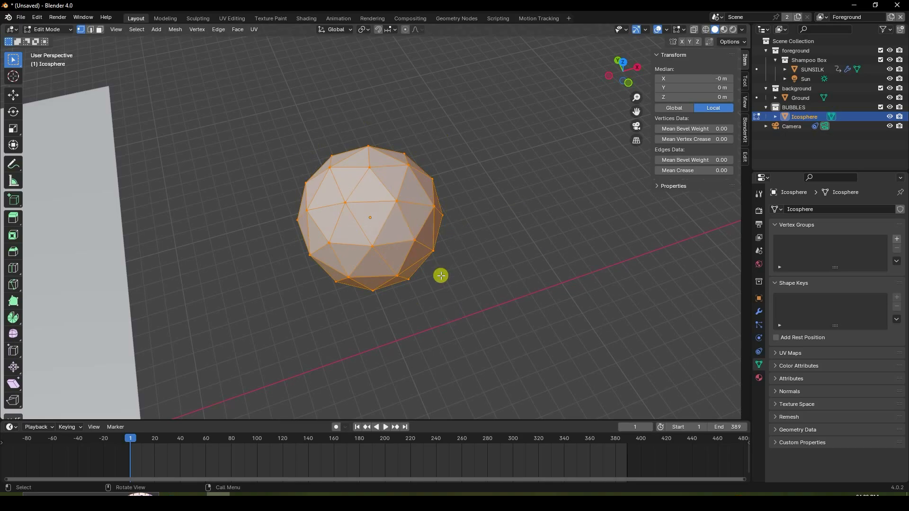
- In front view, duplicate the sphere mesh twice, placing one copy on its +X side and one above at about X 0.6 m, Z 2.8 m
{"action": "key", "text": "KP_1"}
{"action": "scroll", "coordinate": [432, 263], "scroll_direction": "down", "scroll_amount": 3}
{"action": "middle_click_drag", "start_coordinate": [432, 263], "coordinate": [400, 249], "text": "shift"}
{"action": "scroll", "coordinate": [381, 222], "scroll_direction": "up", "scroll_amount": 3}
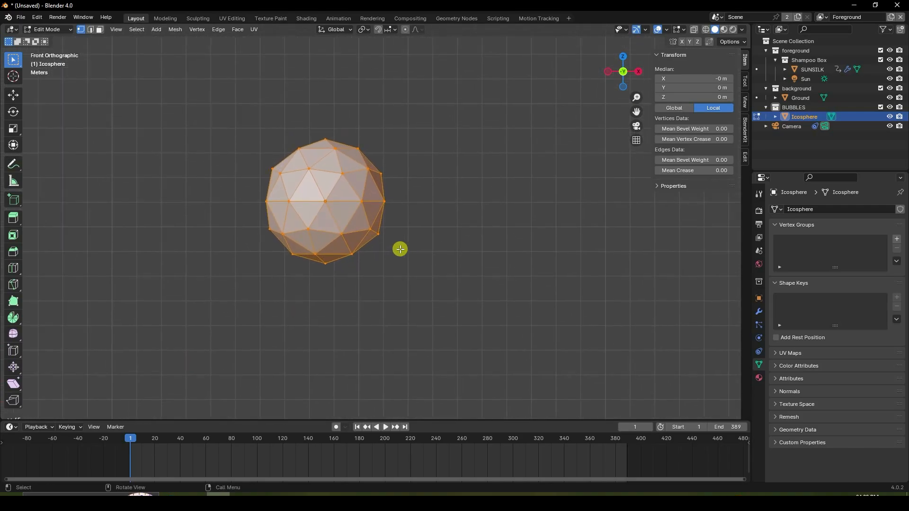
{"action": "key", "text": "shift+d"}
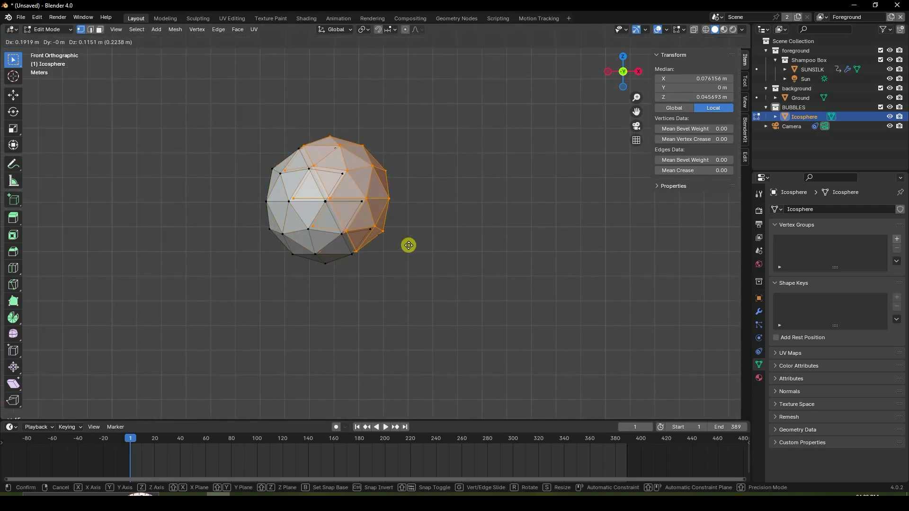
{"action": "left_click", "coordinate": [552, 217]}
{"action": "scroll", "coordinate": [441, 225], "scroll_direction": "down", "scroll_amount": 3}
{"action": "middle_click_drag", "start_coordinate": [441, 225], "coordinate": [413, 249], "text": "shift"}
{"action": "key", "text": "shift+d"}
{"action": "left_click", "coordinate": [368, 192]}
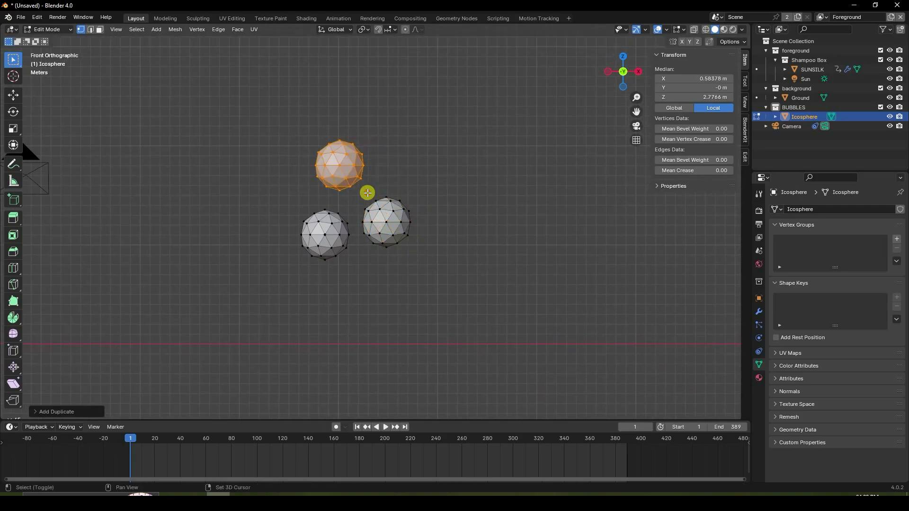
- Duplicate the sphere three more times around the cluster and shrink the last copy, placed lowest at about X 2.1 m, Z -2.5 m
{"action": "key", "text": "shift+d"}
{"action": "left_click", "coordinate": [455, 181]}
{"action": "key", "text": "shift+d"}
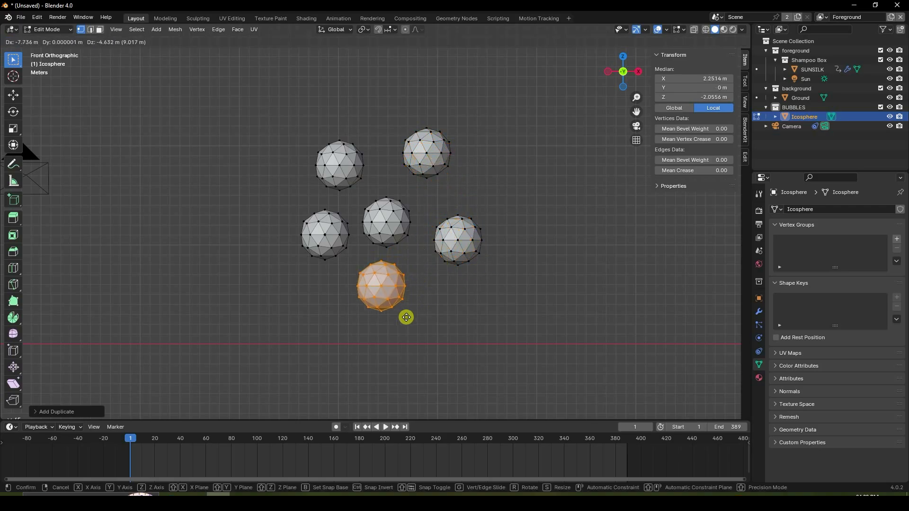
{"action": "left_click", "coordinate": [407, 324]}
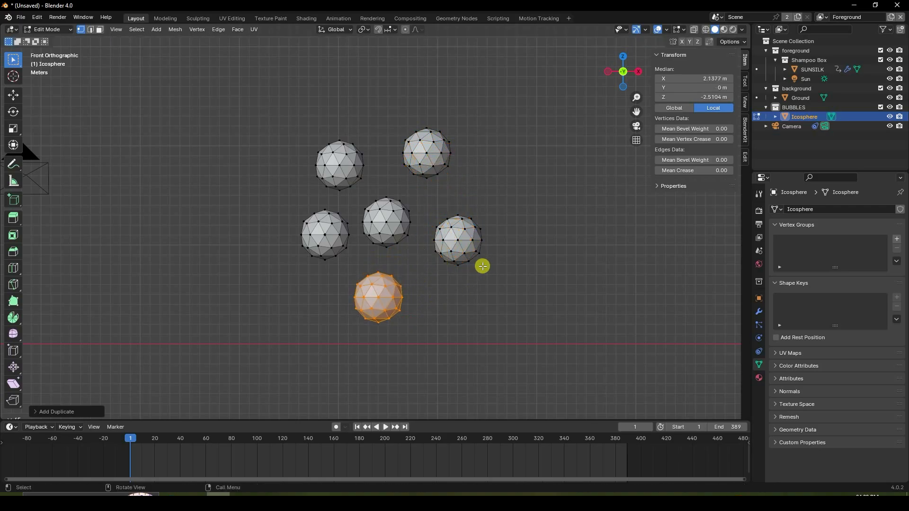
{"action": "key", "text": "s"}
{"action": "left_click", "coordinate": [438, 274]}
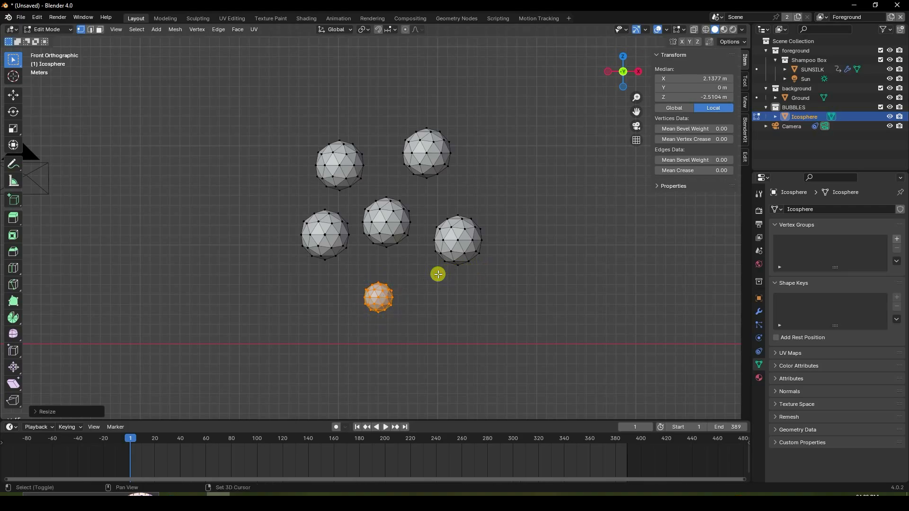
- Duplicate the small sphere to about X 7.1 m, Z 2.3 m and enlarge the copy beyond the size of the others
{"action": "key", "text": "shift+d"}
{"action": "left_click", "coordinate": [562, 153]}
{"action": "key", "text": "s"}
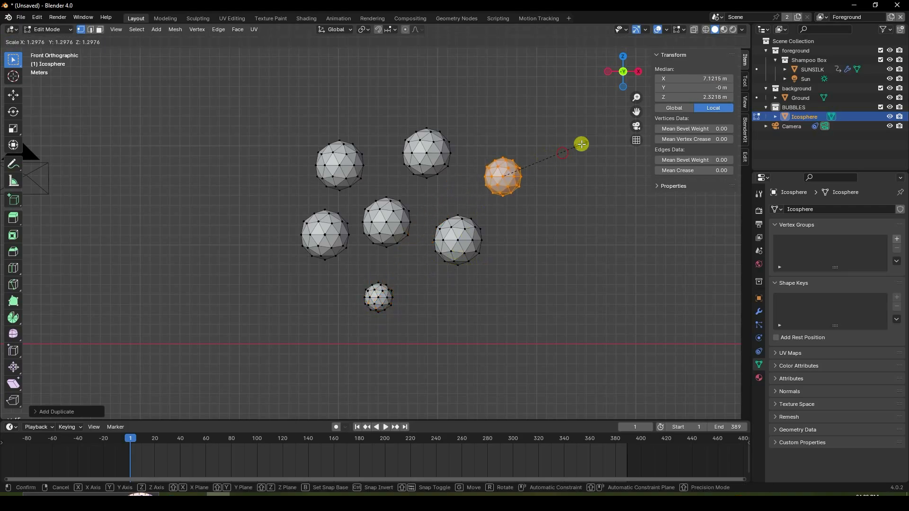
{"action": "left_click", "coordinate": [647, 134]}
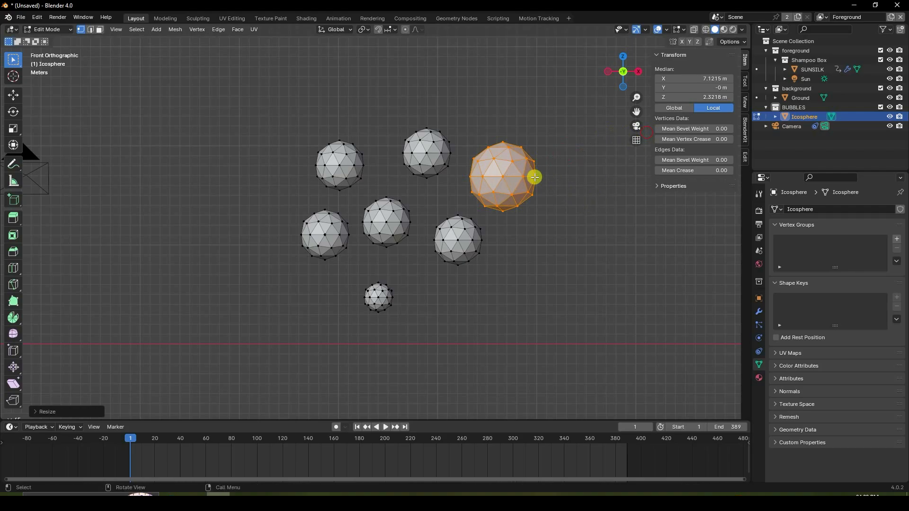
- Duplicate the largest sphere downward to about X 8.0 m, Z -2.3 m and shrink the copy to roughly half size
{"action": "key", "text": "shift+d"}
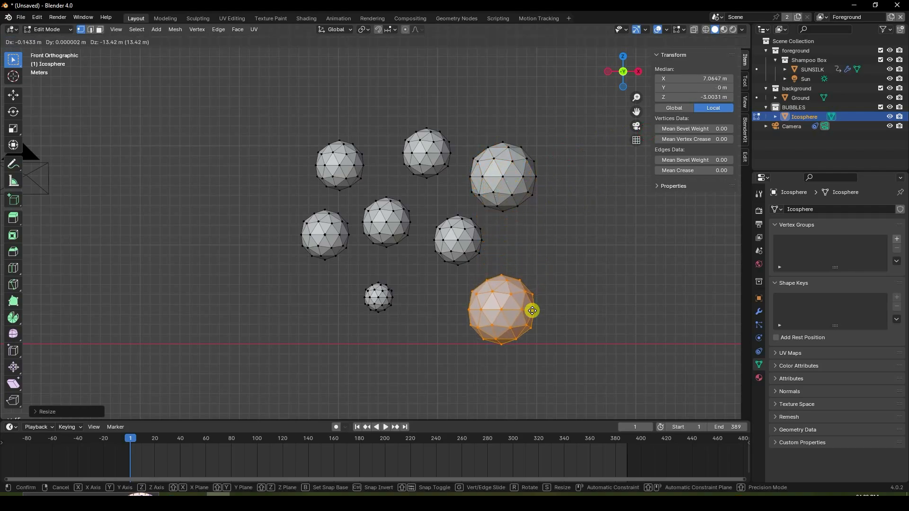
{"action": "left_click", "coordinate": [555, 292]}
{"action": "key", "text": "s"}
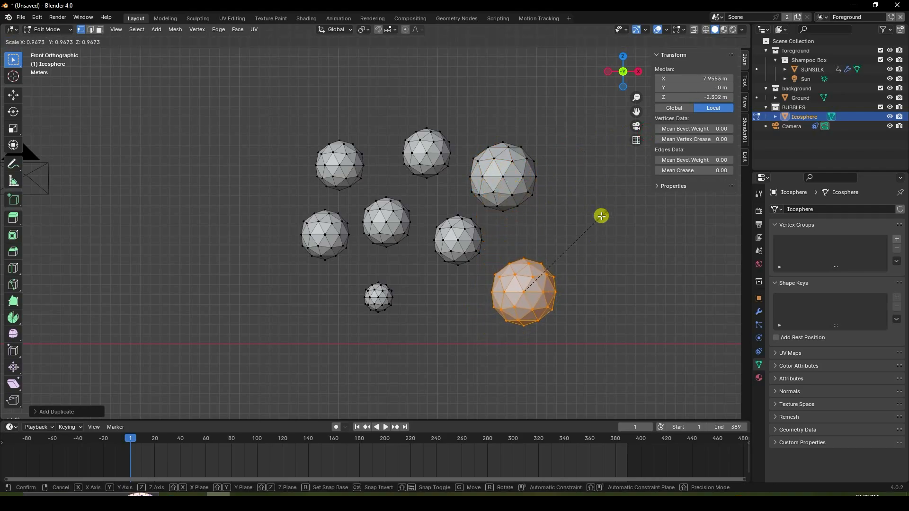
{"action": "left_click", "coordinate": [567, 255]}
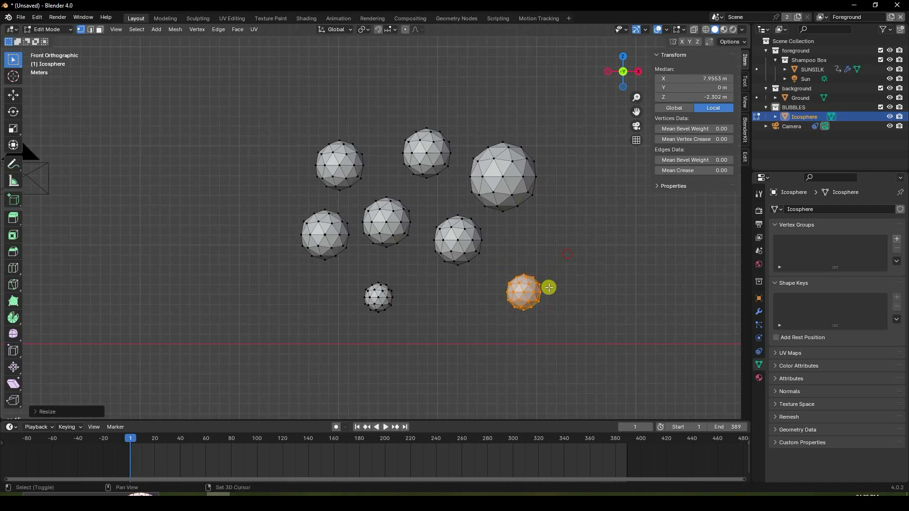
- Place two copies of the small sphere above the cluster, near X 1.8 m, Z 5.6 m and X 5.5 m, Z 6.5 m, enlarging the second
{"action": "key", "text": "shift+d"}
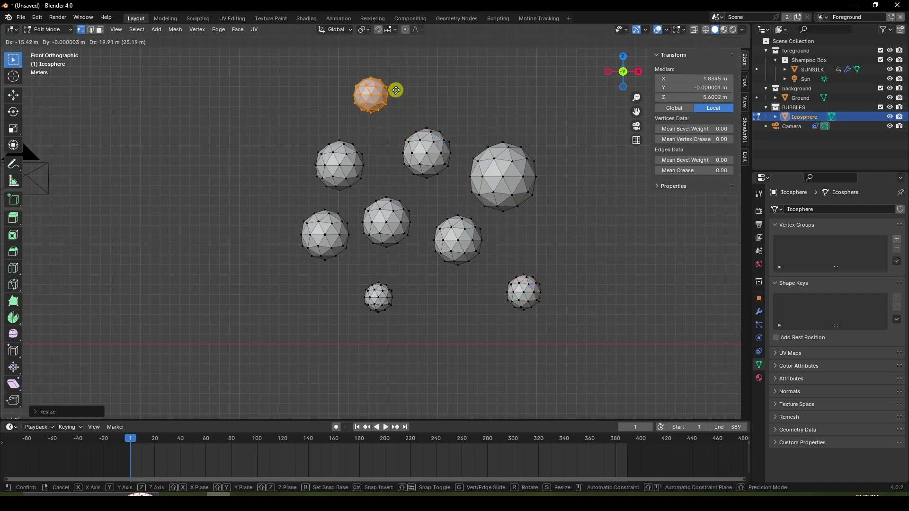
{"action": "left_click", "coordinate": [396, 90]}
{"action": "middle_click_drag", "start_coordinate": [414, 112], "coordinate": [395, 205], "text": "shift"}
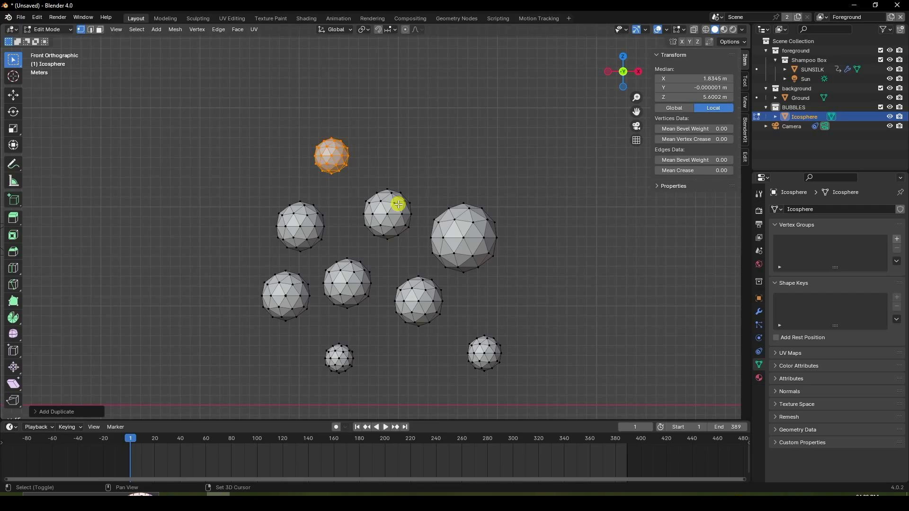
{"action": "key", "text": "shift+d"}
{"action": "left_click", "coordinate": [490, 180]}
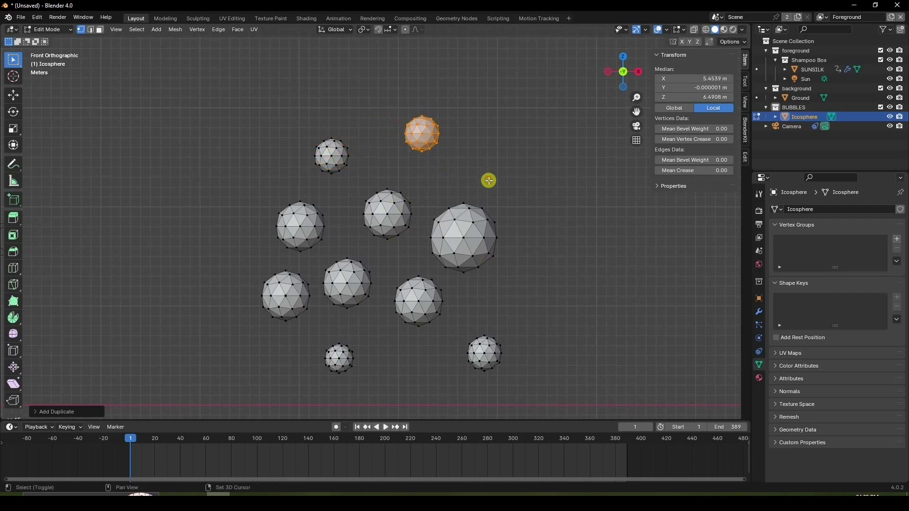
{"action": "key", "text": "s"}
{"action": "left_click", "coordinate": [561, 179]}
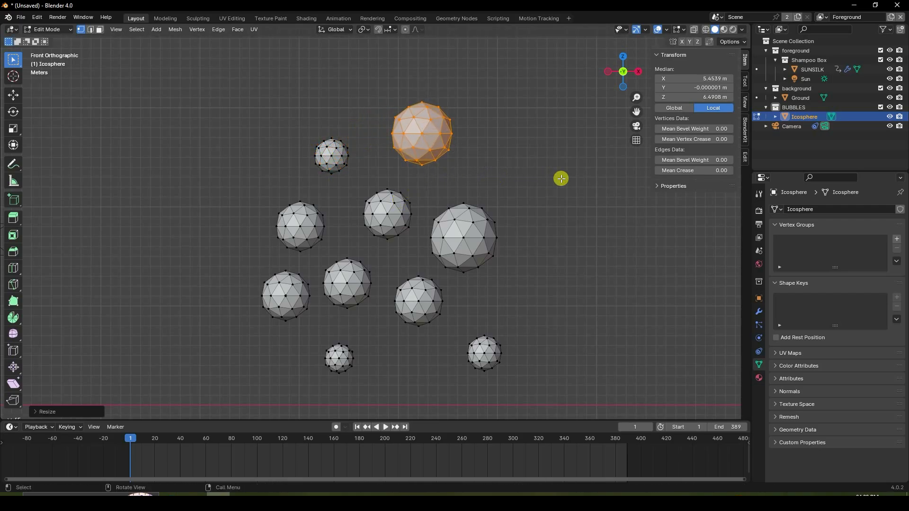
- Duplicate the large top sphere to the cluster's +X side at about X 9.4 m, Z -0.2 m and shrink the copy
{"action": "key", "text": "shift+d"}
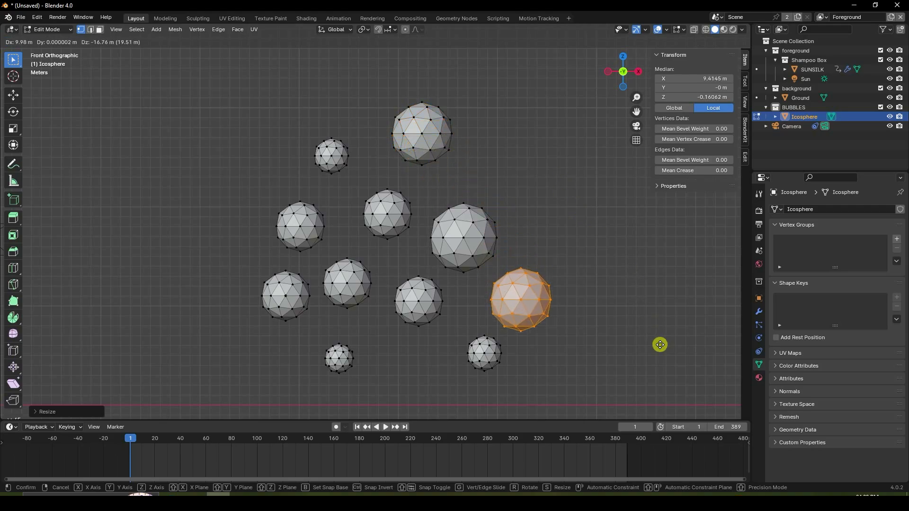
{"action": "left_click", "coordinate": [659, 344]}
{"action": "key", "text": "s"}
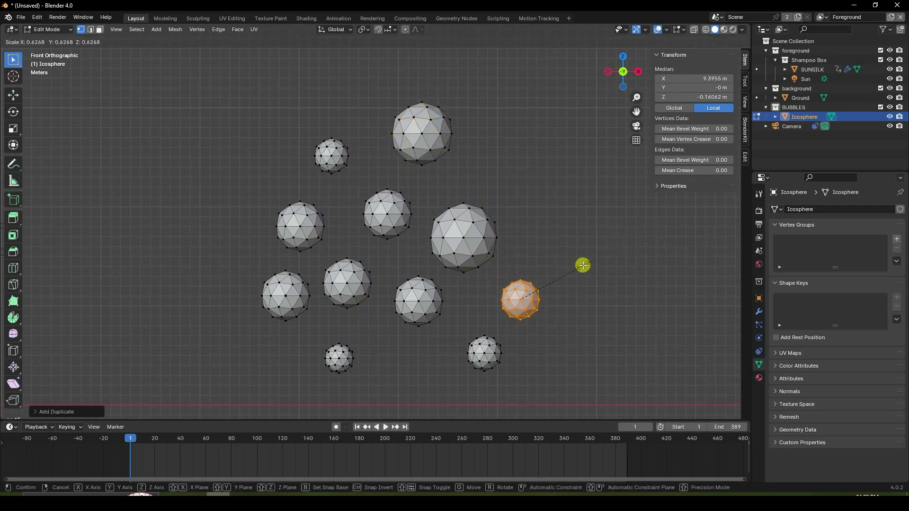
{"action": "left_click", "coordinate": [581, 266]}
- Duplicate the small +X-side sphere upward, enlarge the copy, and move it clear of its neighbour to about X 8.8 m, Z 5.8 m
{"action": "key", "text": "shift+d"}
{"action": "left_click", "coordinate": [552, 142]}
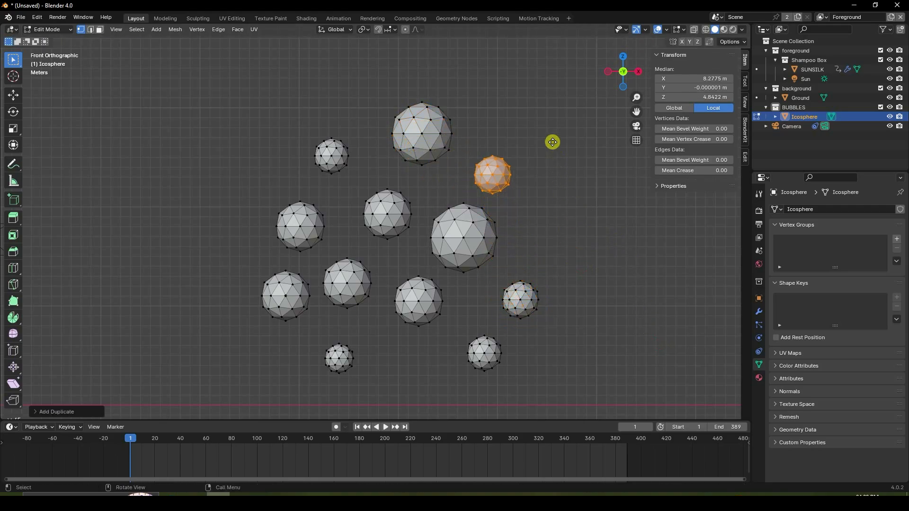
{"action": "key", "text": "s"}
{"action": "left_click", "coordinate": [601, 141]}
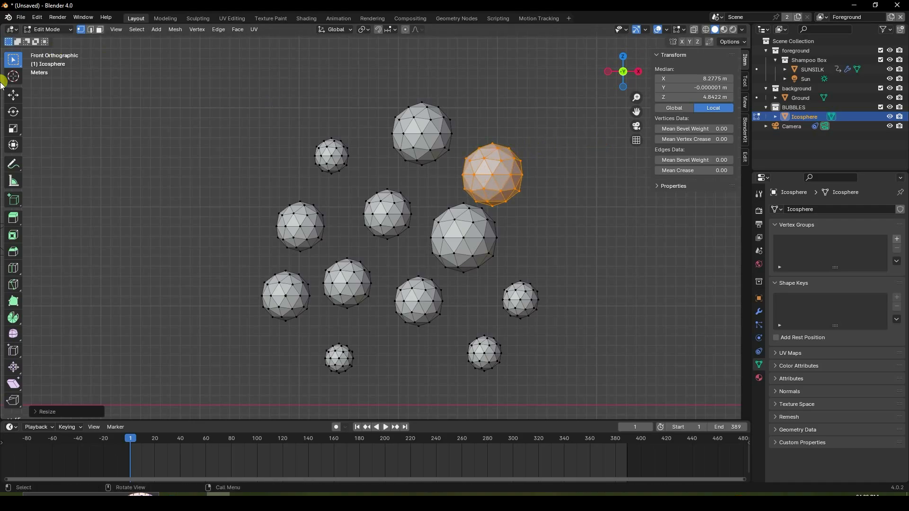
{"action": "left_click", "coordinate": [12, 97]}
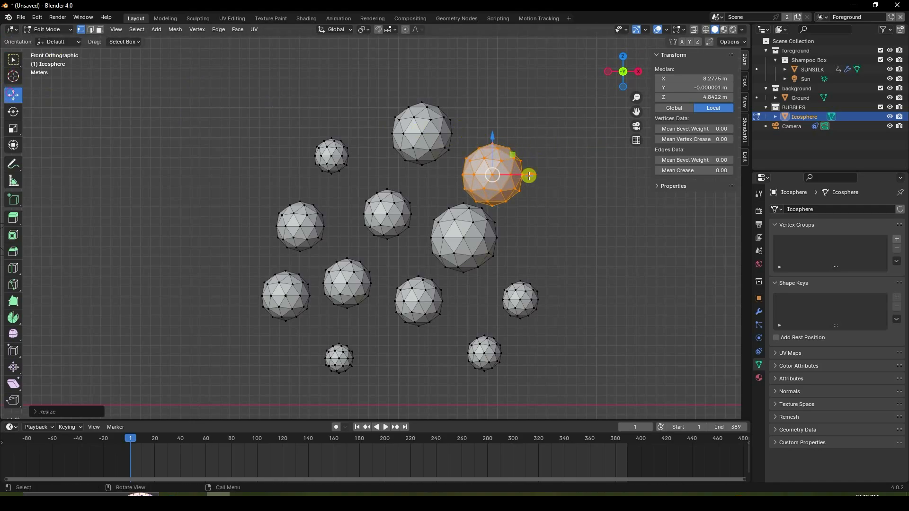
{"action": "left_click_drag", "start_coordinate": [499, 136], "coordinate": [499, 108]}
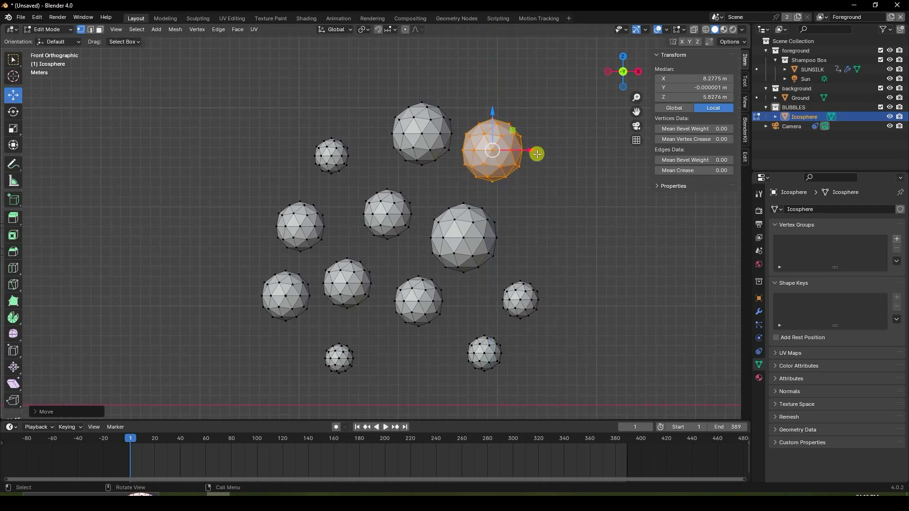
{"action": "left_click_drag", "start_coordinate": [535, 152], "coordinate": [550, 154]}
- Duplicate the enlarged upper sphere to about X 11.2 m, Z 2.9 m and return to Object Mode
{"action": "middle_click_drag", "start_coordinate": [536, 172], "coordinate": [438, 179], "text": "shift"}
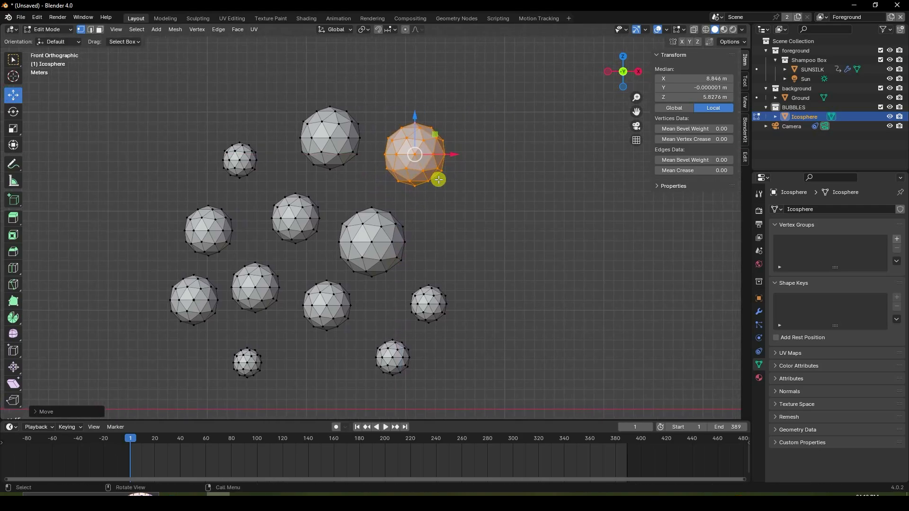
{"action": "key", "text": "shift+d"}
{"action": "left_click", "coordinate": [497, 251]}
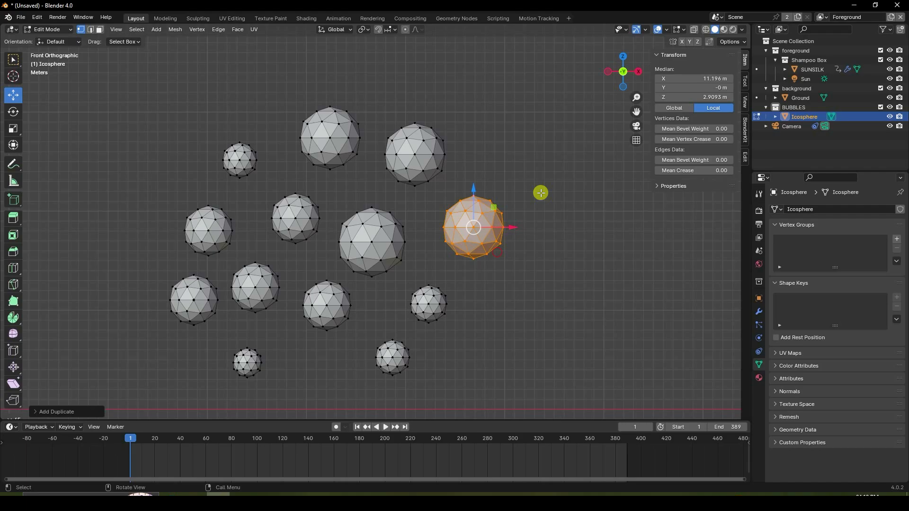
{"action": "left_click", "coordinate": [50, 30]}
{"action": "left_click", "coordinate": [55, 40]}
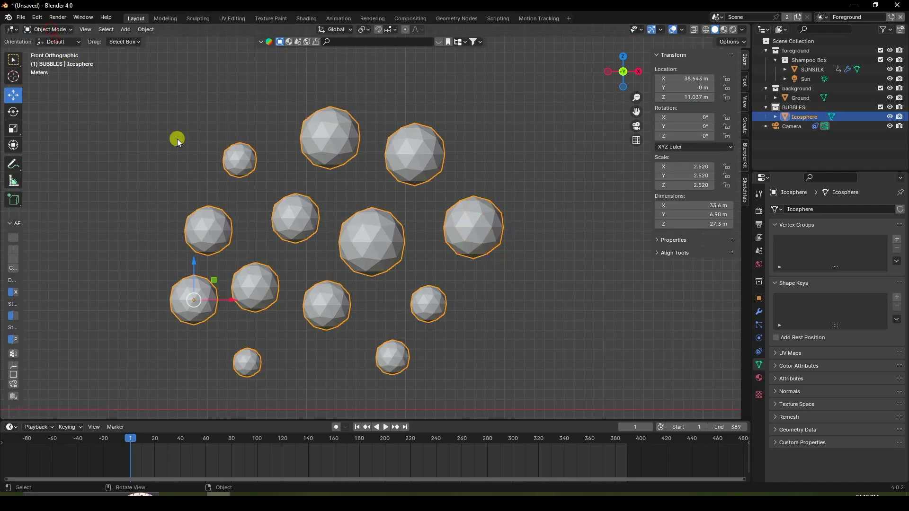
- Examine the sphere cluster from the opposite side, at both close and wider range
{"action": "scroll", "coordinate": [392, 254], "scroll_direction": "down", "scroll_amount": 5}
{"action": "middle_click_drag", "start_coordinate": [365, 257], "coordinate": [532, 260]}
{"action": "scroll", "coordinate": [428, 245], "scroll_direction": "up", "scroll_amount": 6}
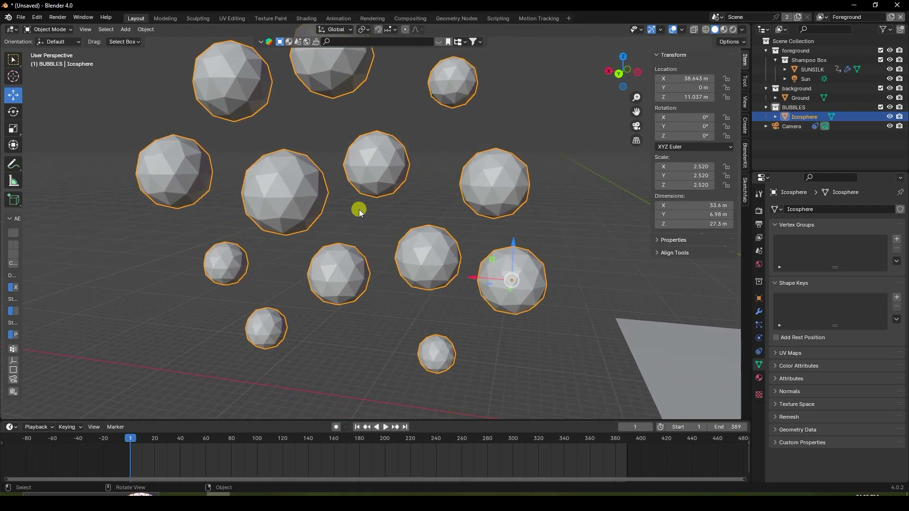
{"action": "scroll", "coordinate": [308, 109], "scroll_direction": "down", "scroll_amount": 2}
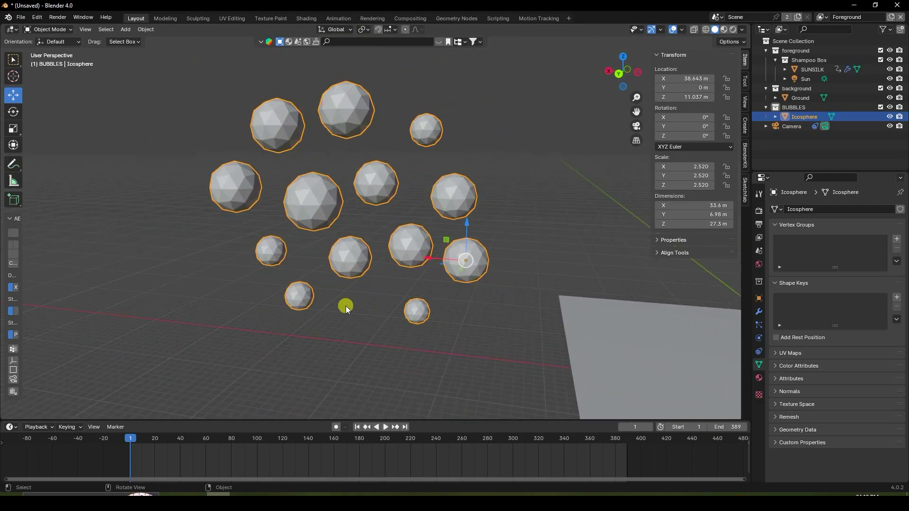
{"action": "scroll", "coordinate": [311, 175], "scroll_direction": "up", "scroll_amount": 2}
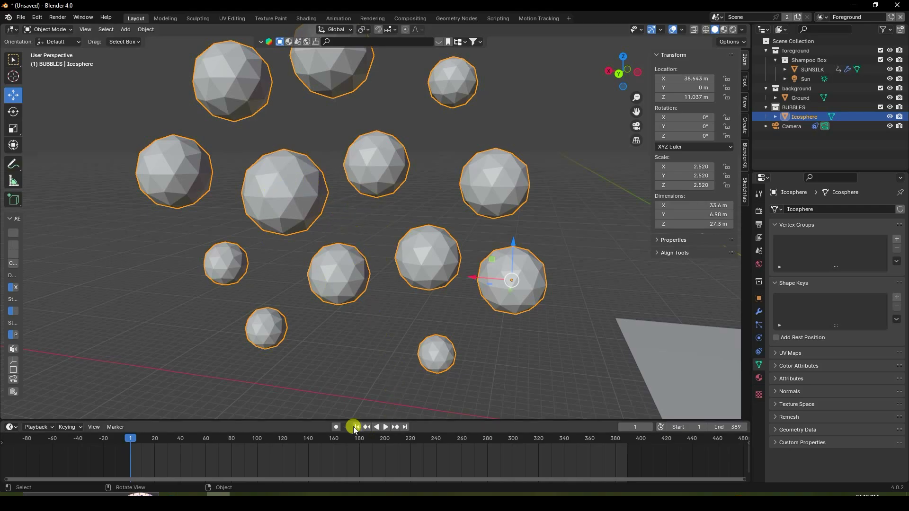
{"action": "scroll", "coordinate": [347, 224], "scroll_direction": "down", "scroll_amount": 3}
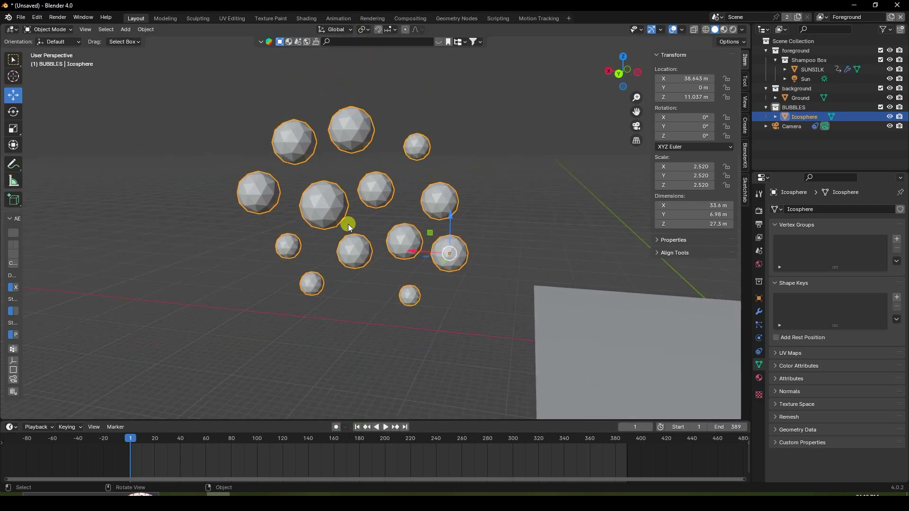
{"action": "scroll", "coordinate": [348, 224], "scroll_direction": "up", "scroll_amount": 2}
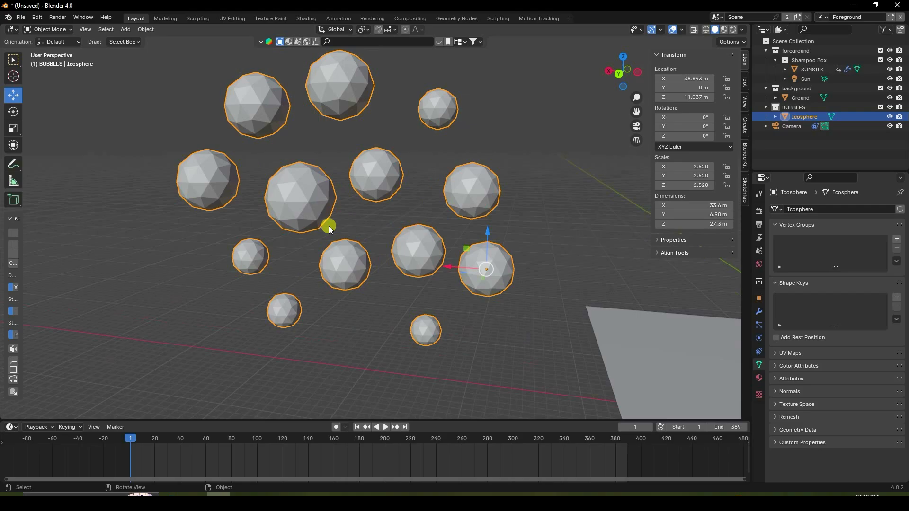
{"action": "scroll", "coordinate": [331, 224], "scroll_direction": "up", "scroll_amount": 3}
{"action": "scroll", "coordinate": [345, 224], "scroll_direction": "down", "scroll_amount": 2}
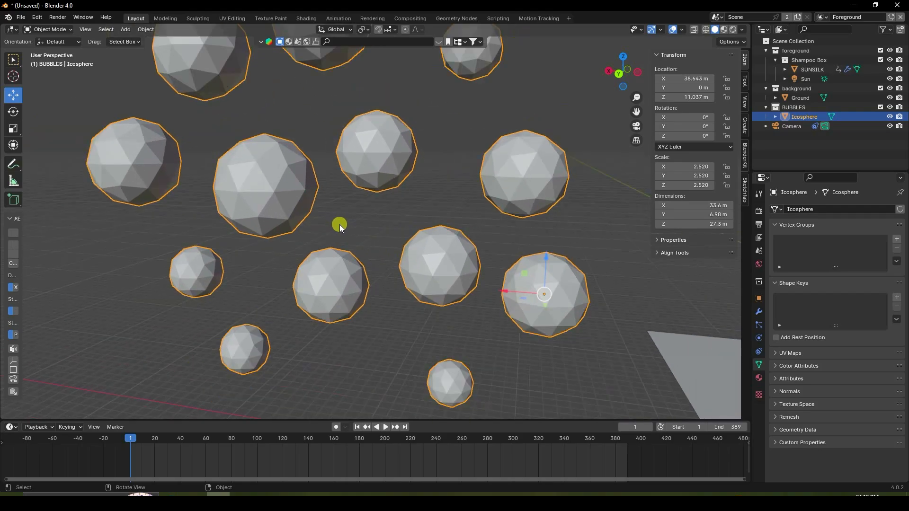
{"action": "scroll", "coordinate": [362, 224], "scroll_direction": "up", "scroll_amount": 2}
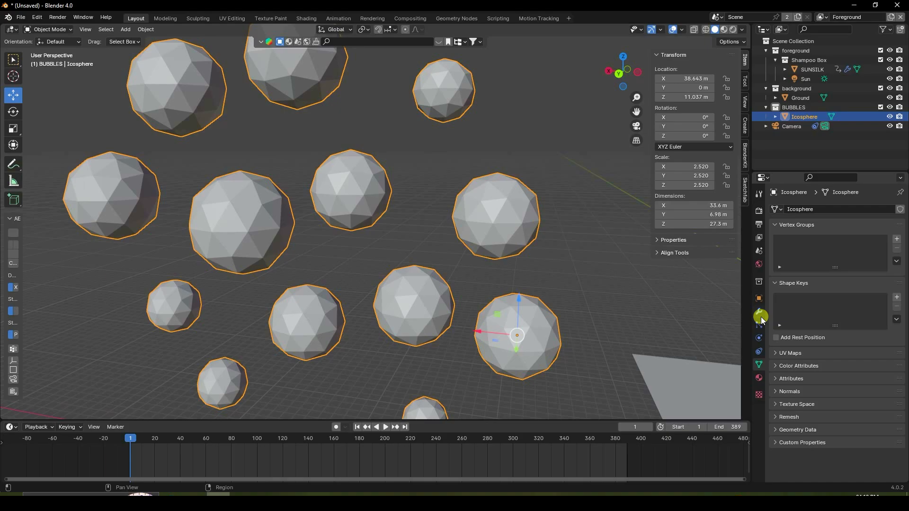
- Add Cloth physics to the icosphere bubbles and play the animation to watch how they move
{"action": "left_click", "coordinate": [759, 337]}
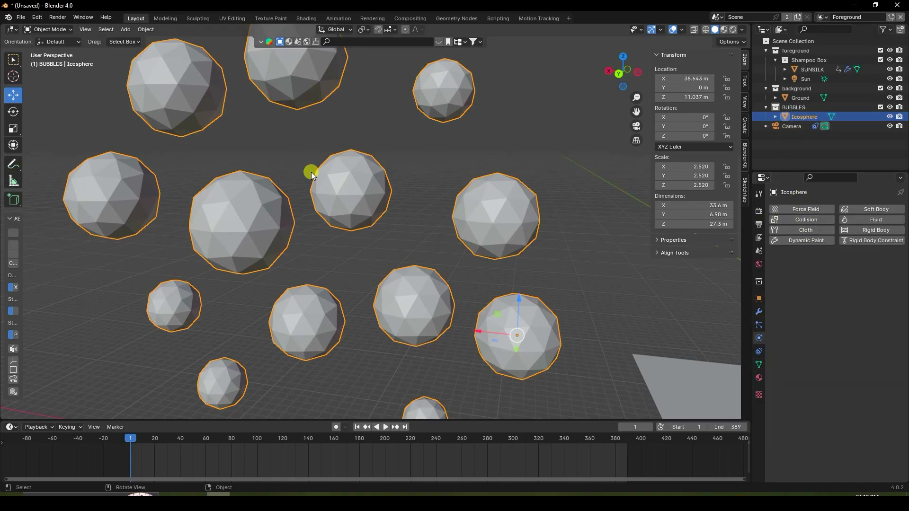
{"action": "left_click", "coordinate": [794, 233]}
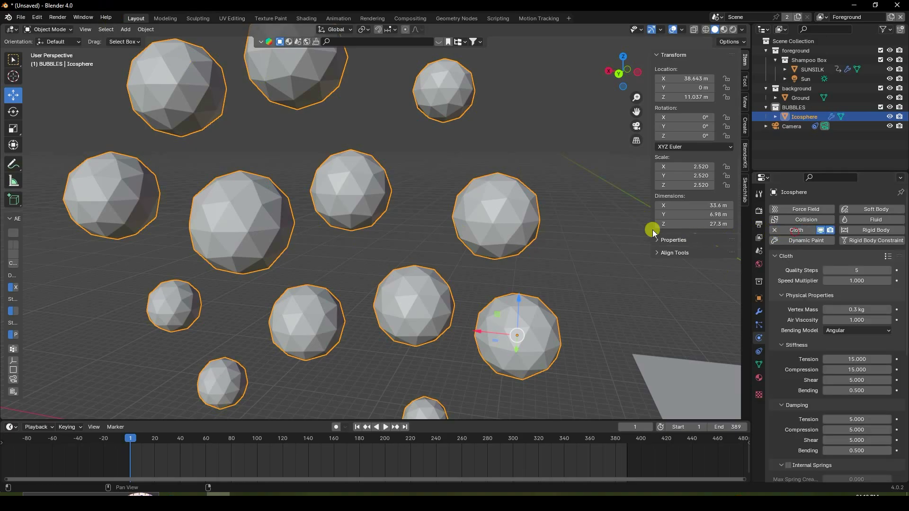
{"action": "scroll", "coordinate": [560, 269], "scroll_direction": "down", "scroll_amount": 6}
{"action": "left_click", "coordinate": [387, 427]}
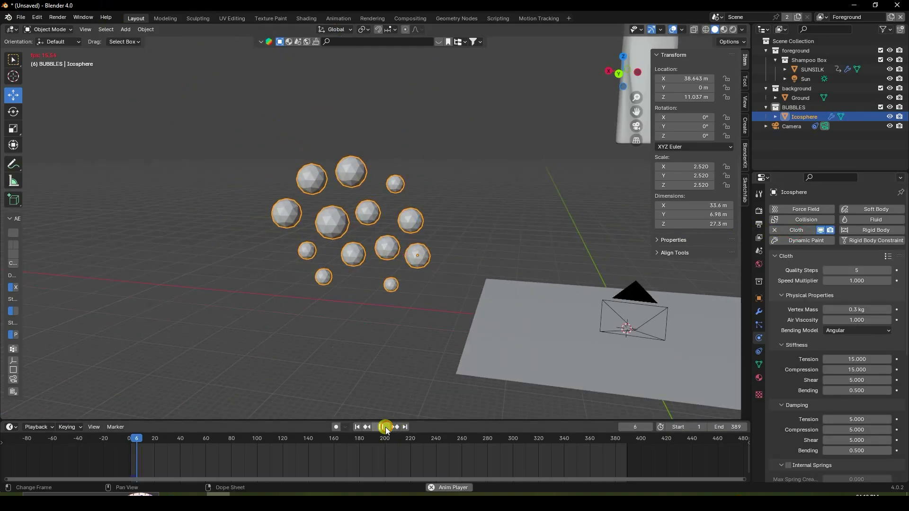
{"action": "scroll", "coordinate": [348, 283], "scroll_direction": "up", "scroll_amount": 6}
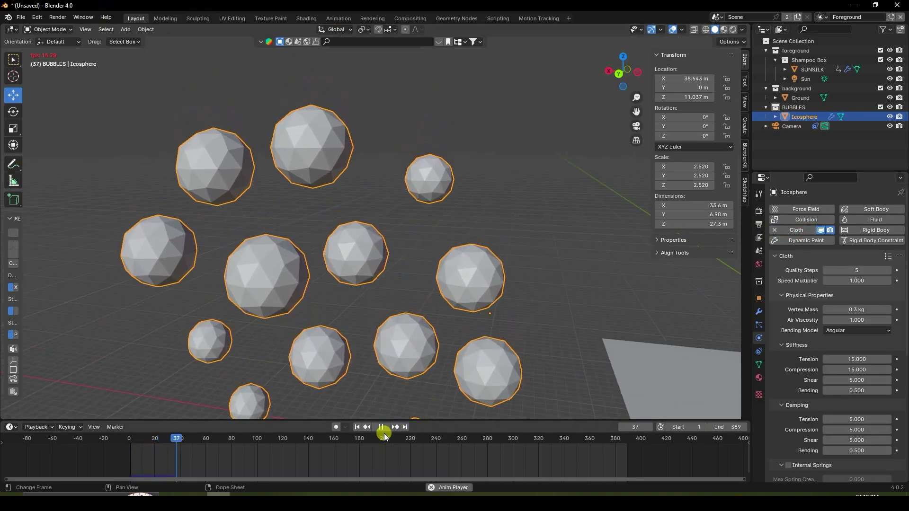
- Stop the playback, return to frame 1 and apply the Rubber cloth preset to the bubbles
{"action": "left_click", "coordinate": [380, 427]}
{"action": "left_click", "coordinate": [356, 427]}
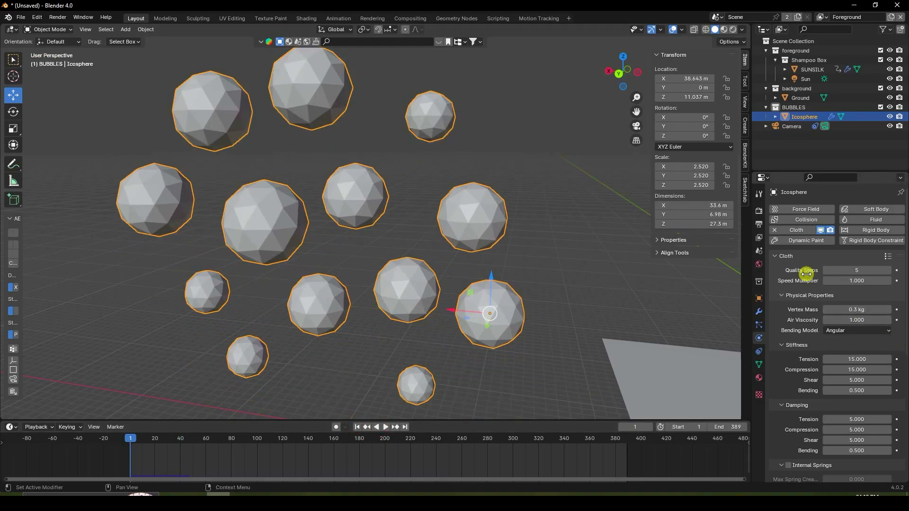
{"action": "left_click", "coordinate": [888, 258]}
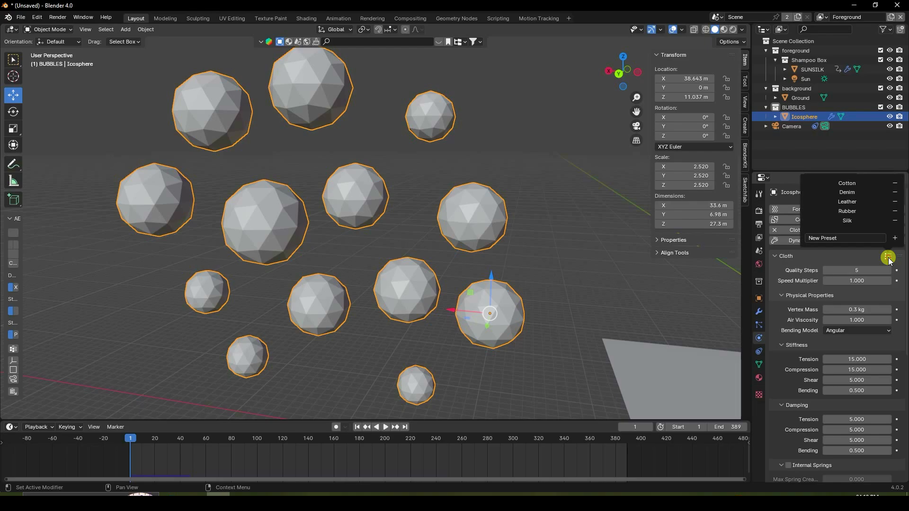
{"action": "left_click", "coordinate": [856, 210]}
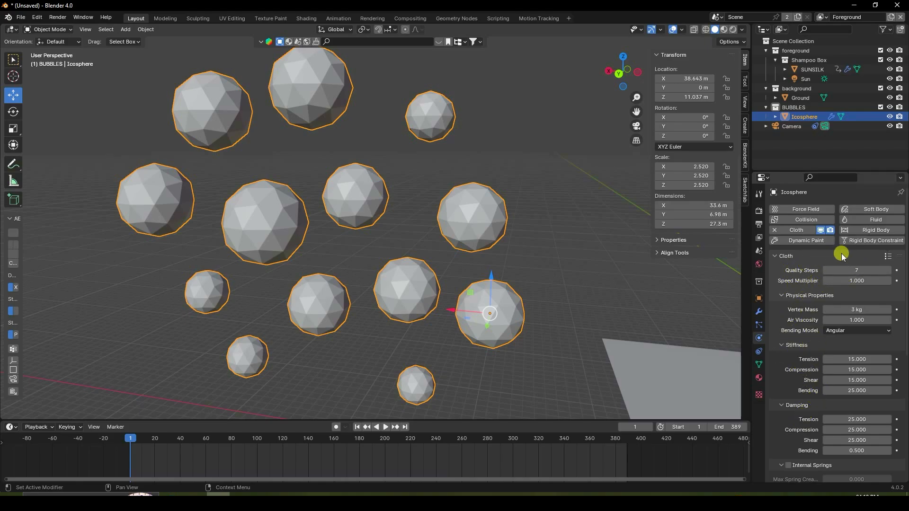
- Enable Pressure in the bubbles' cloth settings and set the pressure to 1
{"action": "scroll", "coordinate": [802, 351], "scroll_direction": "down", "scroll_amount": 5}
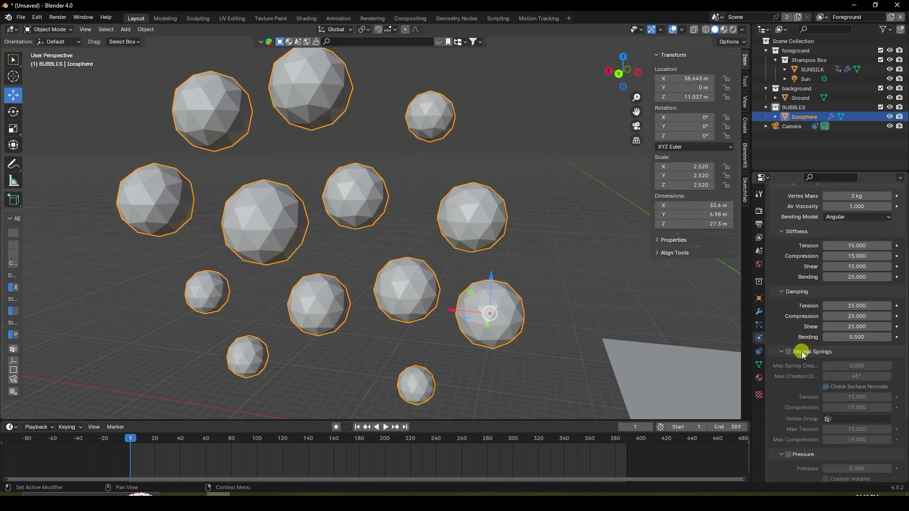
{"action": "scroll", "coordinate": [803, 354], "scroll_direction": "down", "scroll_amount": 5}
{"action": "left_click", "coordinate": [788, 347]}
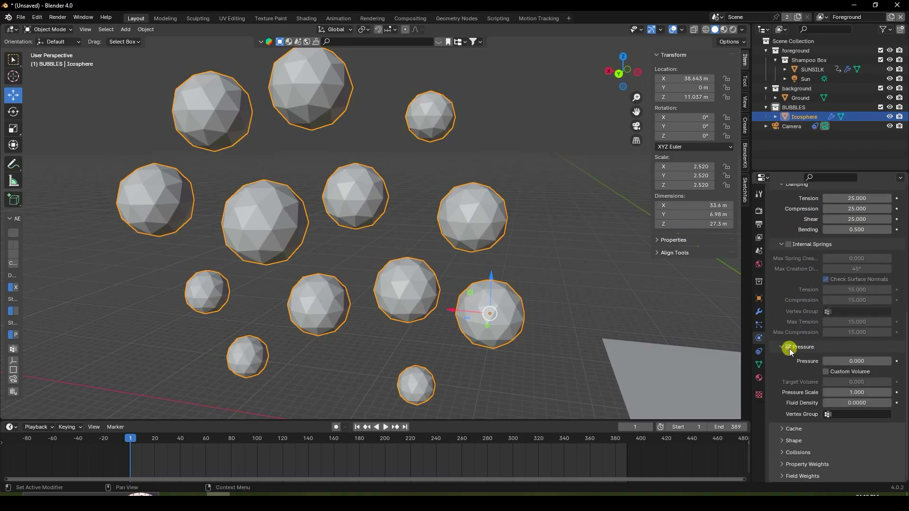
{"action": "left_click", "coordinate": [845, 360]}
{"action": "type", "text": "1"}
{"action": "key", "text": "Return"}
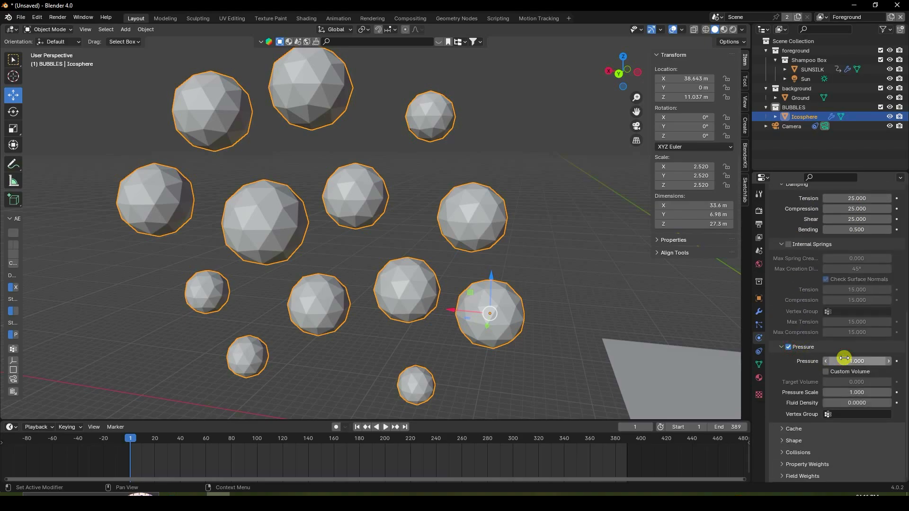
- Set the end frame of the cloth simulation cache to 390
{"action": "left_click", "coordinate": [789, 428]}
{"action": "scroll", "coordinate": [785, 417], "scroll_direction": "down", "scroll_amount": 5}
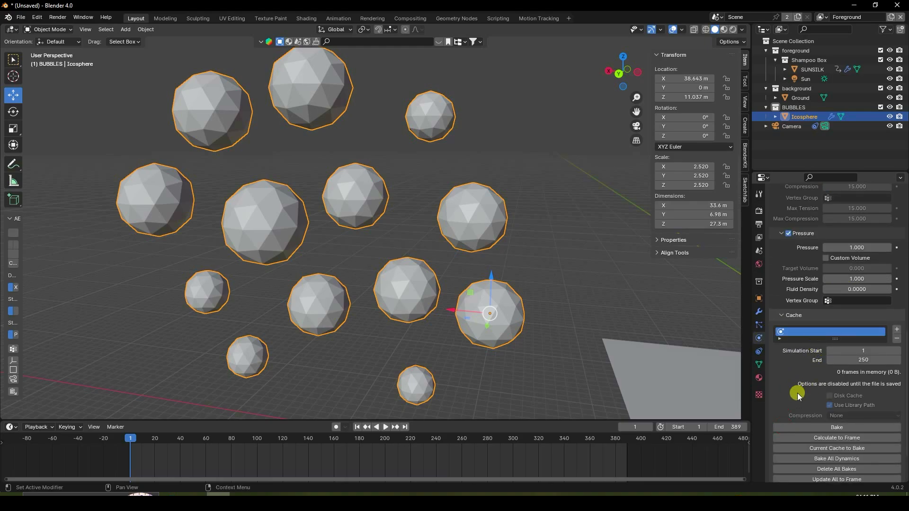
{"action": "left_click", "coordinate": [859, 360]}
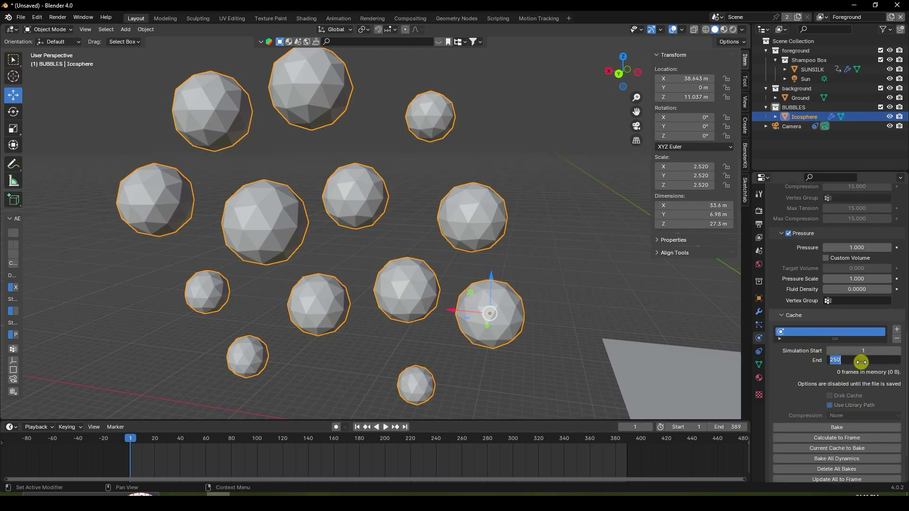
{"action": "type", "text": "390"}
{"action": "key", "text": "Return"}
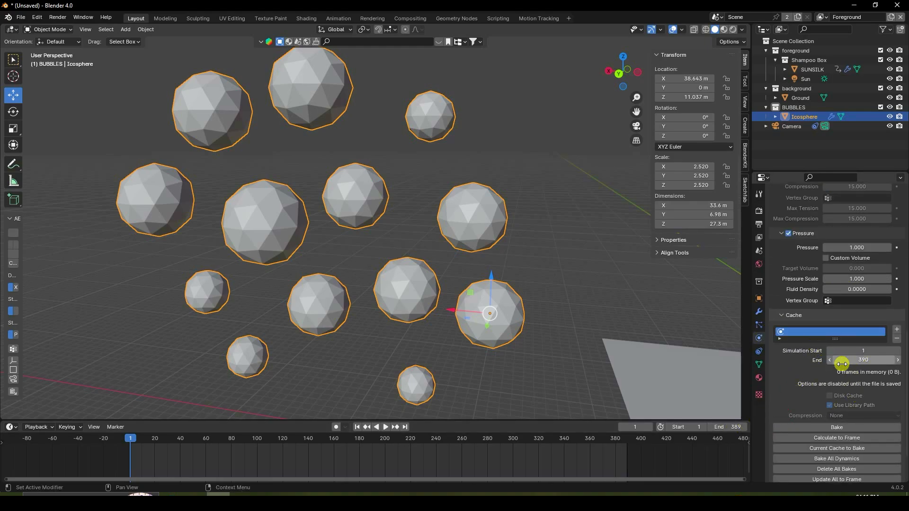
- Raise the cloth collision quality to 5 and enable self collisions for the bubbles
{"action": "scroll", "coordinate": [805, 393], "scroll_direction": "down", "scroll_amount": 3}
{"action": "left_click", "coordinate": [793, 442]}
{"action": "scroll", "coordinate": [796, 447], "scroll_direction": "down", "scroll_amount": 5}
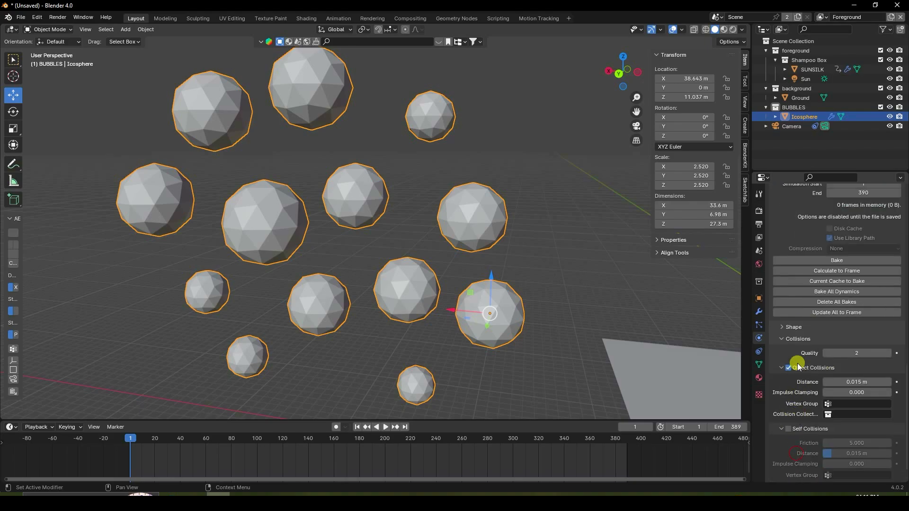
{"action": "left_click", "coordinate": [888, 353]}
{"action": "left_click", "coordinate": [888, 354]}
{"action": "left_click", "coordinate": [888, 353]}
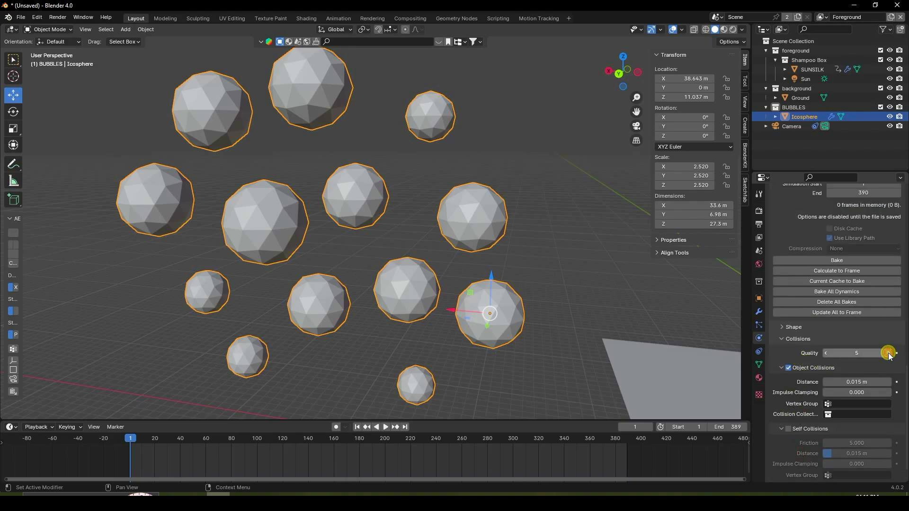
{"action": "left_click", "coordinate": [788, 429]}
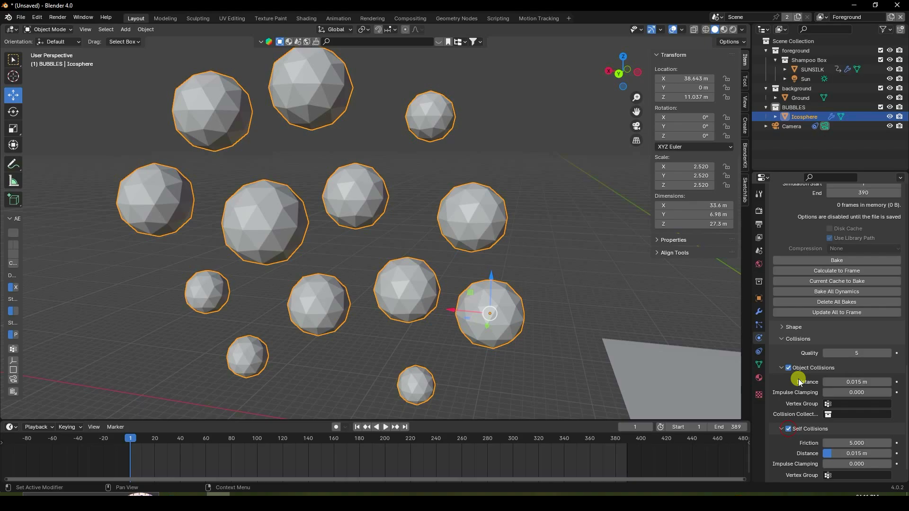
- Replay the bubble simulation from frame 1, rewind it, and set the cloth's Gravity field weight to 0
{"action": "scroll", "coordinate": [798, 379], "scroll_direction": "down", "scroll_amount": 1}
{"action": "scroll", "coordinate": [789, 467], "scroll_direction": "down", "scroll_amount": 6}
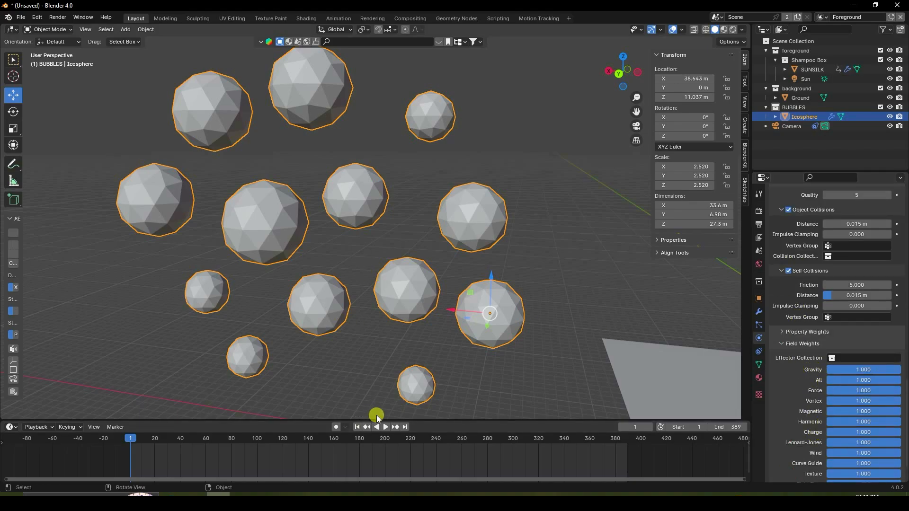
{"action": "left_click", "coordinate": [385, 427]}
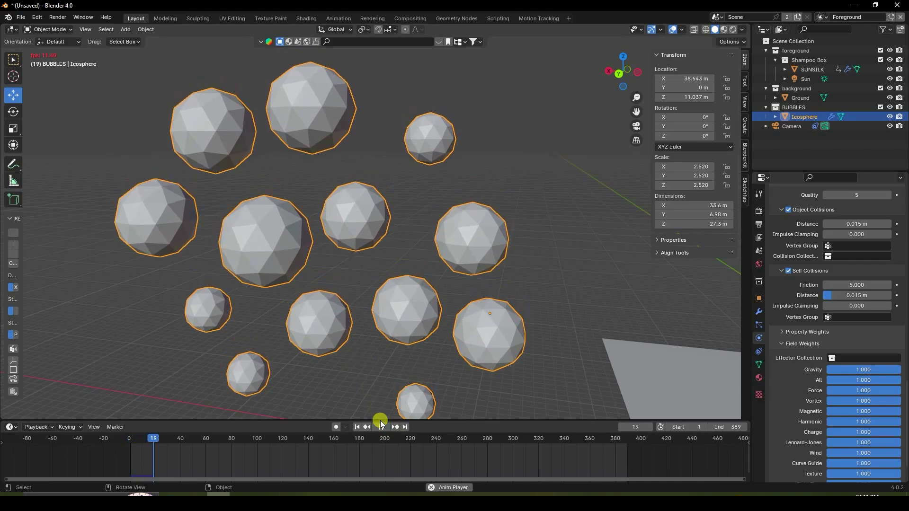
{"action": "left_click", "coordinate": [357, 427]}
{"action": "left_click", "coordinate": [385, 427]}
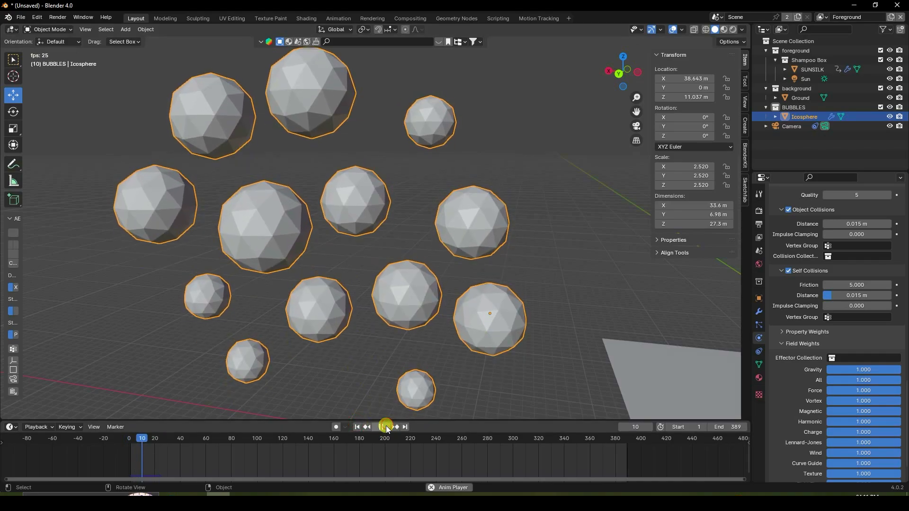
{"action": "left_click", "coordinate": [381, 427]}
{"action": "left_click", "coordinate": [357, 427]}
{"action": "scroll", "coordinate": [340, 228], "scroll_direction": "down", "scroll_amount": 5}
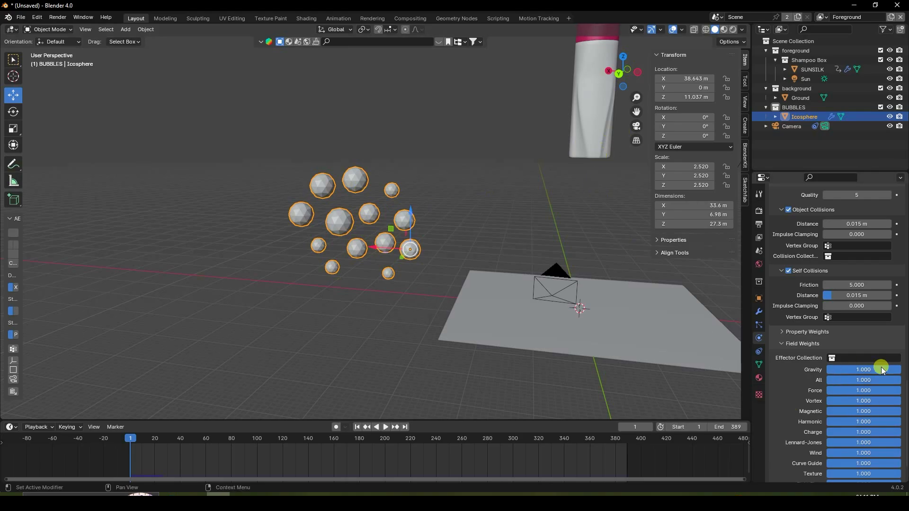
{"action": "left_click_drag", "start_coordinate": [887, 371], "coordinate": [754, 370]}
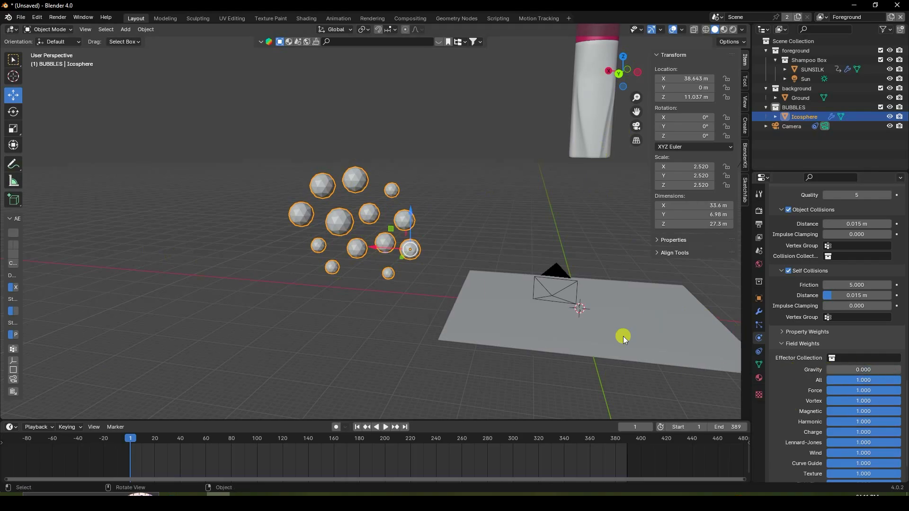
- Raise the bubble cluster along Z to a height of about 14.6 m
{"action": "middle_click_drag", "start_coordinate": [421, 331], "coordinate": [442, 317]}
{"action": "scroll", "coordinate": [401, 289], "scroll_direction": "up", "scroll_amount": 4}
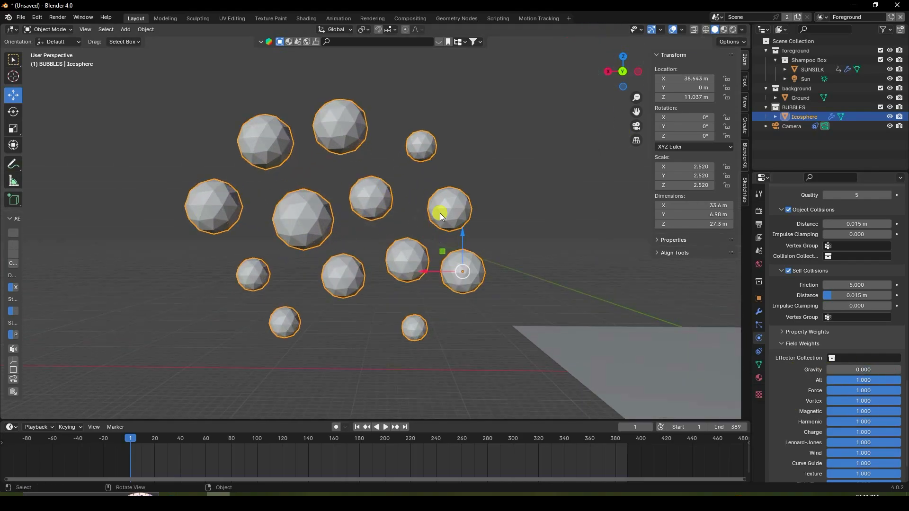
{"action": "left_click_drag", "start_coordinate": [465, 231], "coordinate": [468, 210]}
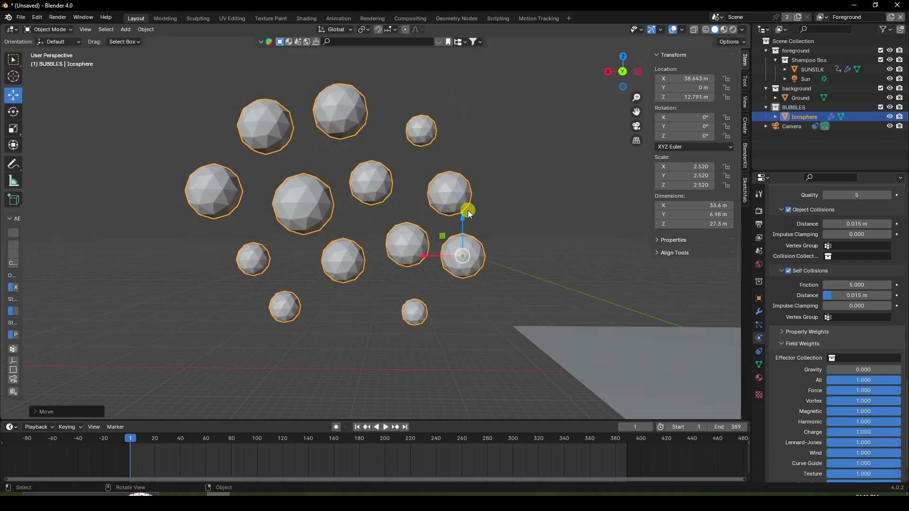
{"action": "key", "text": "KP_1"}
{"action": "scroll", "coordinate": [440, 223], "scroll_direction": "down", "scroll_amount": 5}
{"action": "middle_click_drag", "start_coordinate": [225, 281], "coordinate": [563, 288]}
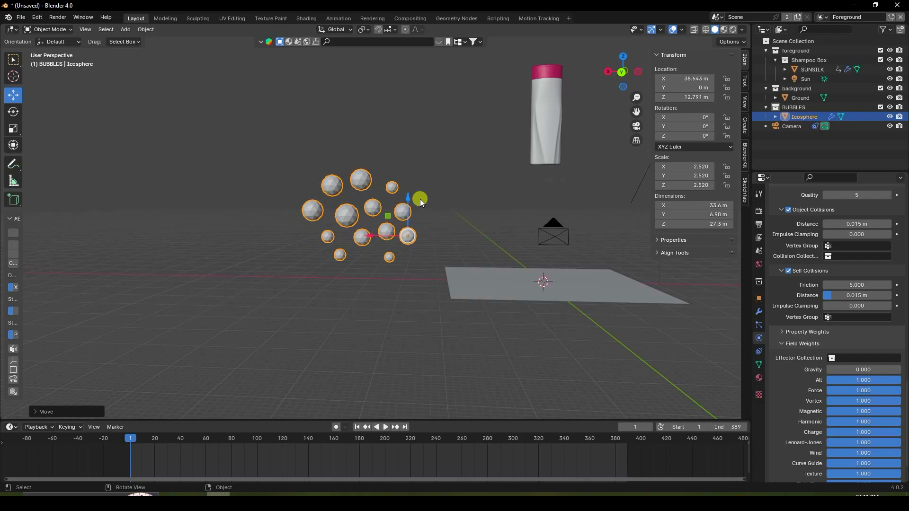
{"action": "left_click_drag", "start_coordinate": [410, 195], "coordinate": [411, 189]}
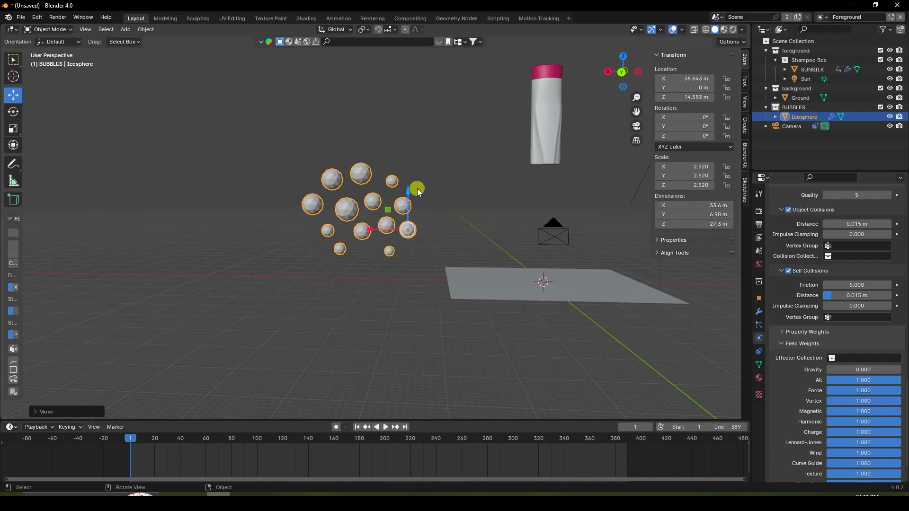
- Play the gravity-free bubble simulation up close to check its motion, and rewind to frame 1
{"action": "scroll", "coordinate": [471, 227], "scroll_direction": "up", "scroll_amount": 4}
{"action": "scroll", "coordinate": [467, 227], "scroll_direction": "up", "scroll_amount": 5}
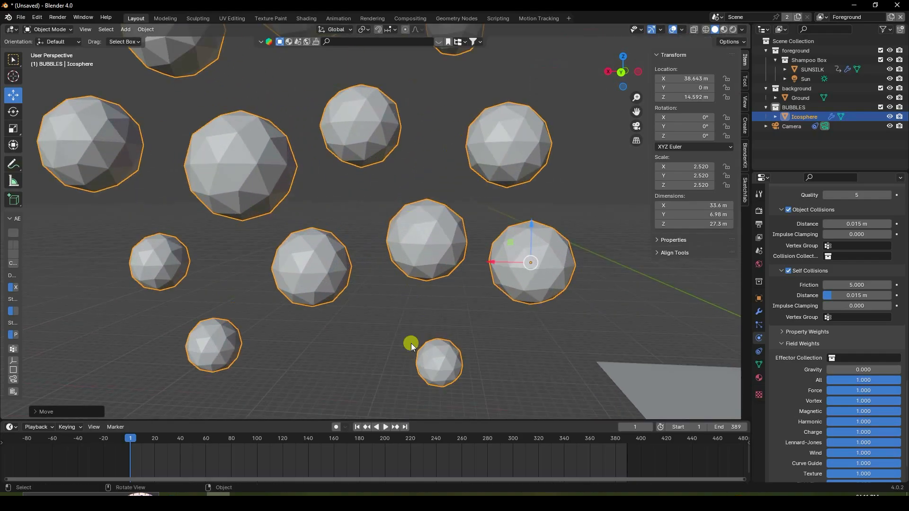
{"action": "left_click", "coordinate": [386, 427]}
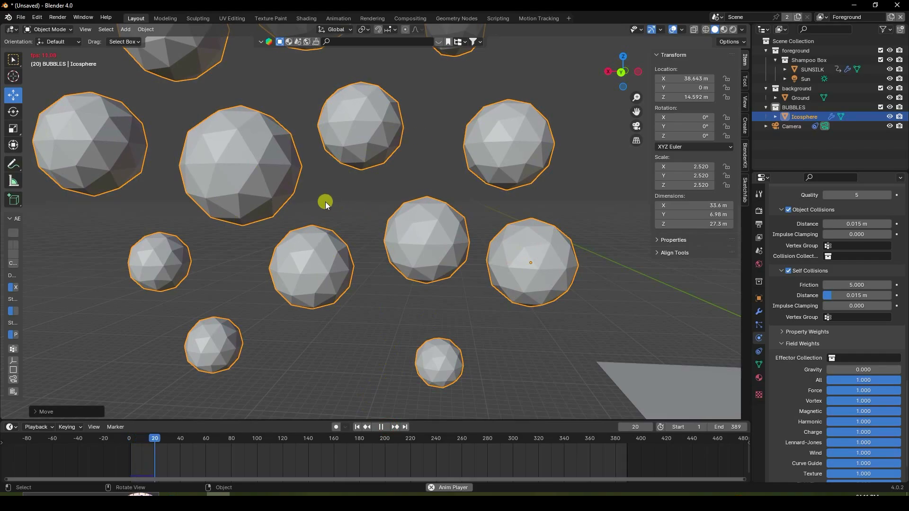
{"action": "left_click", "coordinate": [381, 428]}
{"action": "left_click", "coordinate": [357, 427]}
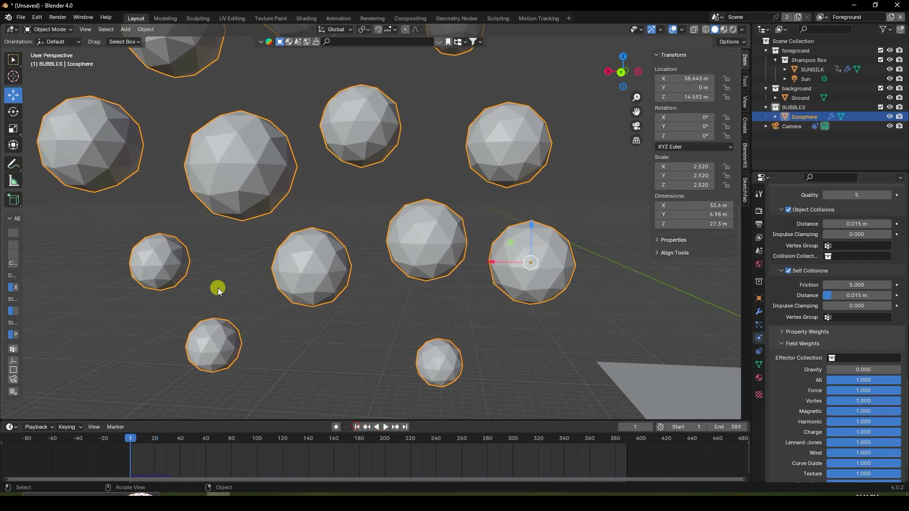
- Deselect the bubbles, go to frame 100 and bring the shampoo bottle into close view
{"action": "scroll", "coordinate": [351, 261], "scroll_direction": "down", "scroll_amount": 5}
{"action": "left_click", "coordinate": [833, 140]}
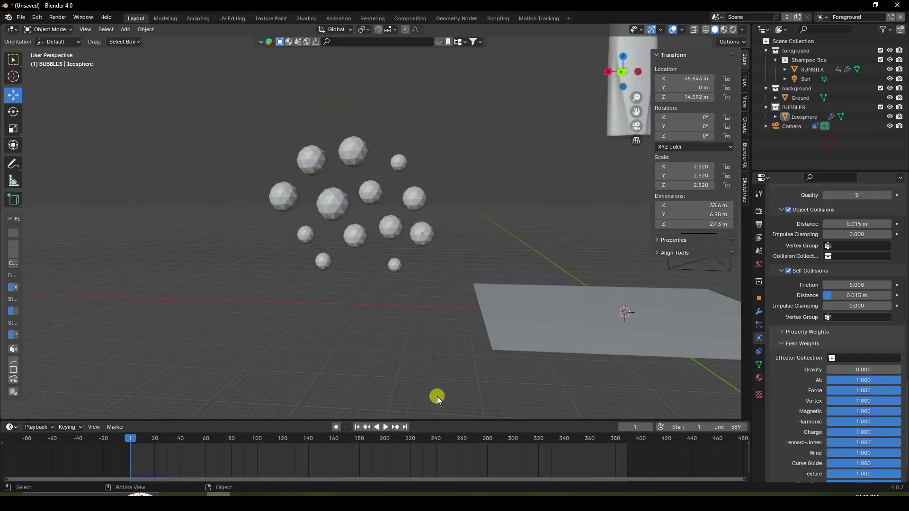
{"action": "left_click_drag", "start_coordinate": [132, 441], "coordinate": [258, 452]}
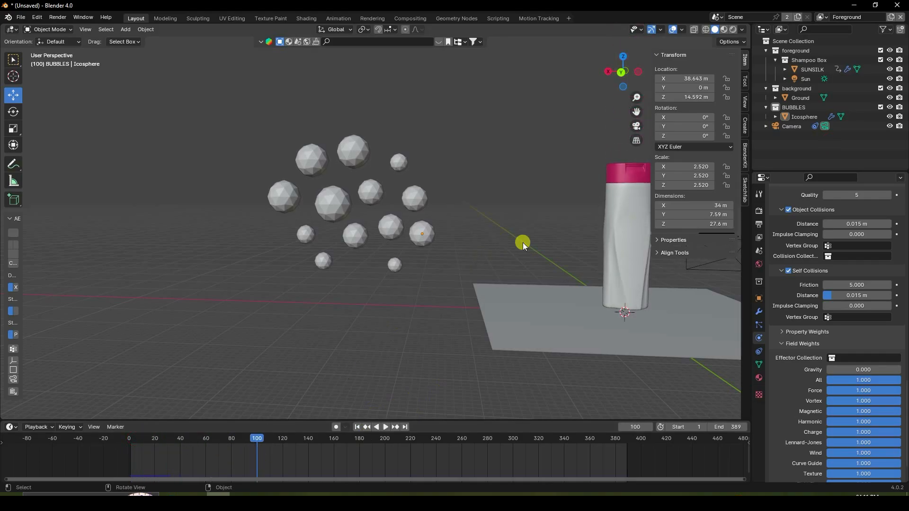
{"action": "middle_click_drag", "start_coordinate": [522, 242], "coordinate": [377, 214]}
{"action": "scroll", "coordinate": [377, 215], "scroll_direction": "up", "scroll_amount": 2}
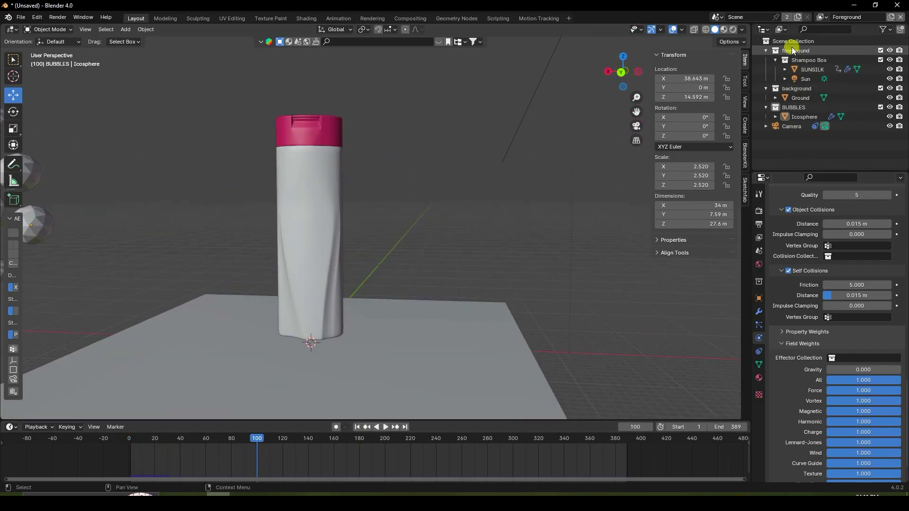
- Add a Force force field to the Shampoo Box collection and display the scene in wireframe
{"action": "left_click", "coordinate": [805, 60]}
{"action": "left_click", "coordinate": [126, 31]}
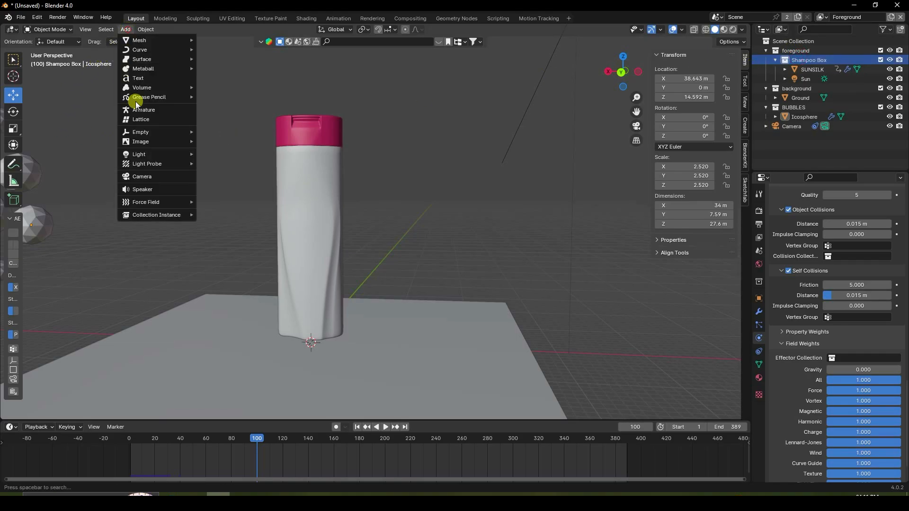
{"action": "mouse_move", "coordinate": [146, 203]}
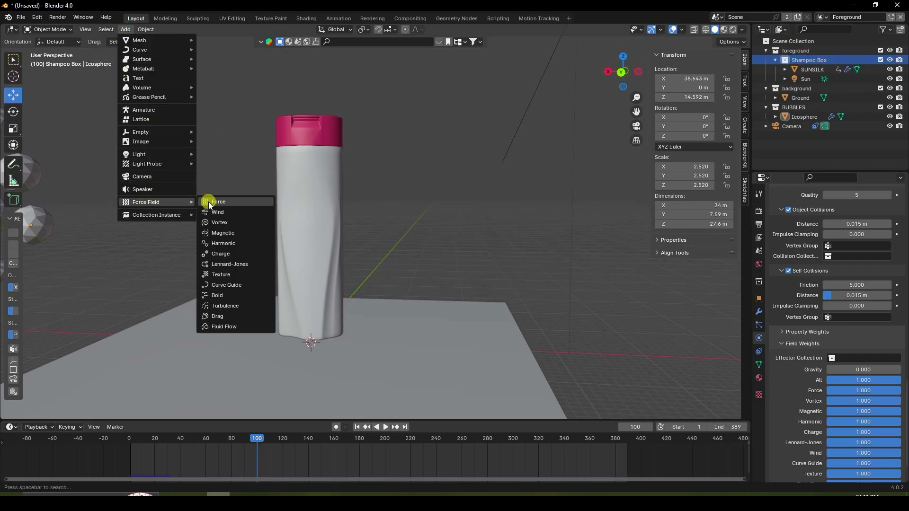
{"action": "left_click", "coordinate": [225, 203]}
{"action": "mouse_move", "coordinate": [340, 297]}
{"action": "middle_mouse_down"}
{"action": "mouse_move", "coordinate": [281, 318]}
{"action": "mouse_move", "coordinate": [501, 176]}
{"action": "mouse_move", "coordinate": [420, 314]}
{"action": "mouse_move", "coordinate": [407, 316]}
{"action": "middle_mouse_up"}
{"action": "scroll", "coordinate": [284, 314], "scroll_direction": "up", "scroll_amount": 5}
{"action": "left_click", "coordinate": [705, 29]}
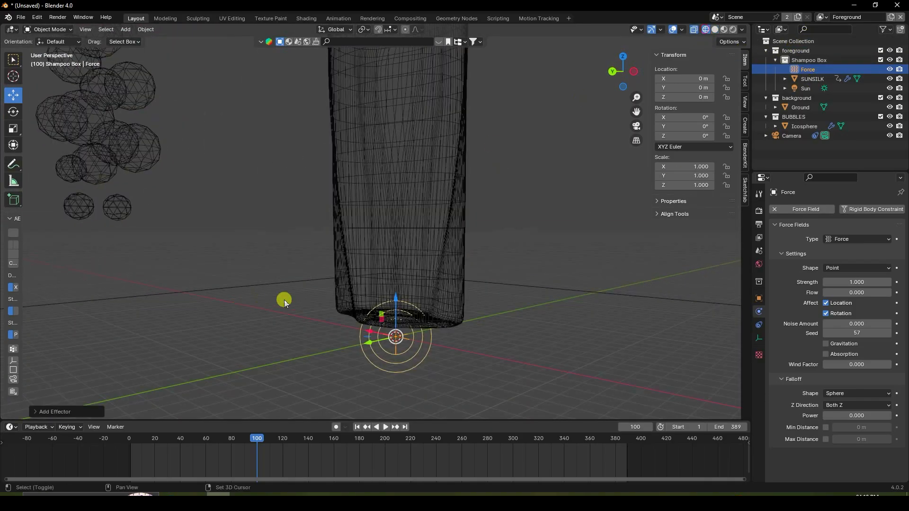
- Move the force field up in front view to about Z 14.6 m, inside the bottle's middle
{"action": "middle_click_drag", "start_coordinate": [284, 299], "coordinate": [390, 236]}
{"action": "middle_click_drag", "start_coordinate": [378, 176], "coordinate": [376, 183]}
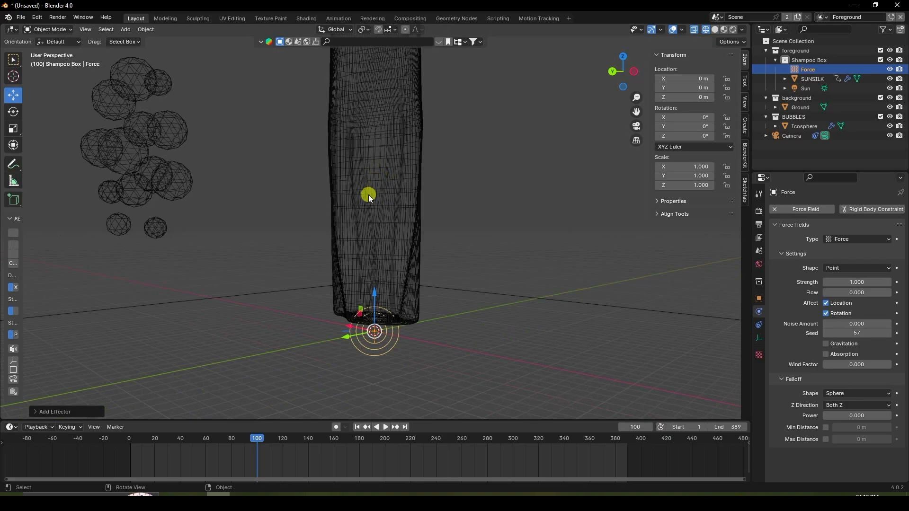
{"action": "key", "text": "KP_1"}
{"action": "left_click_drag", "start_coordinate": [367, 293], "coordinate": [369, 113]}
{"action": "middle_click_drag", "start_coordinate": [368, 114], "coordinate": [341, 264], "text": "shift"}
{"action": "scroll", "coordinate": [345, 240], "scroll_direction": "down", "scroll_amount": 4}
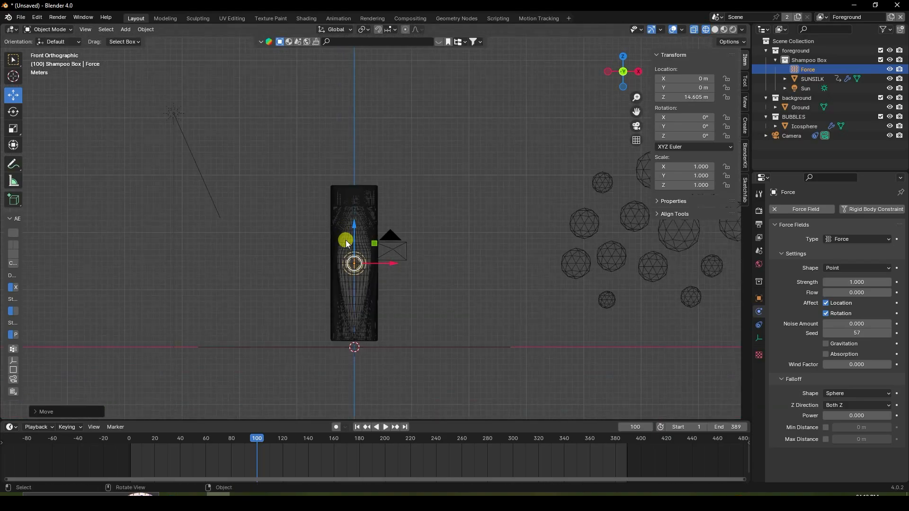
- Scale the force field up uniformly to about 5.7 and inspect its fit inside the bottle
{"action": "scroll", "coordinate": [308, 262], "scroll_direction": "up", "scroll_amount": 3}
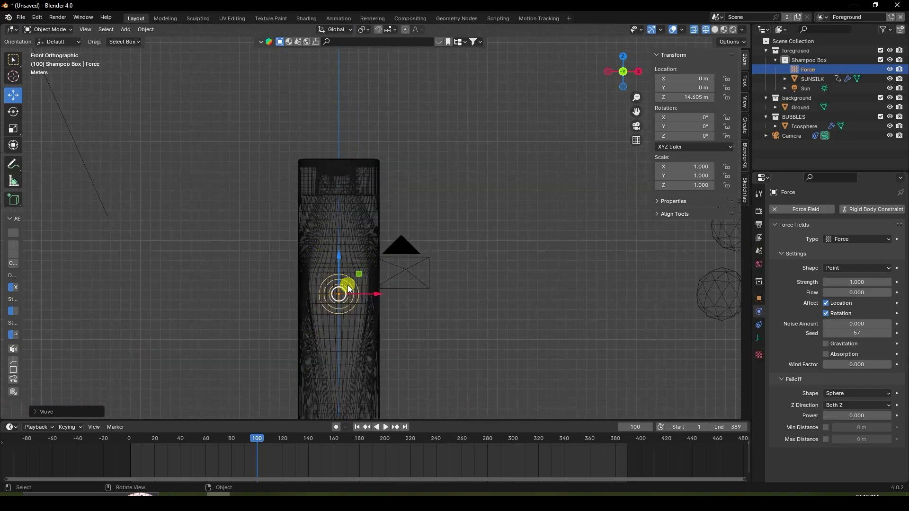
{"action": "key", "text": "s"}
{"action": "left_click", "coordinate": [411, 266]}
{"action": "middle_click_drag", "start_coordinate": [411, 266], "coordinate": [290, 295]}
{"action": "scroll", "coordinate": [376, 255], "scroll_direction": "up", "scroll_amount": 3}
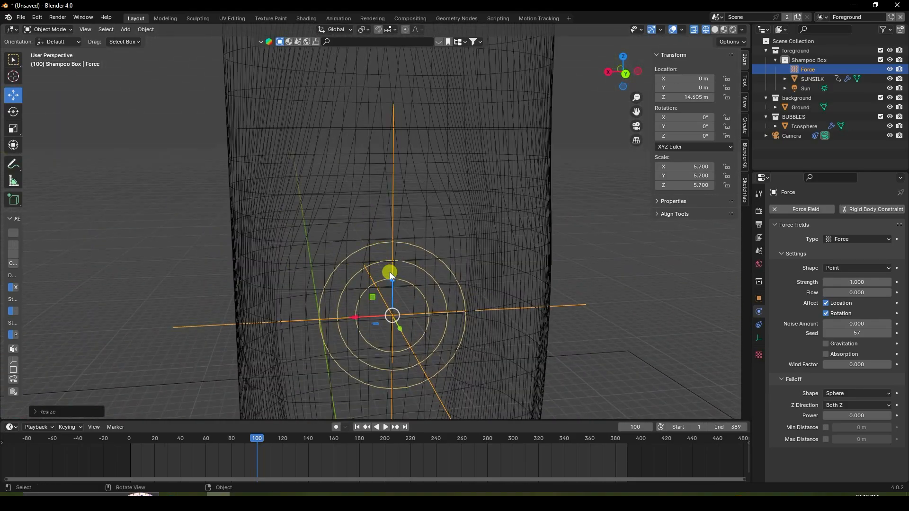
{"action": "scroll", "coordinate": [388, 273], "scroll_direction": "down", "scroll_amount": 4}
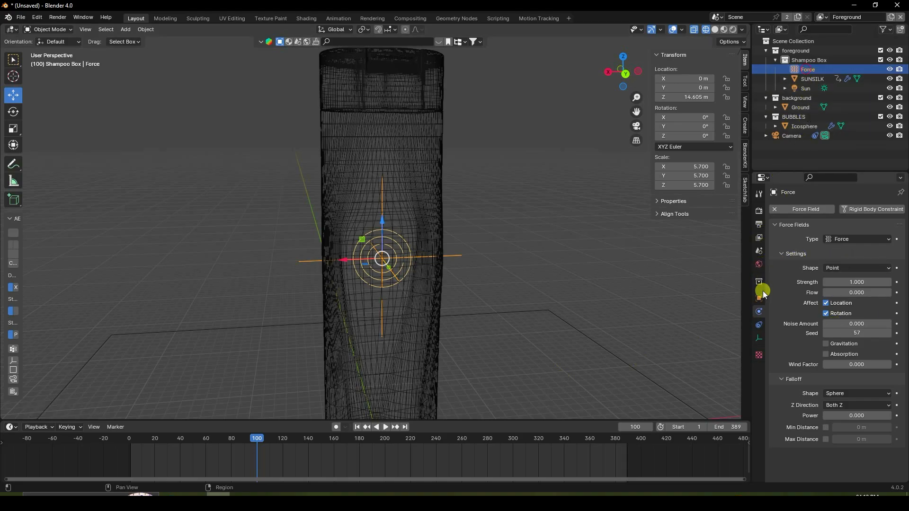
- Keyframe the force field's strength at 0 on frame 1 and move that keyframe to frame 40
{"action": "left_click", "coordinate": [358, 427]}
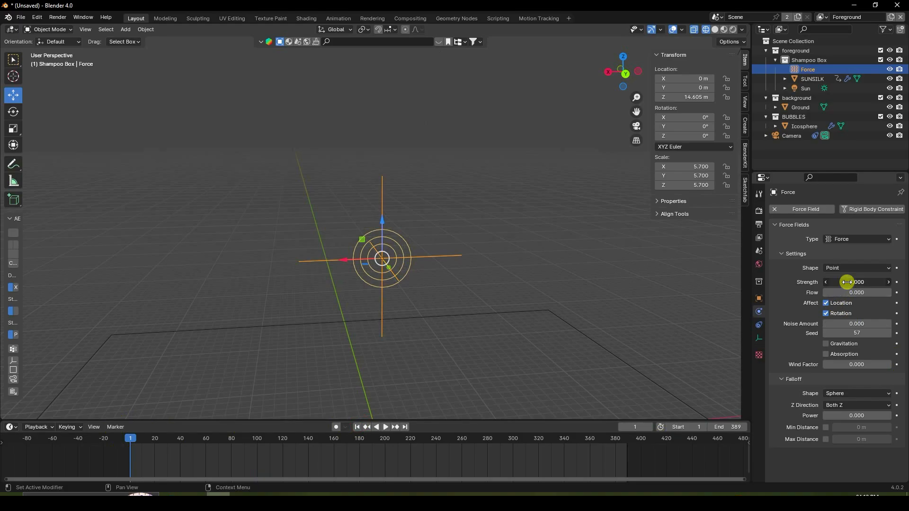
{"action": "left_click", "coordinate": [896, 282]}
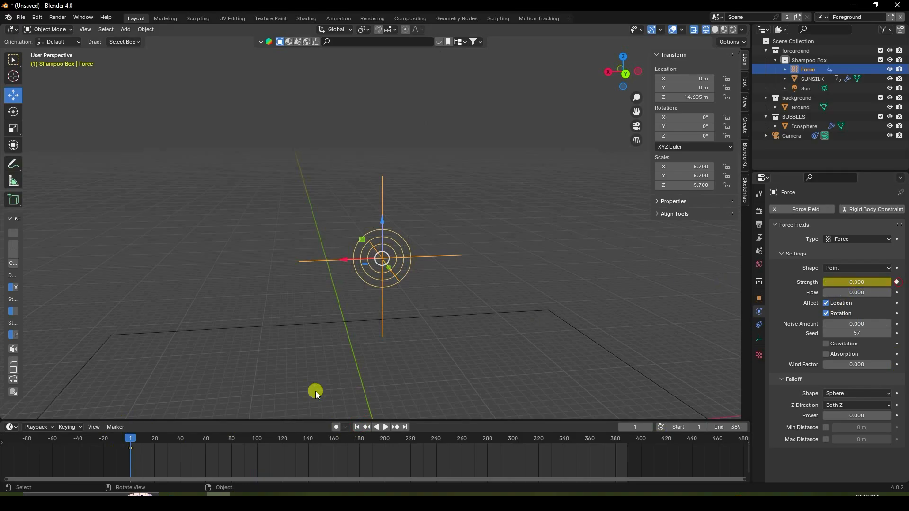
{"action": "left_click", "coordinate": [132, 453]}
{"action": "left_click_drag", "start_coordinate": [131, 451], "coordinate": [231, 445]}
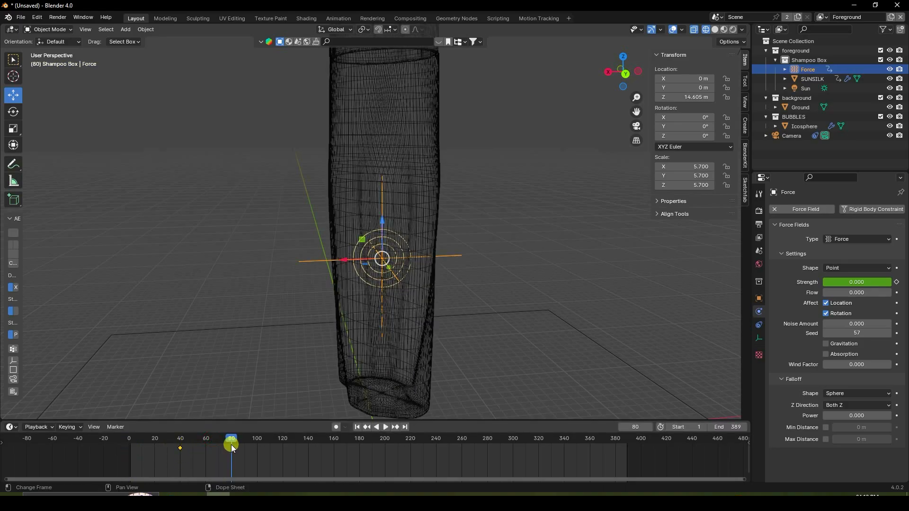
- Set the force field's strength to -80 at frame 80 and keyframe it
{"action": "scroll", "coordinate": [390, 263], "scroll_direction": "down", "scroll_amount": 4}
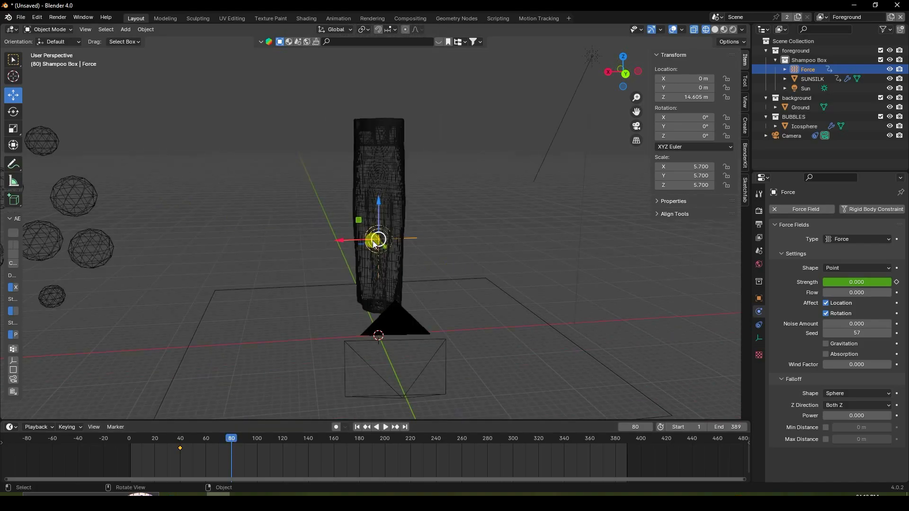
{"action": "left_click", "coordinate": [862, 284]}
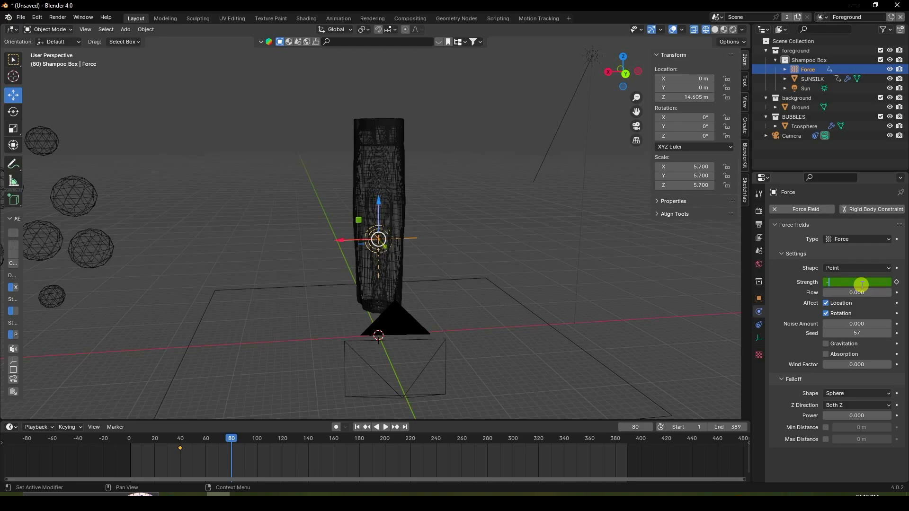
{"action": "key", "text": "Return"}
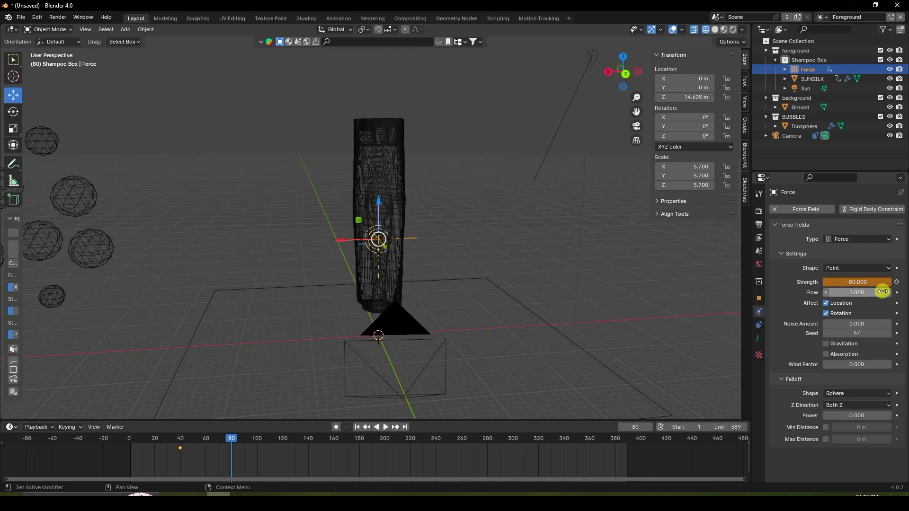
{"action": "left_click", "coordinate": [896, 283]}
- Play the animation from frame 1 in wireframe, examine how the bubbles meet the bottle and force field, and rewind
{"action": "left_click", "coordinate": [357, 427]}
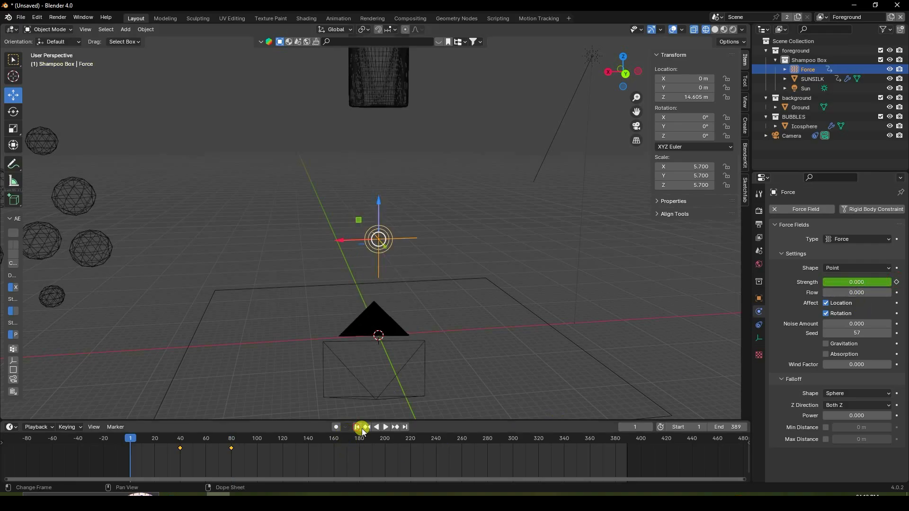
{"action": "left_click", "coordinate": [386, 427]}
{"action": "middle_click_drag", "start_coordinate": [373, 360], "coordinate": [404, 352]}
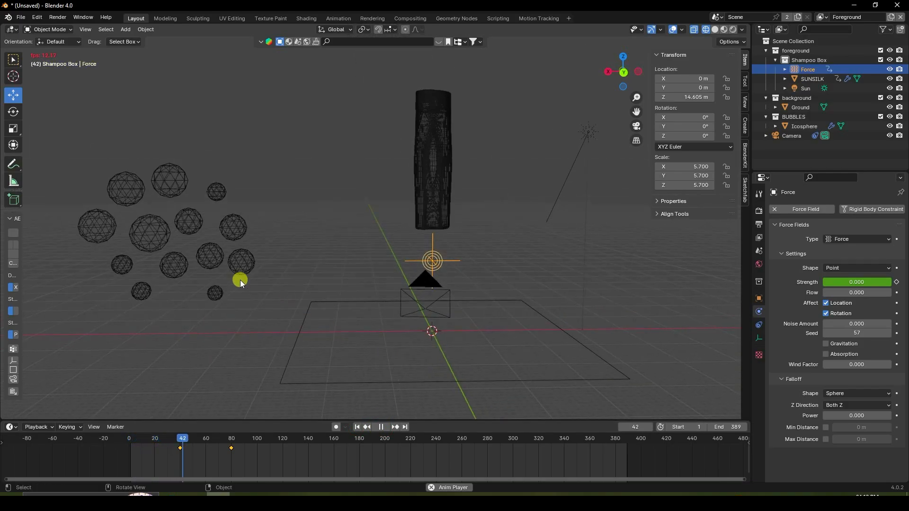
{"action": "scroll", "coordinate": [180, 256], "scroll_direction": "up", "scroll_amount": 3}
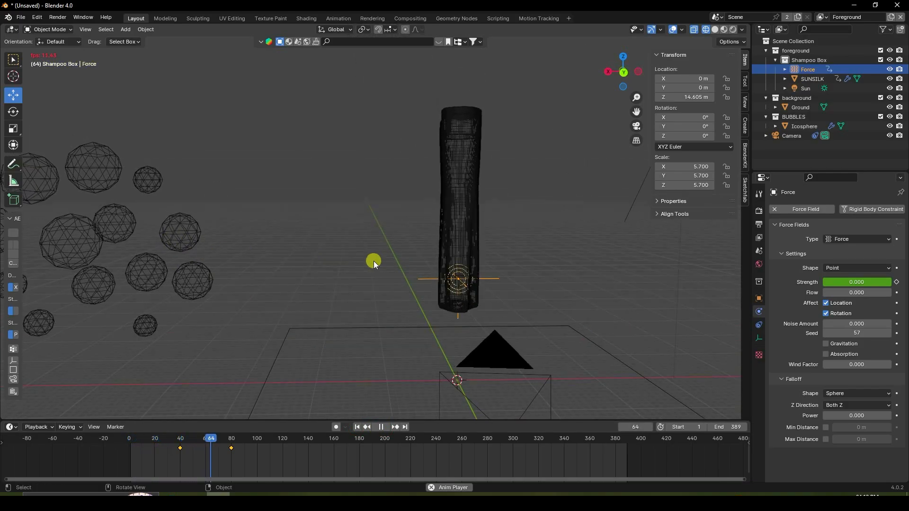
{"action": "scroll", "coordinate": [468, 233], "scroll_direction": "up", "scroll_amount": 5}
{"action": "middle_click_drag", "start_coordinate": [570, 266], "coordinate": [432, 226], "text": "shift"}
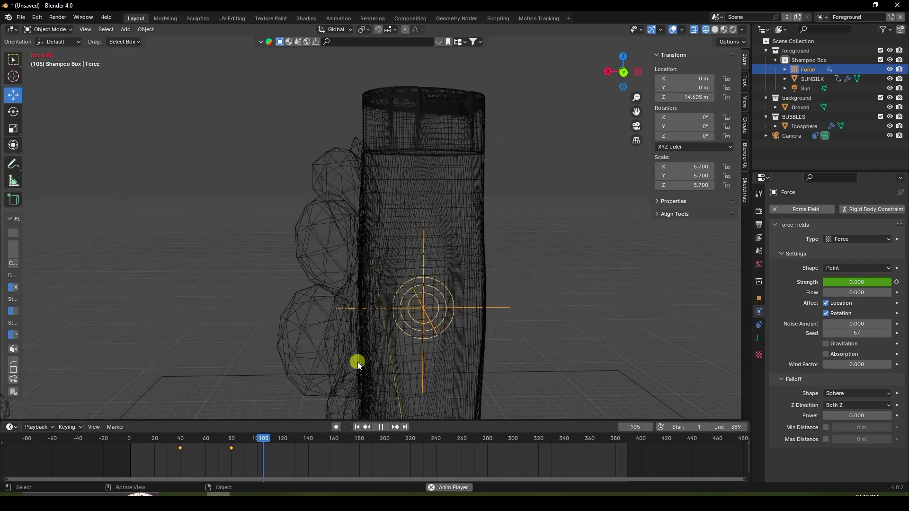
{"action": "left_click", "coordinate": [381, 427]}
{"action": "left_click", "coordinate": [357, 427]}
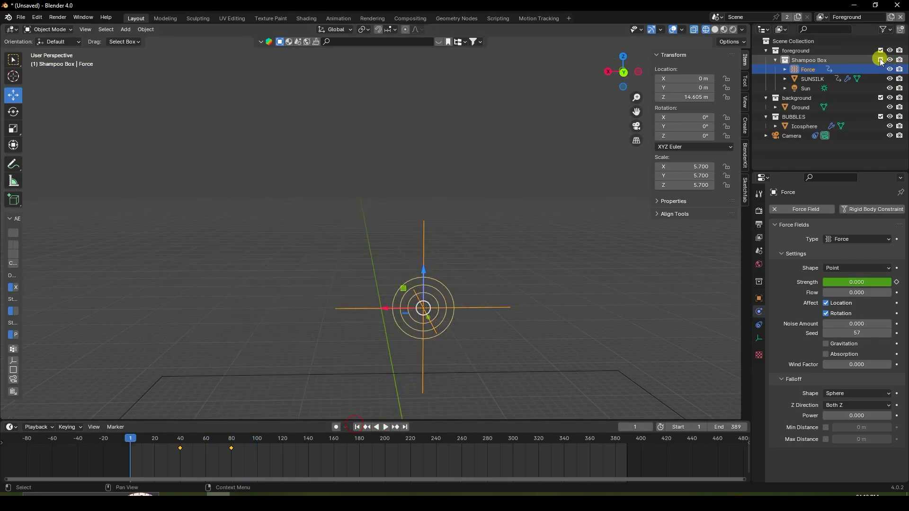
- Display the scene in solid shading, and remove and re-add Collision physics on the SUNSILK bottle
{"action": "left_click", "coordinate": [715, 29]}
{"action": "scroll", "coordinate": [333, 281], "scroll_direction": "down", "scroll_amount": 4}
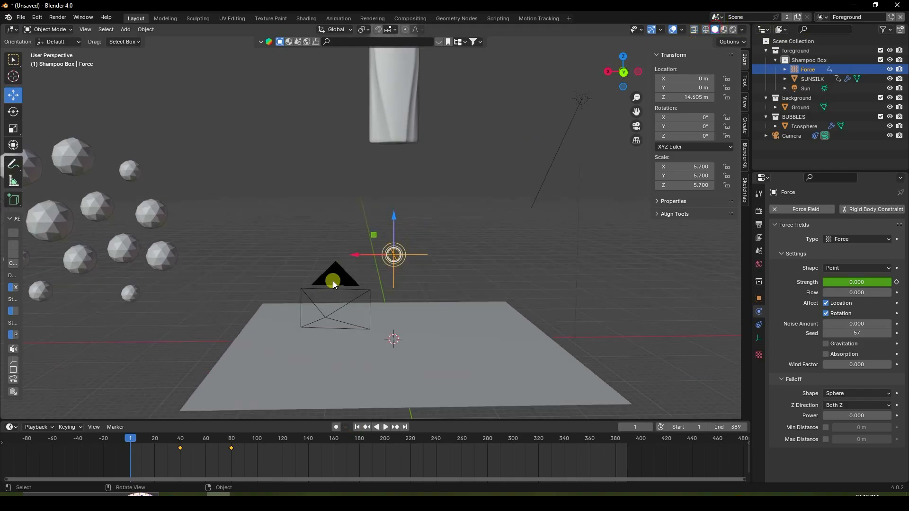
{"action": "left_click", "coordinate": [398, 119]}
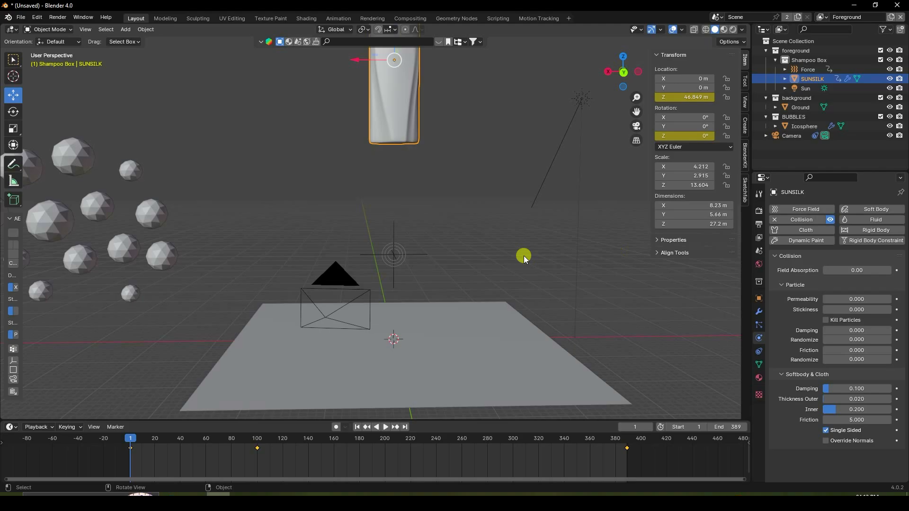
{"action": "key", "text": "KP_Decimal"}
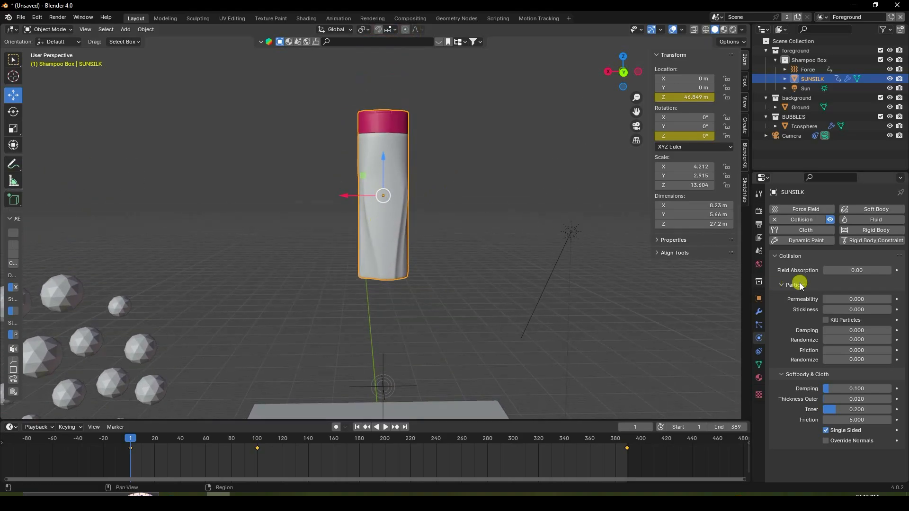
{"action": "left_click", "coordinate": [774, 220]}
{"action": "left_click", "coordinate": [376, 229]}
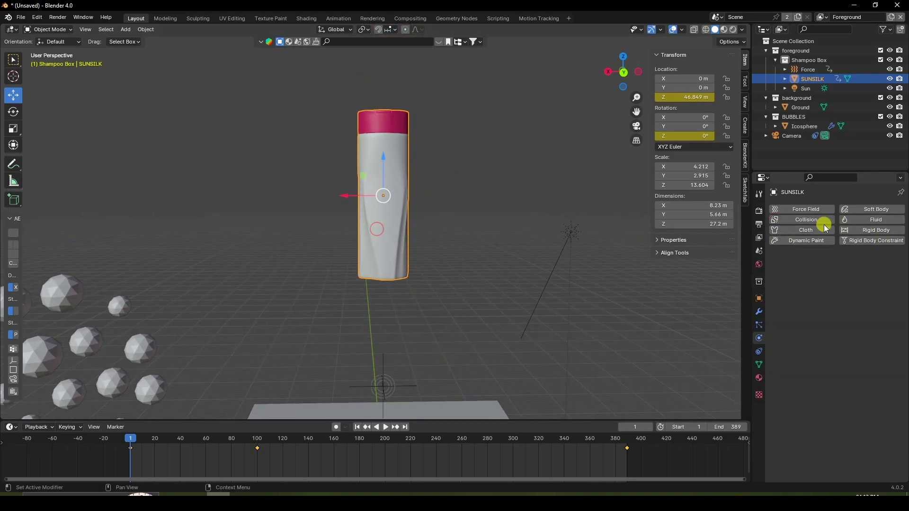
{"action": "left_click", "coordinate": [790, 220]}
- Scale the ground plane up uniformly to about 11.87 and add Collision physics to it
{"action": "middle_click_drag", "start_coordinate": [493, 231], "coordinate": [465, 257]}
{"action": "left_click", "coordinate": [465, 258]}
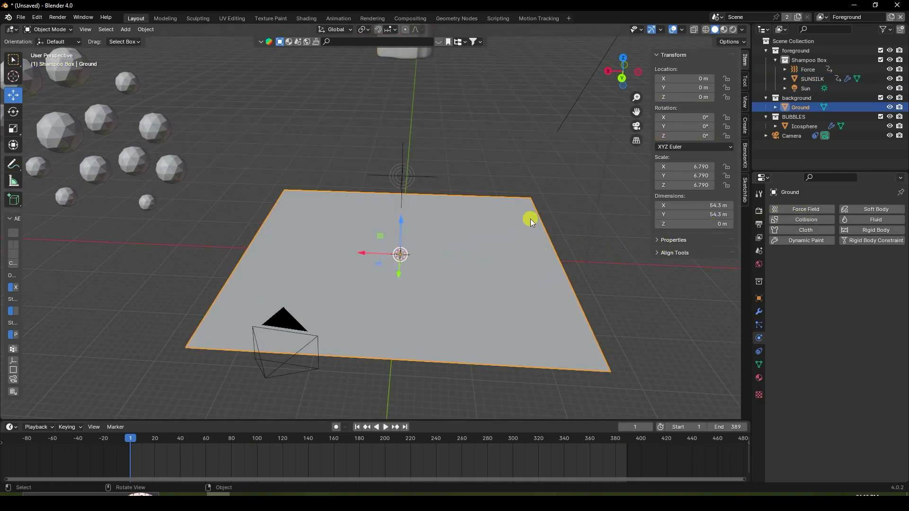
{"action": "key", "text": "s"}
{"action": "left_click", "coordinate": [631, 185]}
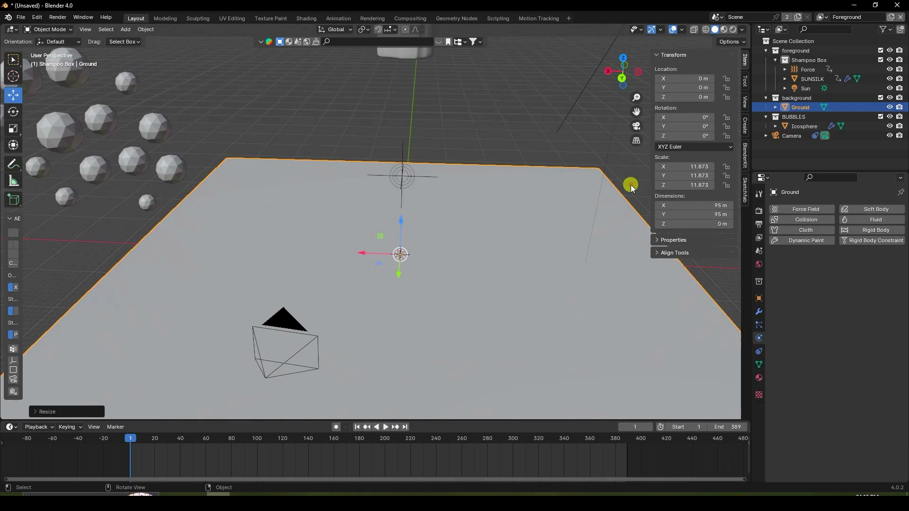
{"action": "left_click", "coordinate": [791, 219]}
{"action": "scroll", "coordinate": [464, 283], "scroll_direction": "down", "scroll_amount": 3}
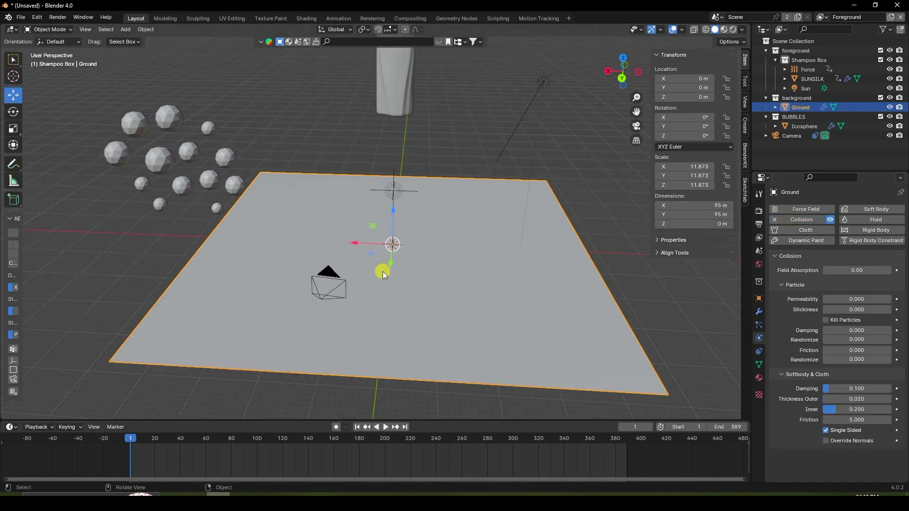
- Play the simulation in solid shading, examine how the bubbles gather around the bottle above the ground, and rewind
{"action": "left_click", "coordinate": [386, 427]}
{"action": "scroll", "coordinate": [316, 180], "scroll_direction": "up", "scroll_amount": 1}
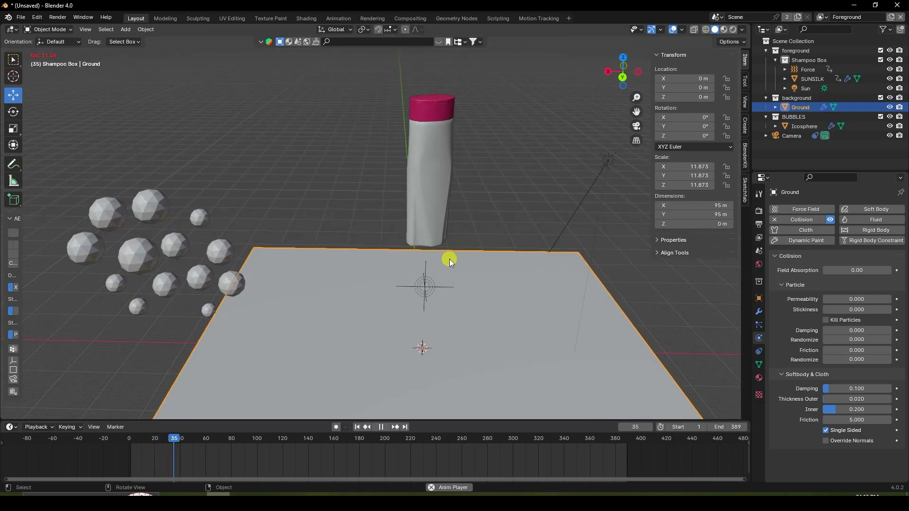
{"action": "scroll", "coordinate": [355, 270], "scroll_direction": "up", "scroll_amount": 3}
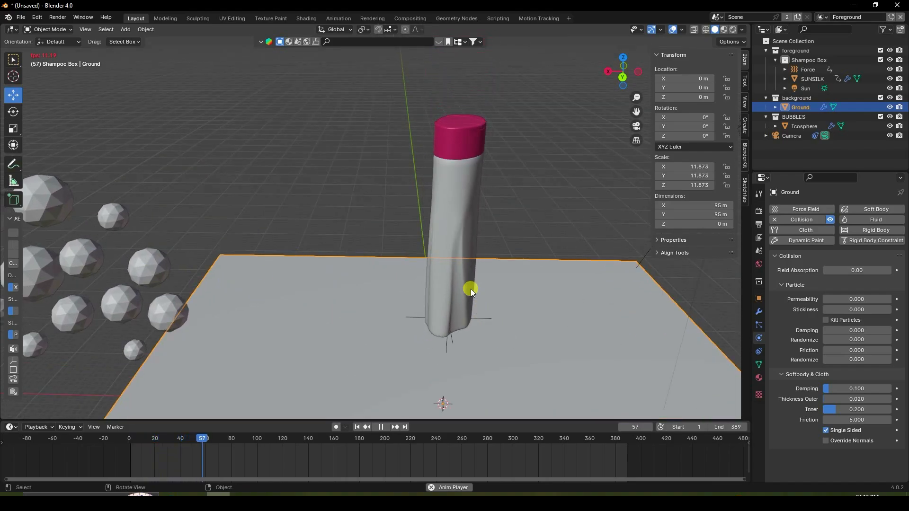
{"action": "middle_click_drag", "start_coordinate": [473, 334], "coordinate": [451, 286]}
{"action": "scroll", "coordinate": [451, 286], "scroll_direction": "up", "scroll_amount": 6}
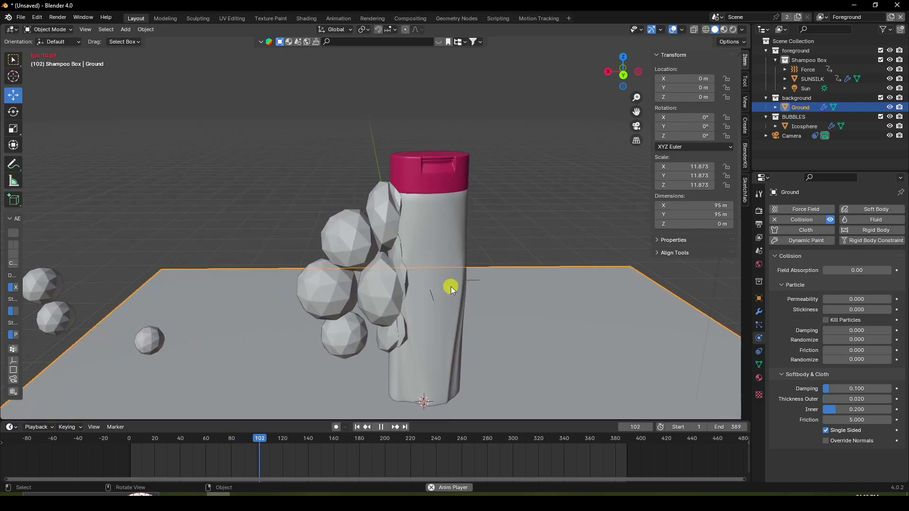
{"action": "middle_click_drag", "start_coordinate": [431, 260], "coordinate": [428, 245]}
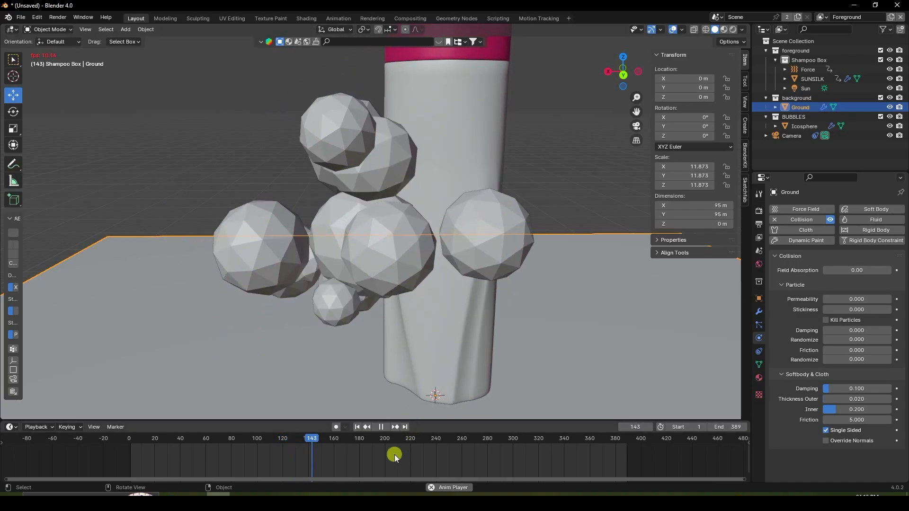
{"action": "left_click", "coordinate": [382, 427]}
{"action": "left_click", "coordinate": [357, 427]}
- Add a Subdivision Surface modifier to the ico sphere bubbles and set its viewport level to 2
{"action": "middle_click_drag", "start_coordinate": [380, 308], "coordinate": [392, 240]}
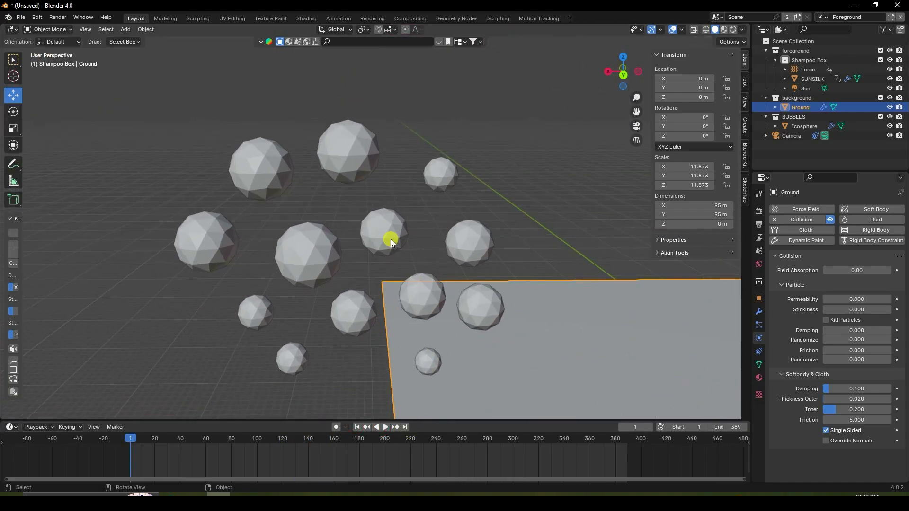
{"action": "left_click", "coordinate": [391, 239]}
{"action": "left_click", "coordinate": [758, 312]}
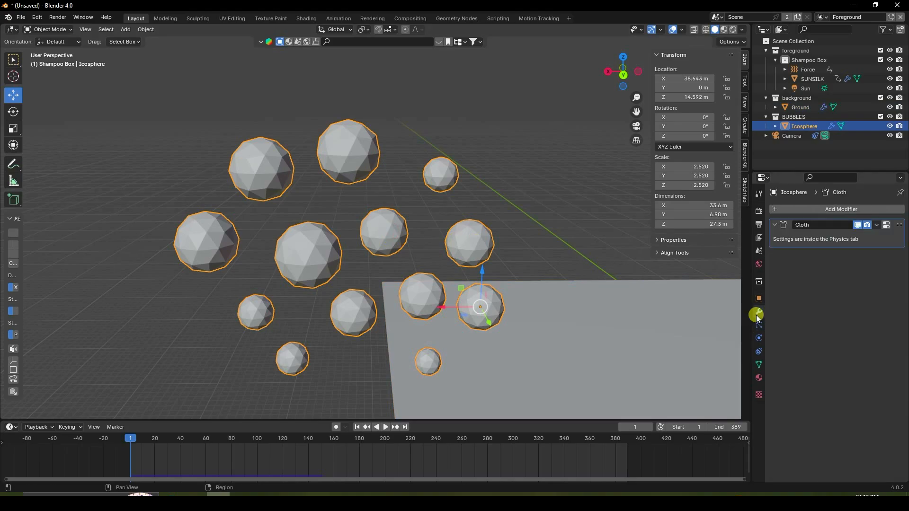
{"action": "left_click", "coordinate": [797, 209]}
{"action": "mouse_move", "coordinate": [756, 244]}
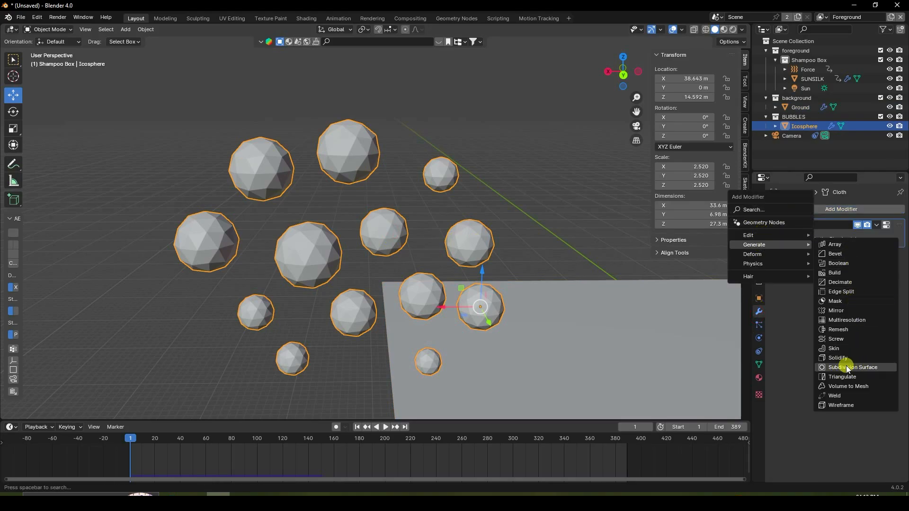
{"action": "left_click", "coordinate": [863, 368]}
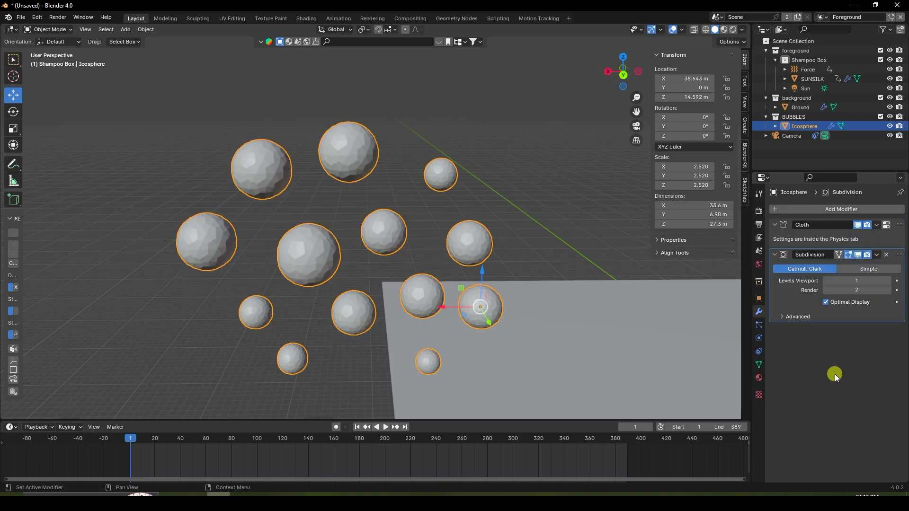
{"action": "left_click", "coordinate": [888, 281]}
- Apply smooth shading to the ico sphere bubbles
{"action": "scroll", "coordinate": [329, 220], "scroll_direction": "up", "scroll_amount": 4}
{"action": "right_click", "coordinate": [329, 221]}
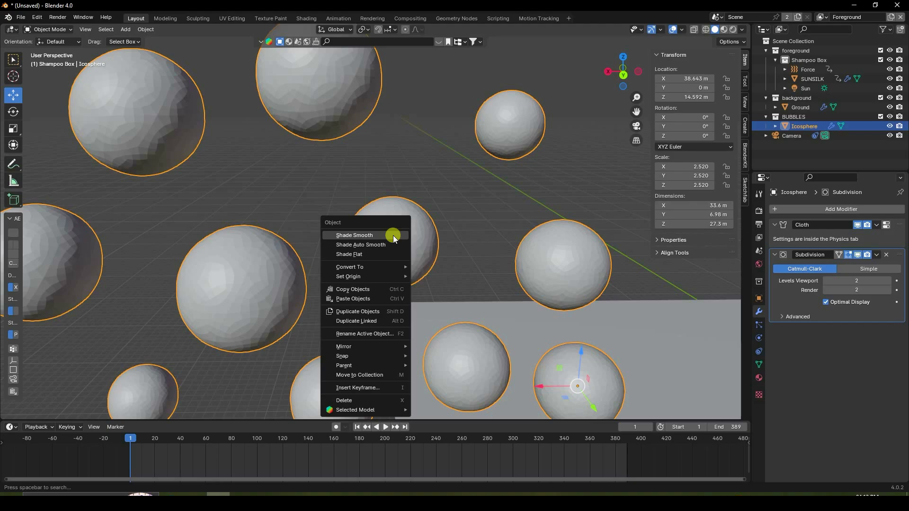
{"action": "left_click", "coordinate": [394, 238]}
{"action": "scroll", "coordinate": [389, 242], "scroll_direction": "down", "scroll_amount": 4}
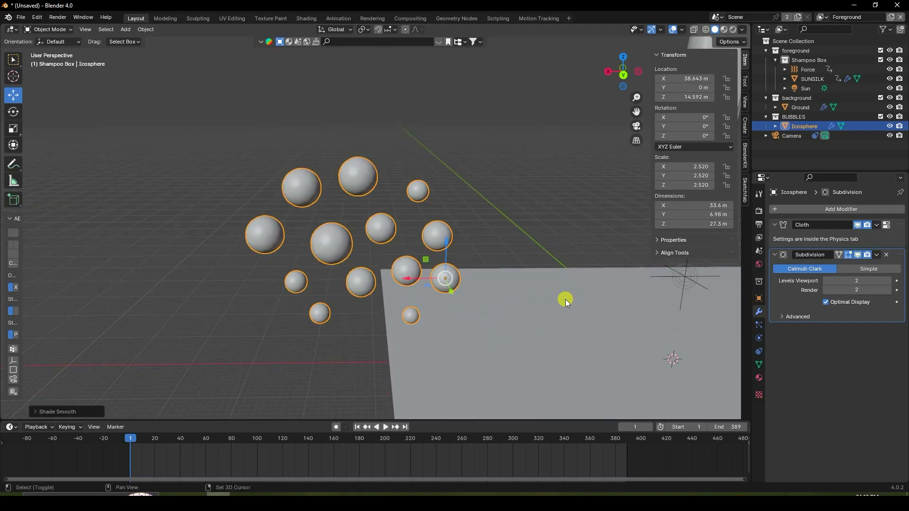
- Play the simulation with the smoothed bubbles, examine them up close around the bottle, and return to frame 1
{"action": "middle_click_drag", "start_coordinate": [565, 299], "coordinate": [360, 306], "text": "shift"}
{"action": "left_click", "coordinate": [387, 428]}
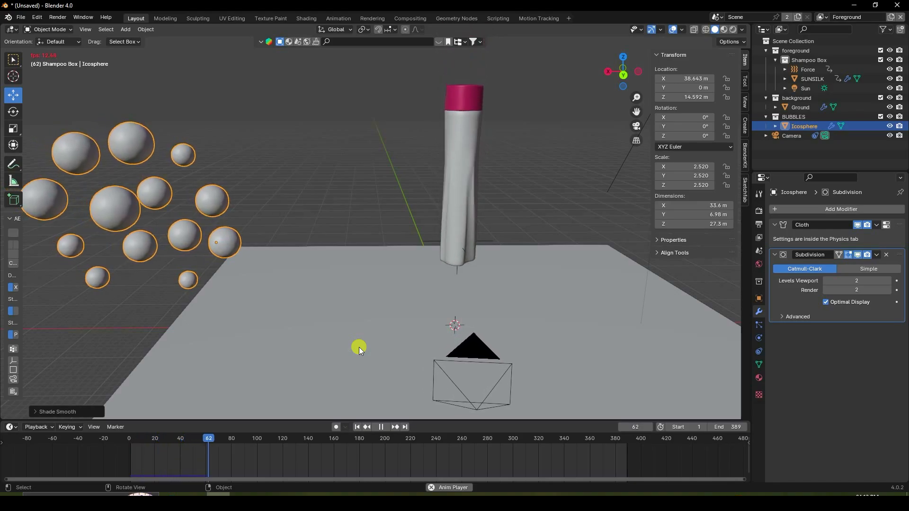
{"action": "scroll", "coordinate": [491, 297], "scroll_direction": "up", "scroll_amount": 4}
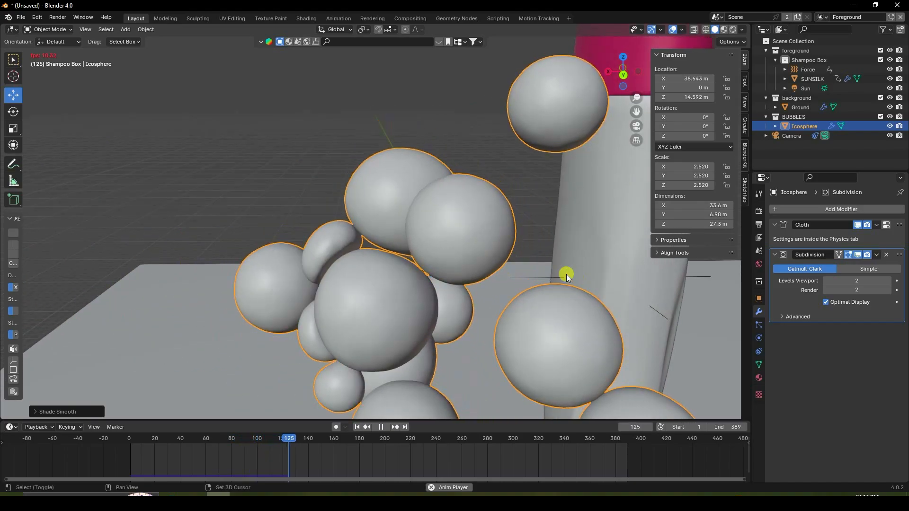
{"action": "middle_click_drag", "start_coordinate": [566, 275], "coordinate": [408, 233], "text": "shift"}
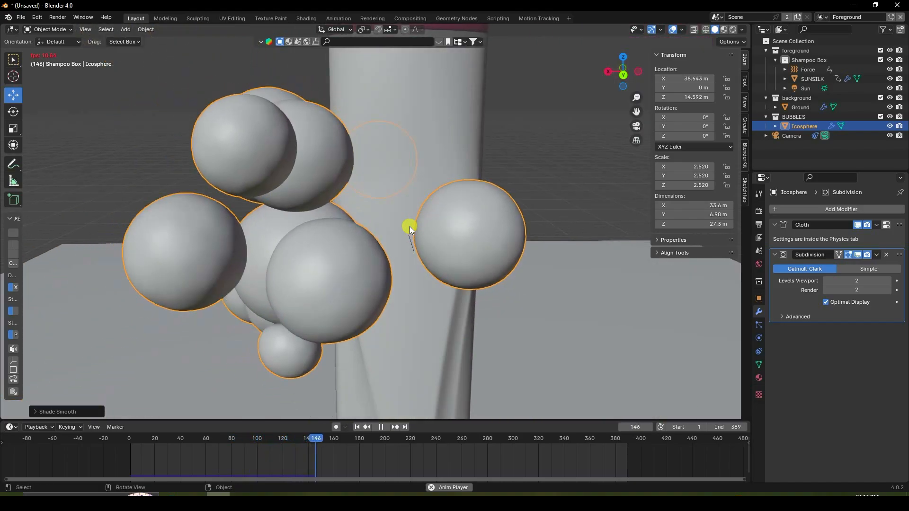
{"action": "left_click", "coordinate": [381, 427]}
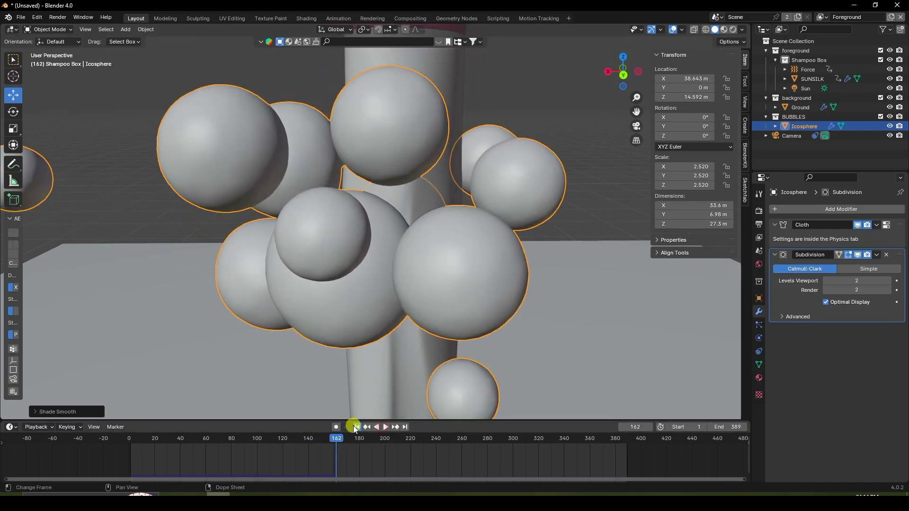
{"action": "left_click", "coordinate": [357, 427]}
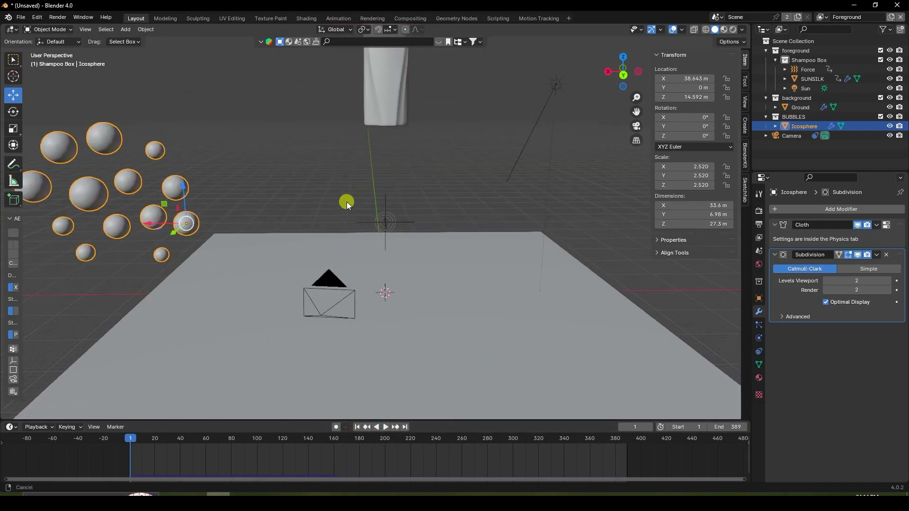
- Look through the scene camera and check where the bubbles start relative to the camera frame
{"action": "middle_click_drag", "start_coordinate": [346, 202], "coordinate": [363, 214], "text": "shift"}
{"action": "key", "text": "KP_1"}
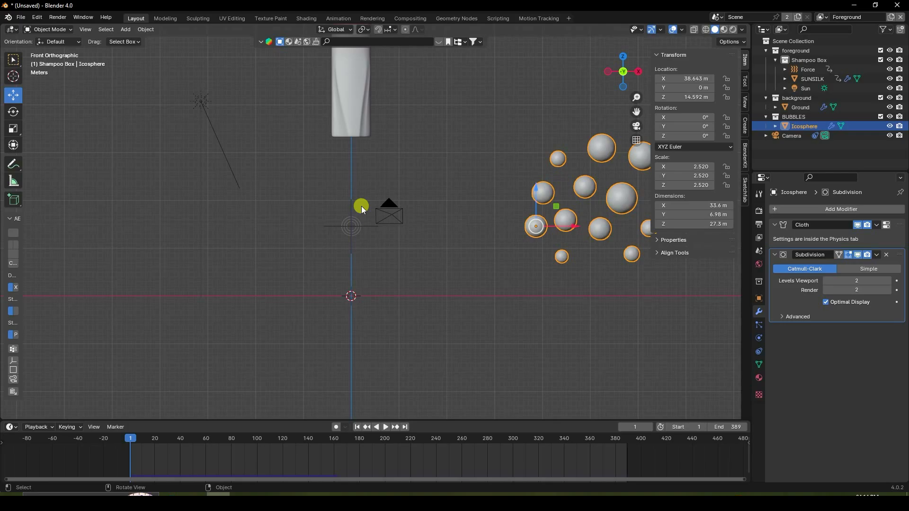
{"action": "key", "text": "KP_0"}
{"action": "scroll", "coordinate": [308, 215], "scroll_direction": "down", "scroll_amount": 4}
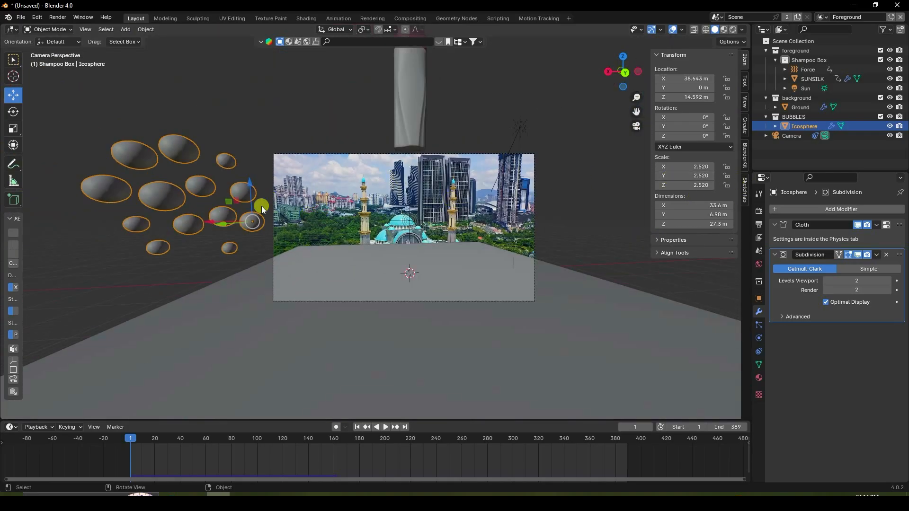
- Duplicate all the ico sphere bubbles in Edit Mode, place the copies on the opposite side of the camera frame, and return to Object Mode
{"action": "scroll", "coordinate": [203, 208], "scroll_direction": "up", "scroll_amount": 2}
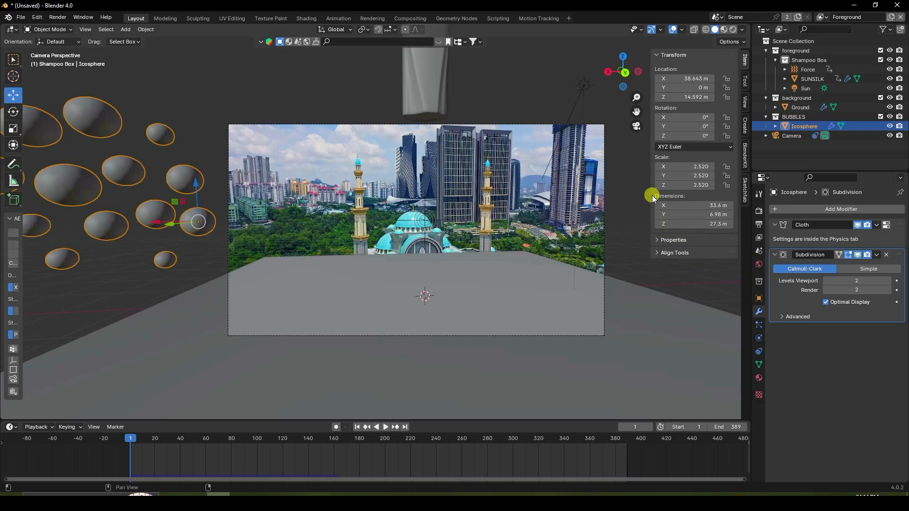
{"action": "key", "text": "n"}
{"action": "scroll", "coordinate": [230, 245], "scroll_direction": "down", "scroll_amount": 2}
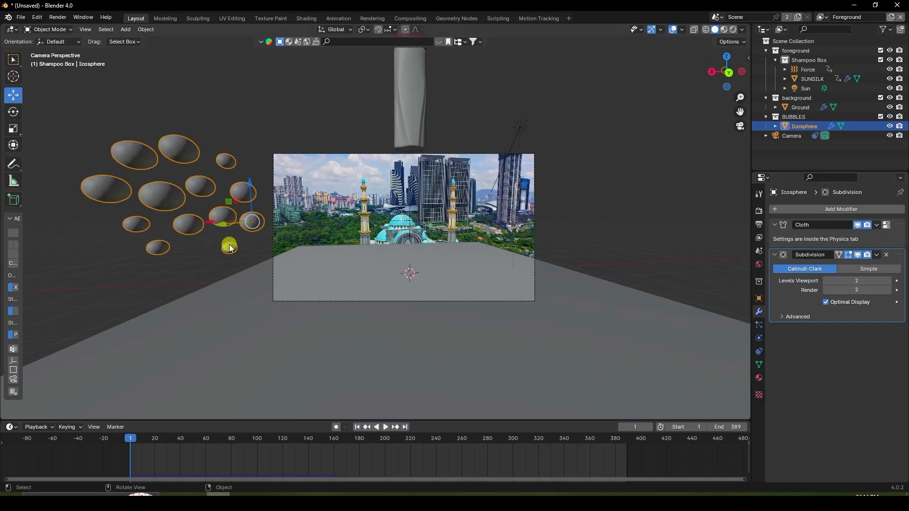
{"action": "middle_click_drag", "start_coordinate": [401, 240], "coordinate": [372, 240], "text": "shift"}
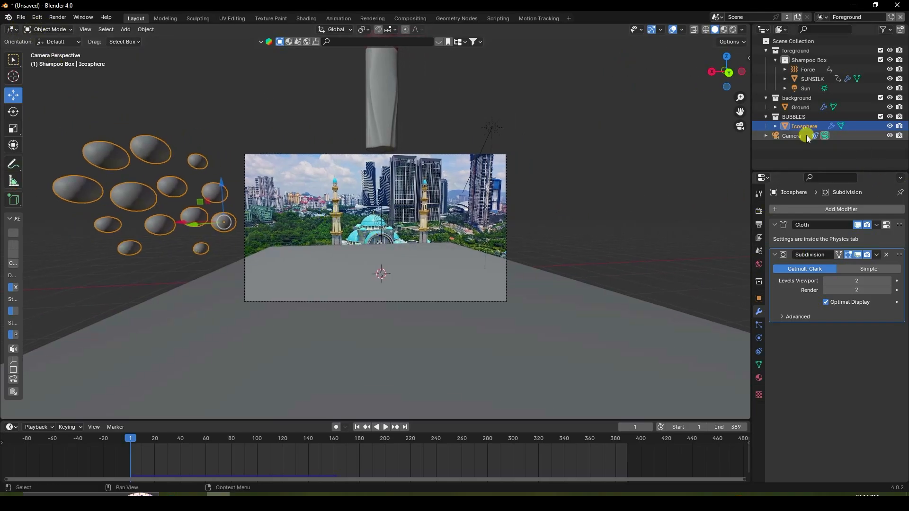
{"action": "left_click", "coordinate": [42, 29]}
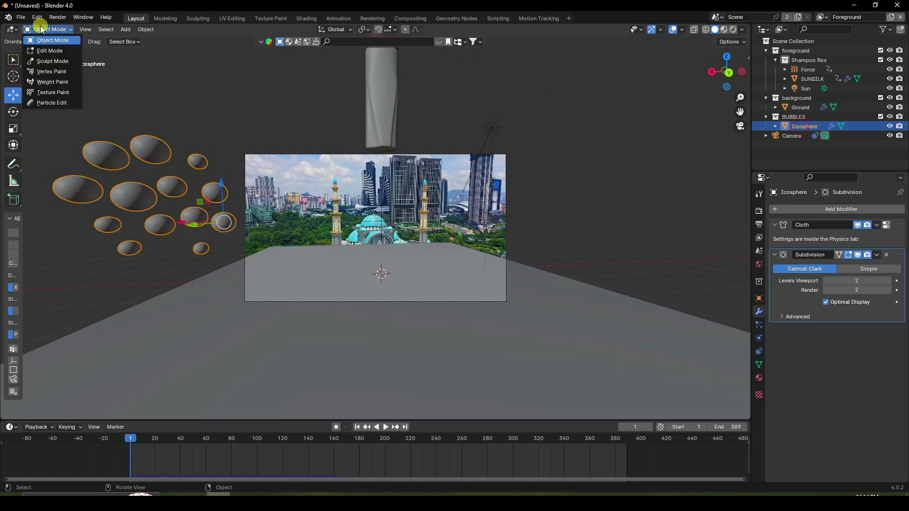
{"action": "left_click", "coordinate": [43, 51]}
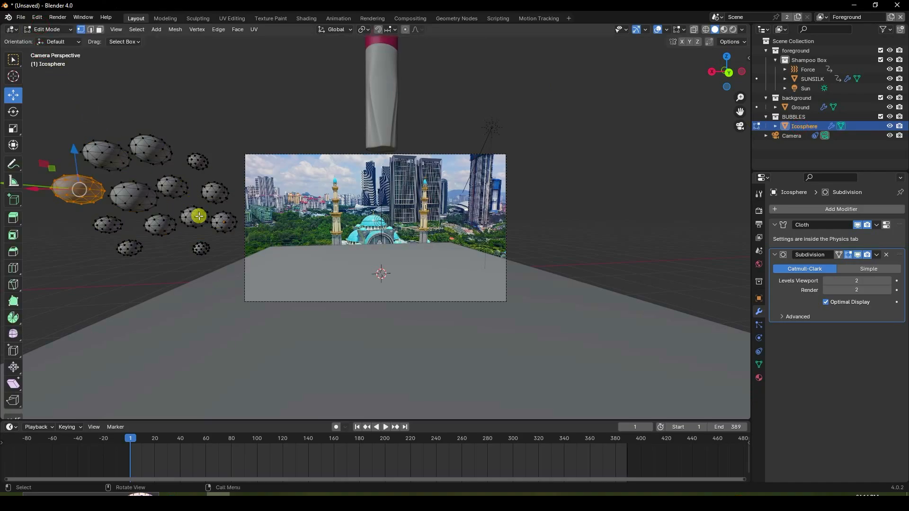
{"action": "key", "text": "a"}
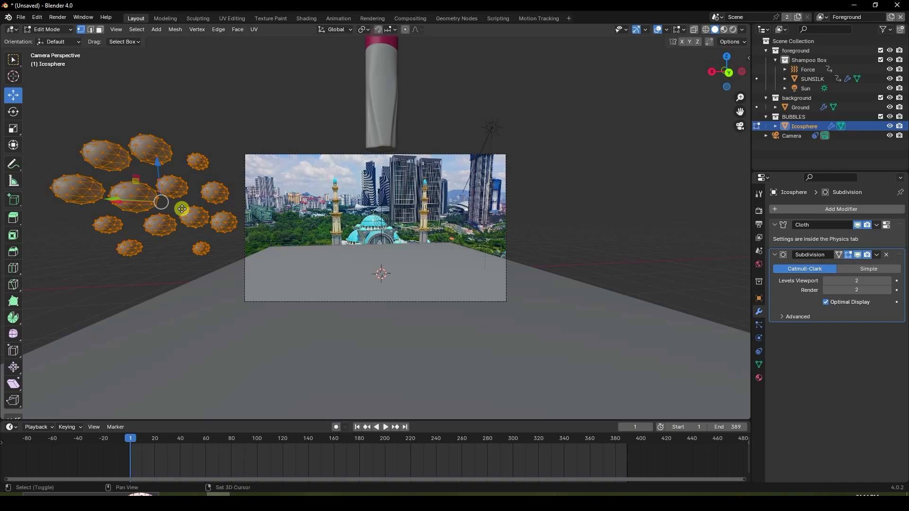
{"action": "key", "text": "shift+d"}
{"action": "left_click", "coordinate": [621, 231]}
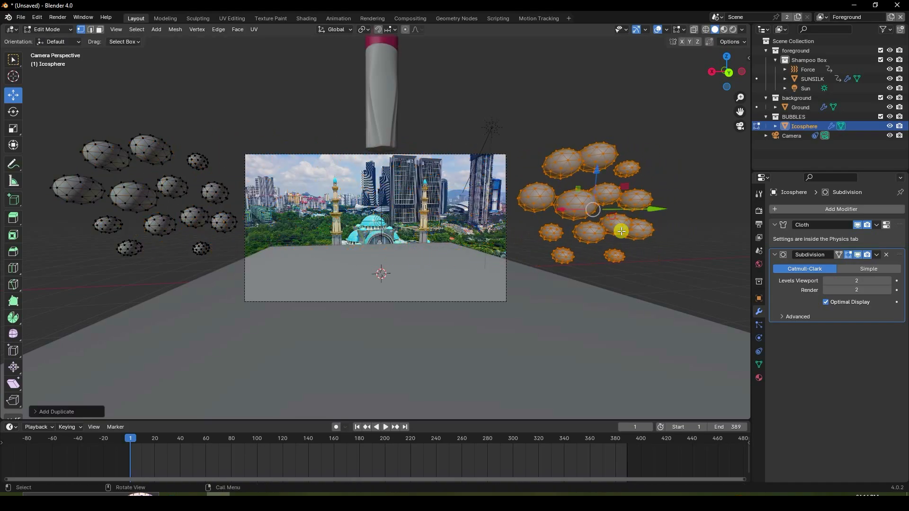
{"action": "scroll", "coordinate": [646, 199], "scroll_direction": "up", "scroll_amount": 3}
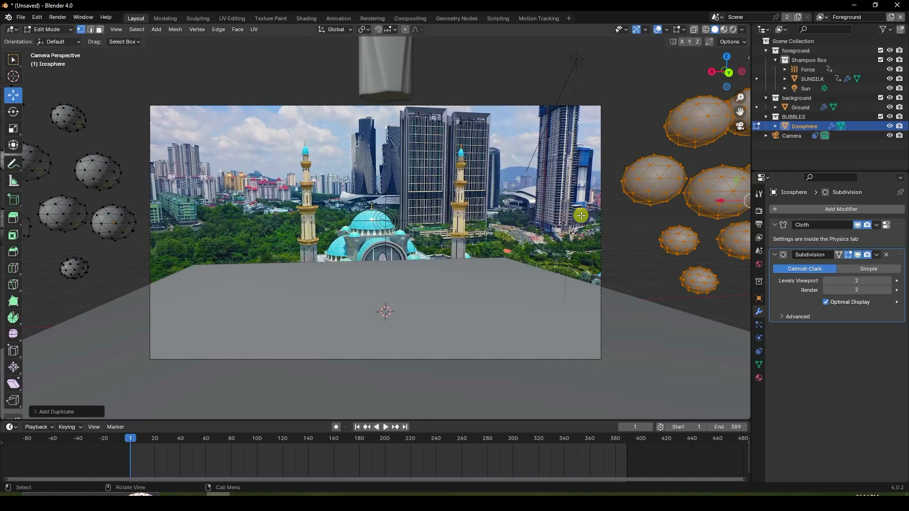
{"action": "left_click", "coordinate": [47, 29]}
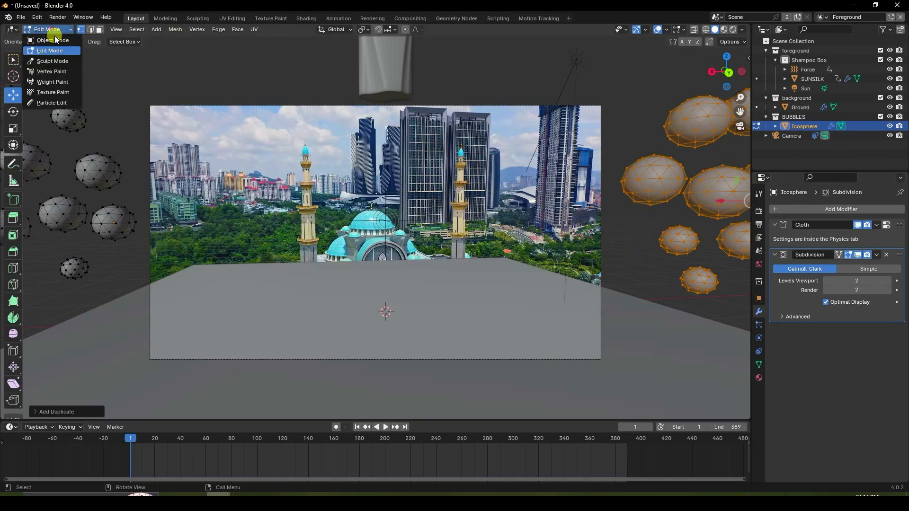
{"action": "left_click", "coordinate": [55, 37]}
- Play the simulation through the camera, examine how both bubble groups gather around the bottle, and return to frame 1
{"action": "scroll", "coordinate": [548, 271], "scroll_direction": "down", "scroll_amount": 2}
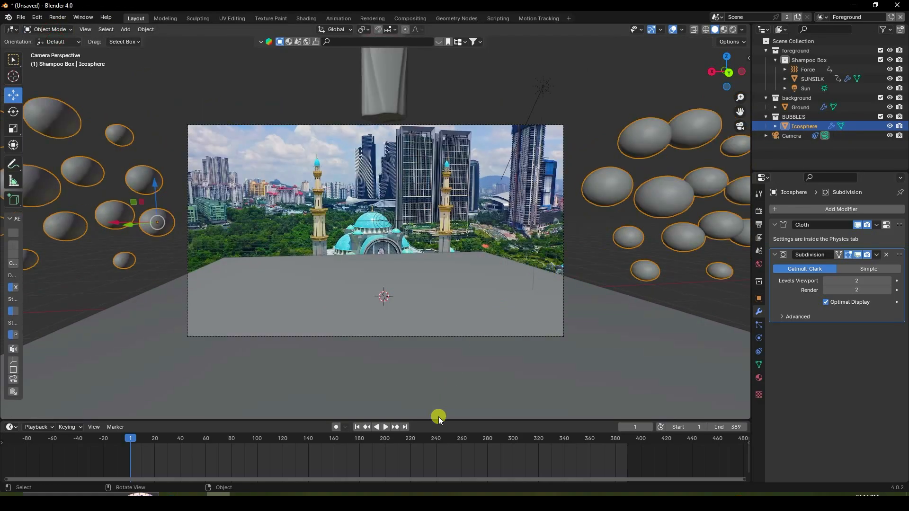
{"action": "left_click", "coordinate": [386, 427]}
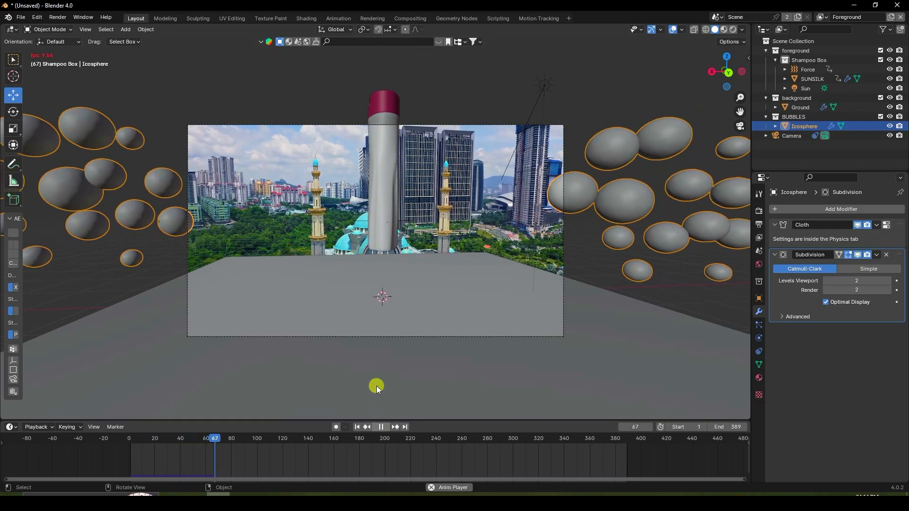
{"action": "scroll", "coordinate": [404, 318], "scroll_direction": "up", "scroll_amount": 1}
{"action": "scroll", "coordinate": [406, 319], "scroll_direction": "up", "scroll_amount": 1}
{"action": "scroll", "coordinate": [407, 330], "scroll_direction": "up", "scroll_amount": 1}
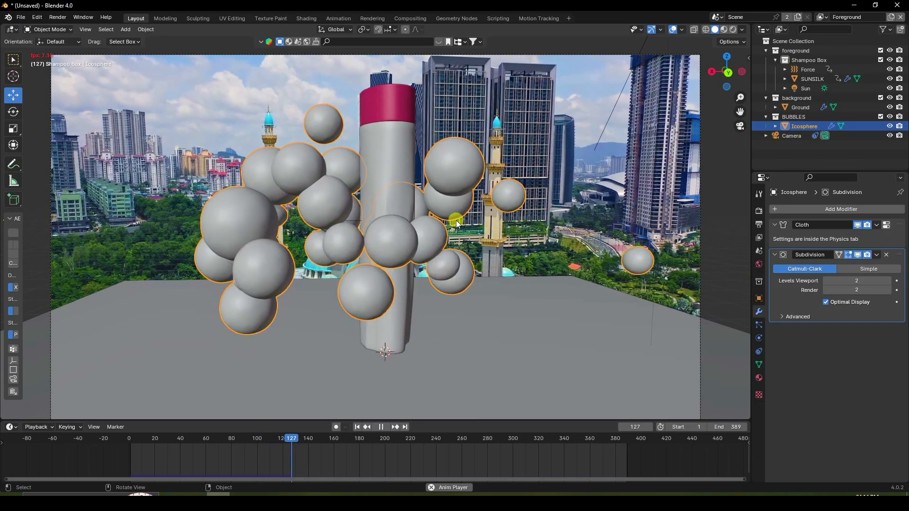
{"action": "scroll", "coordinate": [454, 220], "scroll_direction": "up", "scroll_amount": 2}
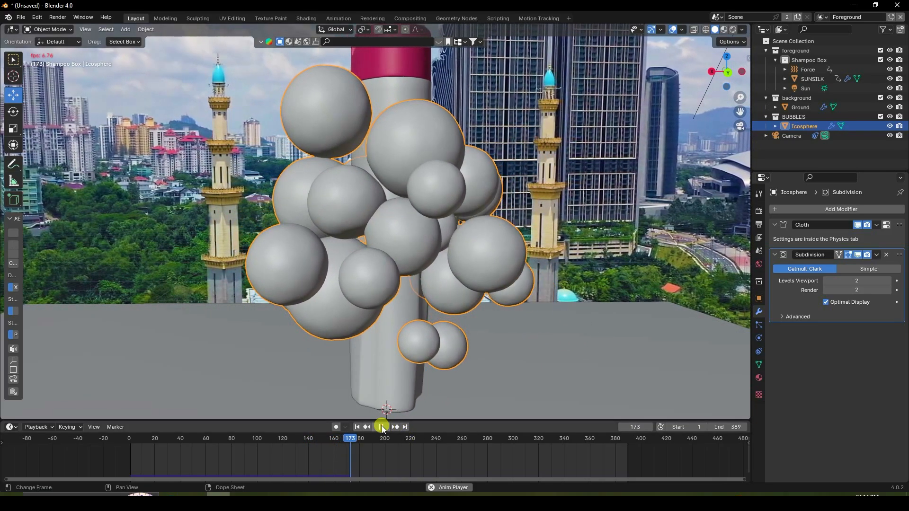
{"action": "left_click", "coordinate": [381, 427]}
{"action": "left_click", "coordinate": [359, 427]}
{"action": "scroll", "coordinate": [530, 305], "scroll_direction": "down", "scroll_amount": 4}
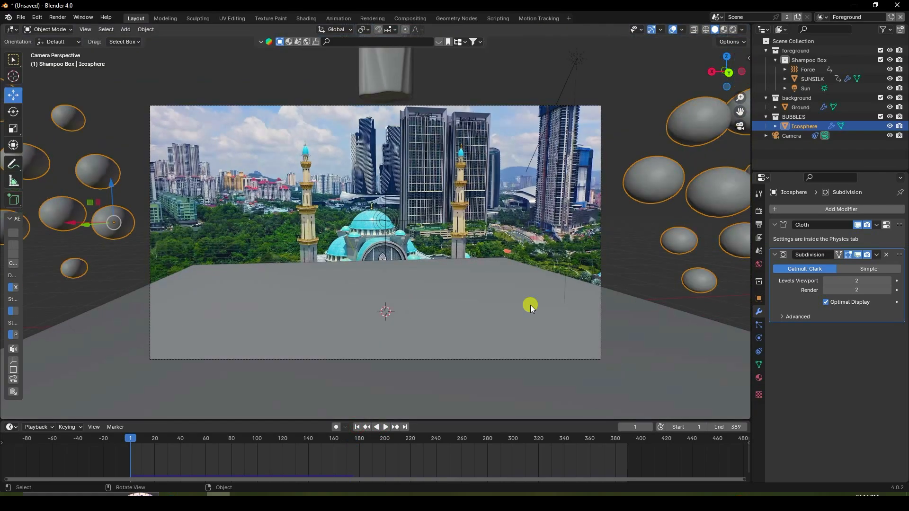
{"action": "left_click", "coordinate": [760, 341]}
{"action": "scroll", "coordinate": [783, 335], "scroll_direction": "down", "scroll_amount": 15}
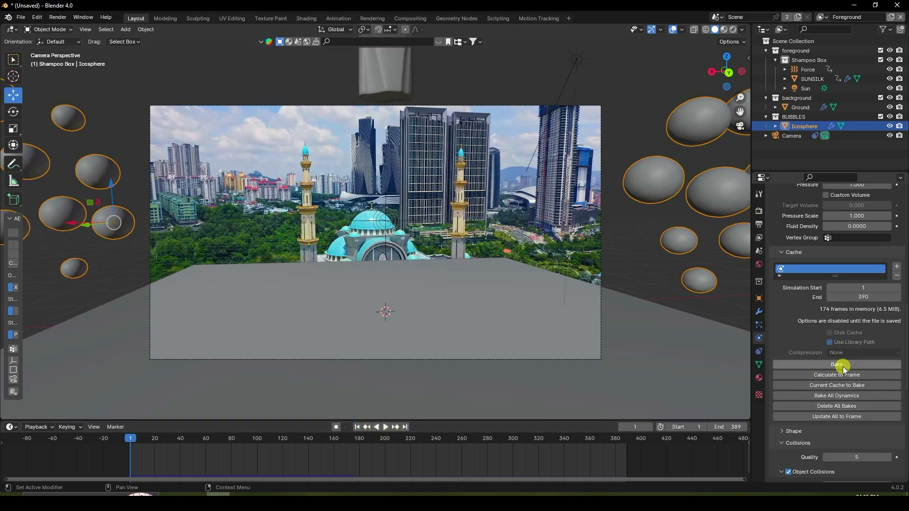
{"action": "left_click", "coordinate": [785, 364]}
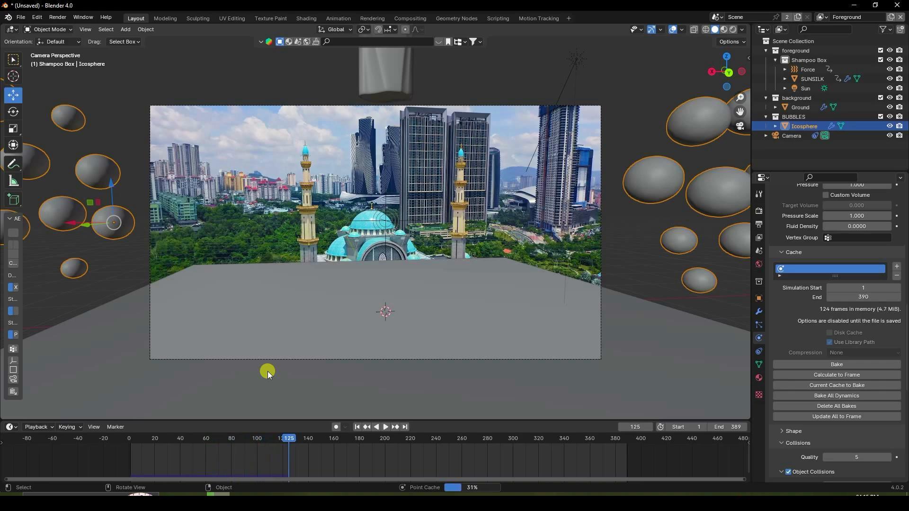
{"action": "key", "text": "Escape"}
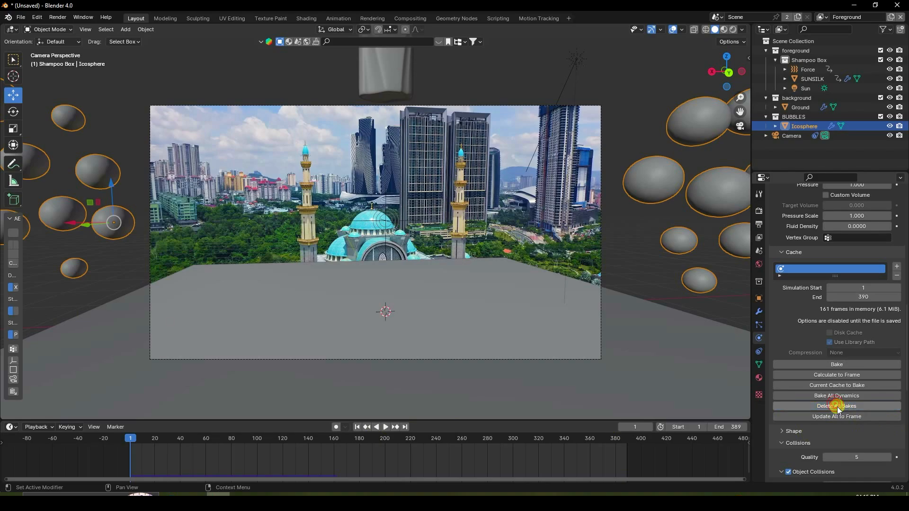
- Add a Turbulence force field with strength 10, raise it along Z to the centre of the Force field, and resize it
{"action": "left_click", "coordinate": [126, 29]}
{"action": "mouse_move", "coordinate": [157, 202]}
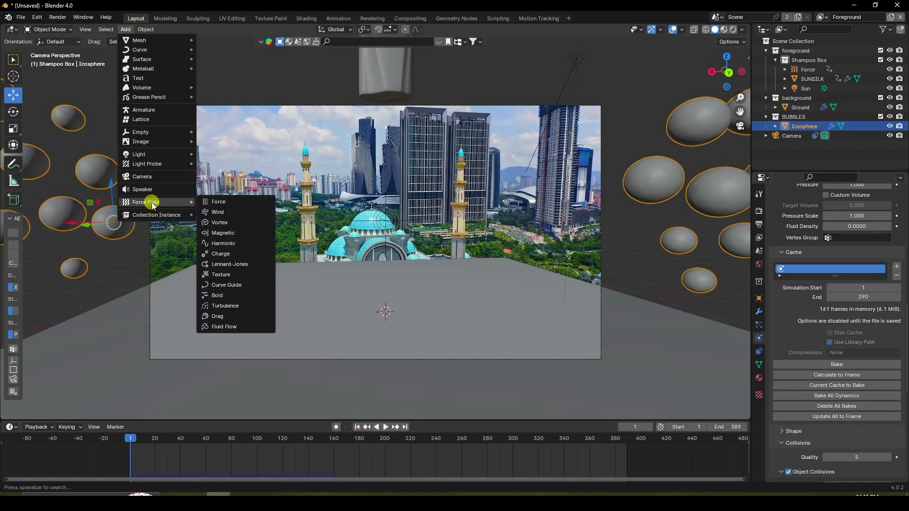
{"action": "left_click", "coordinate": [237, 308]}
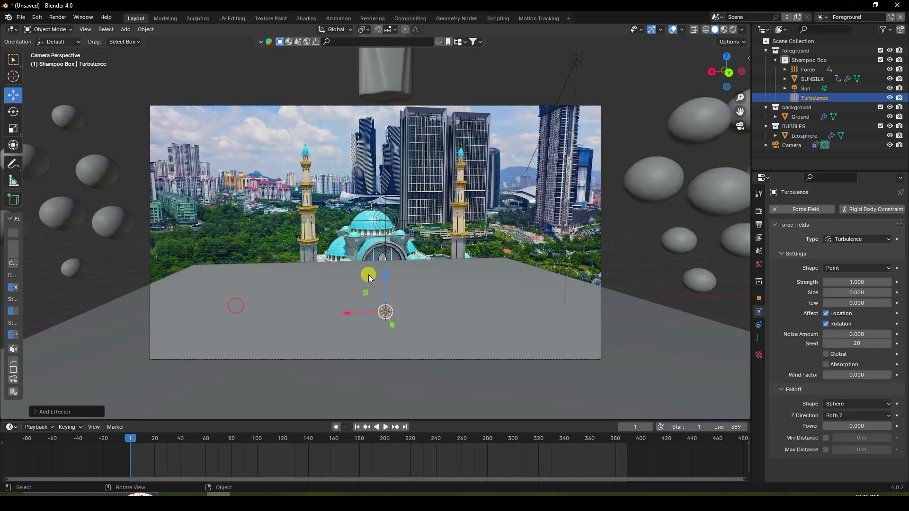
{"action": "left_click_drag", "start_coordinate": [387, 271], "coordinate": [398, 183]}
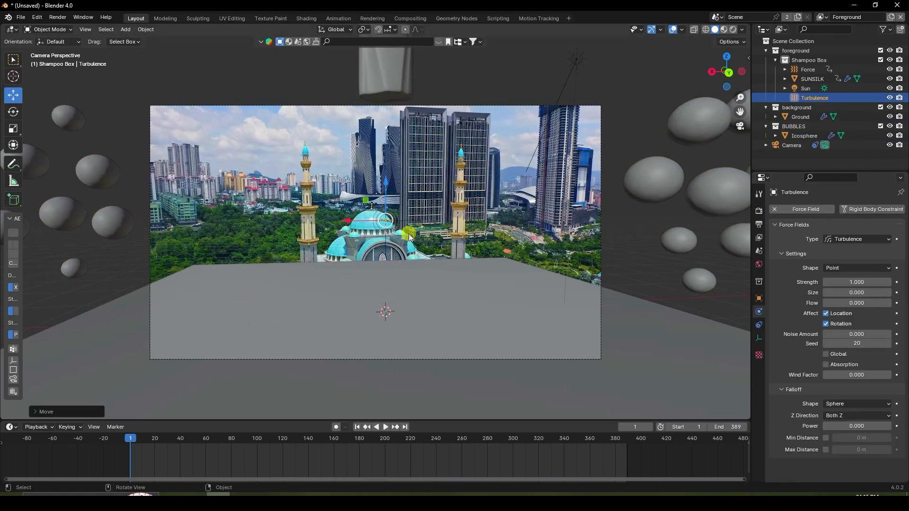
{"action": "key", "text": "s"}
{"action": "left_click", "coordinate": [495, 203]}
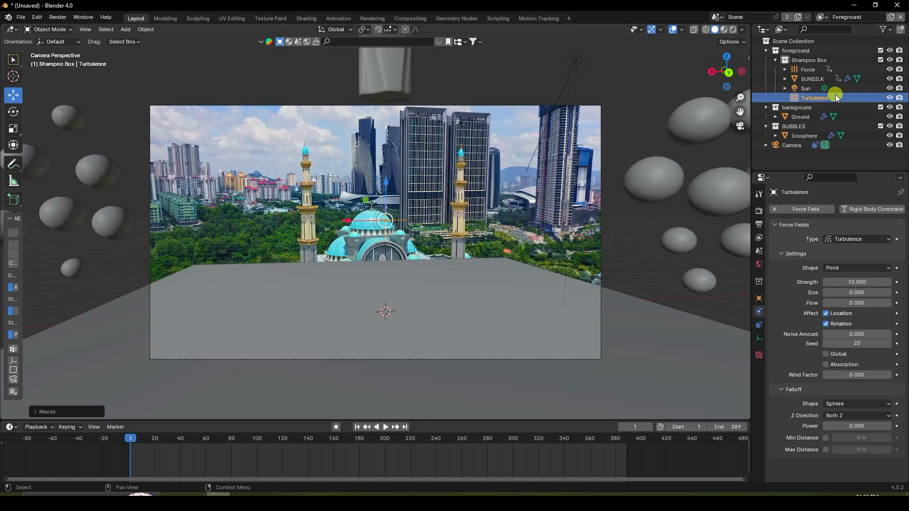
- Bake the Cloth simulation of the bubbles with the turbulence field included
{"action": "left_click", "coordinate": [674, 181]}
{"action": "scroll", "coordinate": [807, 348], "scroll_direction": "down", "scroll_amount": 10}
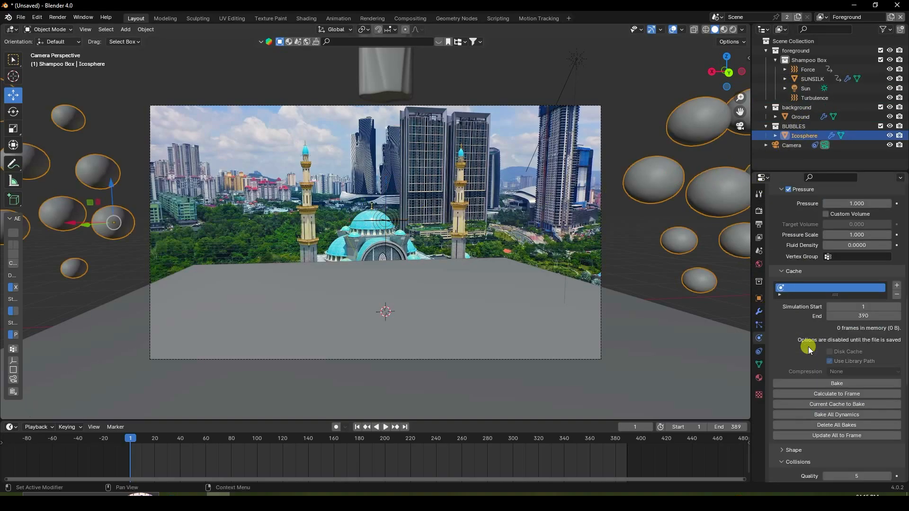
{"action": "left_click", "coordinate": [833, 384]}
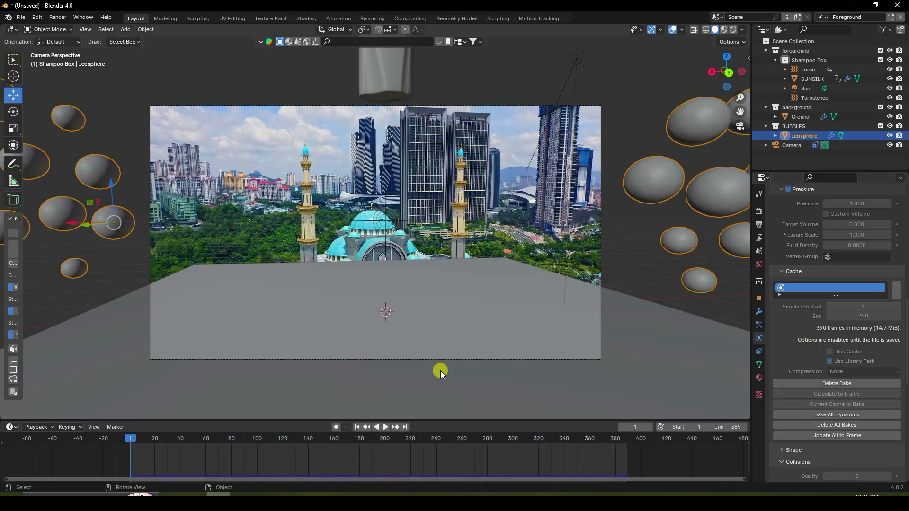
- Play back the baked bubbles around the bottle, return to frame 1, and delete all bakes
{"action": "left_click", "coordinate": [387, 427]}
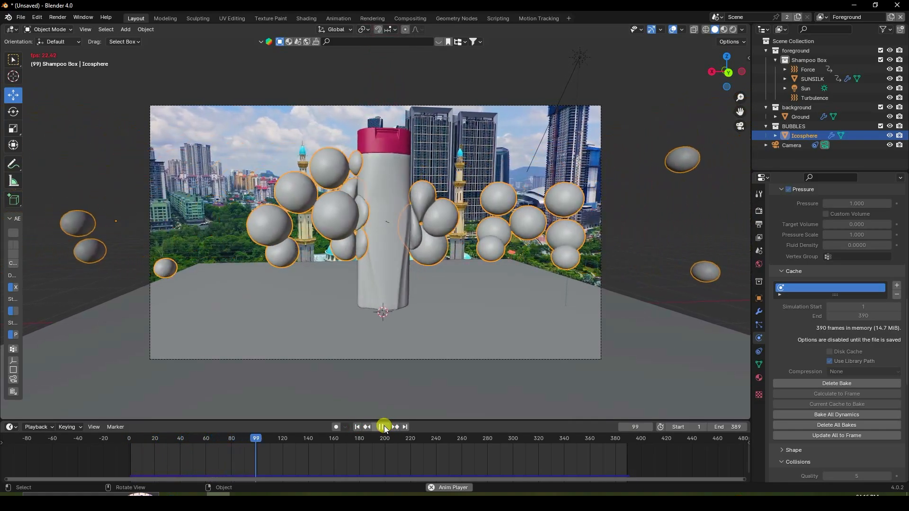
{"action": "scroll", "coordinate": [388, 262], "scroll_direction": "up", "scroll_amount": 2}
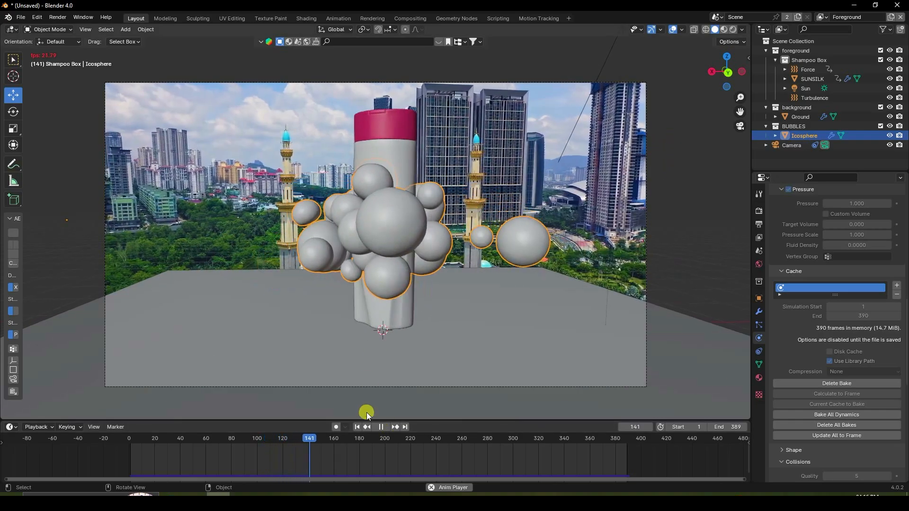
{"action": "left_click", "coordinate": [382, 427]}
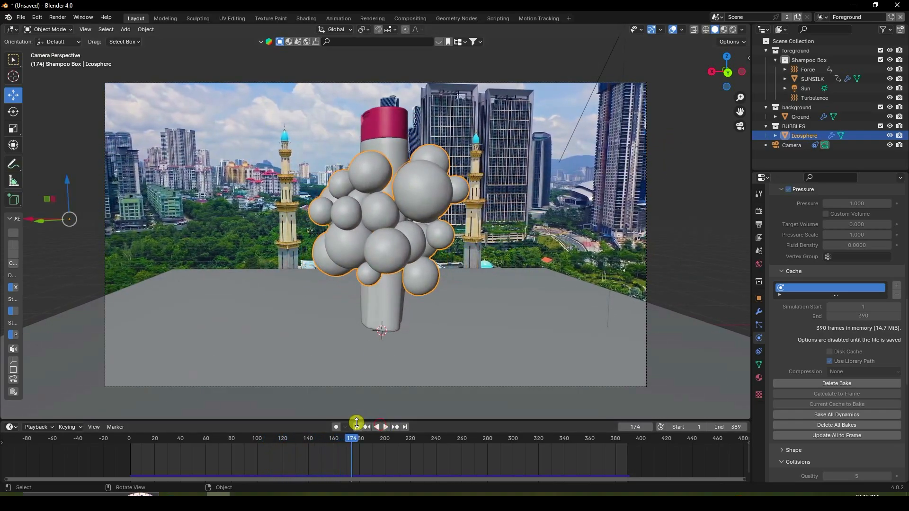
{"action": "left_click", "coordinate": [357, 427]}
{"action": "left_click", "coordinate": [835, 425]}
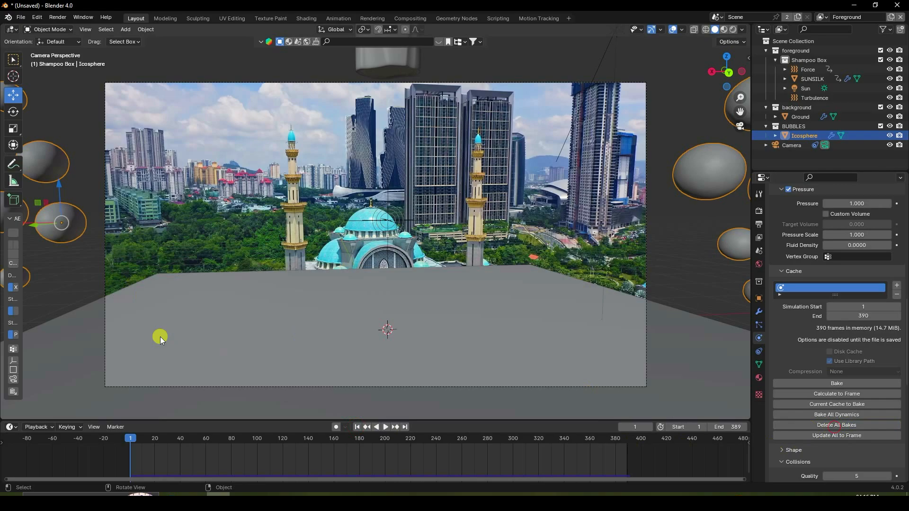
- Move the Force field's strength keyframe from frame 80 to frame 100, keying strength -60 there, and return to frame 1
{"action": "left_click", "coordinate": [808, 71]}
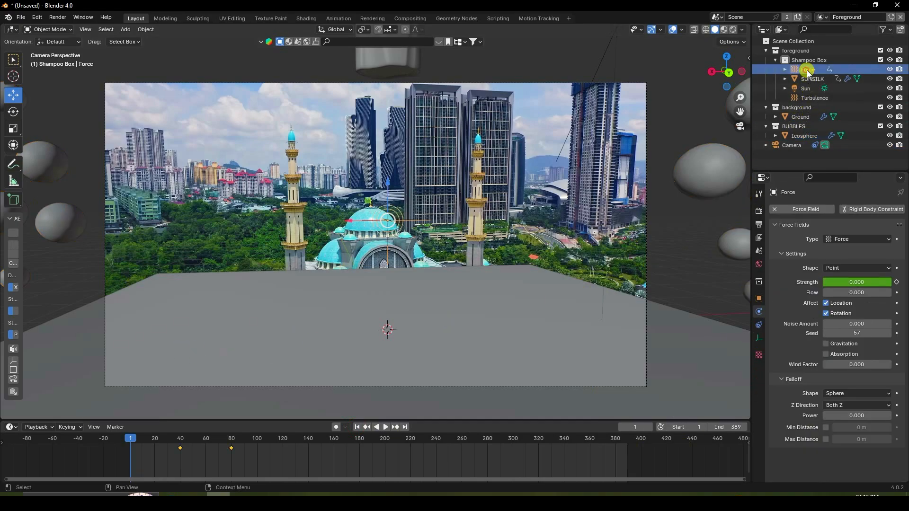
{"action": "left_click", "coordinate": [189, 463]}
{"action": "mouse_move", "coordinate": [250, 462]}
{"action": "left_mouse_down"}
{"action": "mouse_move", "coordinate": [213, 431]}
{"action": "mouse_move", "coordinate": [259, 454]}
{"action": "left_mouse_up"}
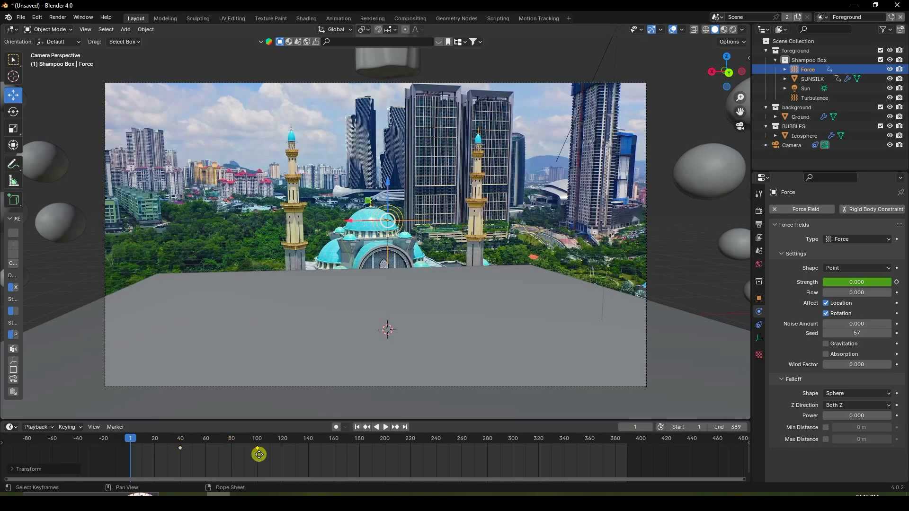
{"action": "left_click", "coordinate": [399, 427]}
{"action": "left_click", "coordinate": [399, 427]}
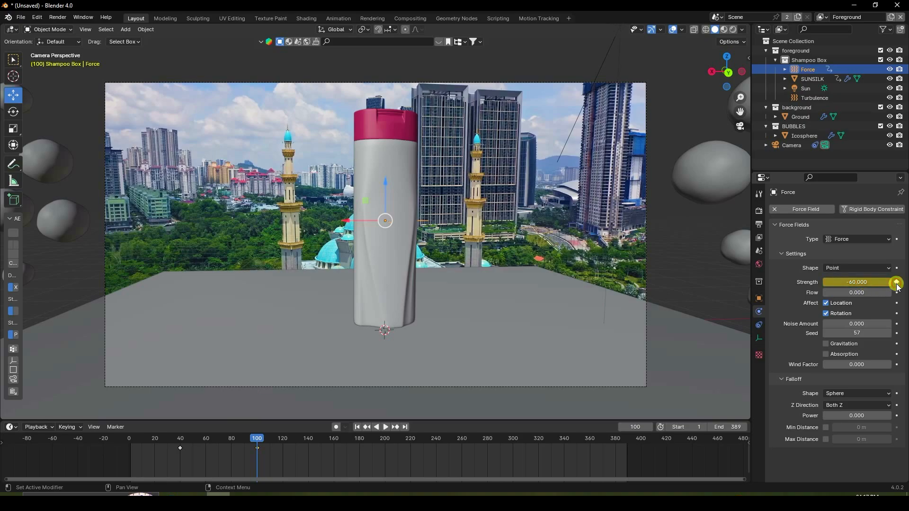
{"action": "left_click", "coordinate": [255, 484]}
{"action": "left_click", "coordinate": [357, 427]}
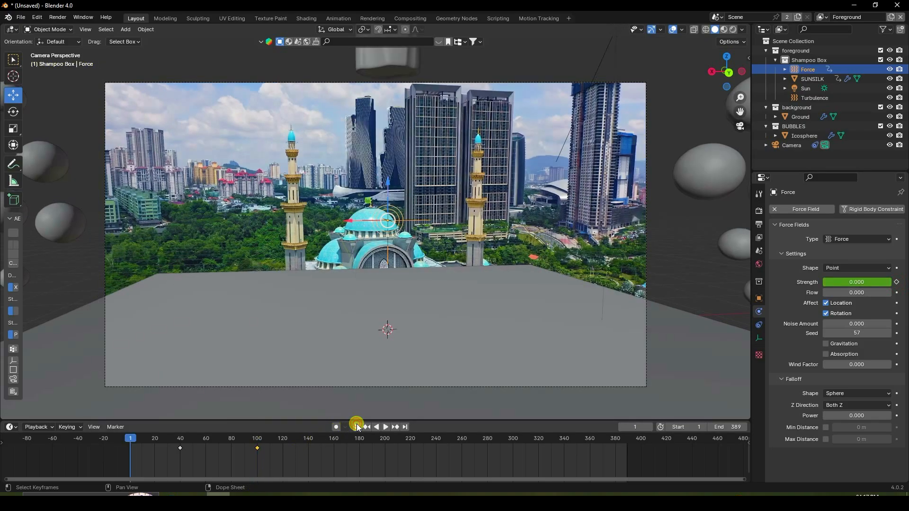
- Bake the bubbles' Cloth simulation again with the retimed Force field and play it back through the camera
{"action": "left_click", "coordinate": [804, 136]}
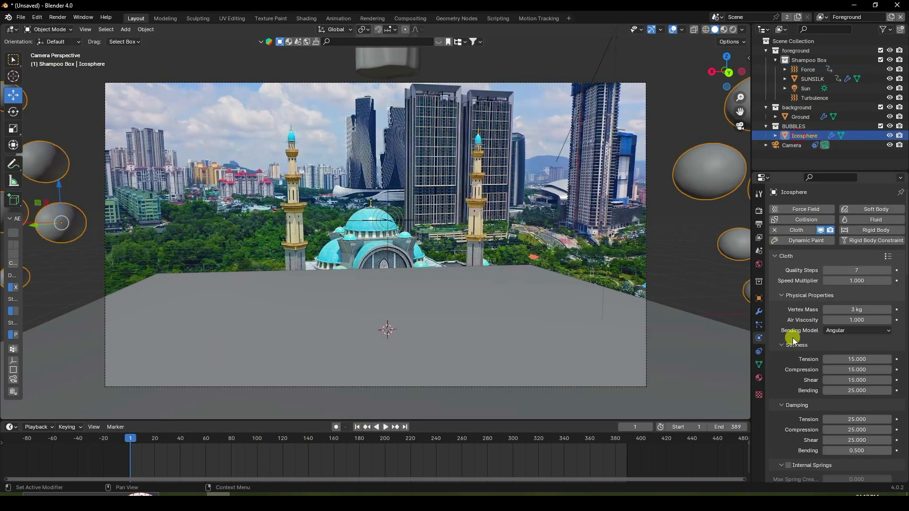
{"action": "scroll", "coordinate": [792, 274], "scroll_direction": "down", "scroll_amount": 15}
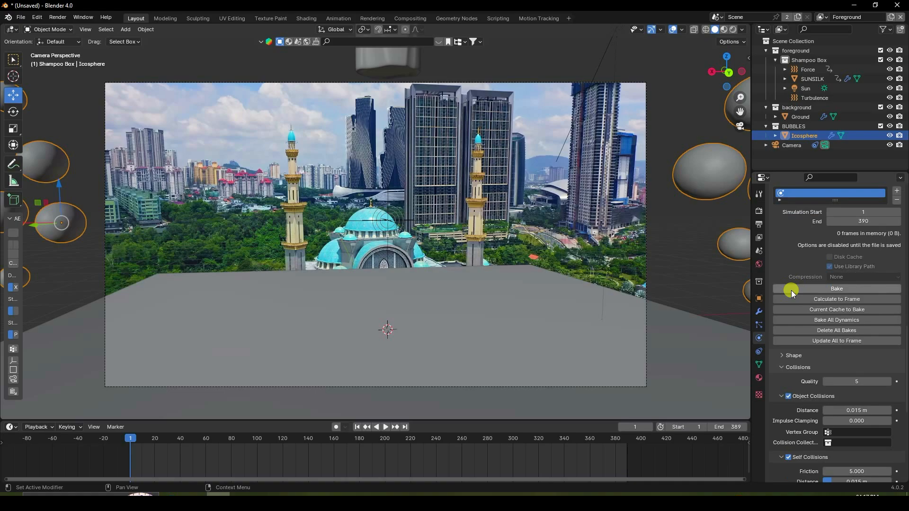
{"action": "left_click", "coordinate": [836, 289]}
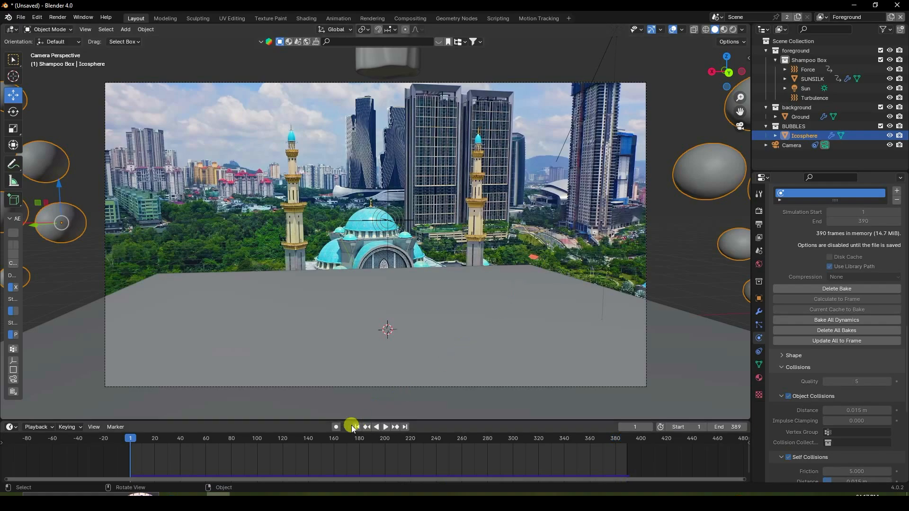
{"action": "left_click", "coordinate": [387, 428]}
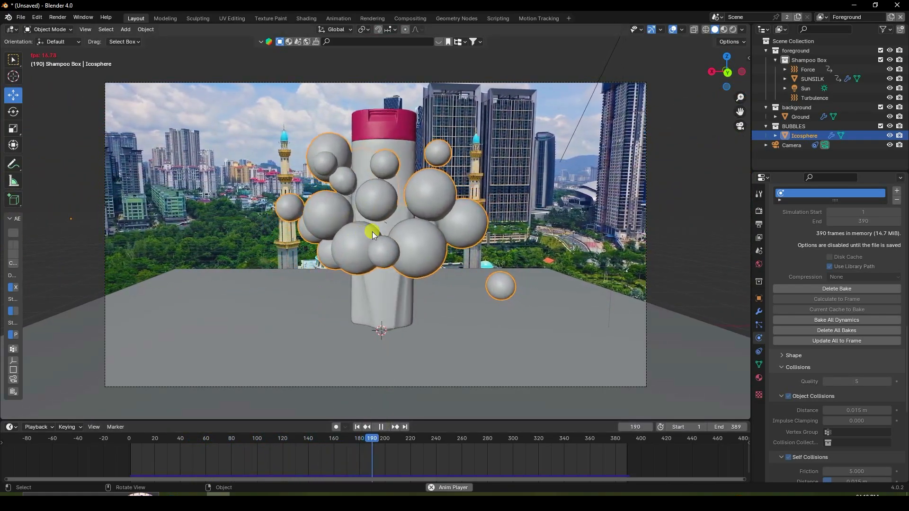
- Examine the playing bubble simulation up close, stop playback at frame 279, and return to the camera view
{"action": "scroll", "coordinate": [371, 217], "scroll_direction": "up", "scroll_amount": 3}
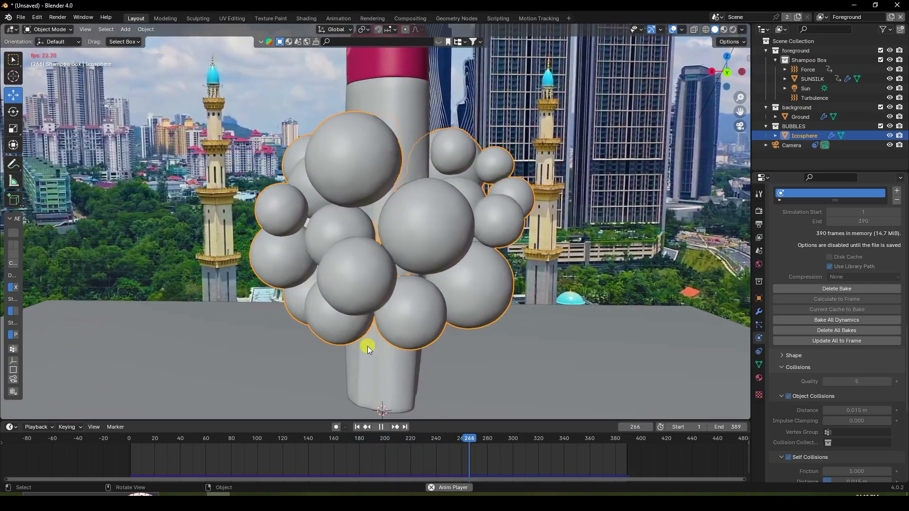
{"action": "left_click", "coordinate": [381, 427]}
{"action": "key", "text": "KP_0"}
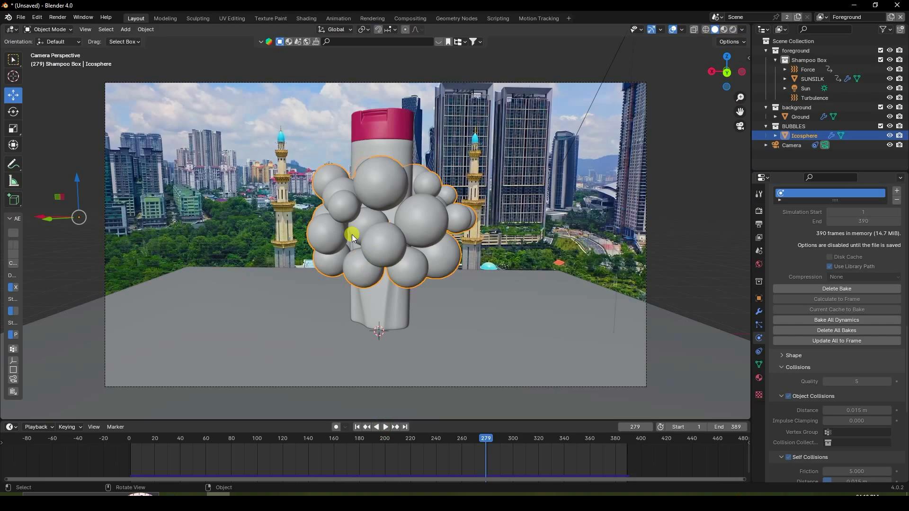
- Search the online asset library's materials for "bubble" and apply the Bubble Texture material to the bubbles
{"action": "left_click", "coordinate": [290, 42]}
{"action": "left_click", "coordinate": [346, 41]}
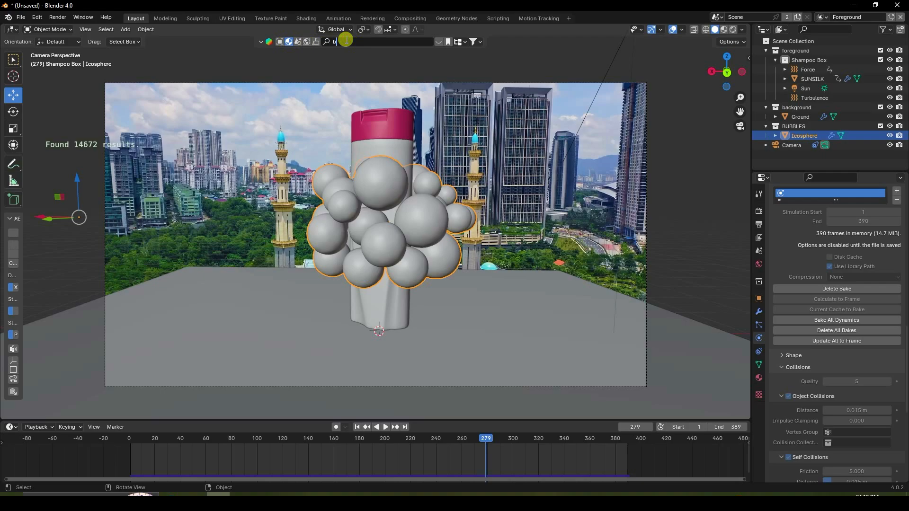
{"action": "type", "text": "bubble"}
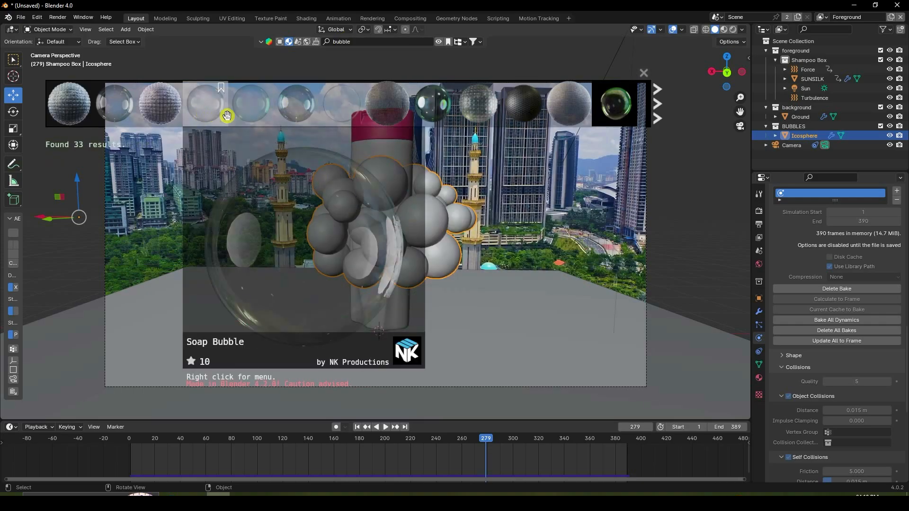
{"action": "mouse_move", "coordinate": [286, 115]}
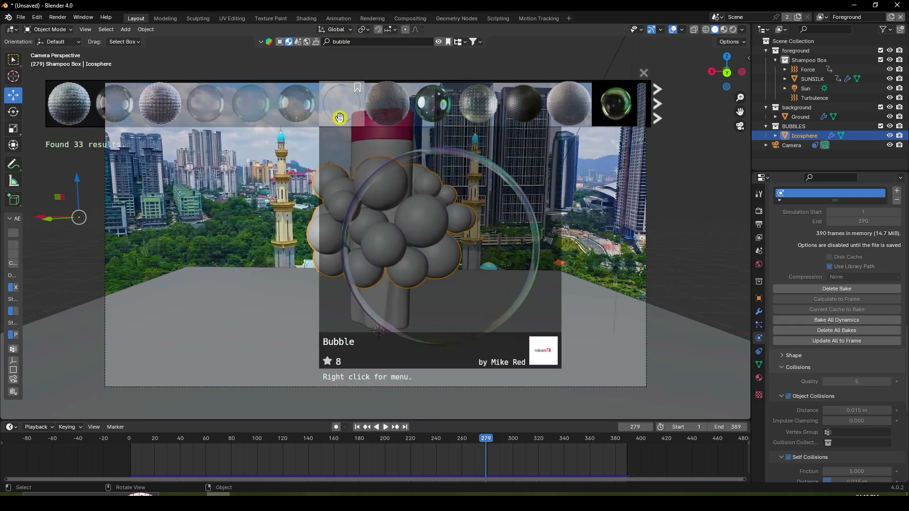
{"action": "mouse_move", "coordinate": [448, 109]}
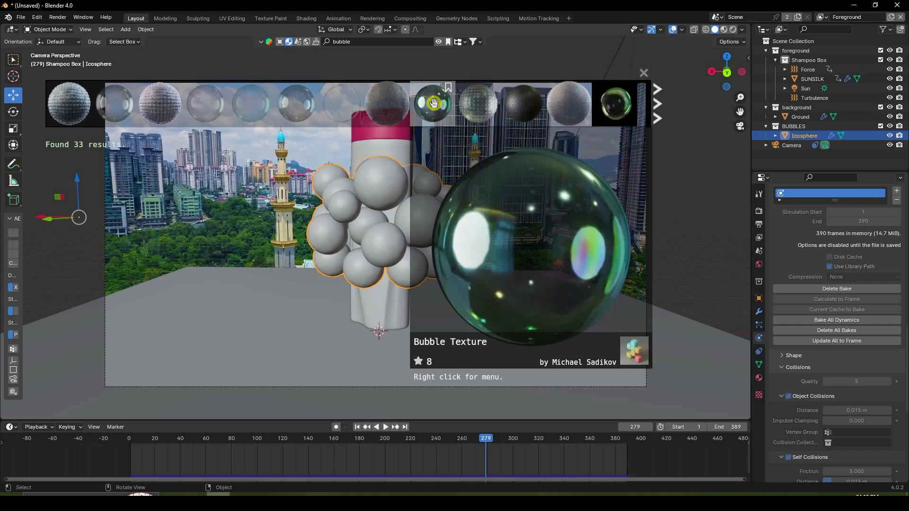
{"action": "left_click_drag", "start_coordinate": [435, 108], "coordinate": [349, 225]}
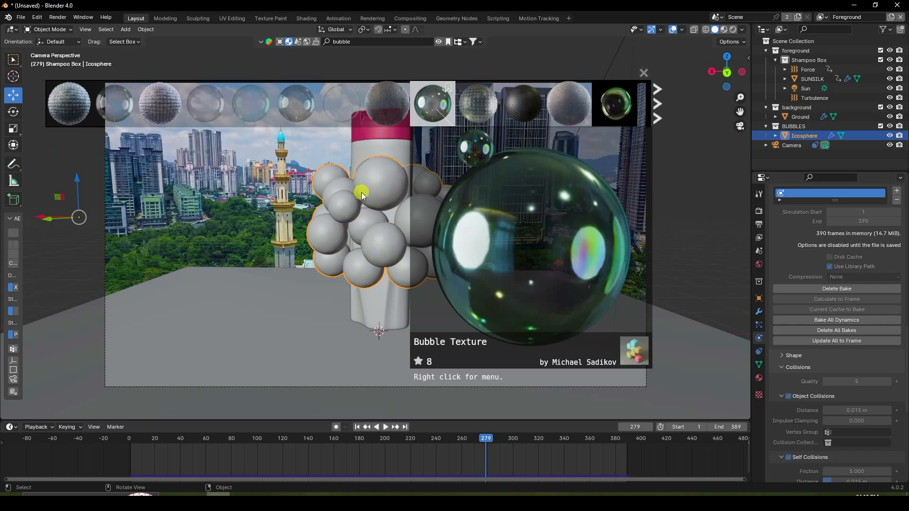
{"action": "left_click_drag", "start_coordinate": [362, 192], "coordinate": [373, 184]}
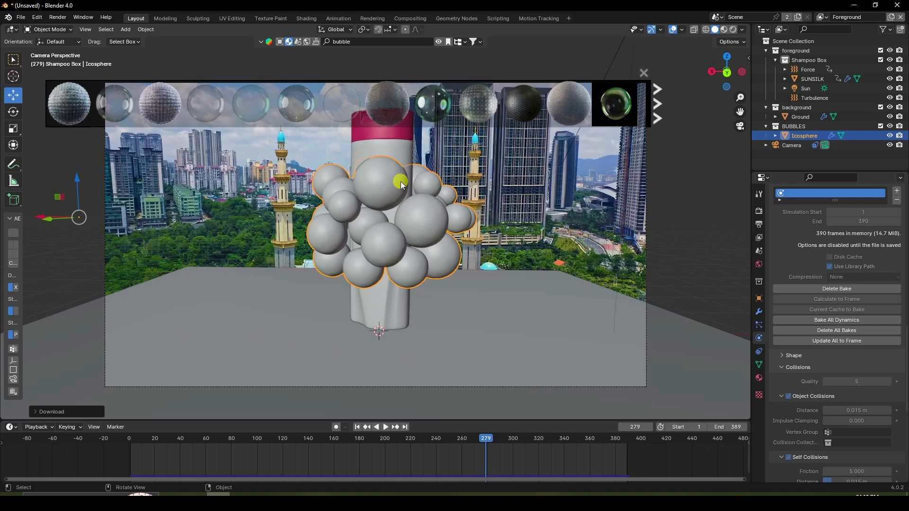
- Switch the viewport to Material Preview shading and close the asset search results to check the textured bubbles
{"action": "left_click", "coordinate": [724, 29]}
{"action": "scroll", "coordinate": [390, 195], "scroll_direction": "up", "scroll_amount": 2}
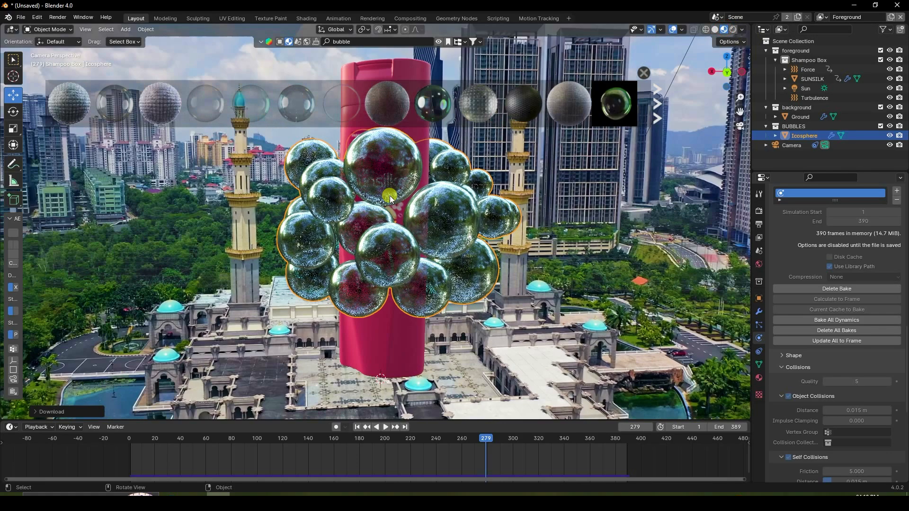
{"action": "left_click", "coordinate": [644, 73]}
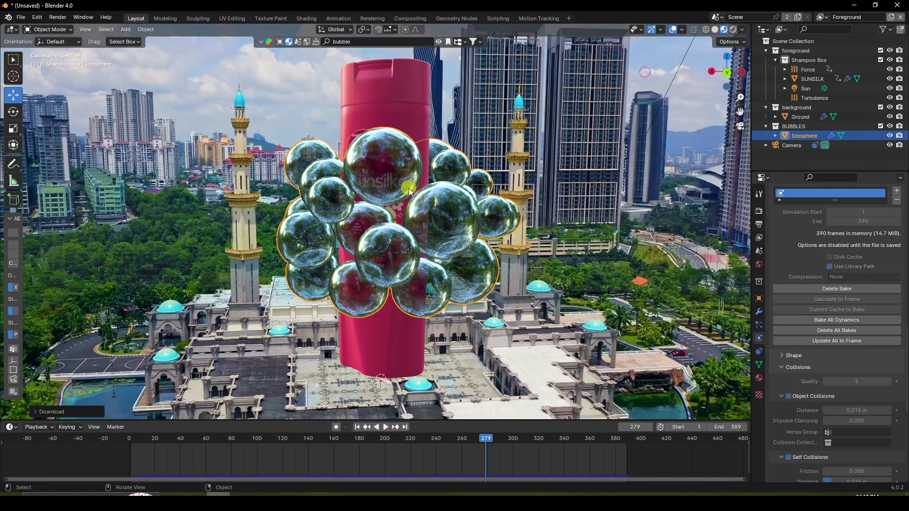
{"action": "scroll", "coordinate": [408, 189], "scroll_direction": "down", "scroll_amount": 3}
{"action": "scroll", "coordinate": [407, 211], "scroll_direction": "up", "scroll_amount": 3}
- Open the Bubble material's settings and expand its Transparent BSDF and Glossy BSDF shaders
{"action": "left_click", "coordinate": [759, 377]}
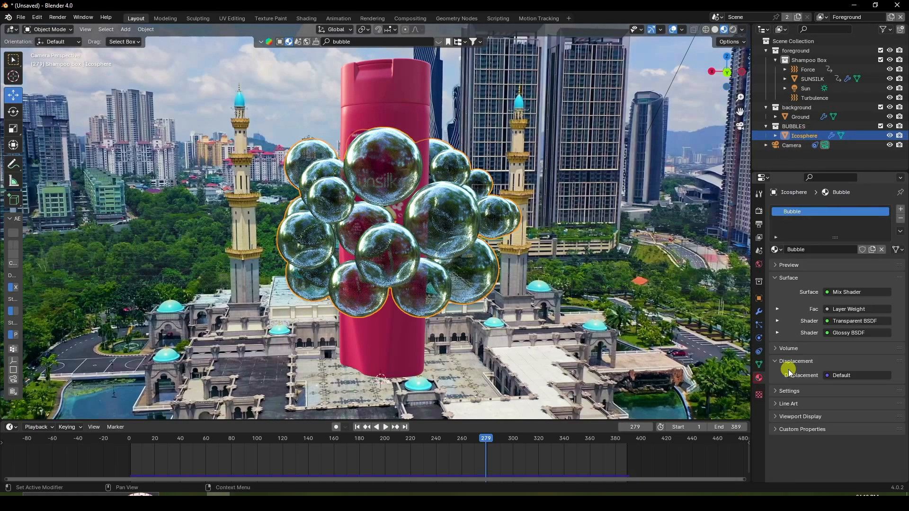
{"action": "left_click", "coordinate": [777, 321]}
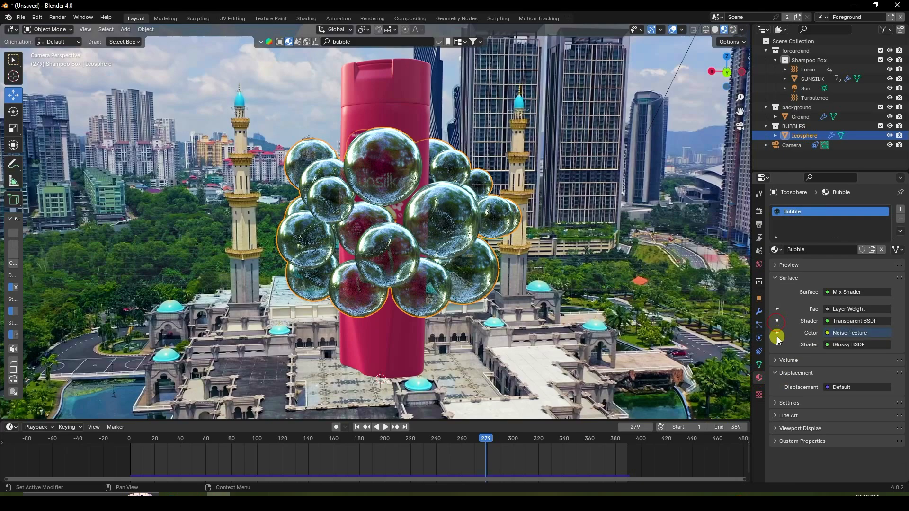
{"action": "scroll", "coordinate": [798, 345], "scroll_direction": "down", "scroll_amount": 3}
{"action": "left_click", "coordinate": [777, 379]}
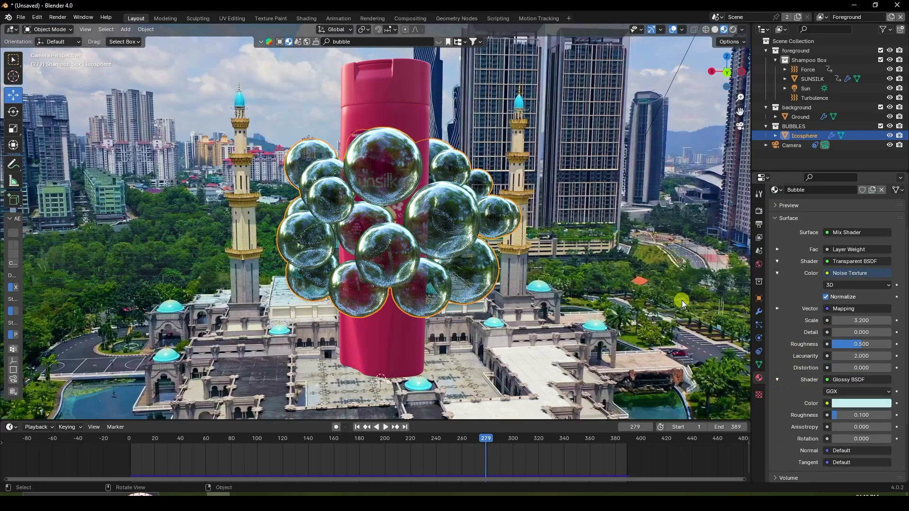
- Set the Bubble material's Glossy BSDF color to hue 0.55 and saturation 0.6
{"action": "left_click", "coordinate": [863, 403]}
{"action": "mouse_move", "coordinate": [829, 360]}
{"action": "left_mouse_down"}
{"action": "mouse_move", "coordinate": [872, 360]}
{"action": "mouse_move", "coordinate": [786, 356]}
{"action": "mouse_move", "coordinate": [846, 364]}
{"action": "left_mouse_up"}
{"action": "left_click", "coordinate": [846, 365]}
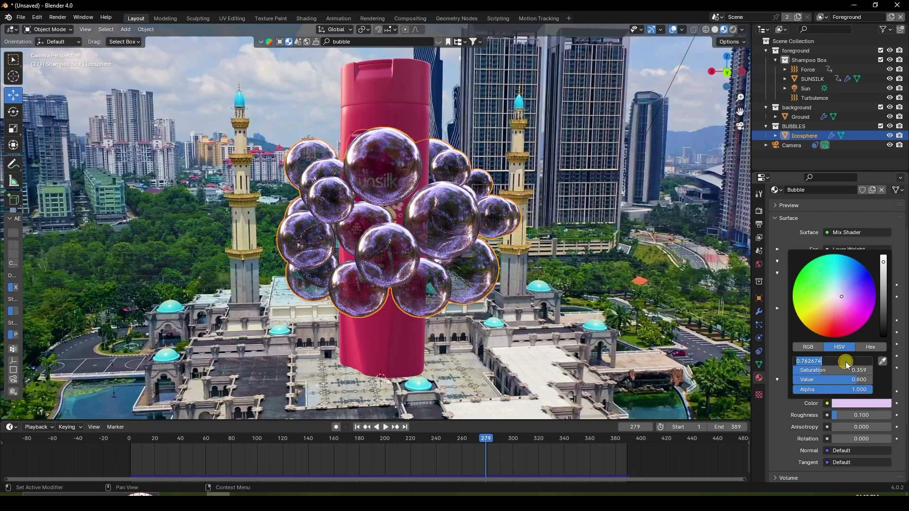
{"action": "type", "text": "055"}
{"action": "key", "text": "Tab"}
{"action": "type", "text": "0"}
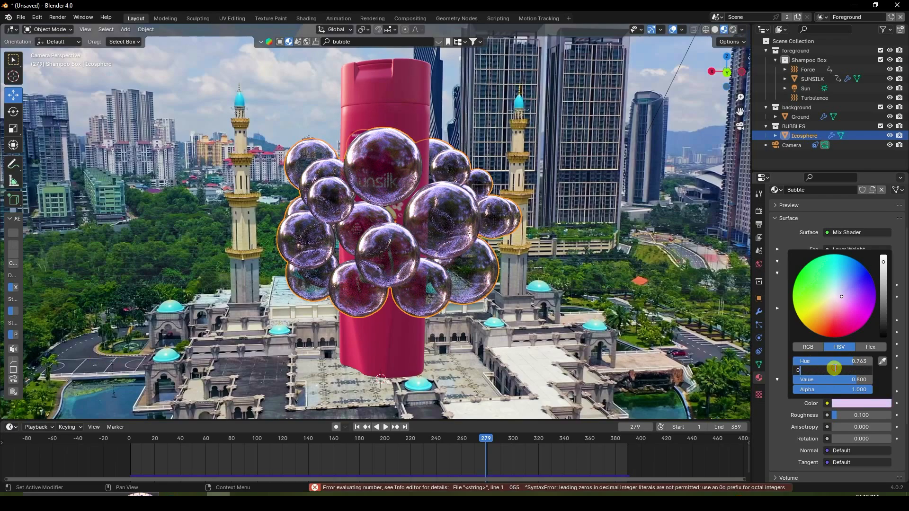
{"action": "type", "text": ".6"}
{"action": "key", "text": "Return"}
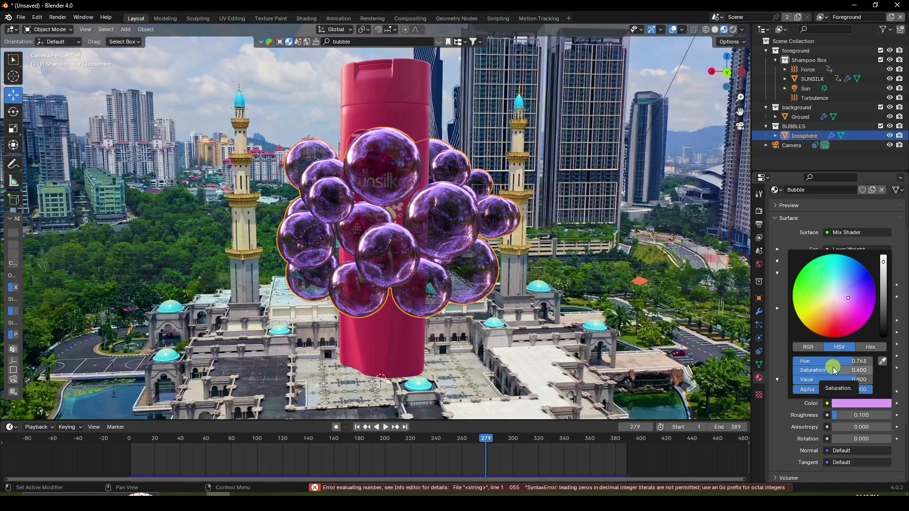
{"action": "left_click", "coordinate": [847, 362]}
{"action": "type", "text": "0.5"}
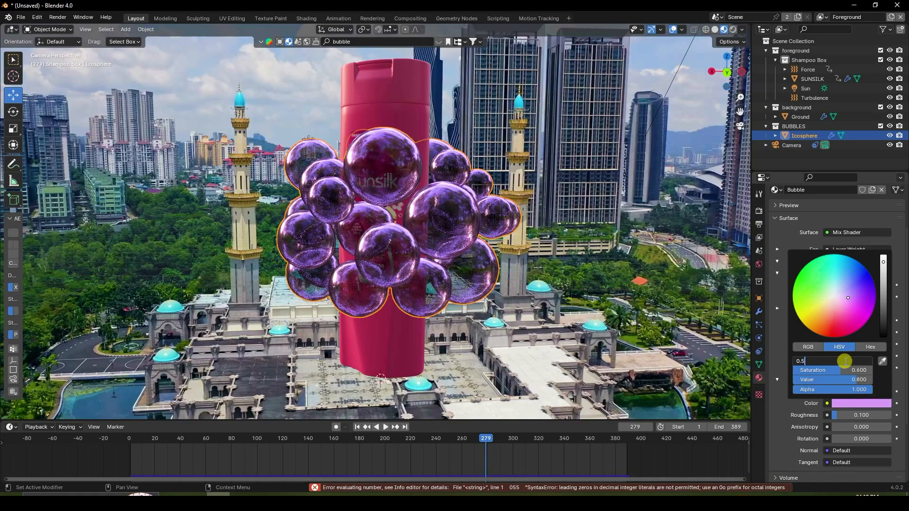
{"action": "type", "text": "5"}
{"action": "key", "text": "Return"}
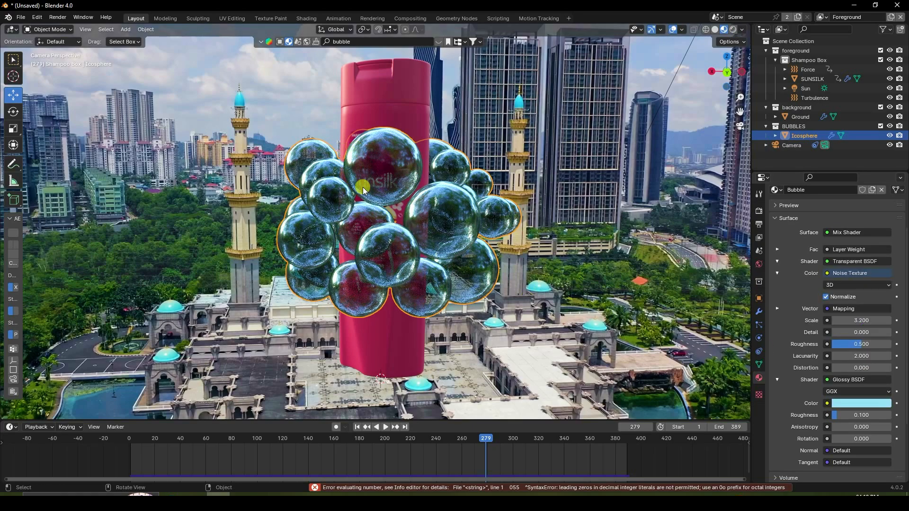
- Move the timeline to frame 183 and render a still image of the bubbles around the bottle
{"action": "left_click", "coordinate": [460, 436]}
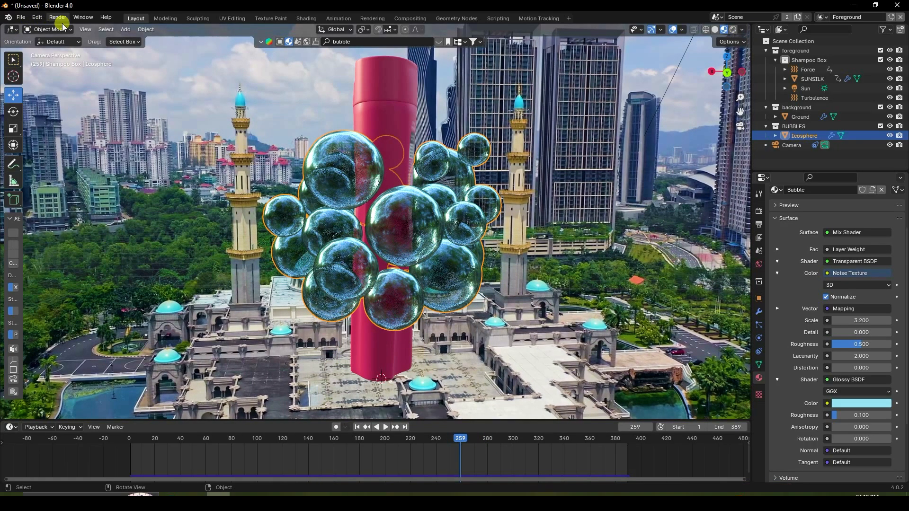
{"action": "left_click_drag", "start_coordinate": [461, 439], "coordinate": [363, 443]}
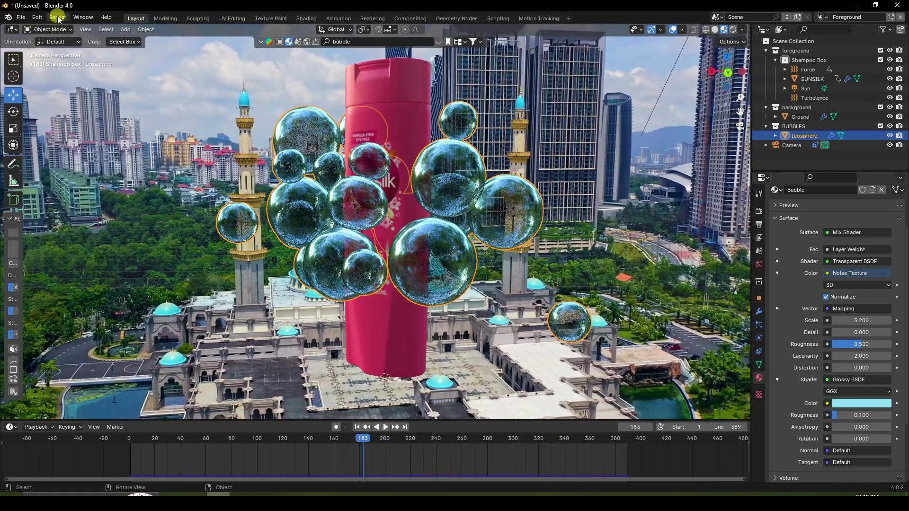
{"action": "left_click", "coordinate": [58, 18]}
{"action": "left_click", "coordinate": [72, 27]}
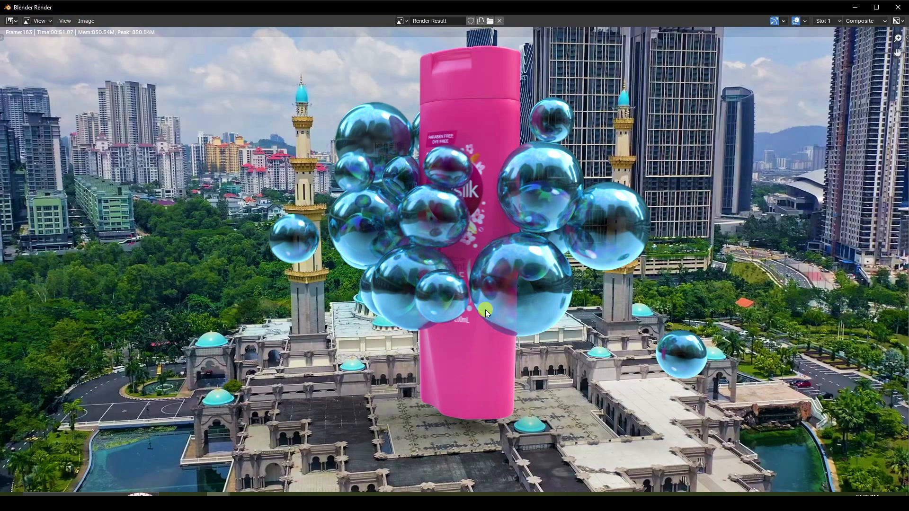
- Inspect the rendered bubbles and bottle over the city footage, and close the render window
{"action": "scroll", "coordinate": [521, 234], "scroll_direction": "down", "scroll_amount": 2}
{"action": "scroll", "coordinate": [477, 299], "scroll_direction": "up", "scroll_amount": 1}
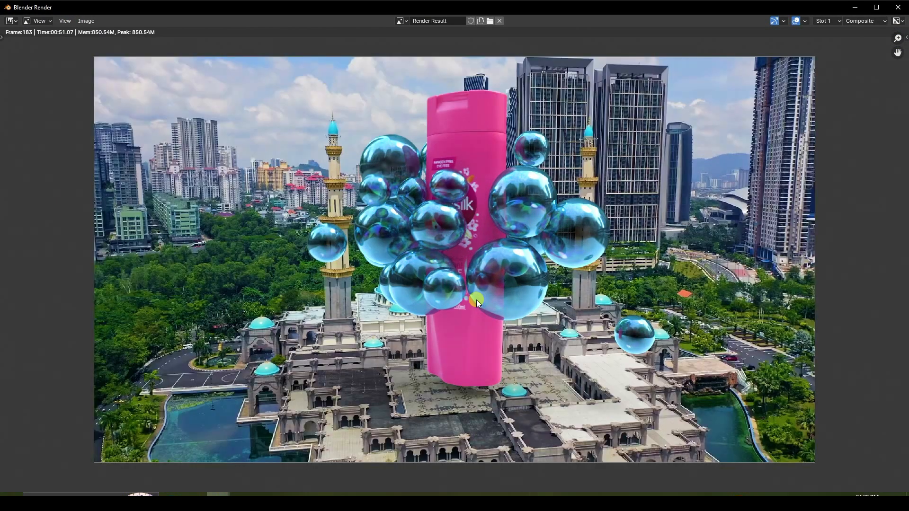
{"action": "scroll", "coordinate": [456, 277], "scroll_direction": "up", "scroll_amount": 1}
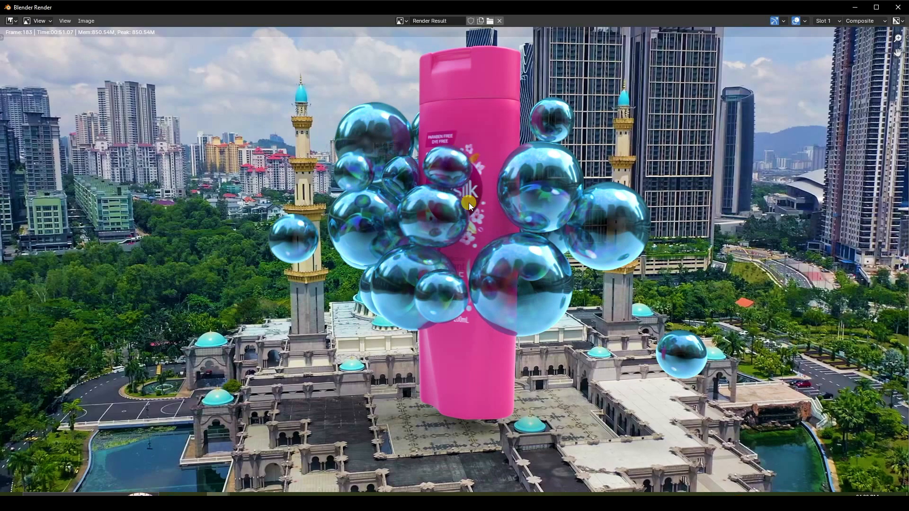
{"action": "left_click", "coordinate": [897, 8]}
- Set the output frame rate to 29.97 fps and save renders as "1" in a new folder on the Desktop
{"action": "left_click", "coordinate": [757, 225]}
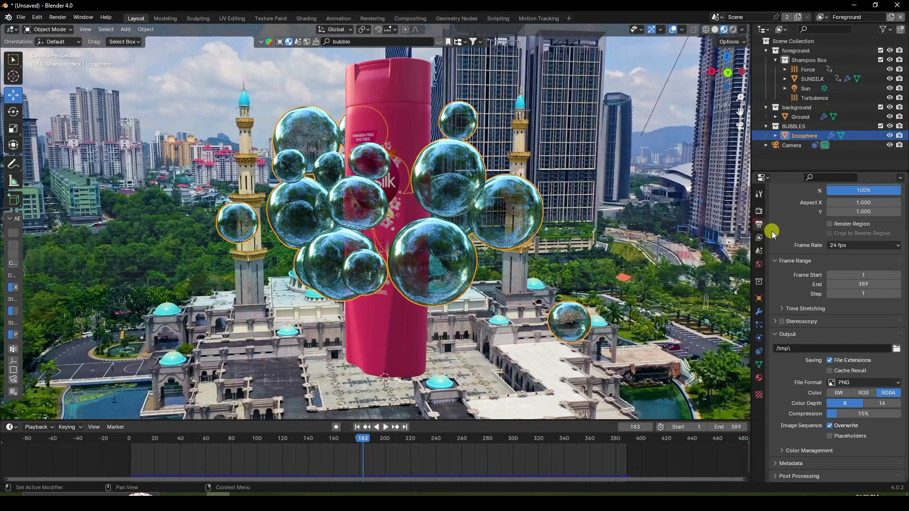
{"action": "left_click", "coordinate": [842, 244]}
{"action": "left_click", "coordinate": [896, 349]}
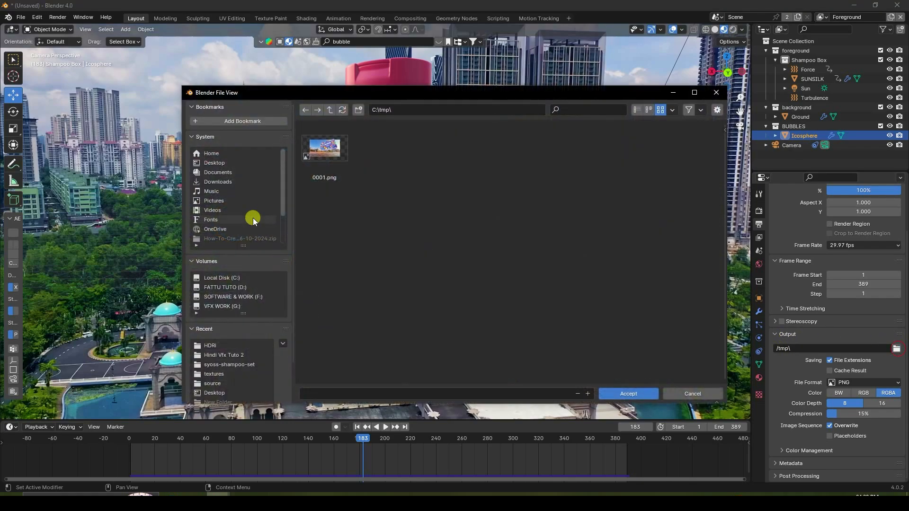
{"action": "left_click", "coordinate": [215, 164]}
{"action": "right_click", "coordinate": [430, 261]}
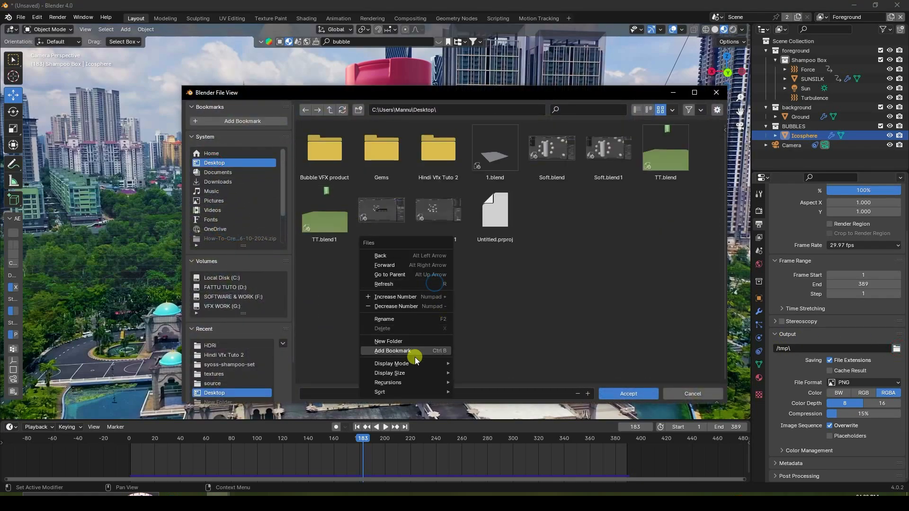
{"action": "left_click", "coordinate": [396, 342]}
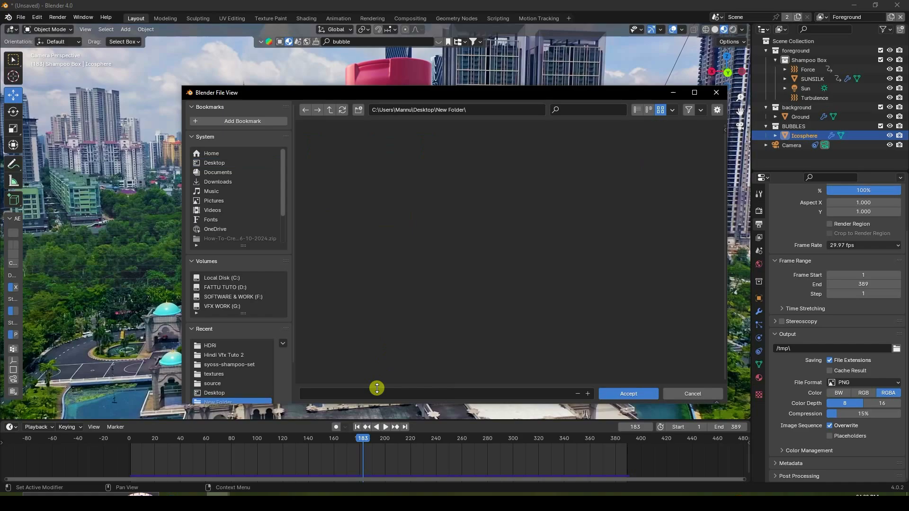
{"action": "left_click", "coordinate": [381, 393]}
{"action": "type", "text": "1"}
{"action": "left_click", "coordinate": [612, 393]}
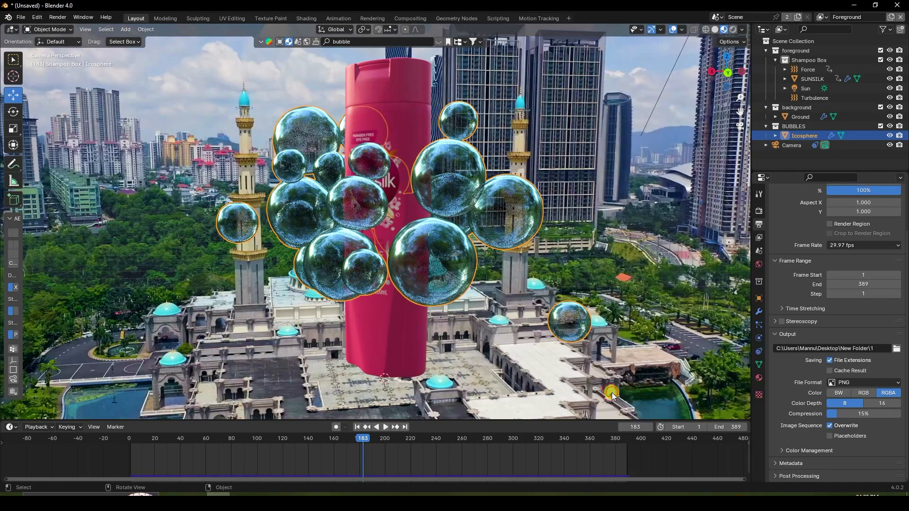
- Return to frame 1 and render the animation to the chosen output folder
{"action": "left_click", "coordinate": [358, 428]}
{"action": "left_click", "coordinate": [60, 18]}
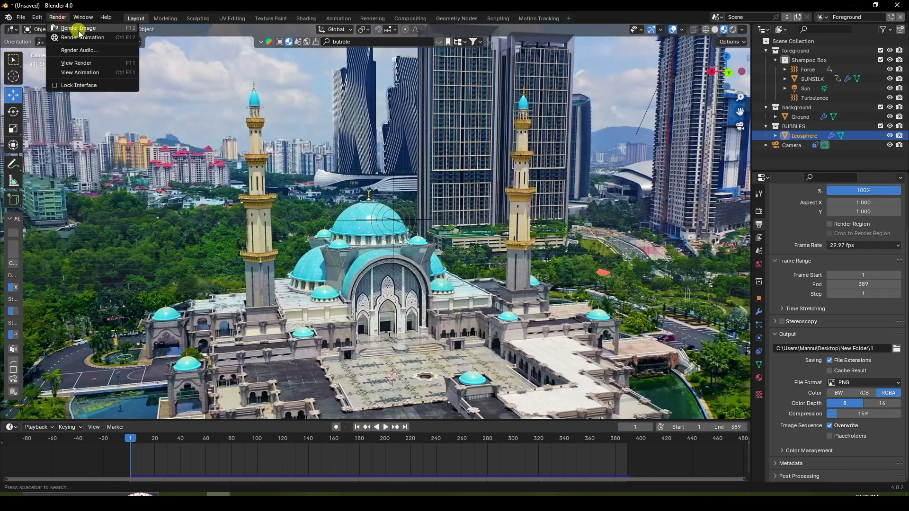
{"action": "left_click", "coordinate": [82, 33]}
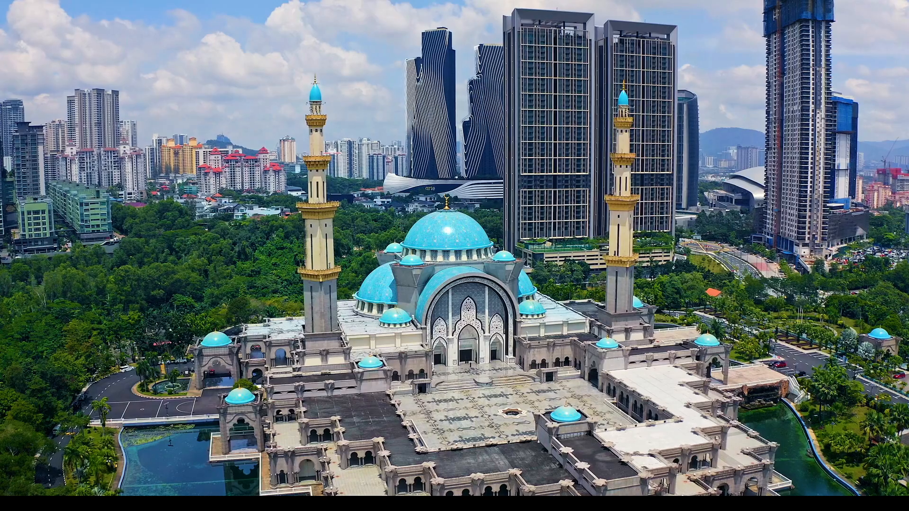